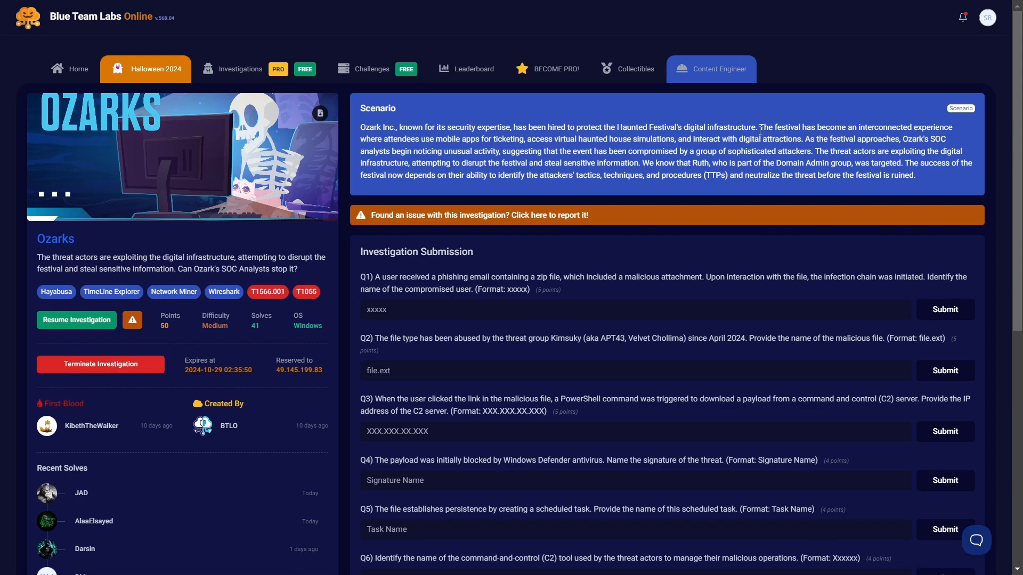
Resume the Ozarks investigation and open the DC folder under Case Artifacts\Artifacts
click(76, 319)
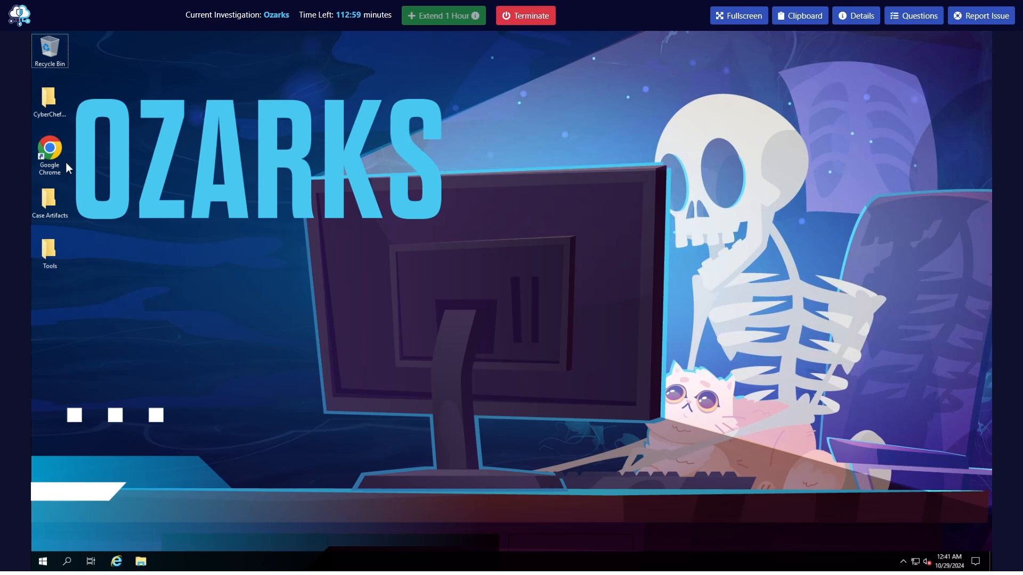
double_click(49, 201)
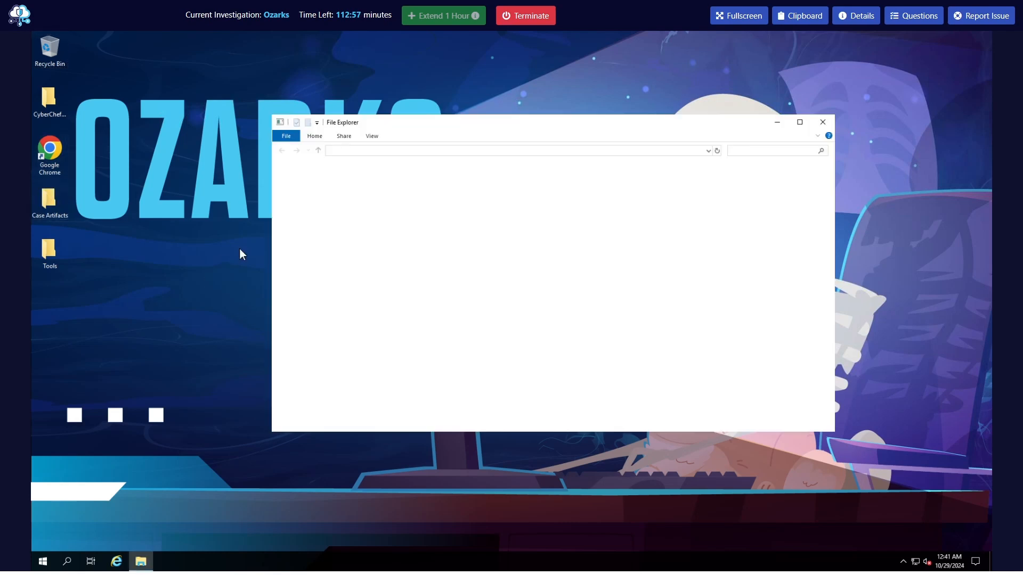
double_click(386, 184)
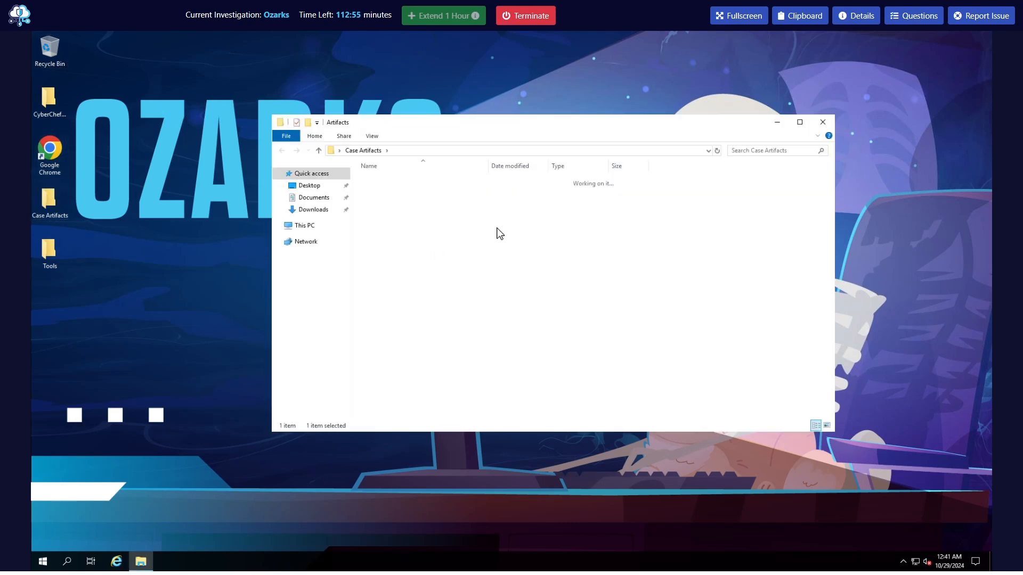
double_click(378, 182)
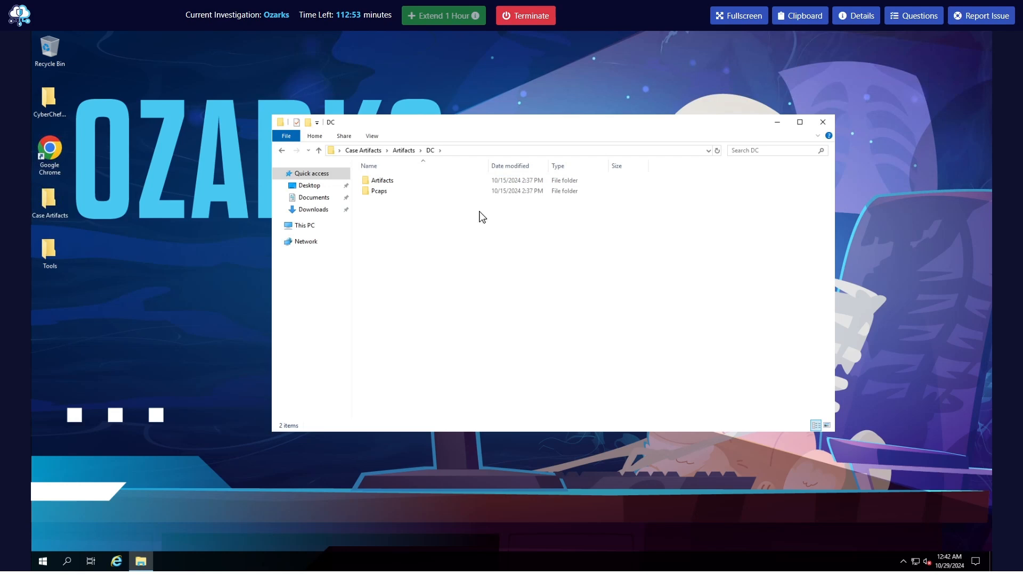
Examine the contents of the DC and WK evidence folders and return to the Case Artifacts folder
double_click(396, 181)
double_click(403, 183)
click(396, 181)
click(283, 152)
click(283, 152)
click(283, 152)
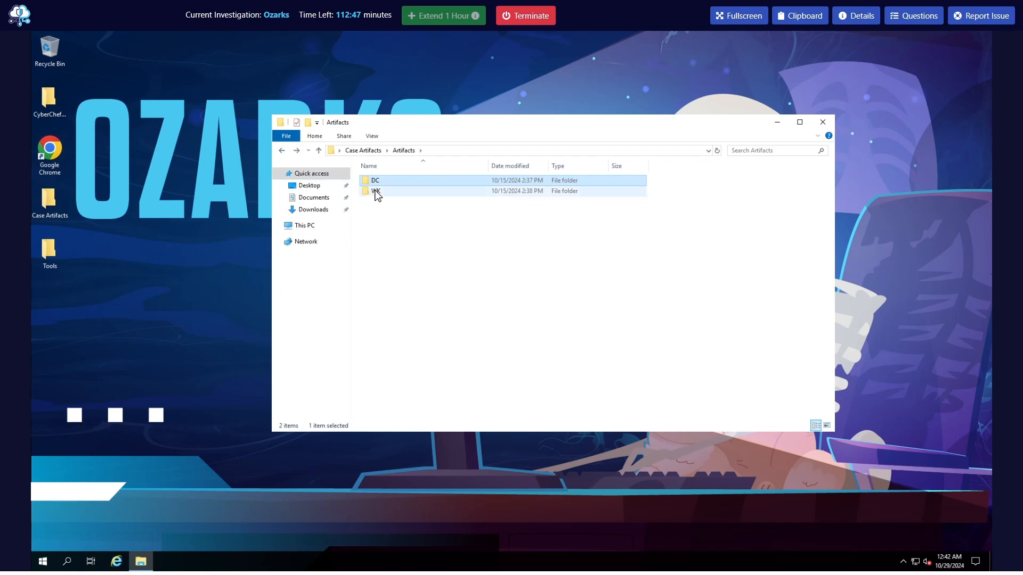
double_click(376, 193)
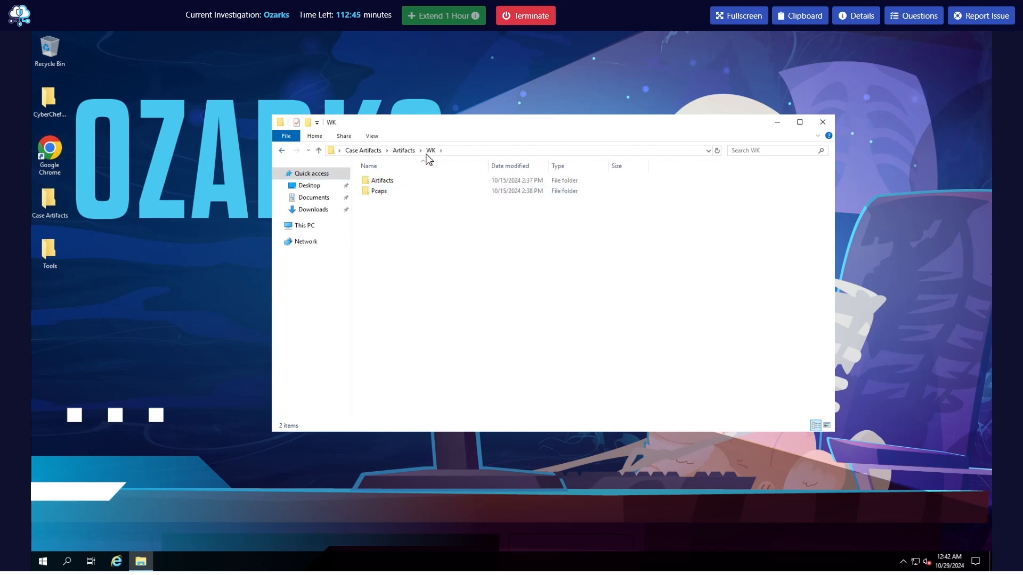
click(283, 152)
click(283, 152)
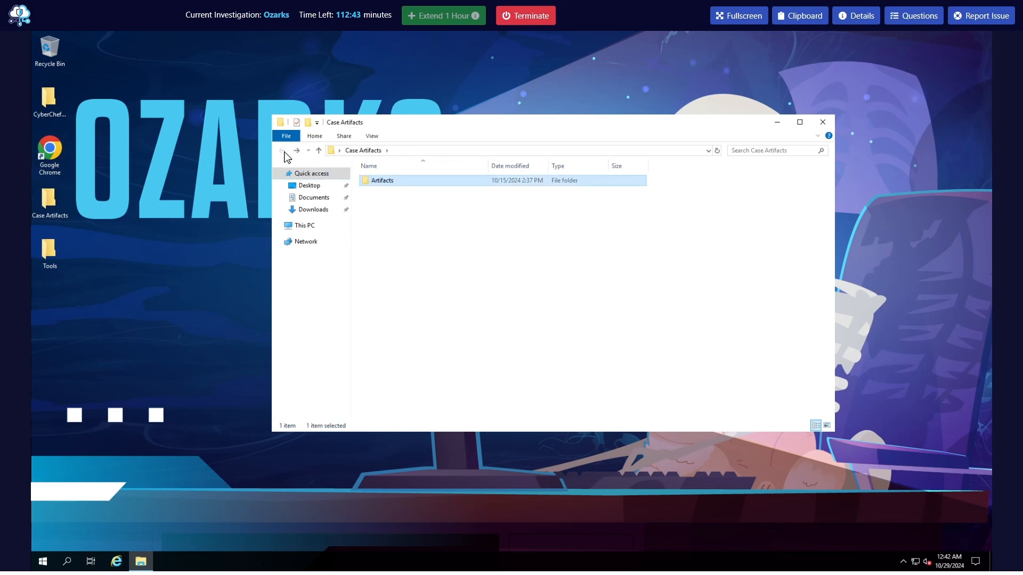
Browse the Artifacts subfolder of the WK evidence and close the file window
double_click(386, 181)
double_click(387, 189)
double_click(390, 182)
double_click(374, 183)
click(282, 152)
click(281, 151)
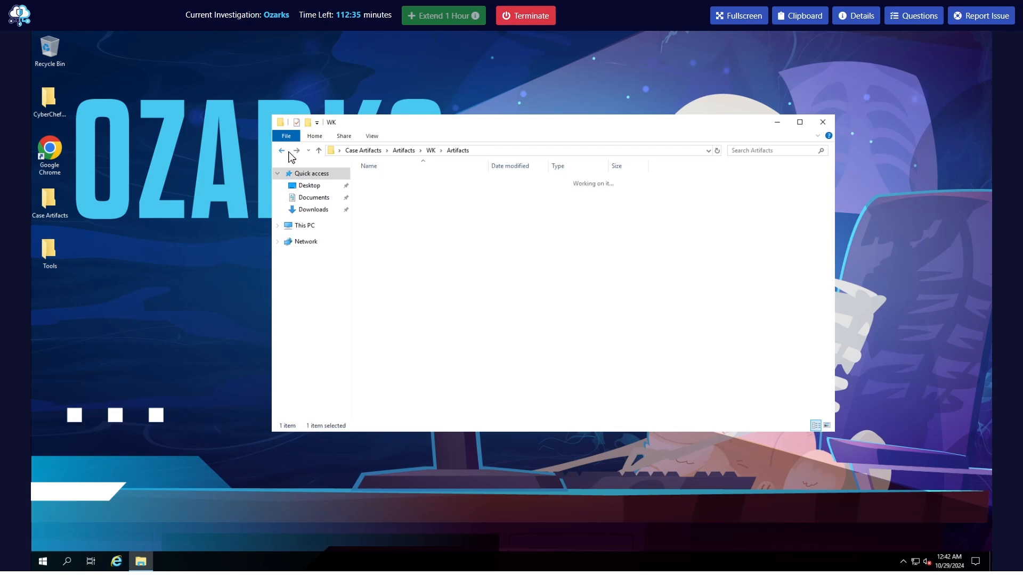
click(286, 152)
click(823, 124)
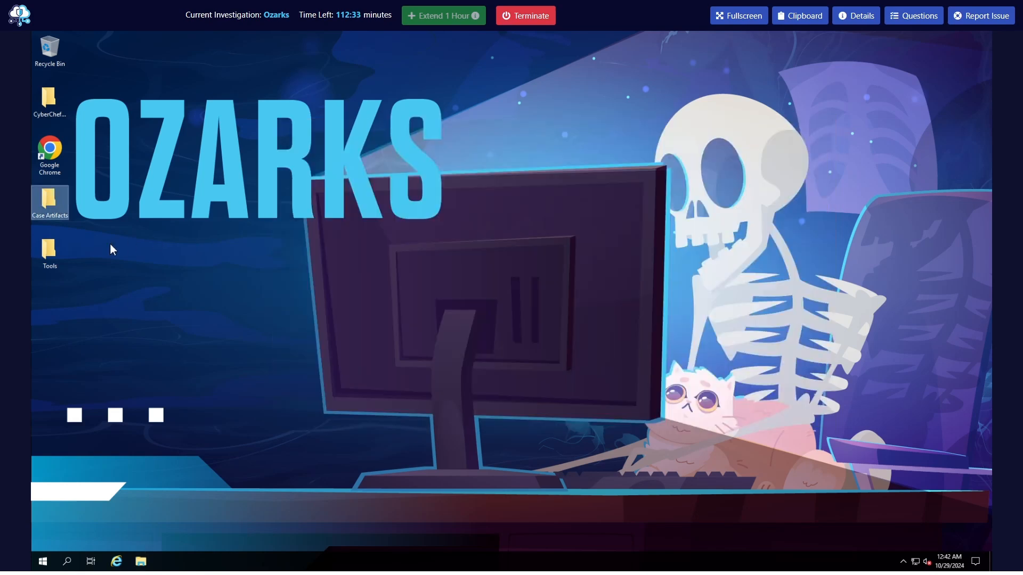
Review the forensic tools available in the Tools folder and minimise its window
double_click(46, 251)
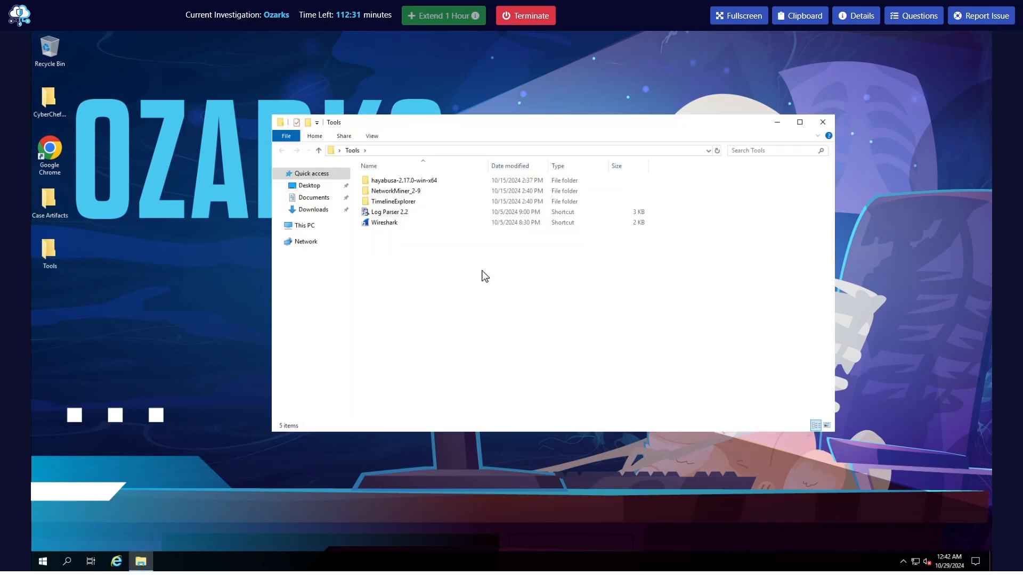
click(403, 182)
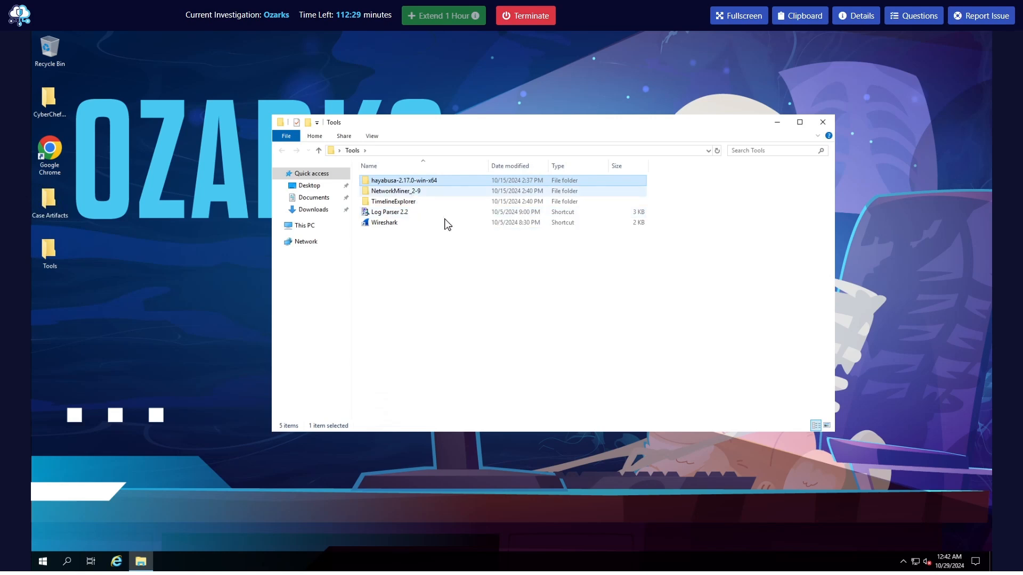
click(411, 203)
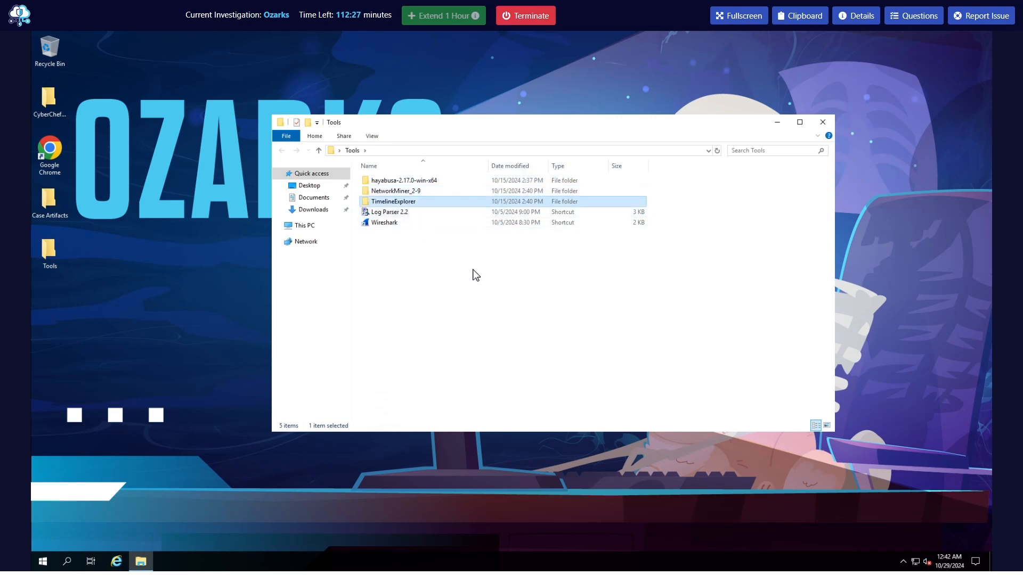
click(397, 213)
click(394, 223)
click(777, 127)
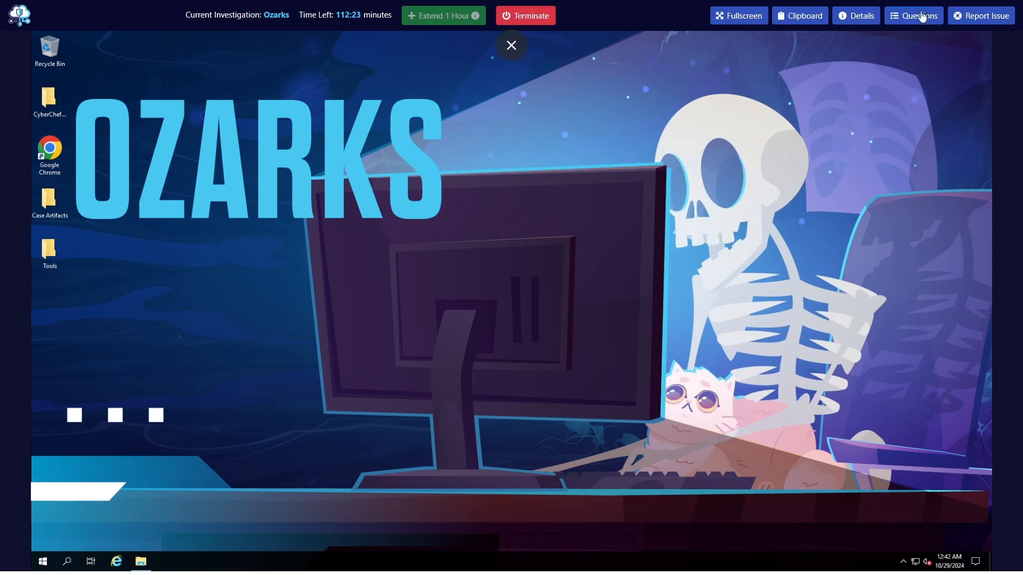
Show the investigation questions and highlight the text of Q1 about the compromised user
click(913, 16)
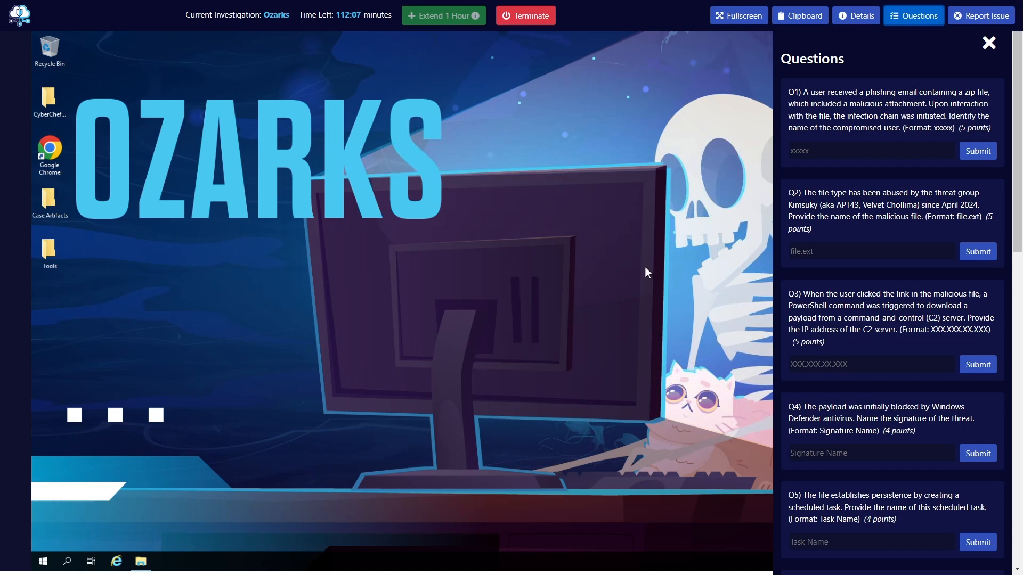
drag(789, 92, 992, 129)
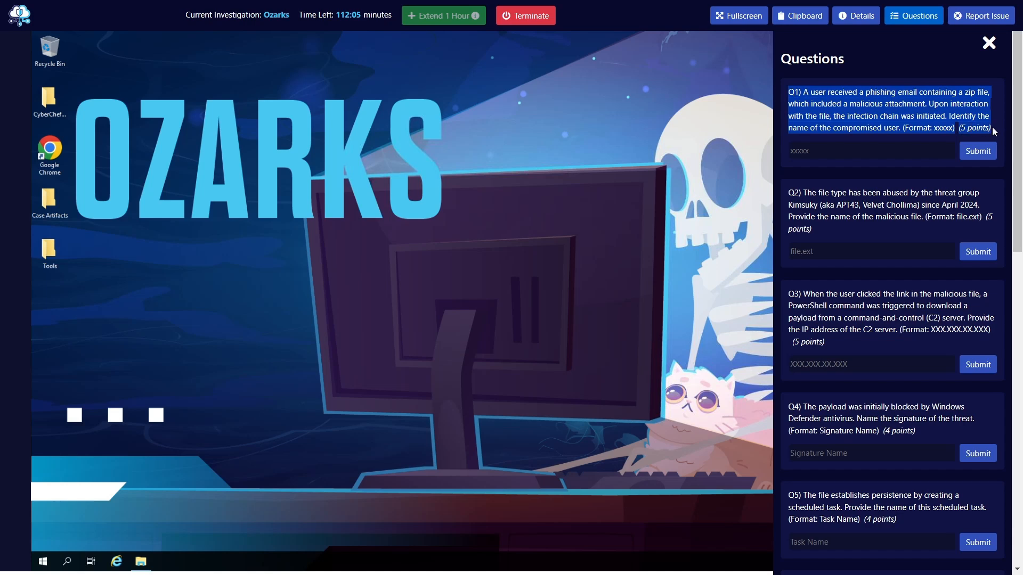
click(905, 126)
drag(789, 92, 893, 129)
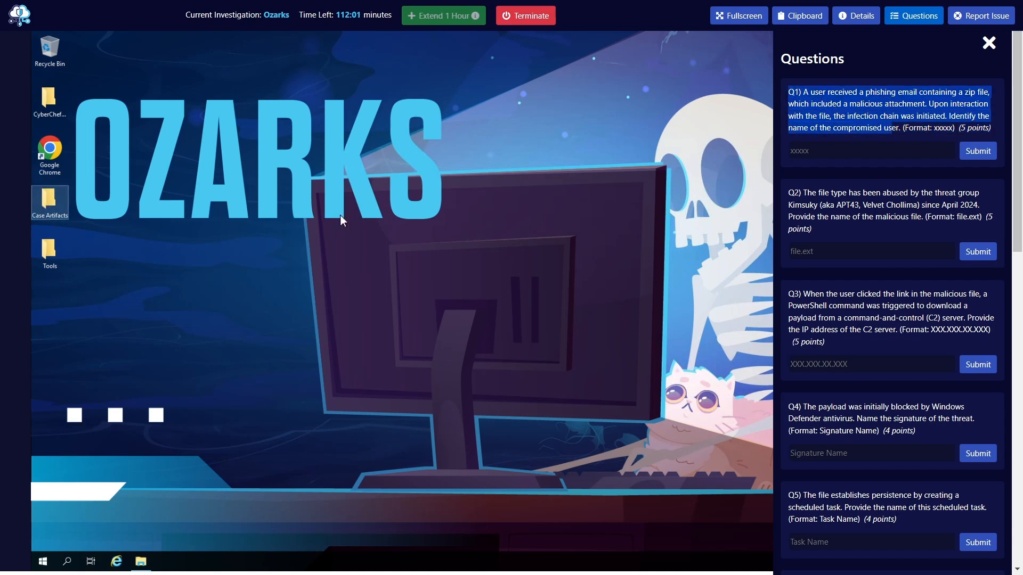
Reopen the case artifacts beside the questions and go to the DC event logs in Artifacts\C\Windows\System32\winevt\logs
double_click(388, 195)
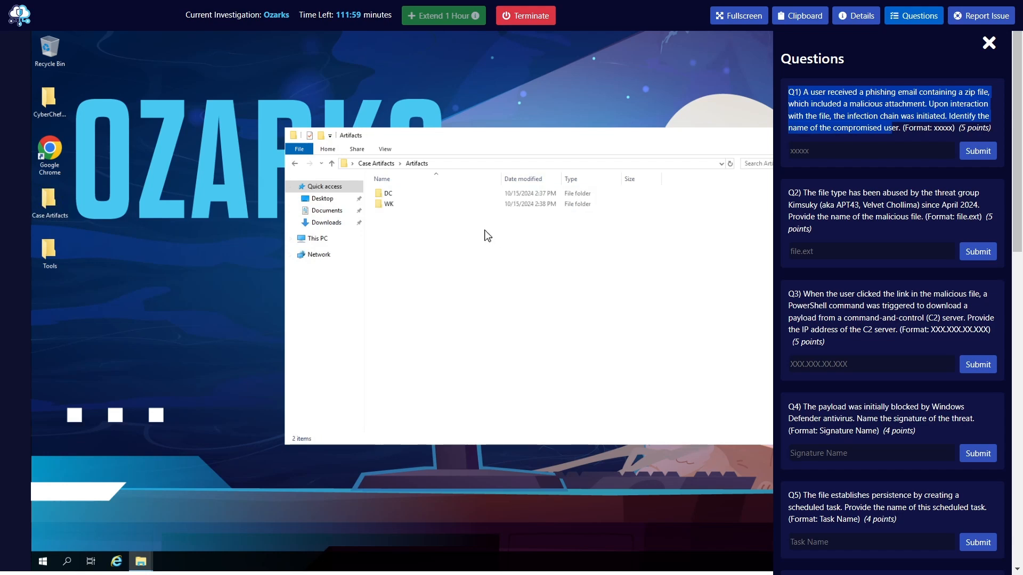
drag(457, 136, 366, 118)
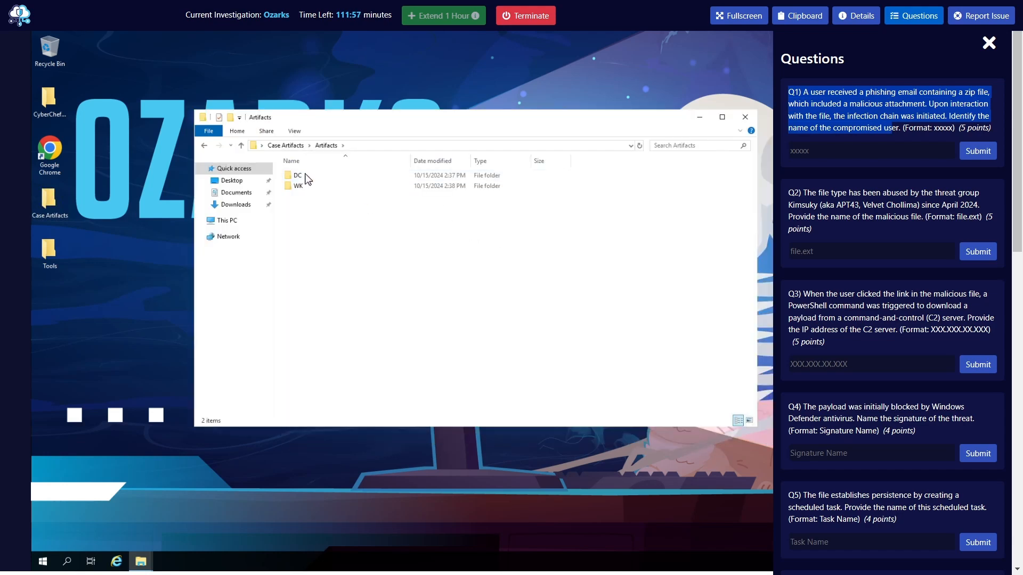
double_click(308, 180)
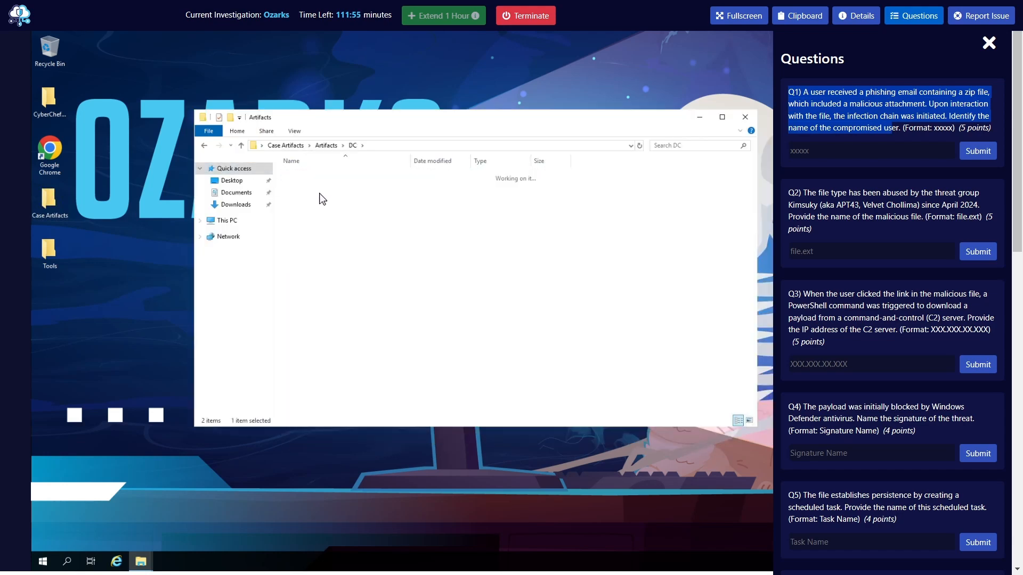
double_click(308, 178)
double_click(311, 176)
double_click(306, 186)
double_click(306, 183)
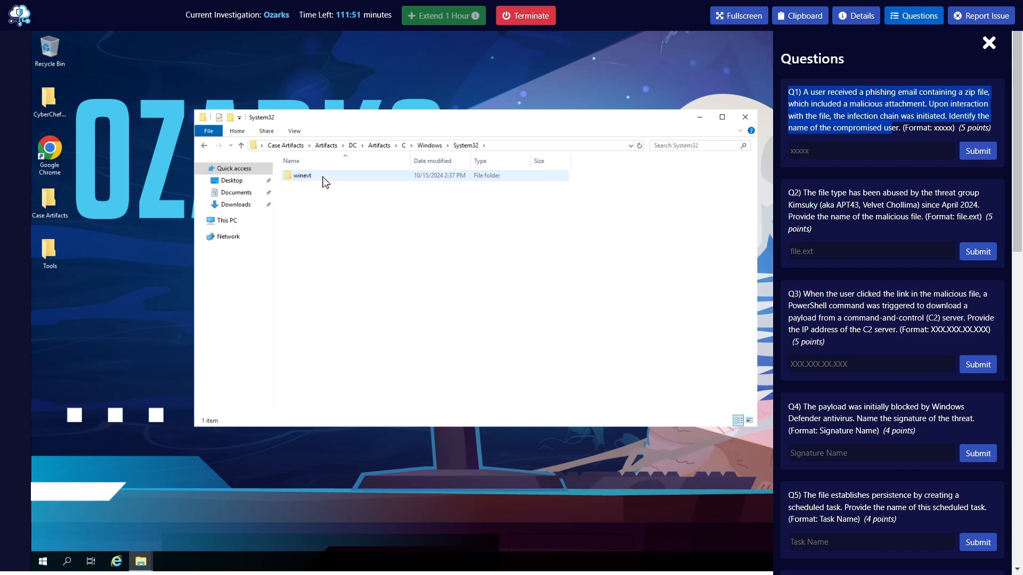
double_click(307, 177)
click(309, 177)
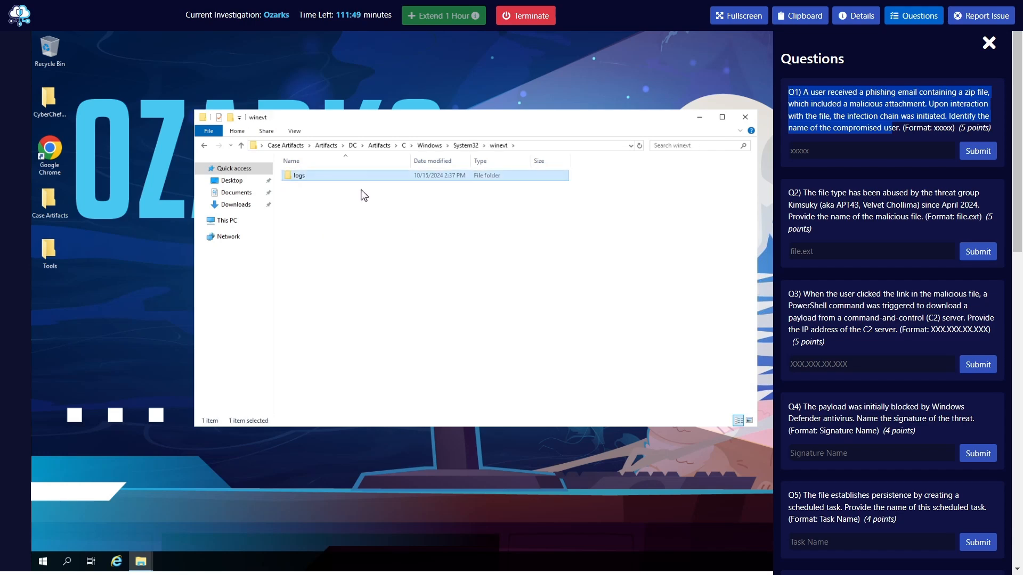
double_click(335, 176)
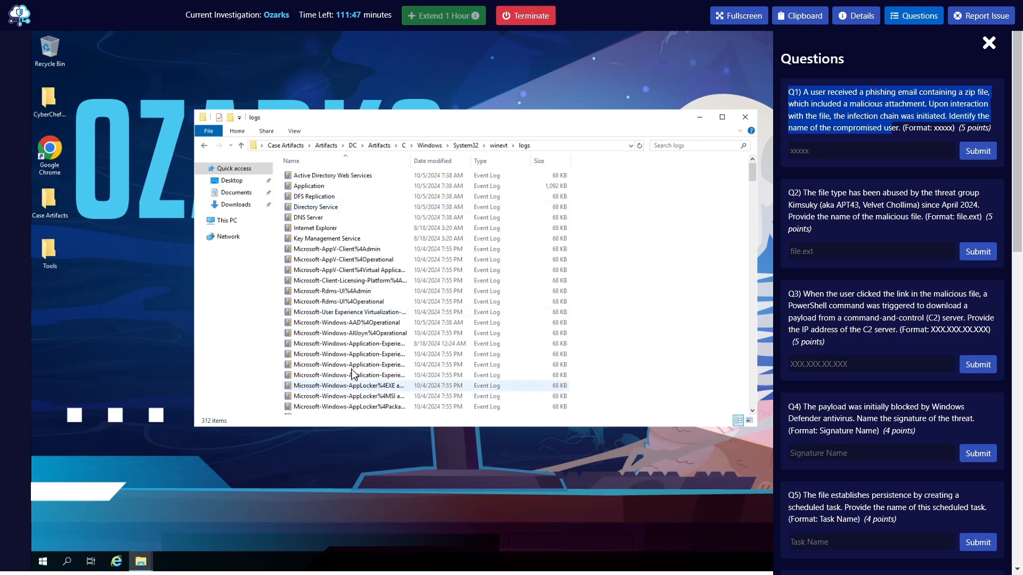
Look through the DC event log files and return to the winevt folder
scroll(351, 376, down, 12)
click(835, 120)
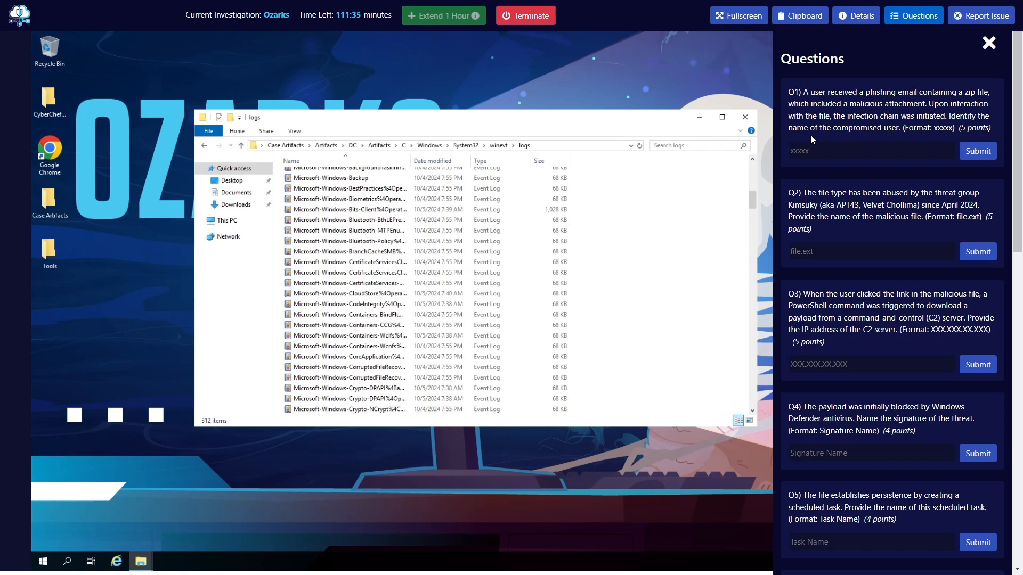
click(205, 145)
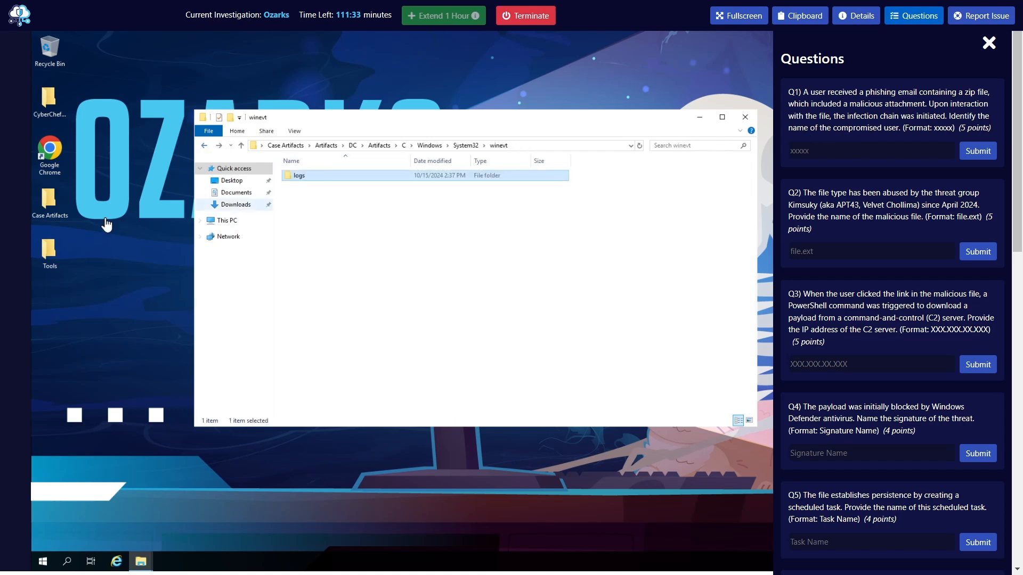
Bring up the Tools folder again and open a Command Prompt window in front of it
double_click(50, 251)
drag(564, 132, 388, 74)
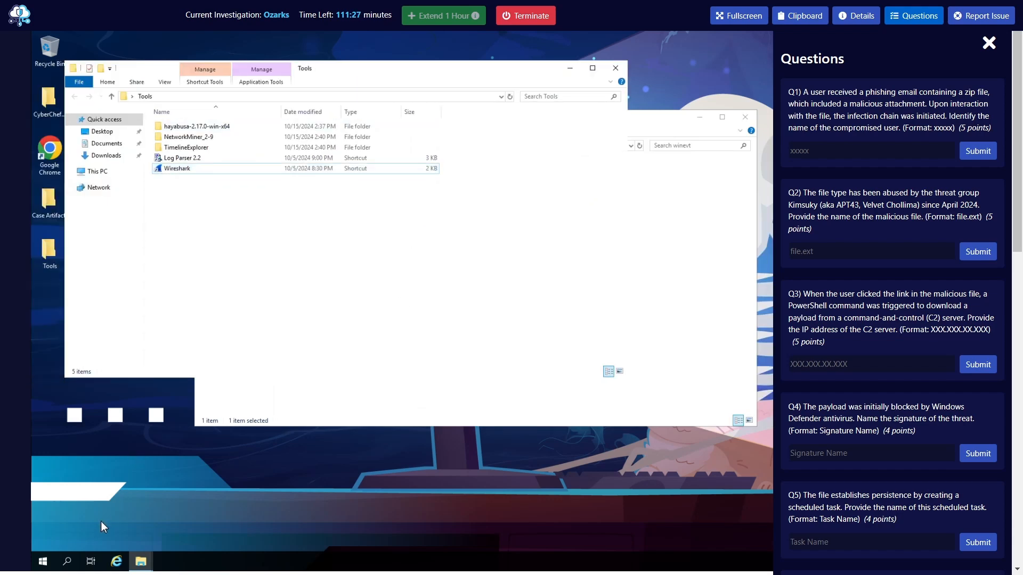
click(42, 561)
text(cmd)
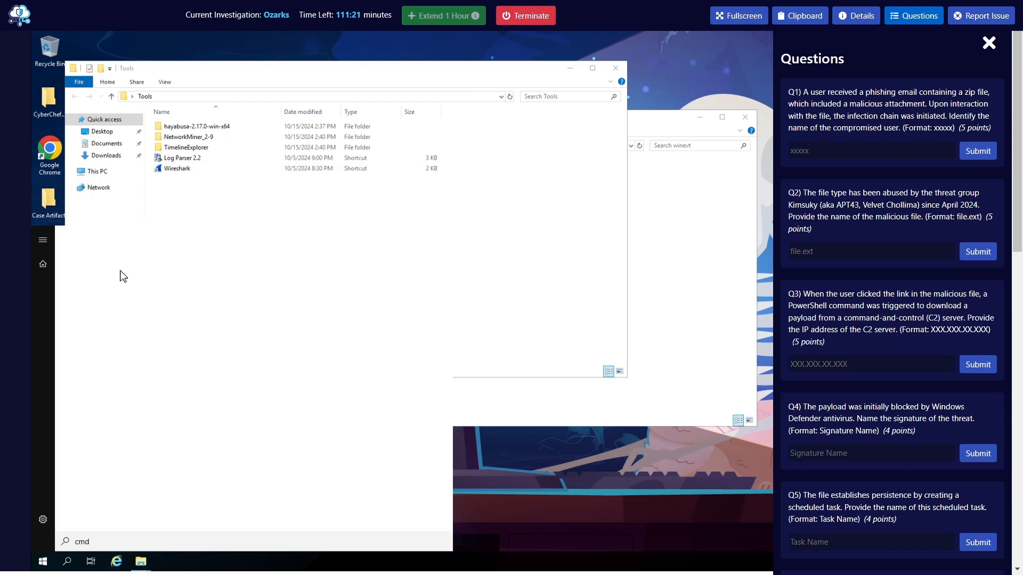
click(129, 287)
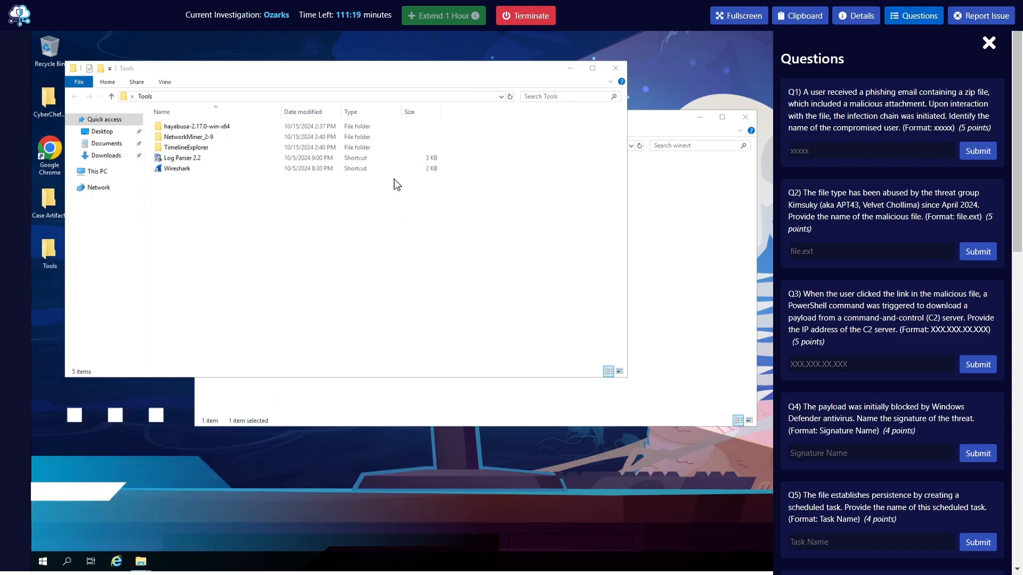
drag(288, 133, 356, 221)
Change the Command Prompt's working directory to Desktop\Tools
click(420, 318)
text(cd Desktop)
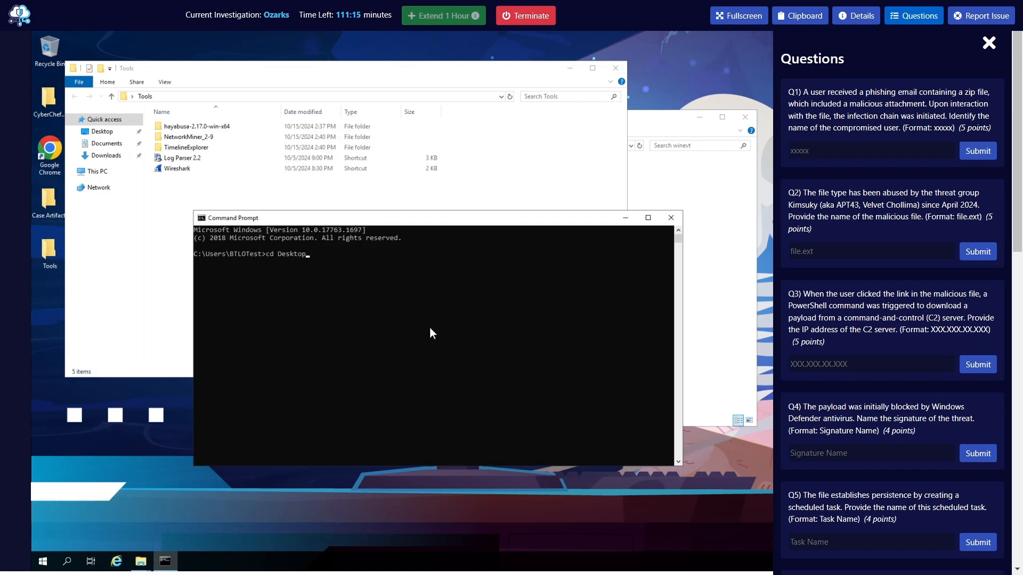
text(\Tools)
key(Return)
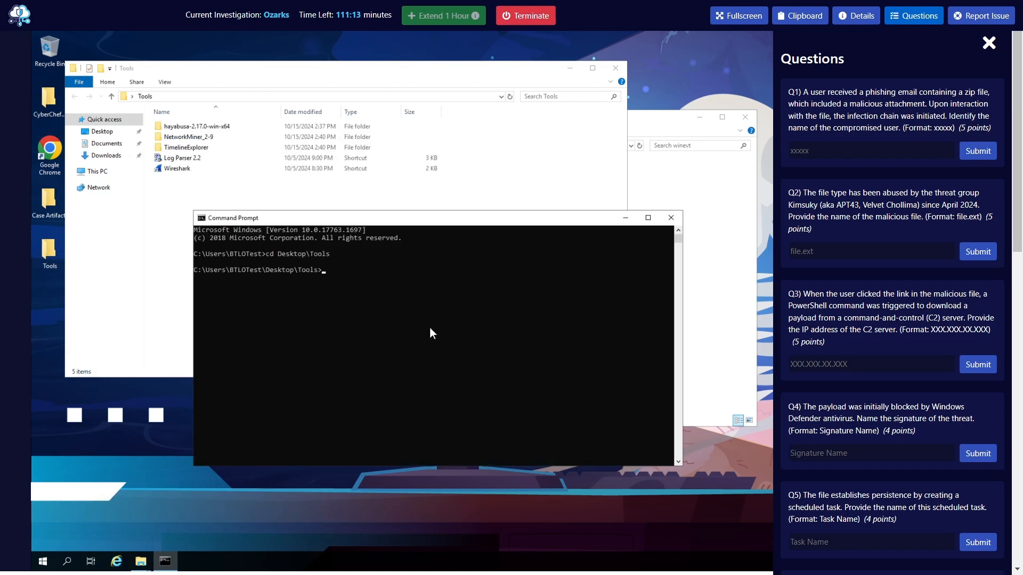
Run hayabusa-2.17.0-win-x64\hayabusa-2.17.0-win-x64.exe with the -h option to request its help
text(h)
key(Tab)
text(\h)
key(Tab)
text(-h)
key(Return)
Move the Command Prompt window over the Tools folder window and make it wider and taller
drag(422, 218, 370, 66)
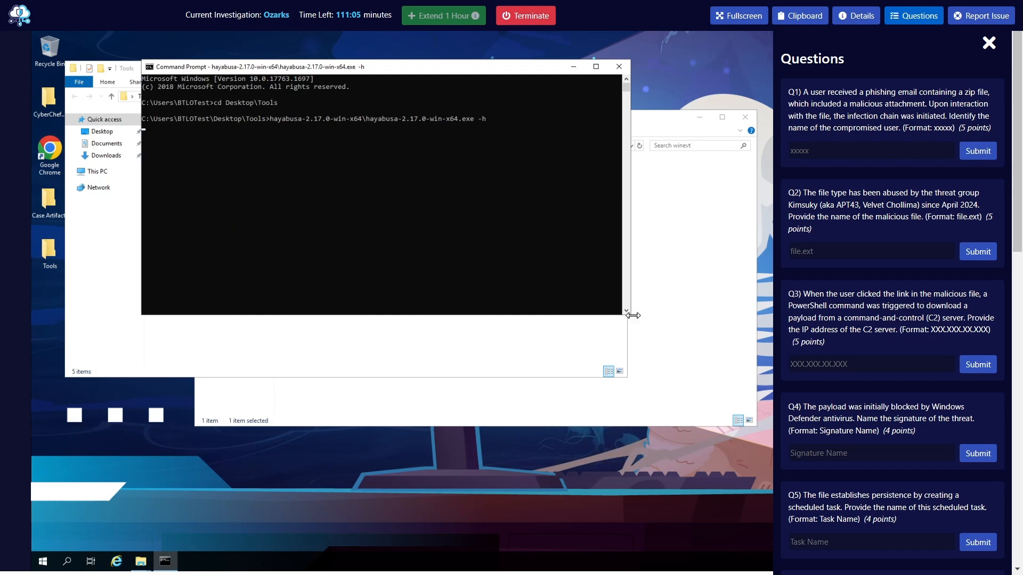
drag(631, 313, 728, 351)
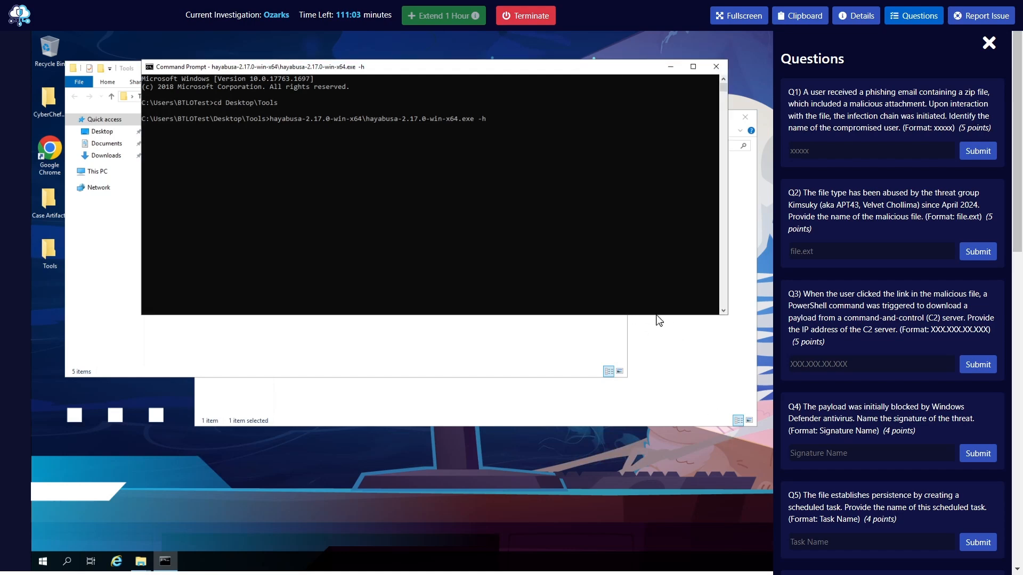
drag(656, 316, 658, 477)
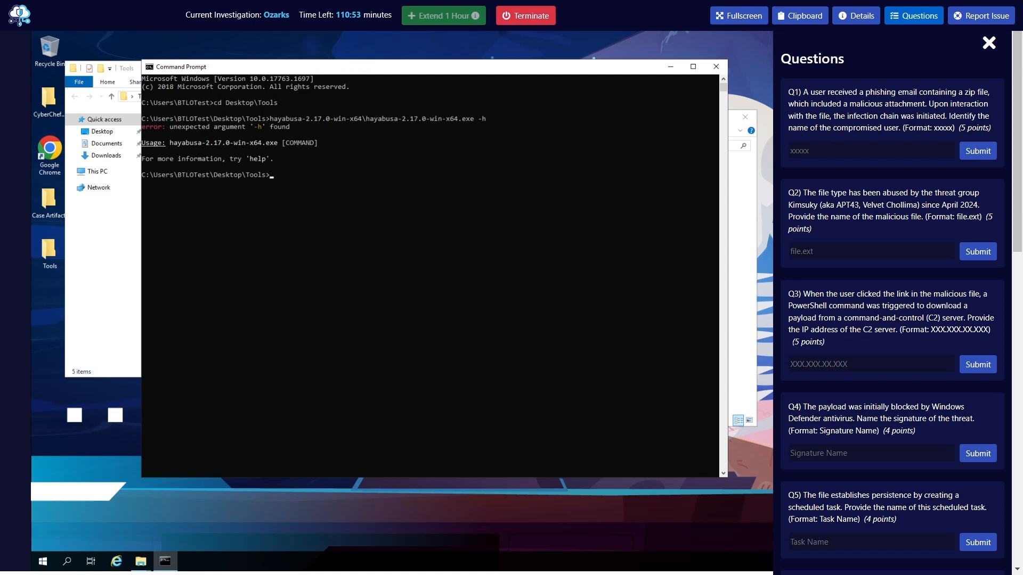
Rerun the Hayabusa command with the -help option in place of -h
click(405, 285)
key(Up)
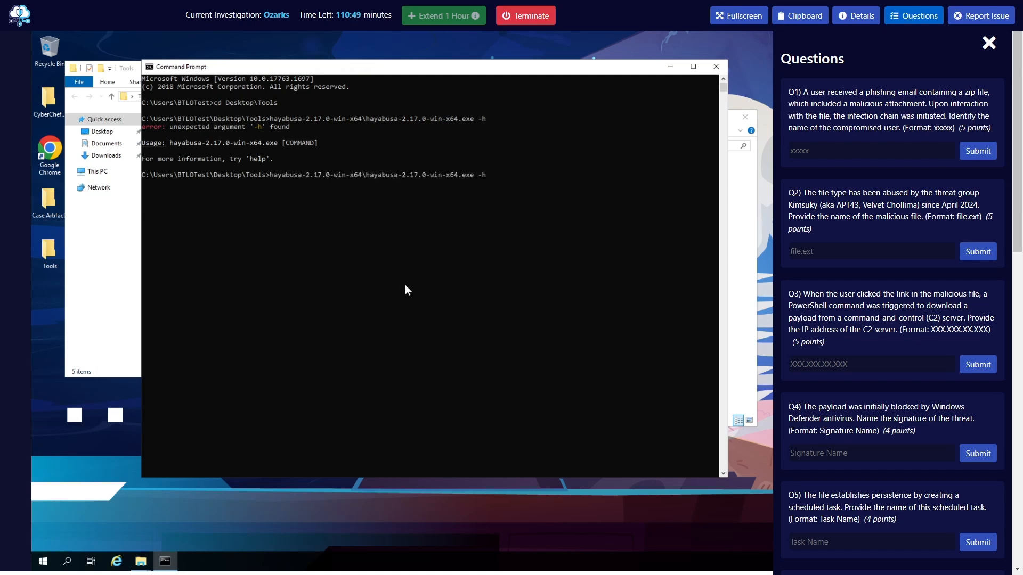
key(Left)
text(-)
key(BackSpace)
key(BackSpace)
text(help)
key(Return)
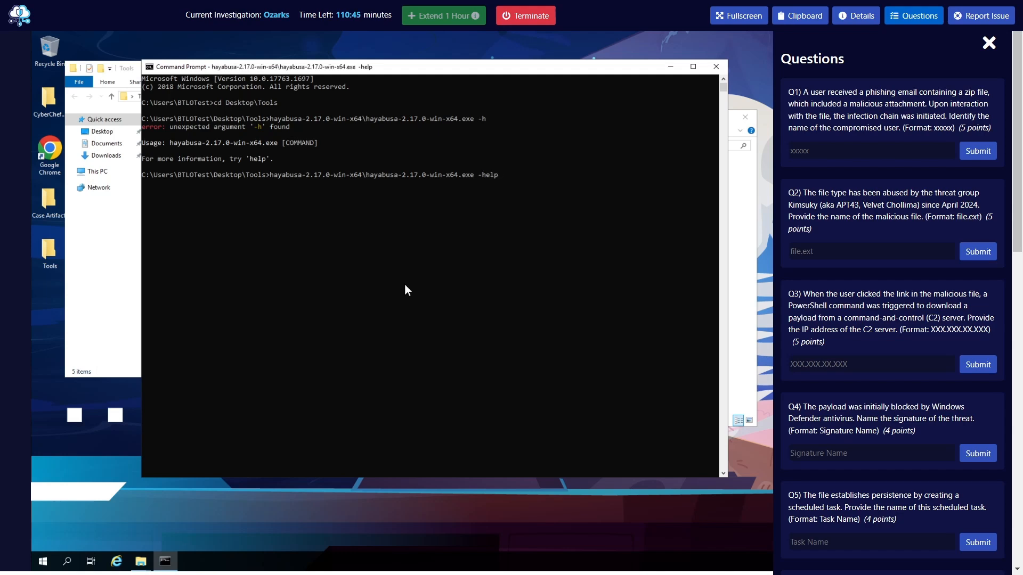
Clear the Command Prompt's screen with the cls command after trying clear
text(clear)
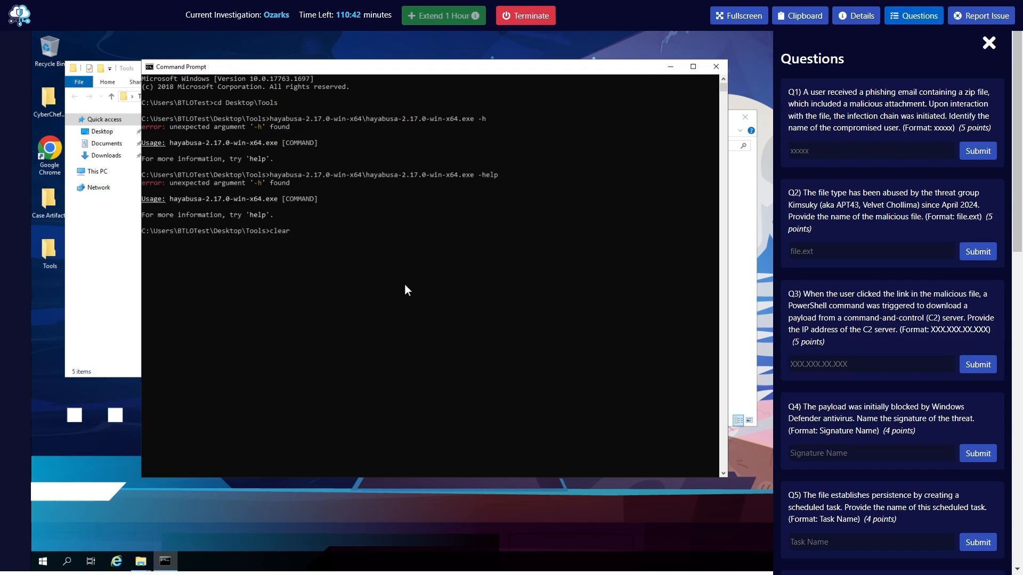
key(Return)
text(cls)
key(Return)
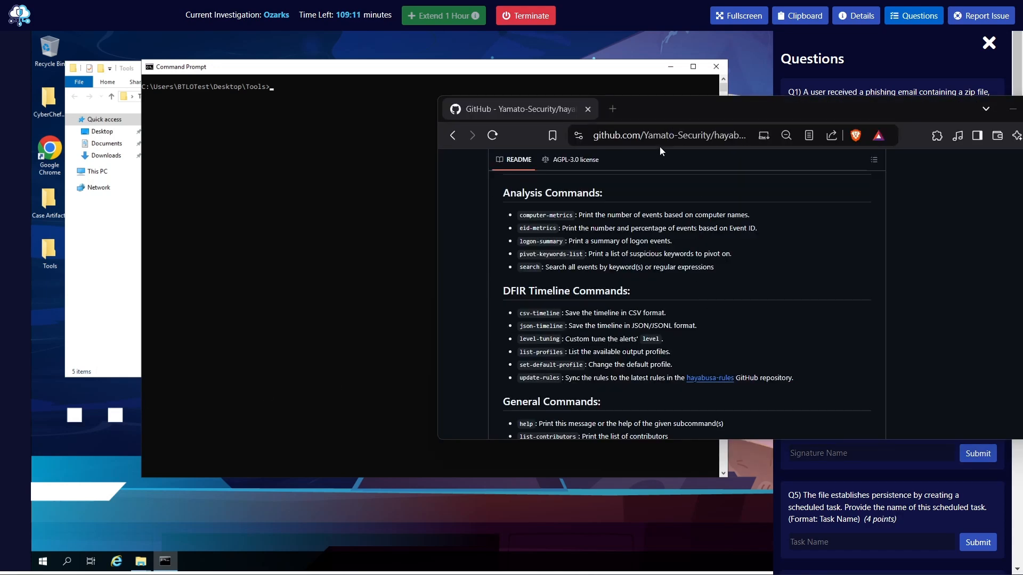
Read the DFIR Timeline Commands section of Hayabusa's GitHub README, including csv-timeline and the other subcommands, and move the browser out of the way
scroll(666, 253, up, 6)
scroll(730, 292, down, 5)
drag(669, 113, 664, 83)
scroll(701, 252, down, 3)
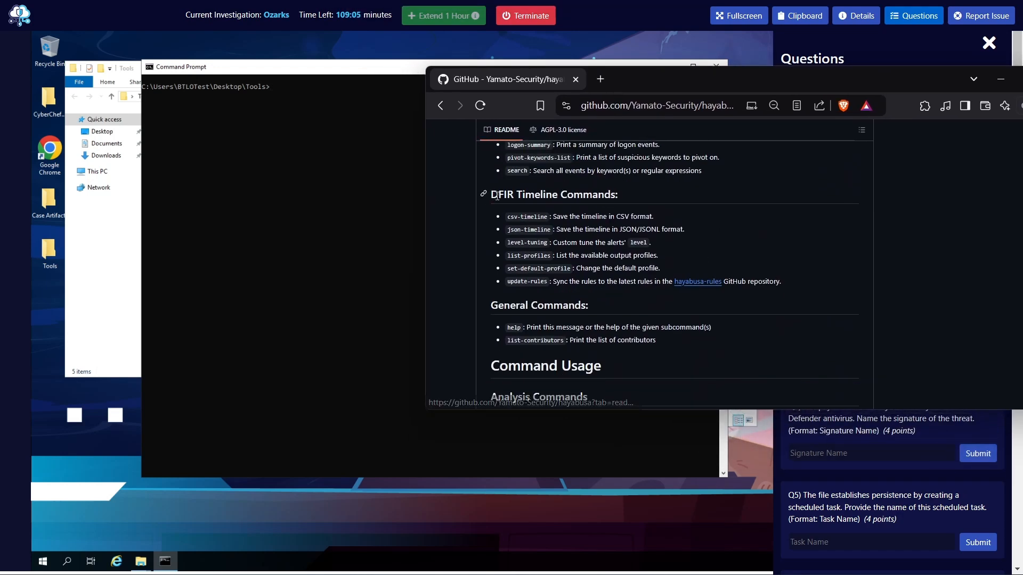
drag(629, 198, 489, 195)
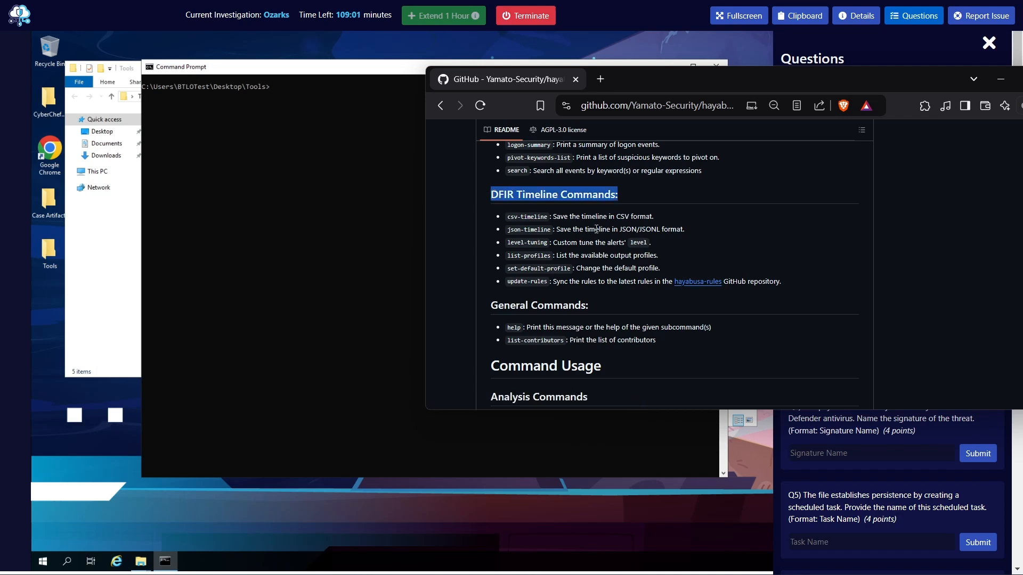
click(655, 250)
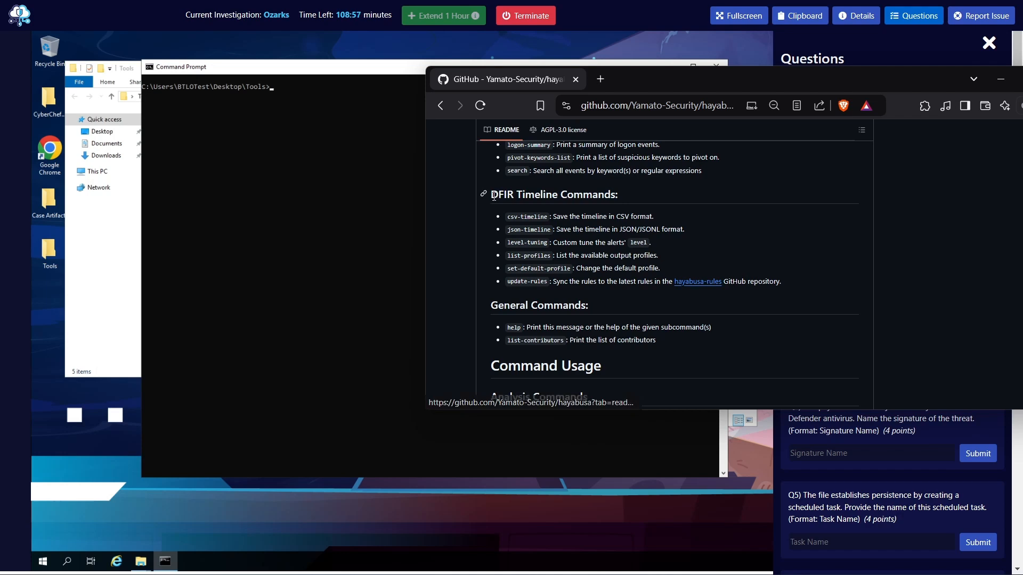
drag(493, 196, 613, 196)
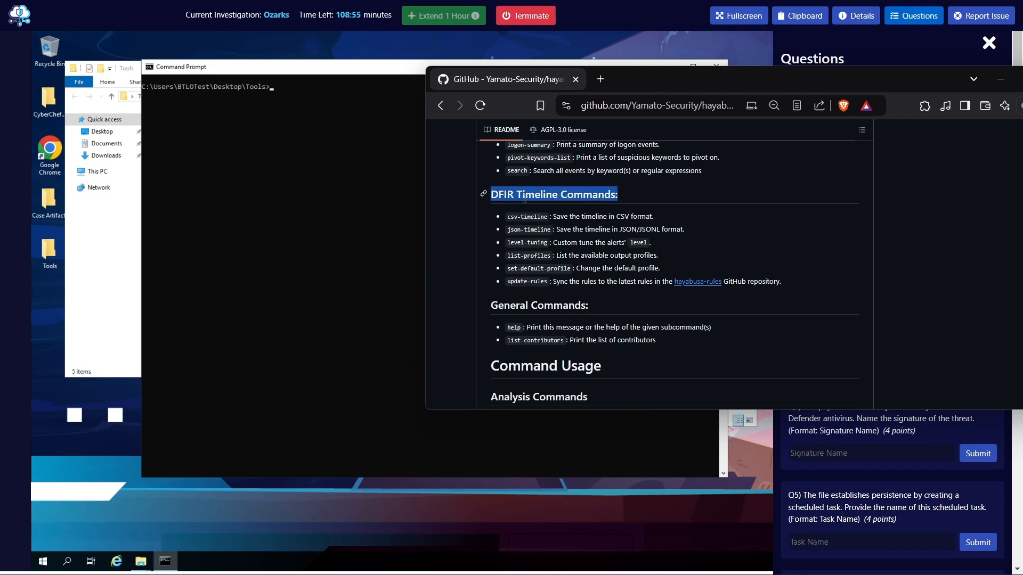
click(509, 198)
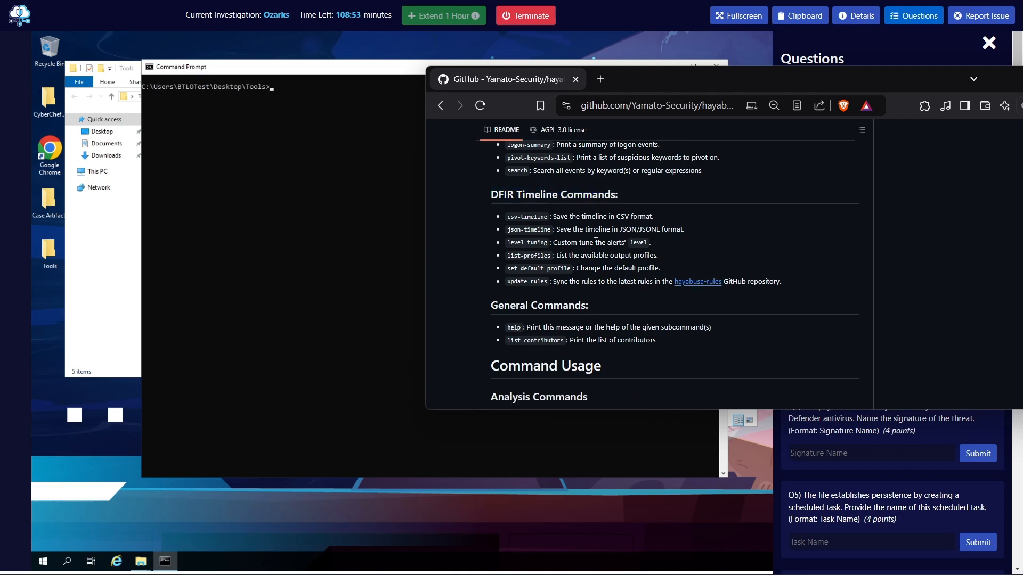
drag(507, 216, 547, 217)
drag(508, 231, 540, 282)
click(586, 241)
drag(839, 82, 1022, 160)
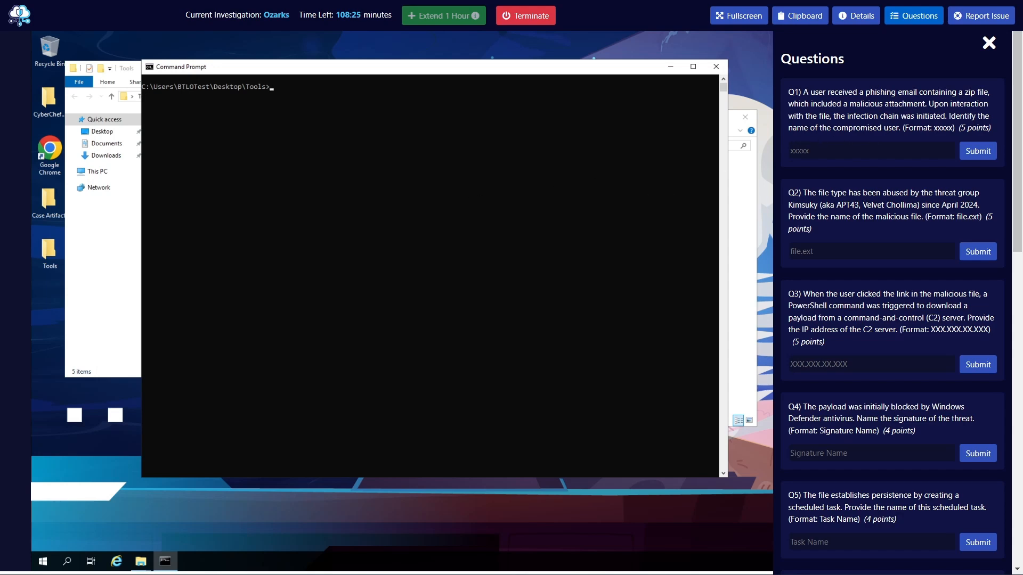
Open the Case Artifacts folder and browse to Artifacts\WK\Artifacts\C\Windows\System32\winevt\logs
double_click(53, 210)
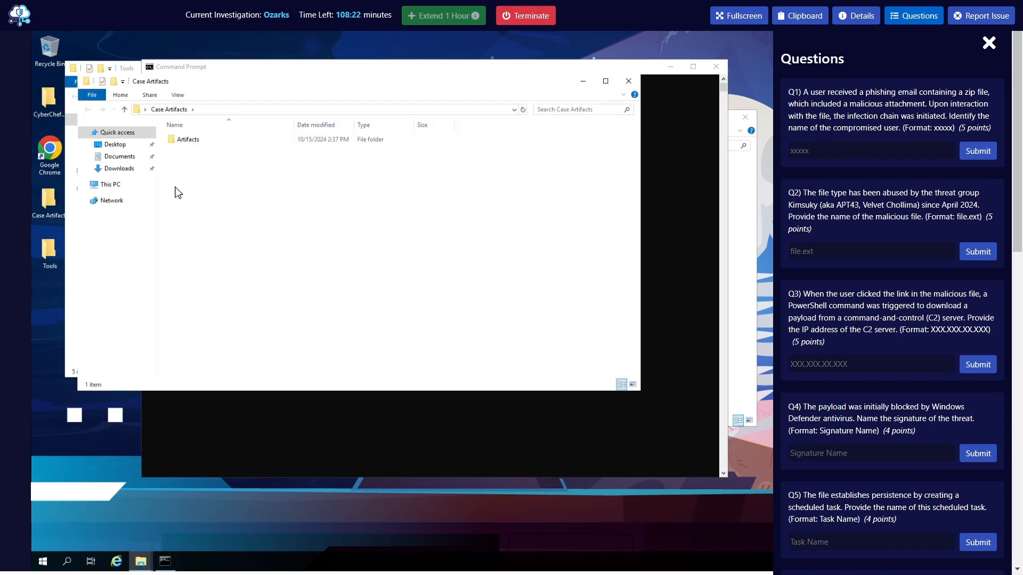
click(202, 145)
double_click(203, 147)
click(195, 152)
double_click(181, 151)
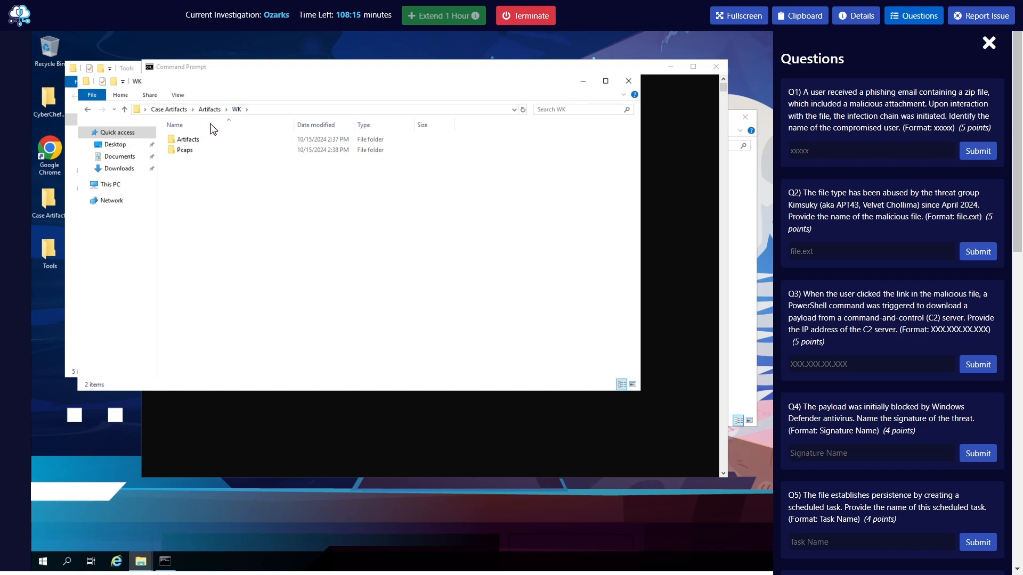
double_click(192, 140)
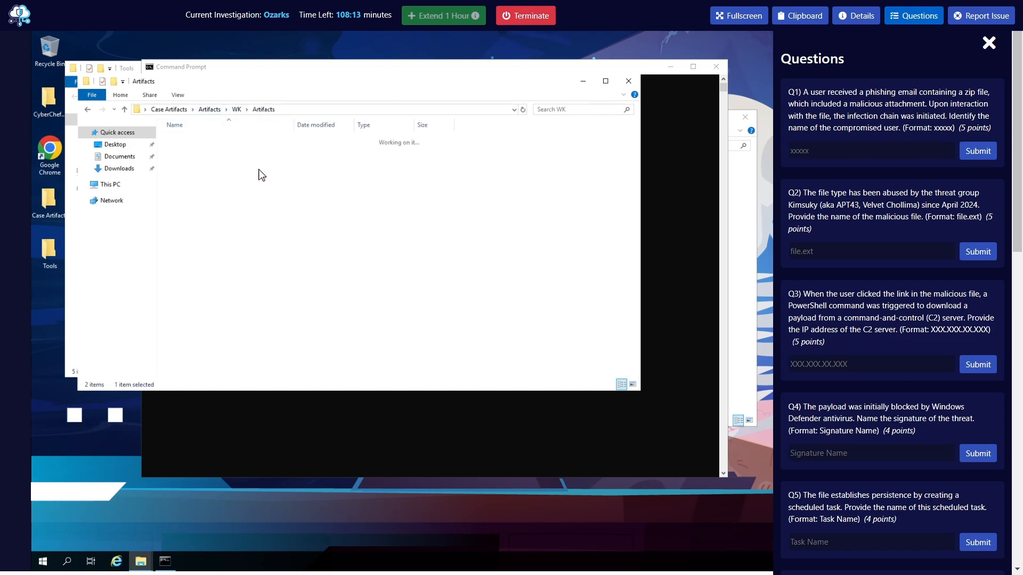
double_click(187, 140)
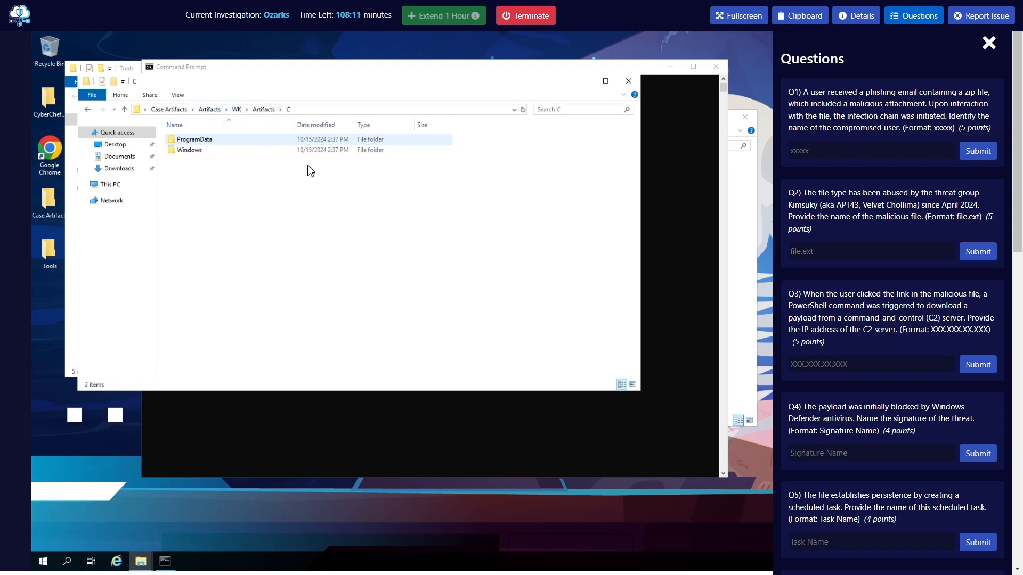
click(202, 152)
double_click(203, 152)
double_click(206, 141)
double_click(204, 143)
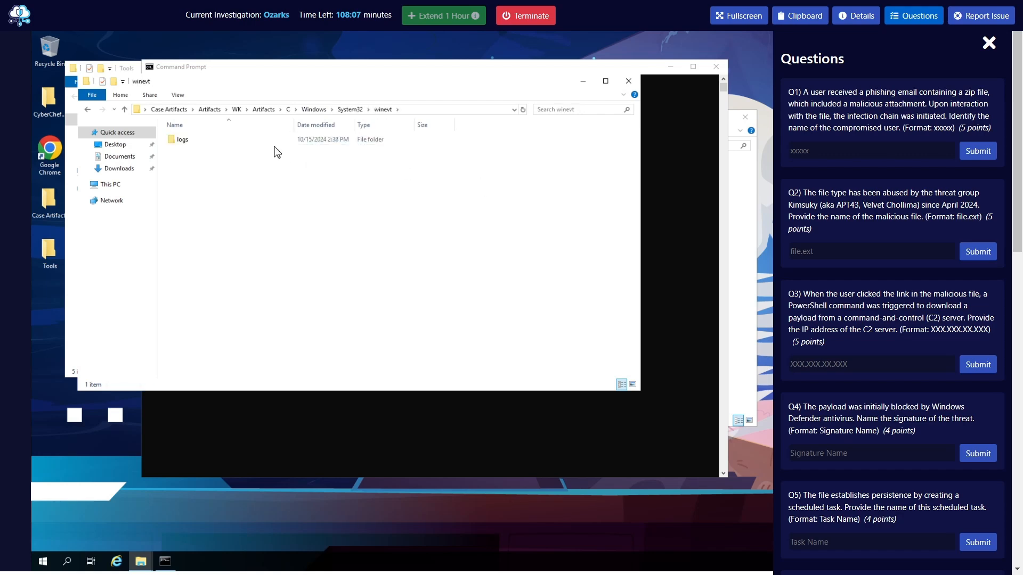
click(240, 142)
double_click(242, 141)
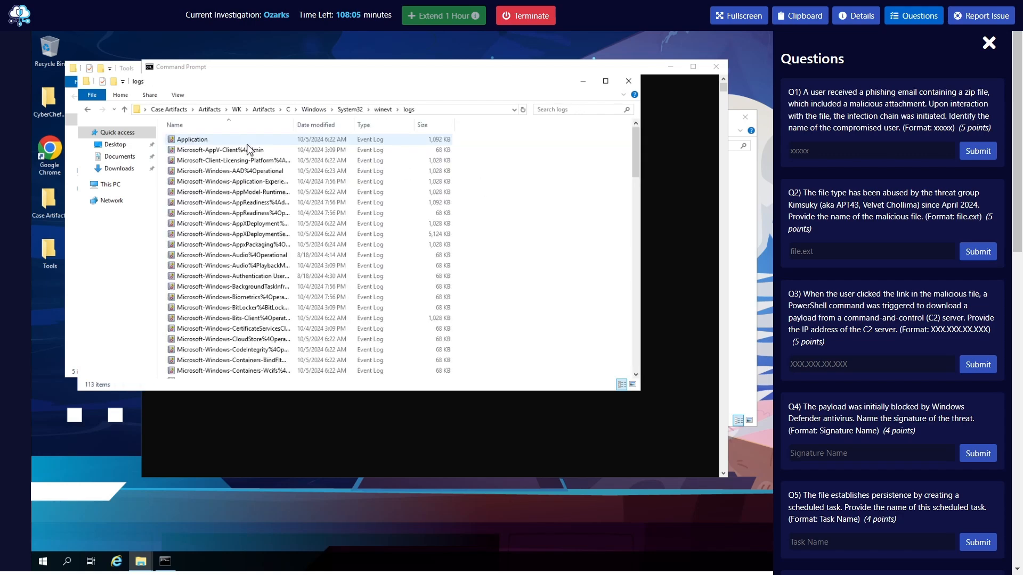
Close the Command Prompt and launch Windows PowerShell instead
drag(350, 68, 291, 70)
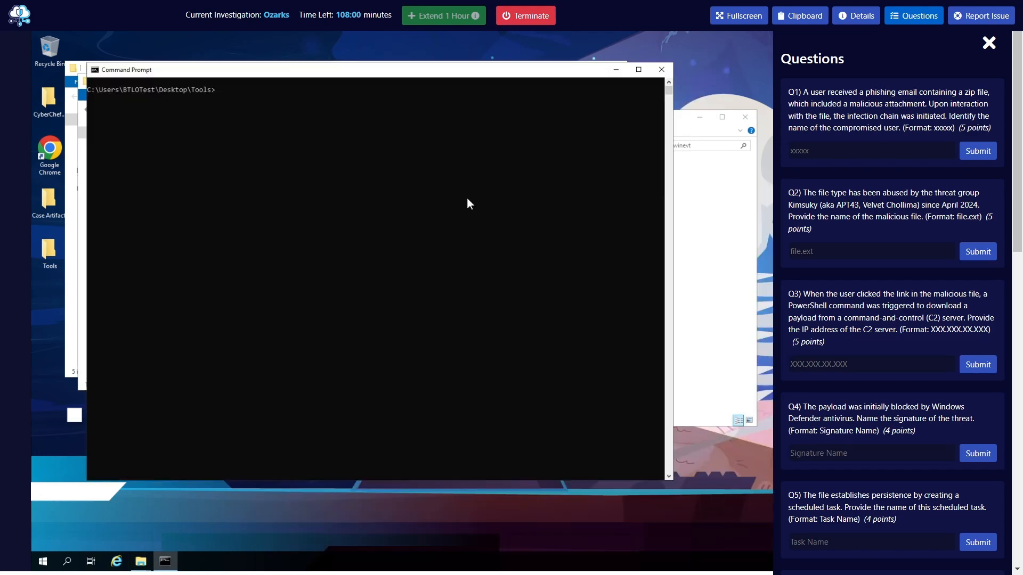
click(661, 69)
click(42, 565)
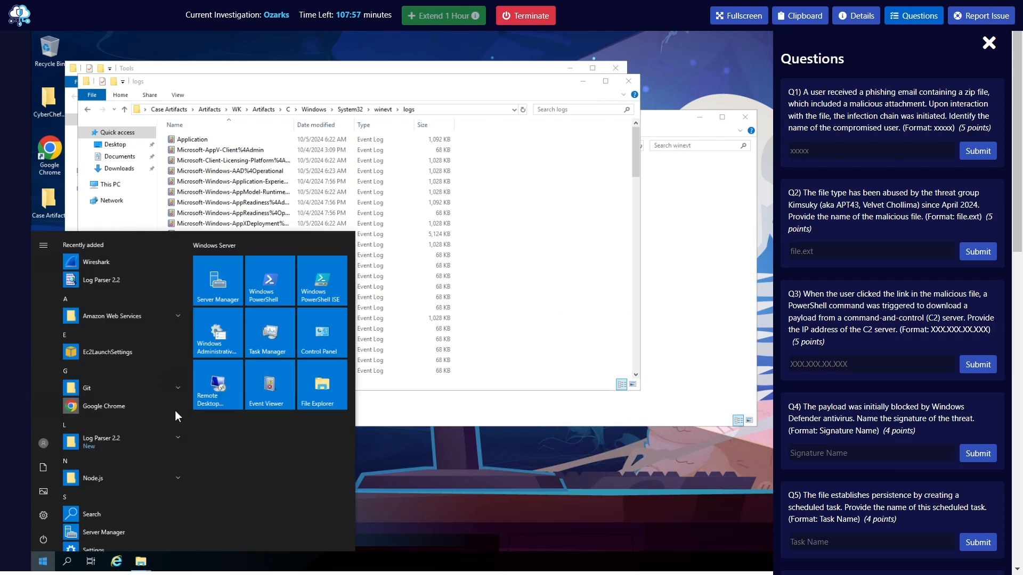
text(power)
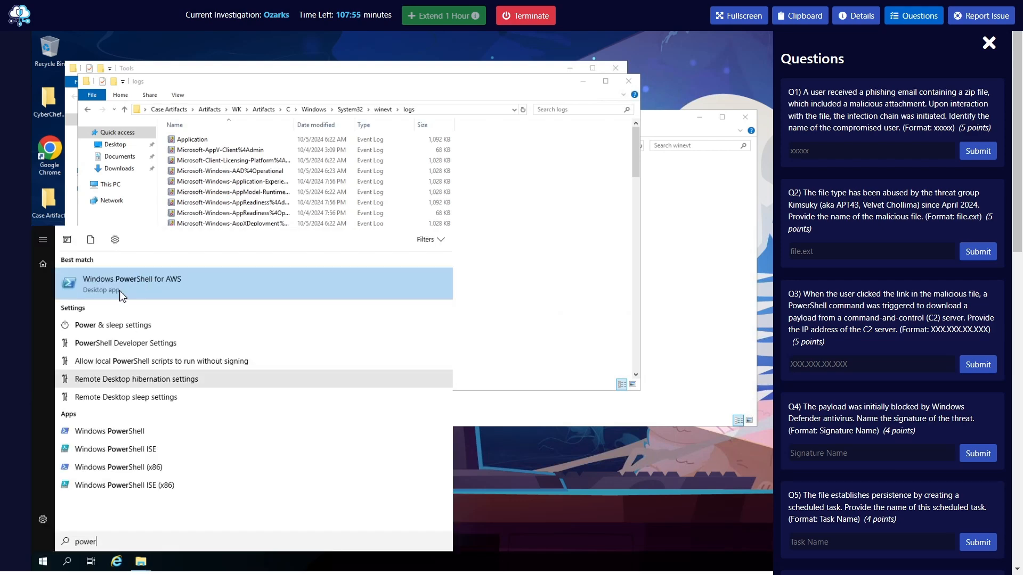
text(sh)
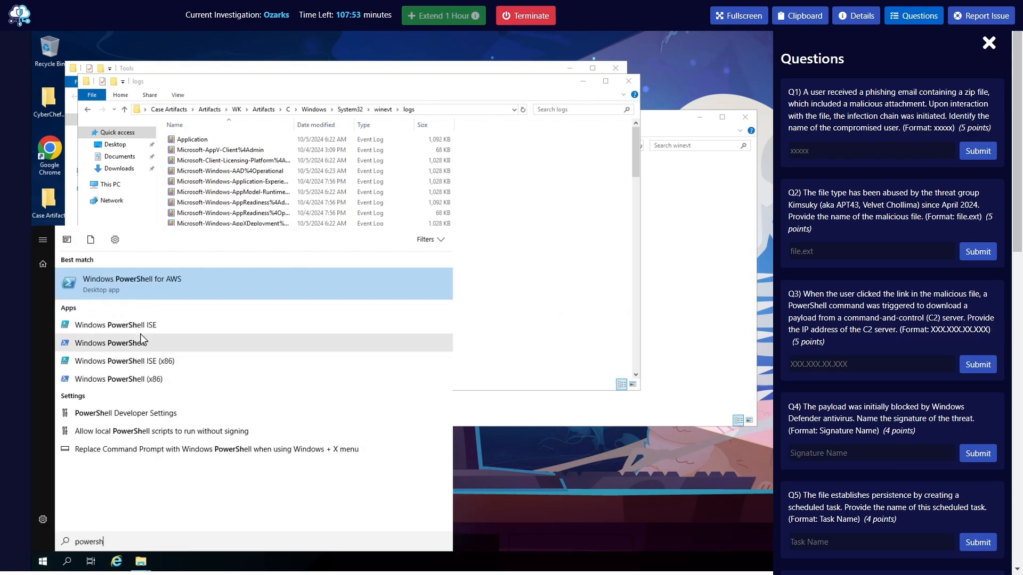
click(270, 350)
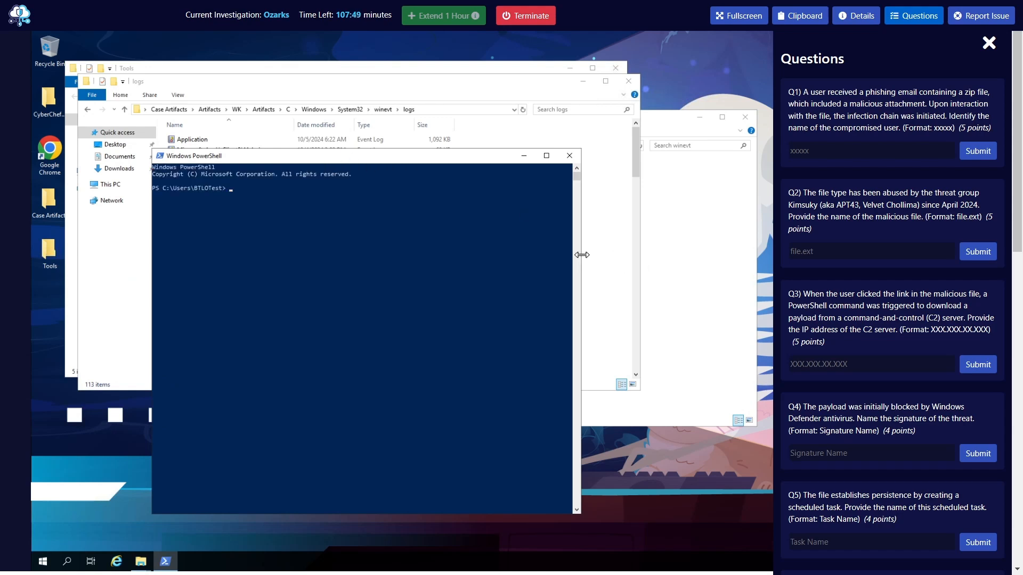
click(337, 357)
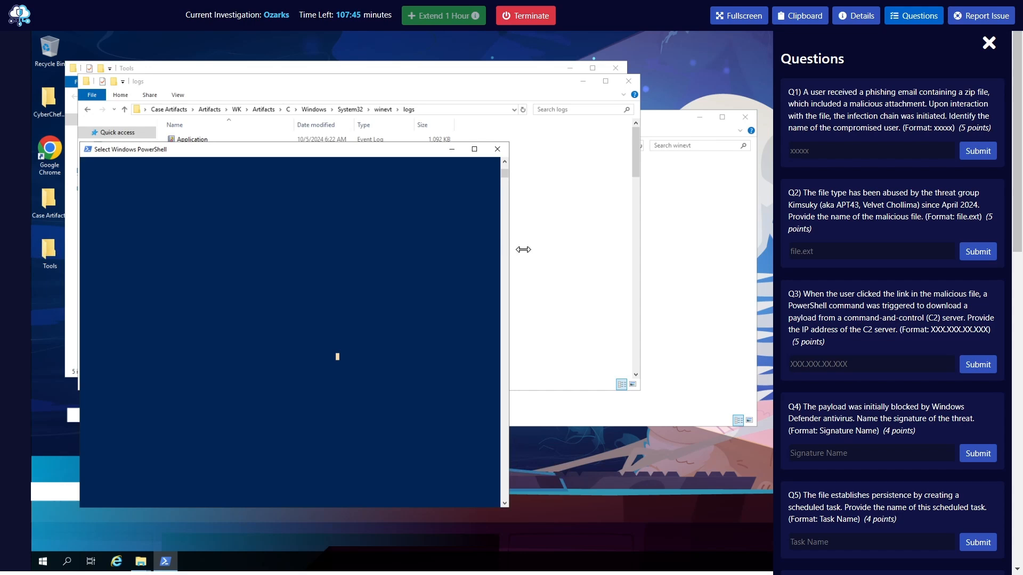
Copy the full path of the case's winevt\logs folder from its File Explorer window
click(396, 231)
click(296, 109)
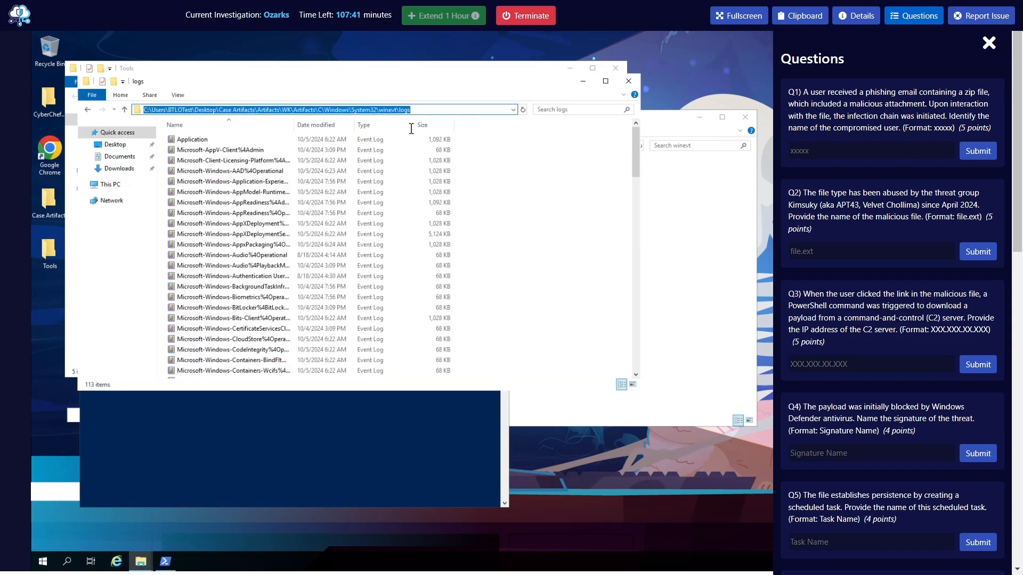
right_click(386, 109)
click(411, 151)
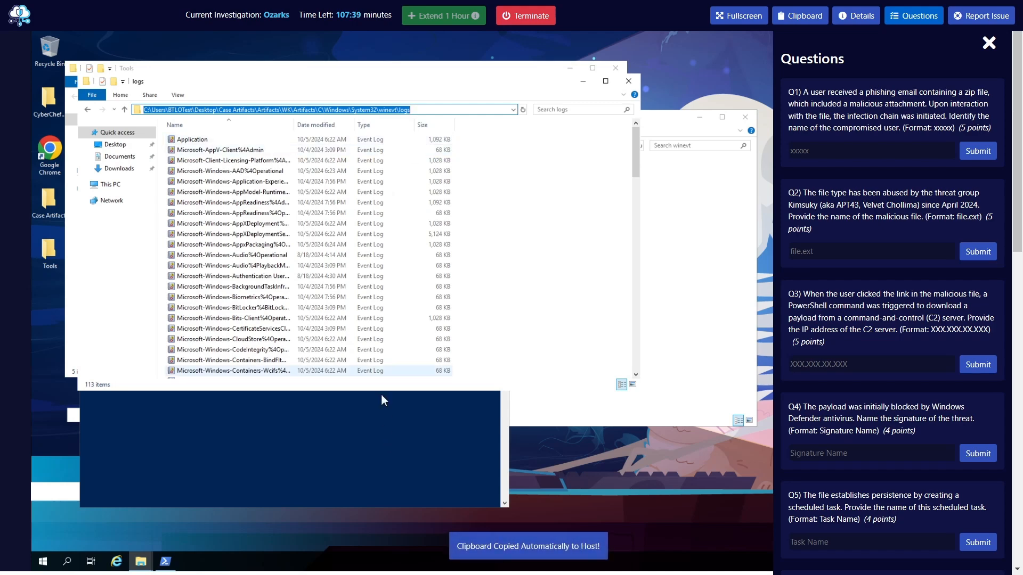
Place the PowerShell window beside the logs file list and hide the investigation's questions
click(385, 440)
scroll(385, 321, up, 11)
drag(505, 174, 670, 84)
click(913, 15)
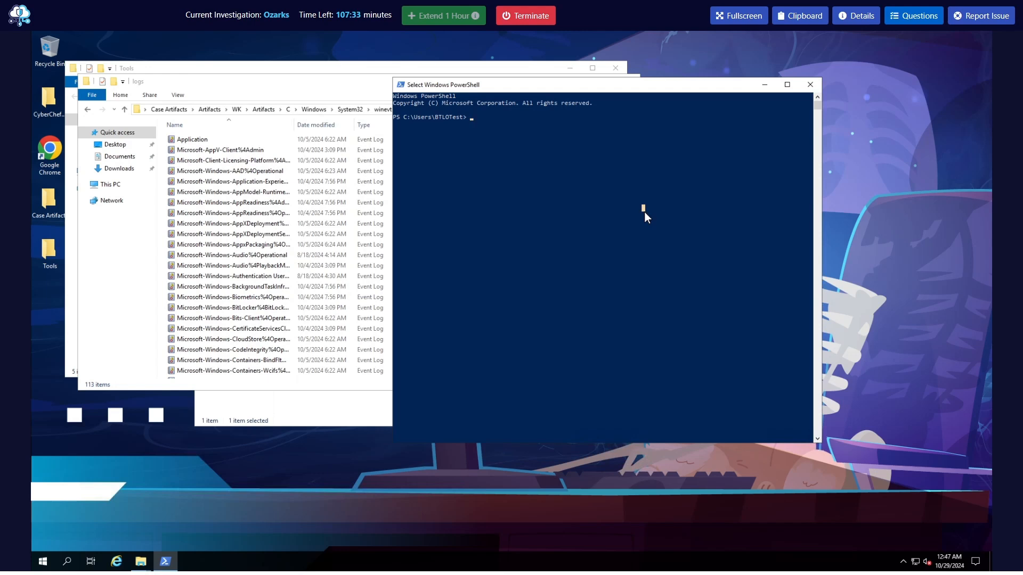
Change PowerShell's working directory to Desktop\Tools and clear its screen
text(cd .\De)
key(Tab)
key(Return)
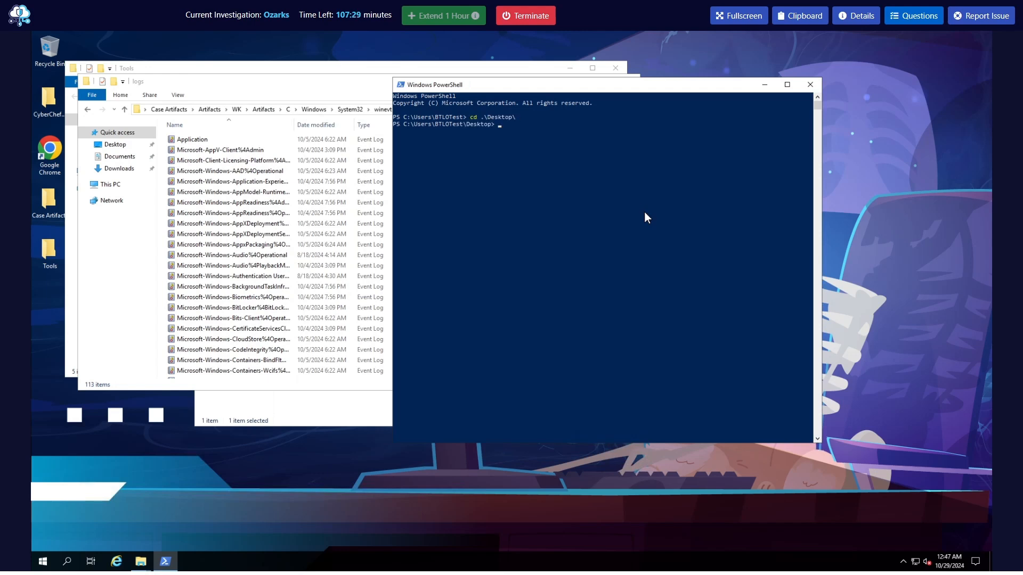
text(cd .\T)
key(Tab)
key(Return)
text(clear)
key(Return)
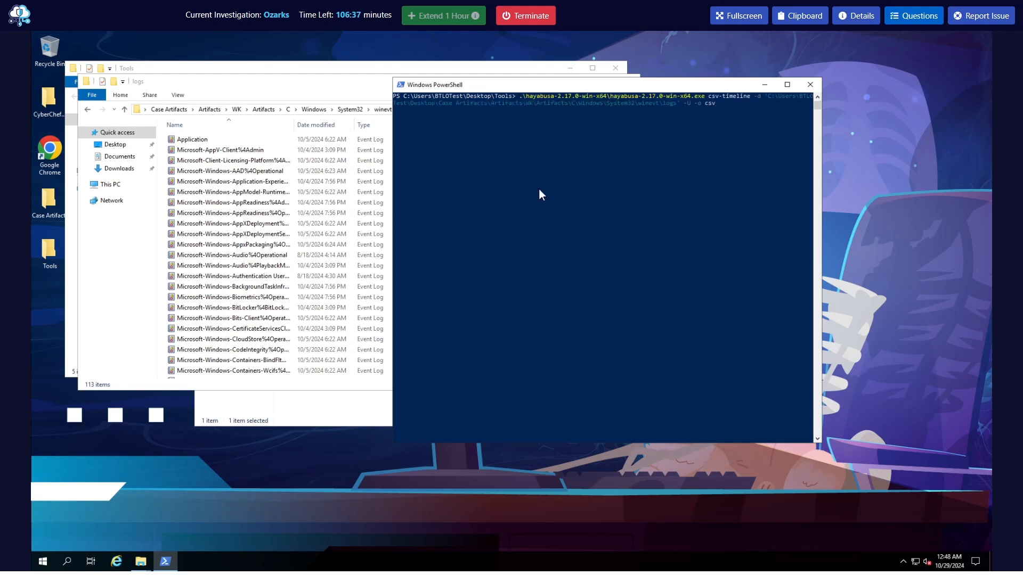
Check the TimelineExplorer folder in Tools and run Hayabusa's csv-timeline on the case's winevt\logs directory with -d, -U and -o csv
click(534, 186)
drag(578, 88, 552, 84)
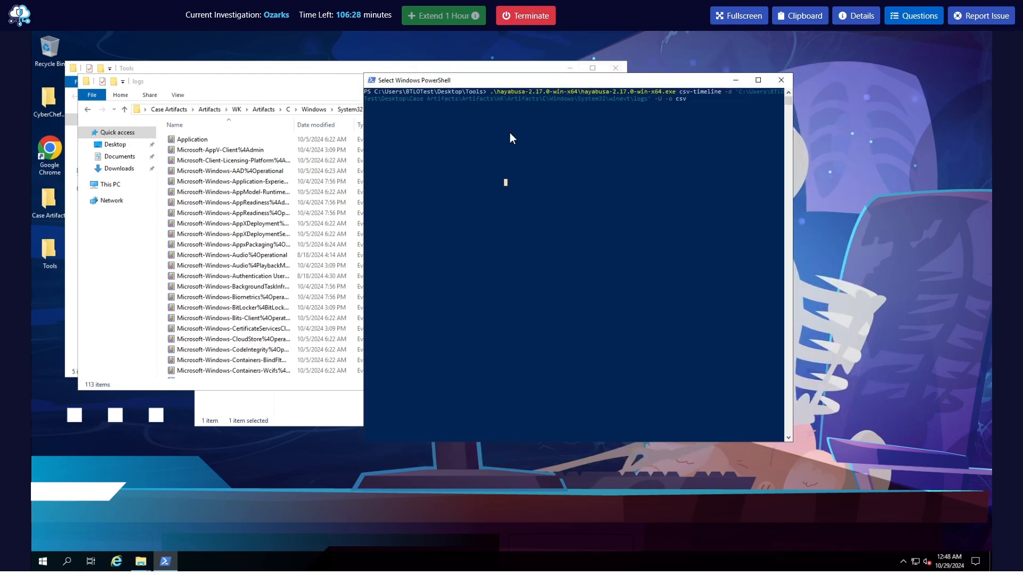
click(298, 68)
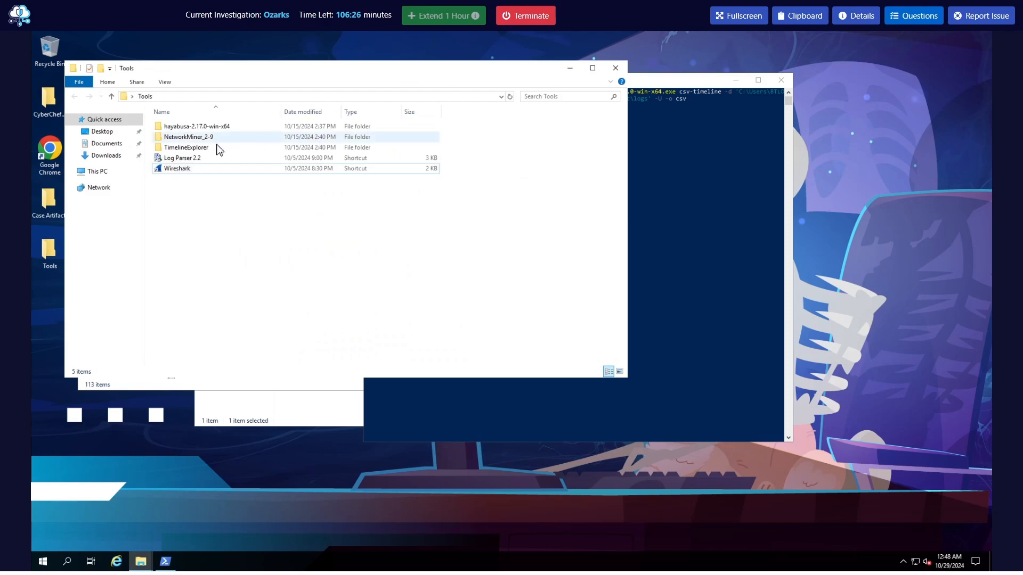
double_click(202, 148)
click(75, 97)
click(570, 69)
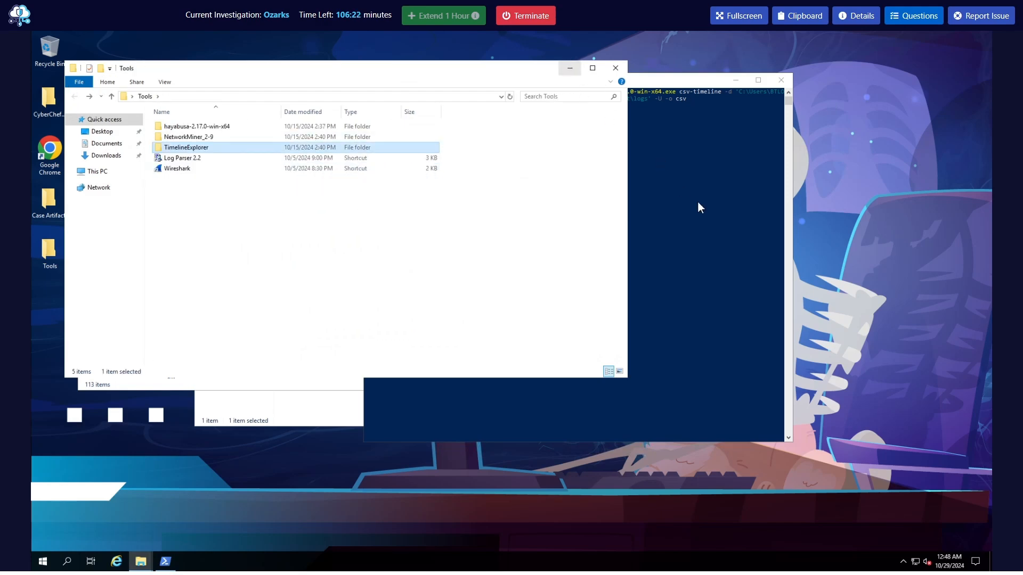
key(Return)
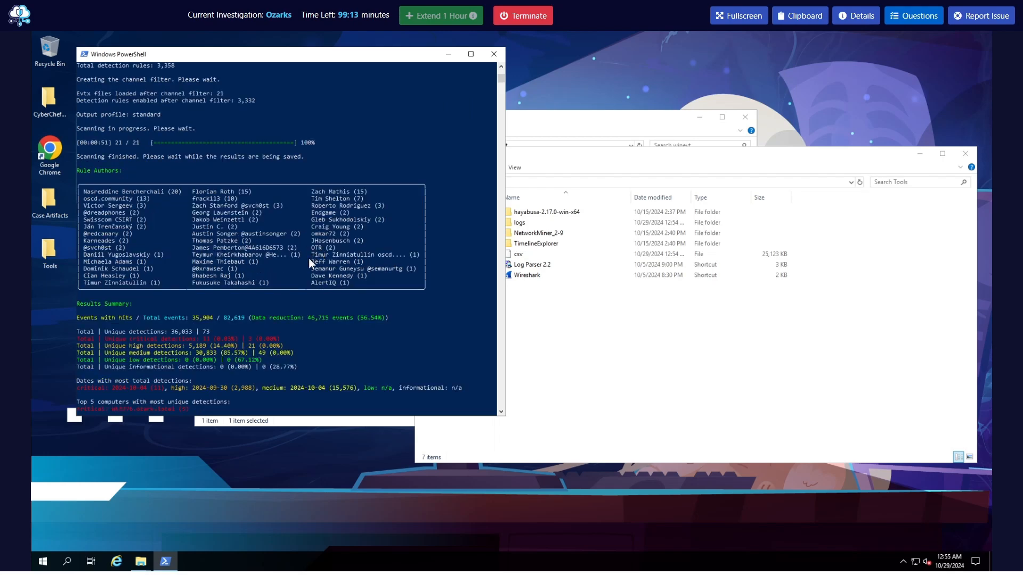
Examine the Hayabusa scan output in PowerShell: the rule selections, the detection totals by severity and the top computers with unique detections
scroll(302, 270, up, 6)
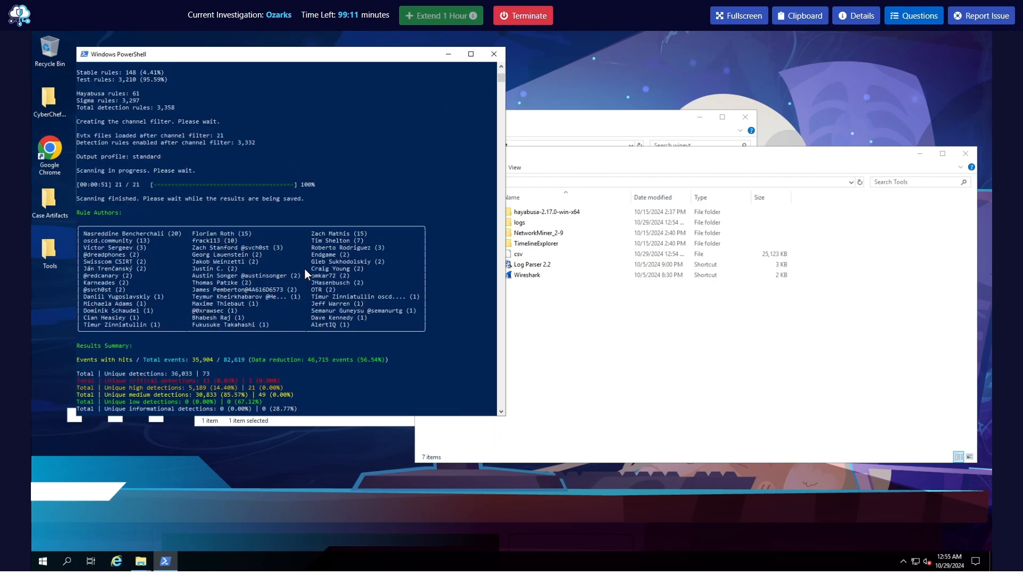
scroll(305, 273, up, 5)
drag(226, 127, 90, 128)
click(204, 171)
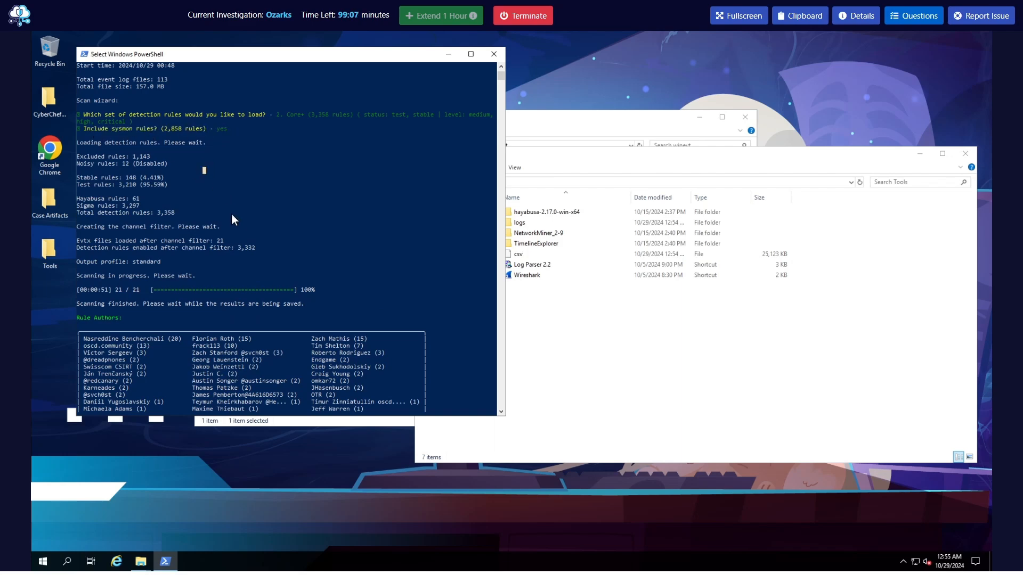
scroll(234, 216, down, 6)
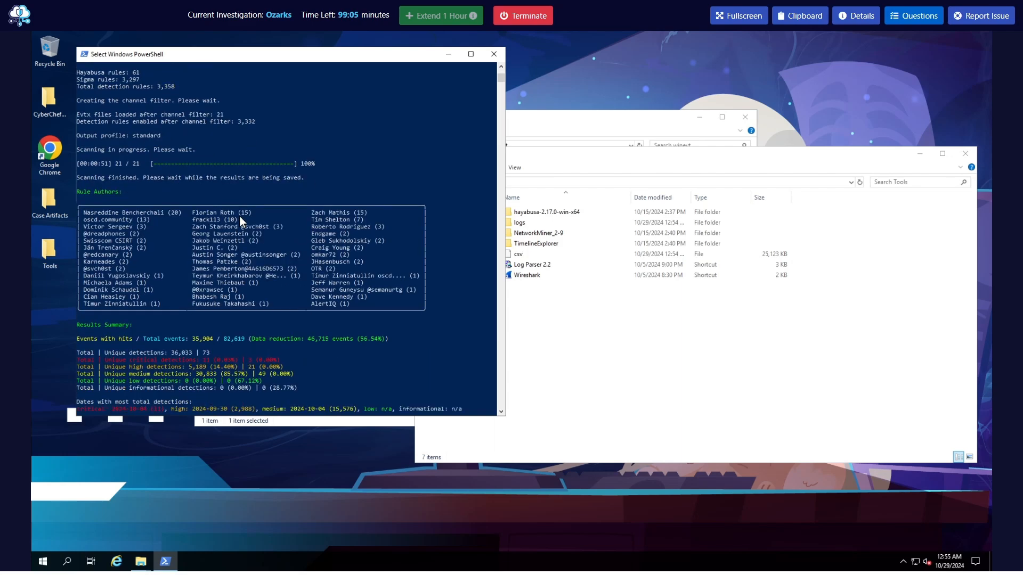
scroll(239, 216, down, 5)
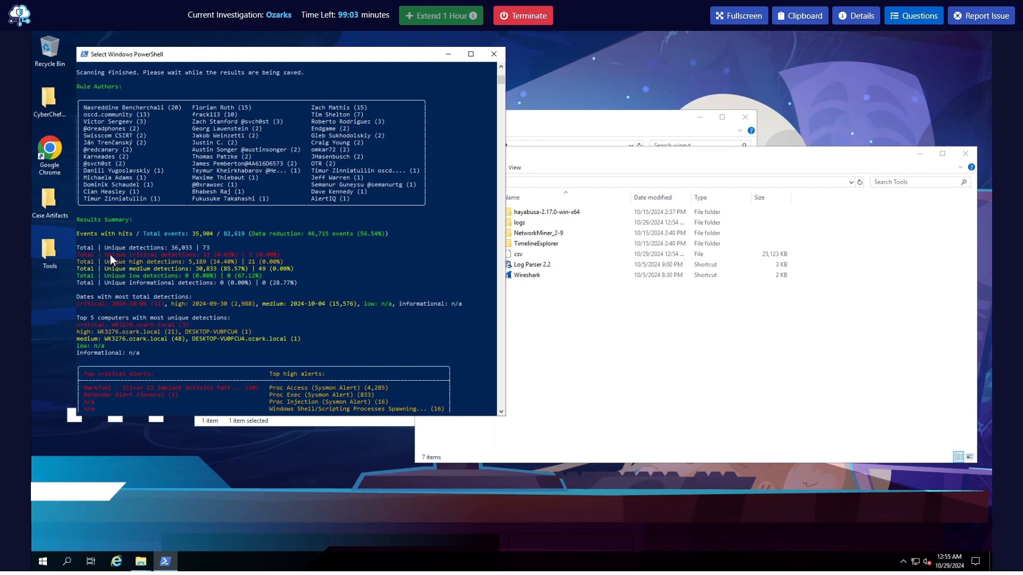
drag(110, 254, 192, 256)
drag(108, 326, 77, 320)
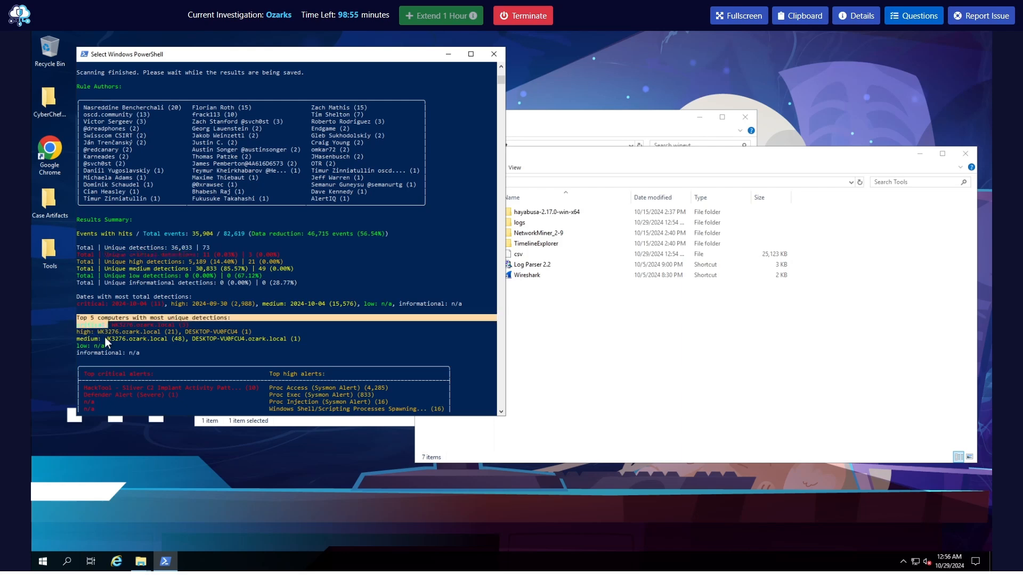
Examine the top critical, high and medium alerts and the closing lines of the Hayabusa scan output
click(145, 345)
scroll(264, 333, down, 4)
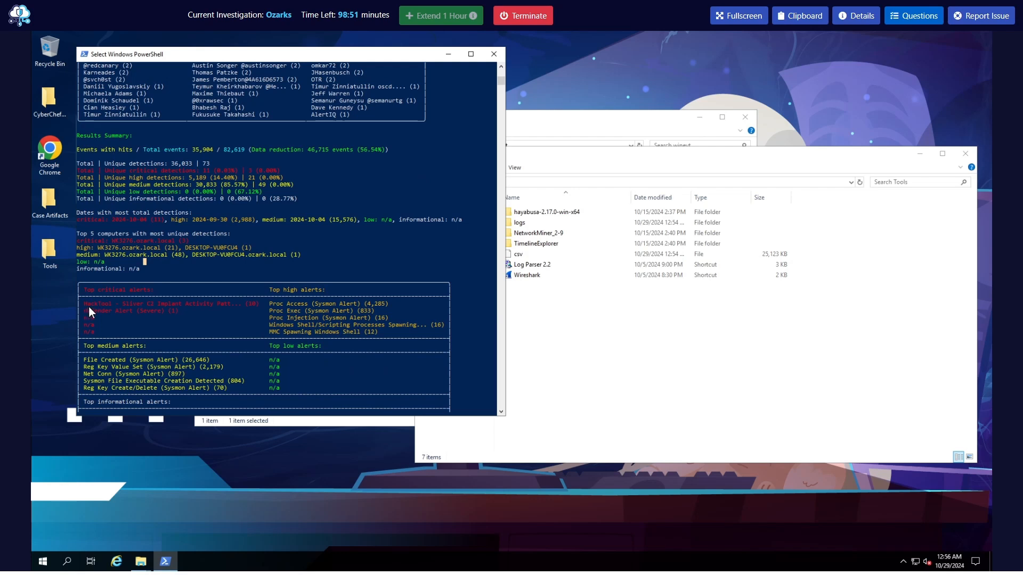
drag(86, 305, 146, 305)
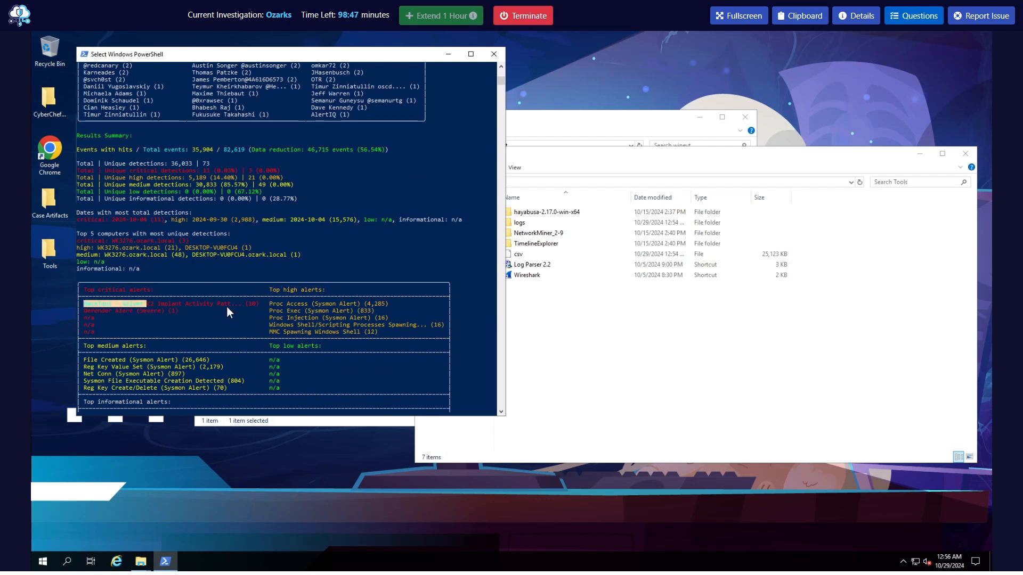
click(243, 304)
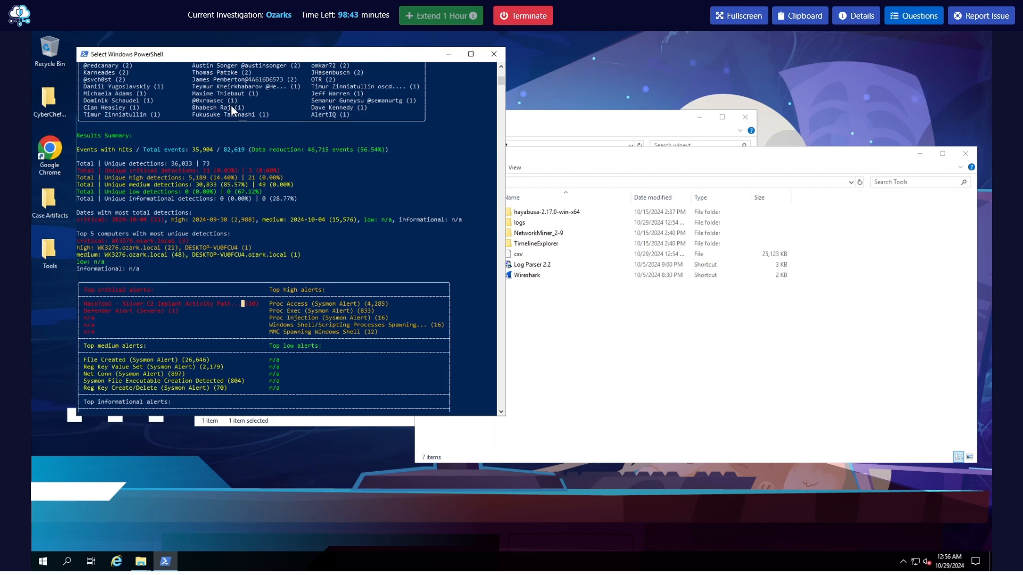
scroll(216, 310, down, 4)
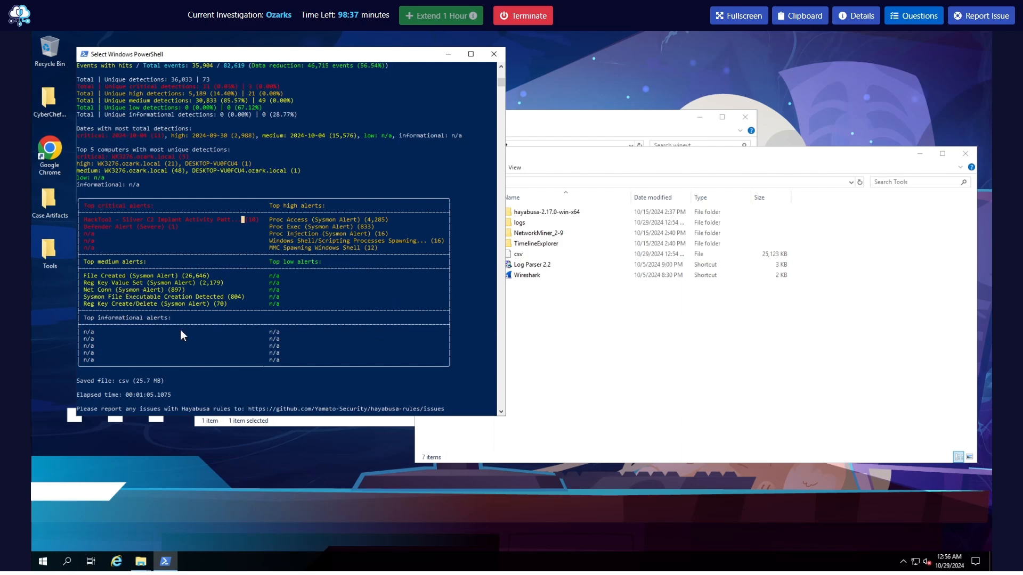
scroll(254, 322, down, 4)
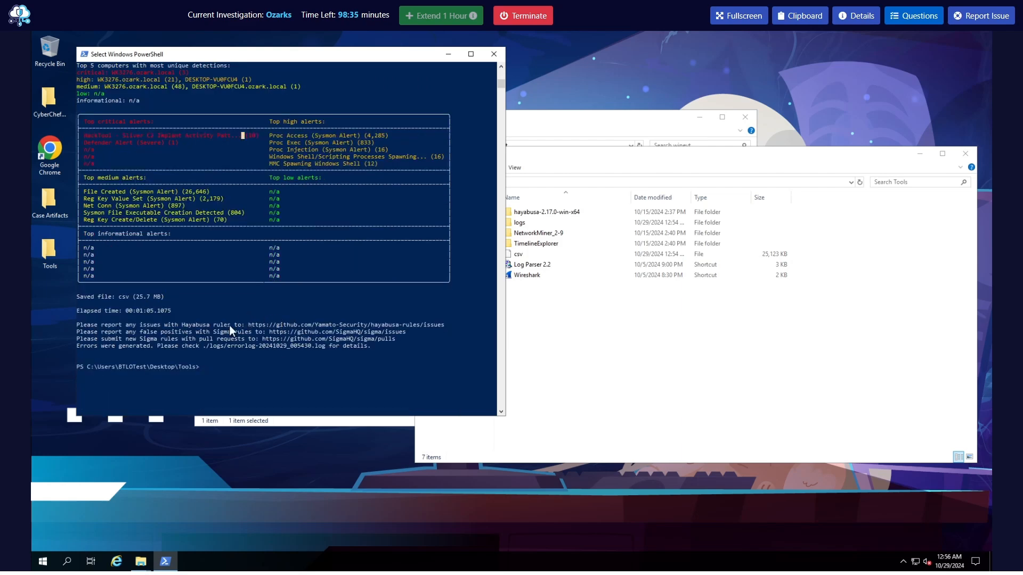
scroll(591, 336, up, 1)
Recheck the csv-timeline command at the start of the PowerShell output against the csv file in the Tools folder
click(554, 304)
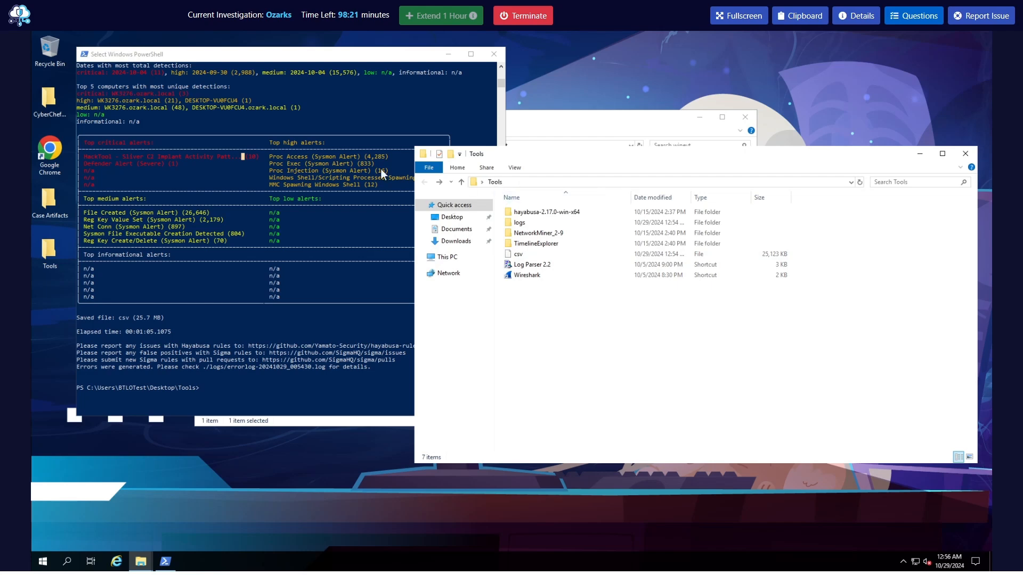
scroll(267, 239, up, 14)
scroll(278, 229, up, 12)
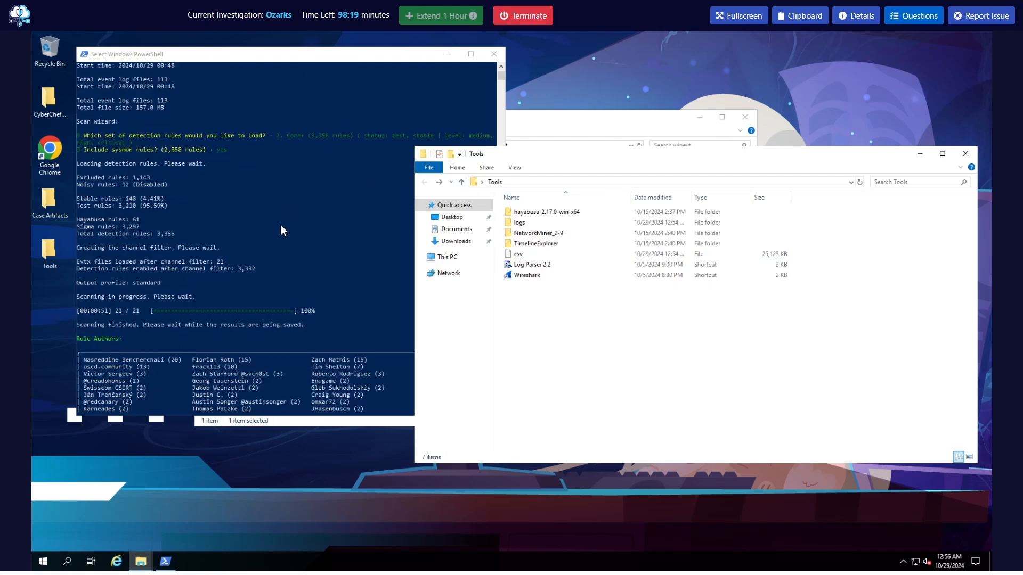
click(136, 63)
click(625, 357)
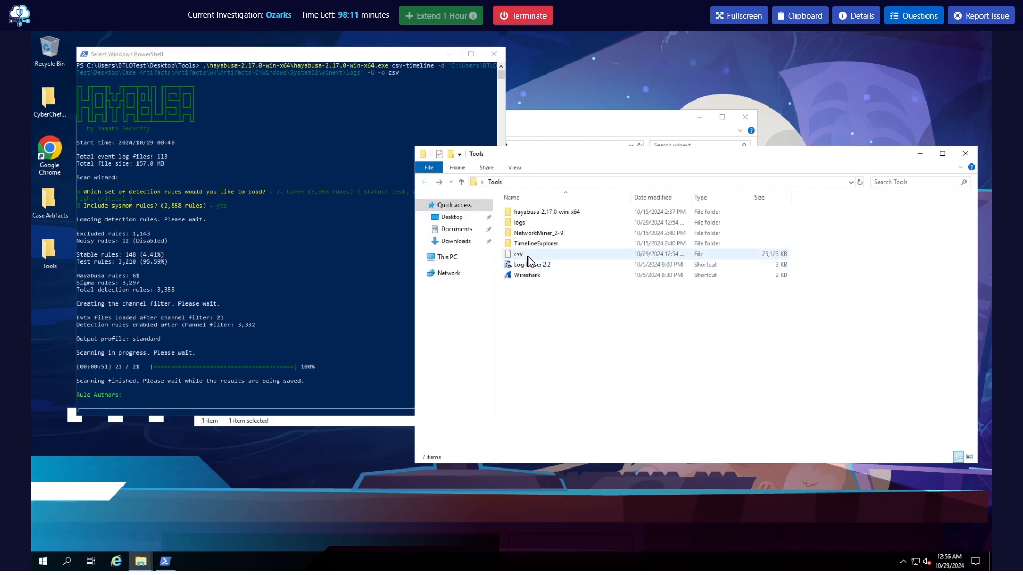
mouse_move(550, 254)
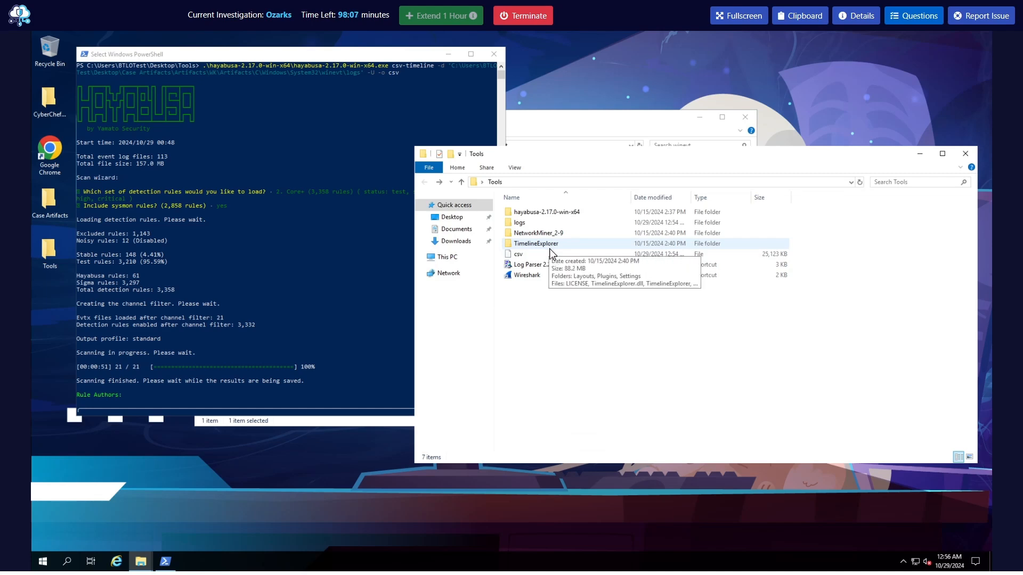
Read question Q1 about the phishing email's zip file and the compromised user, and hide the questions
click(933, 21)
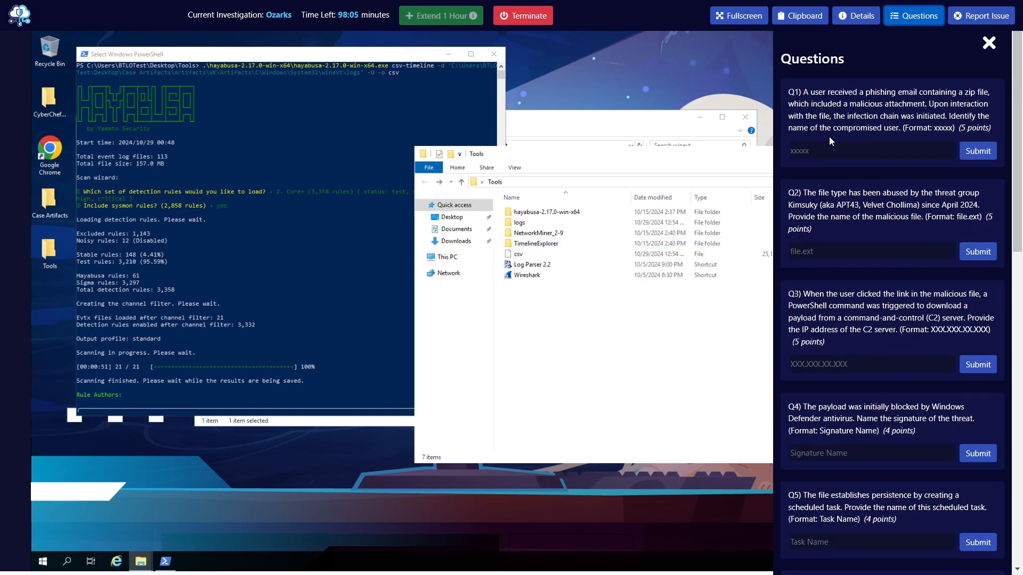
click(968, 99)
double_click(915, 116)
click(828, 151)
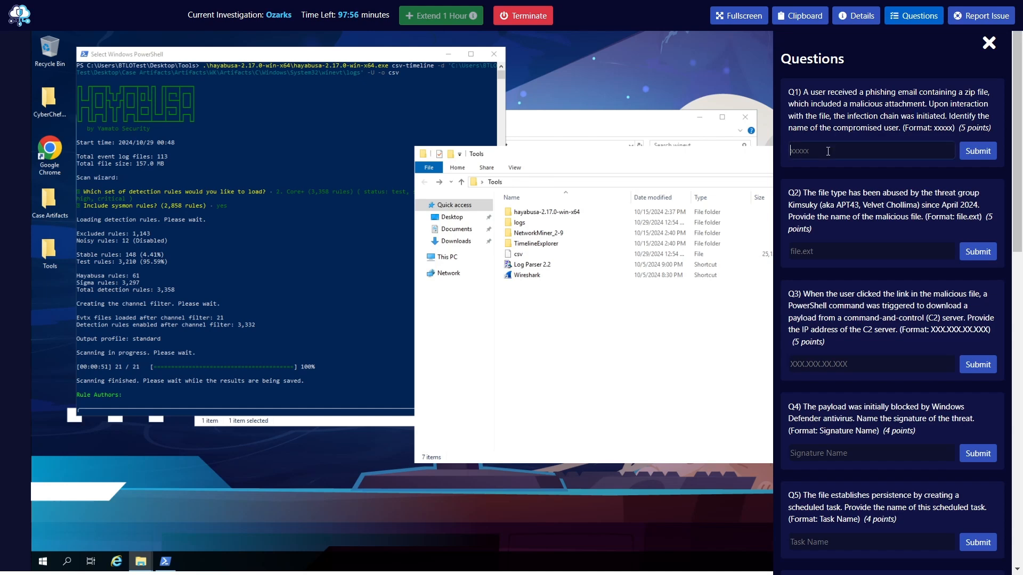
click(917, 20)
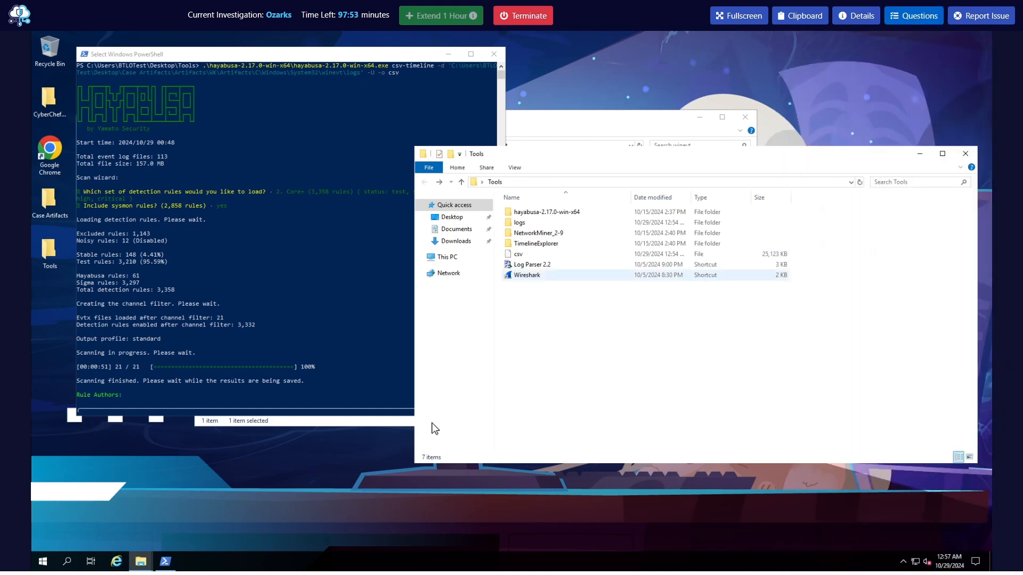
Open the TimelineExplorer folder in Tools, move its window clear of the PowerShell output and launch the TimelineExplorer application
double_click(537, 245)
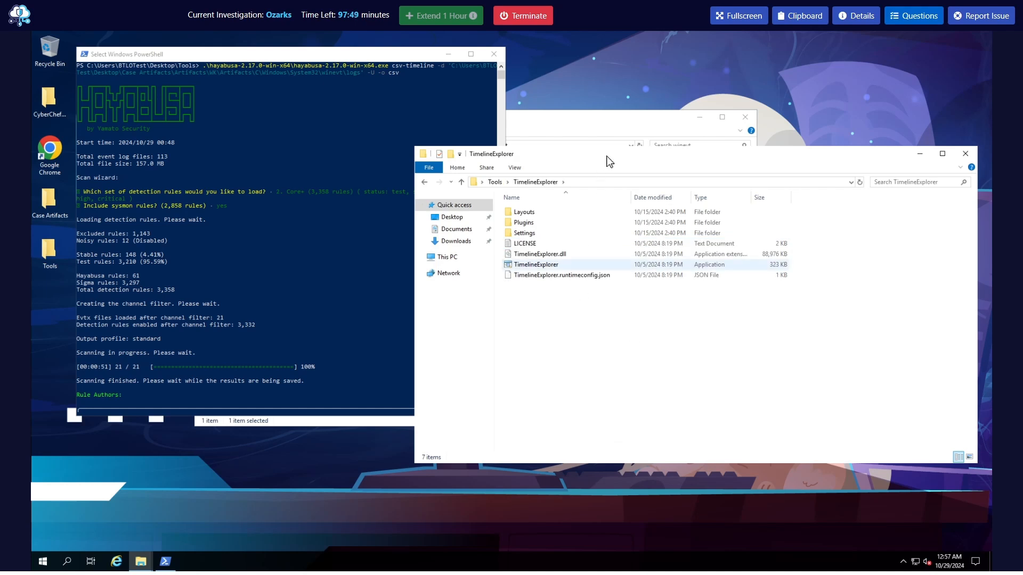
drag(623, 155, 538, 104)
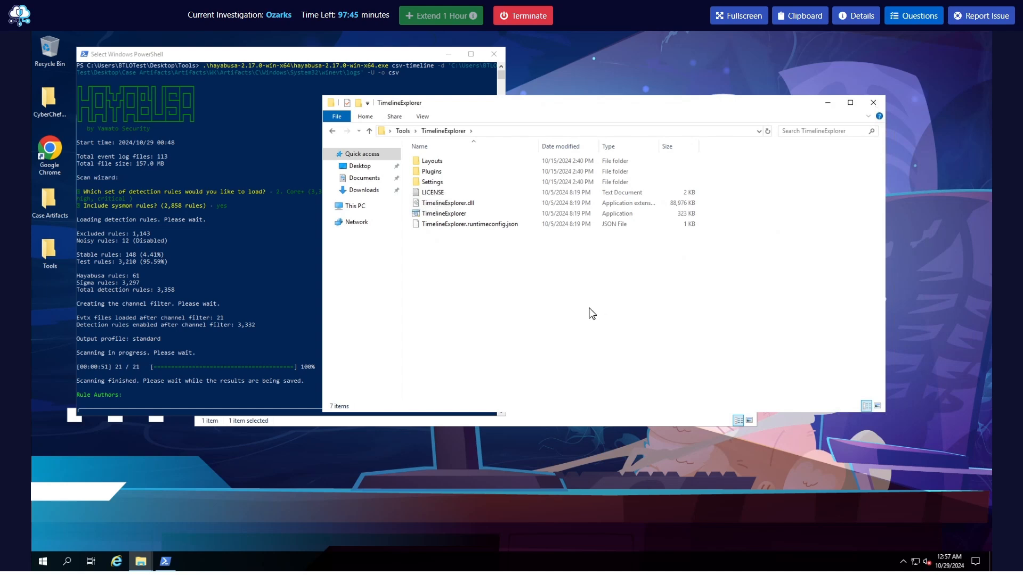
drag(516, 105, 547, 105)
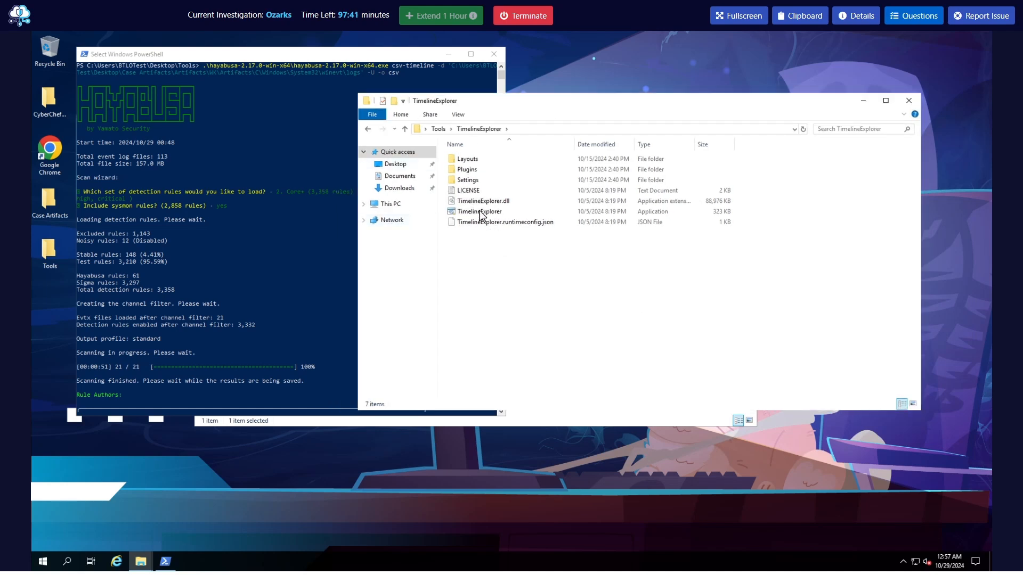
click(501, 214)
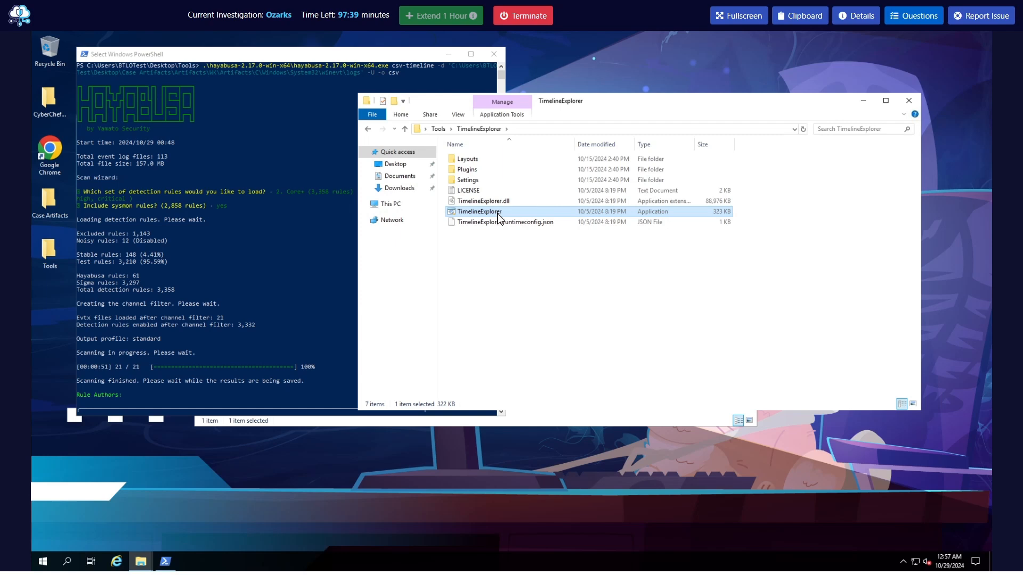
double_click(499, 213)
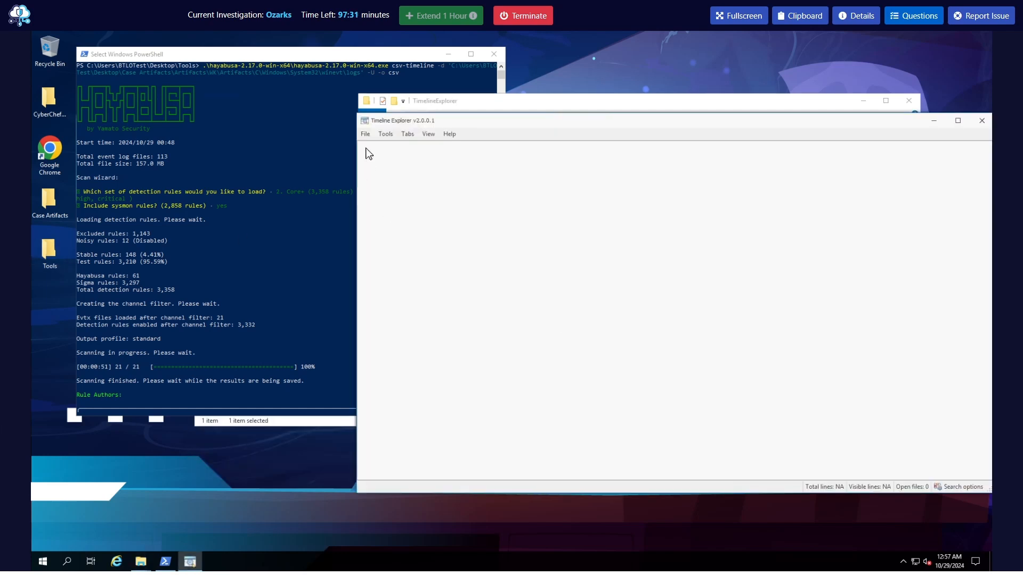
Load the Hayabusa csv file from Desktop\Tools into Timeline Explorer
click(365, 134)
click(373, 149)
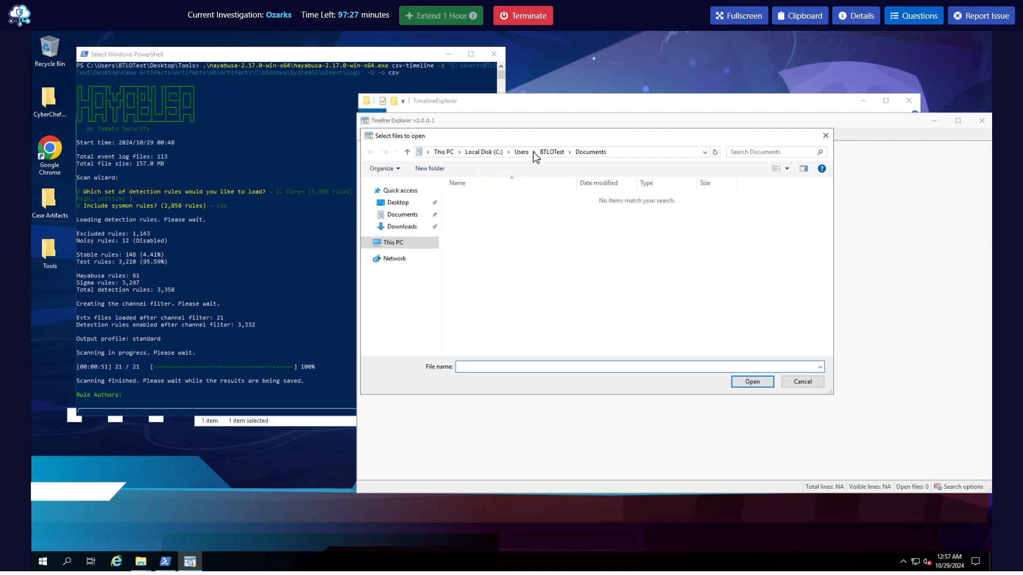
click(551, 153)
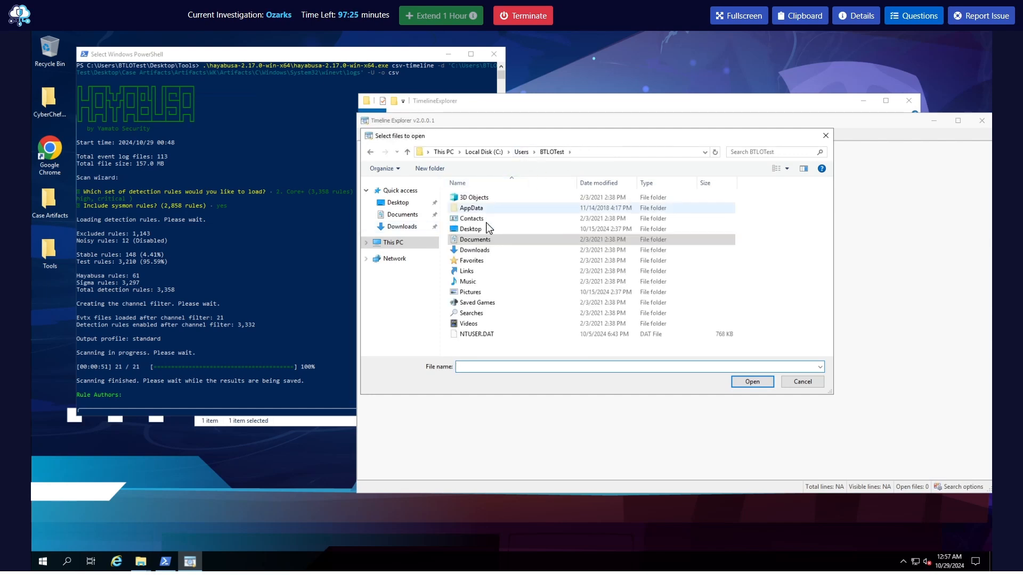
double_click(476, 229)
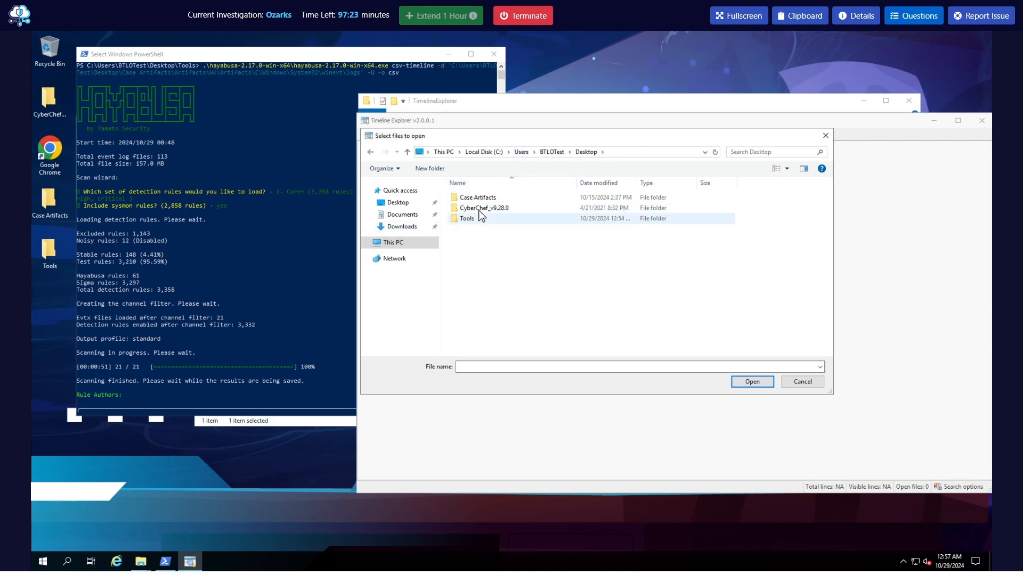
double_click(468, 218)
double_click(469, 240)
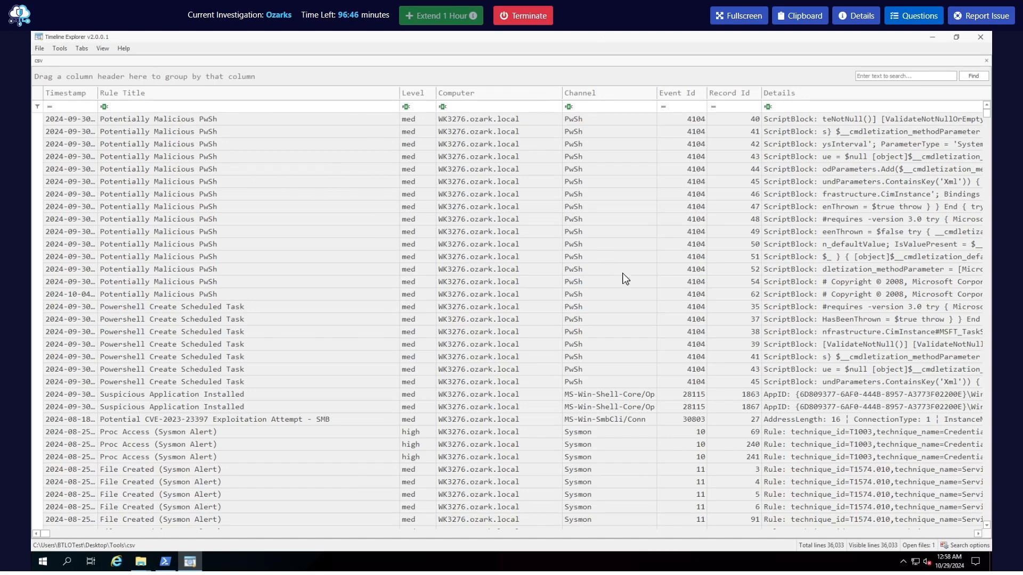
Look through the loaded timeline rows and reread question Q1 for a suitable search term
scroll(328, 273, down, 5)
scroll(213, 239, up, 4)
scroll(187, 224, up, 1)
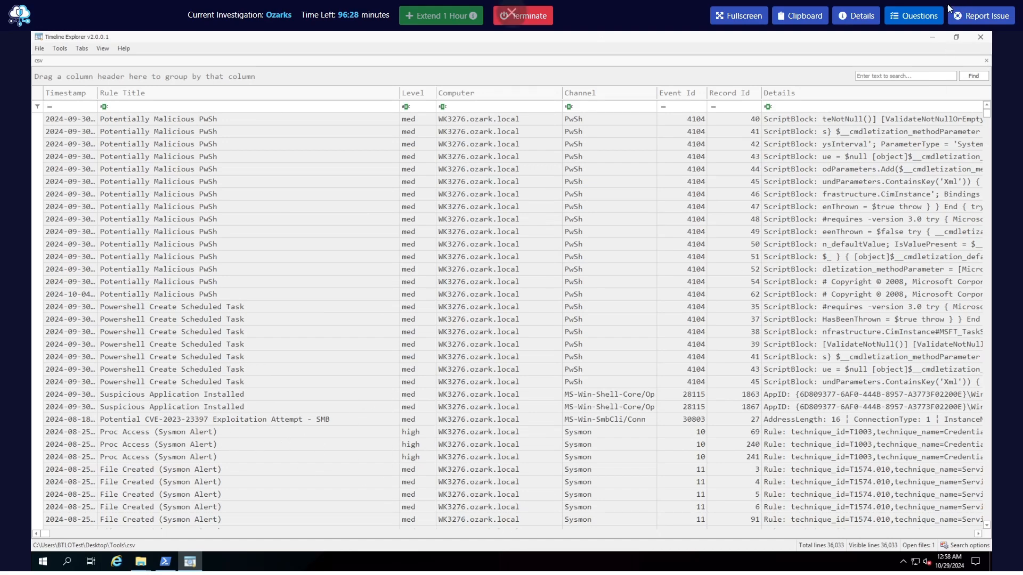
click(904, 17)
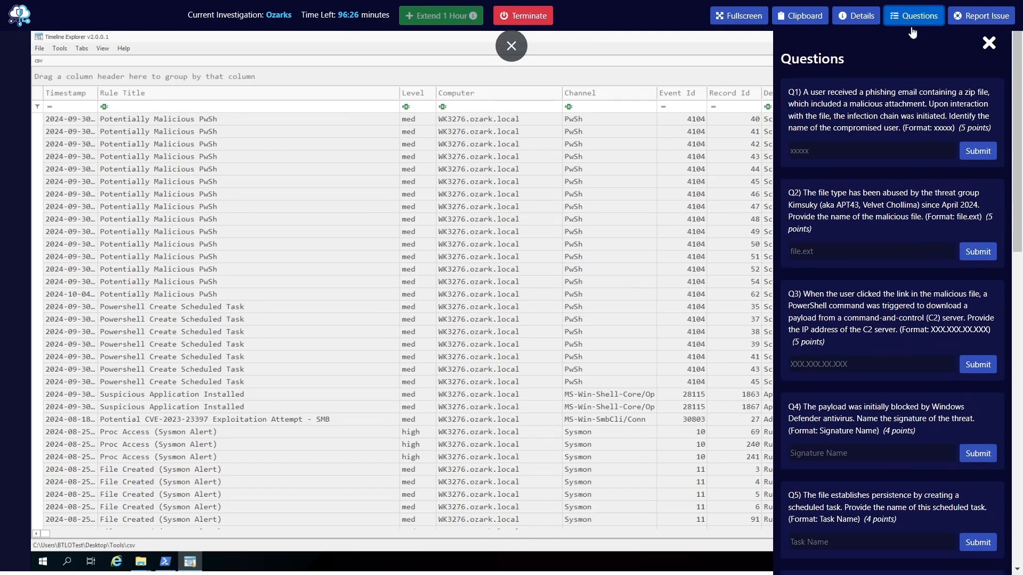
double_click(968, 93)
click(912, 18)
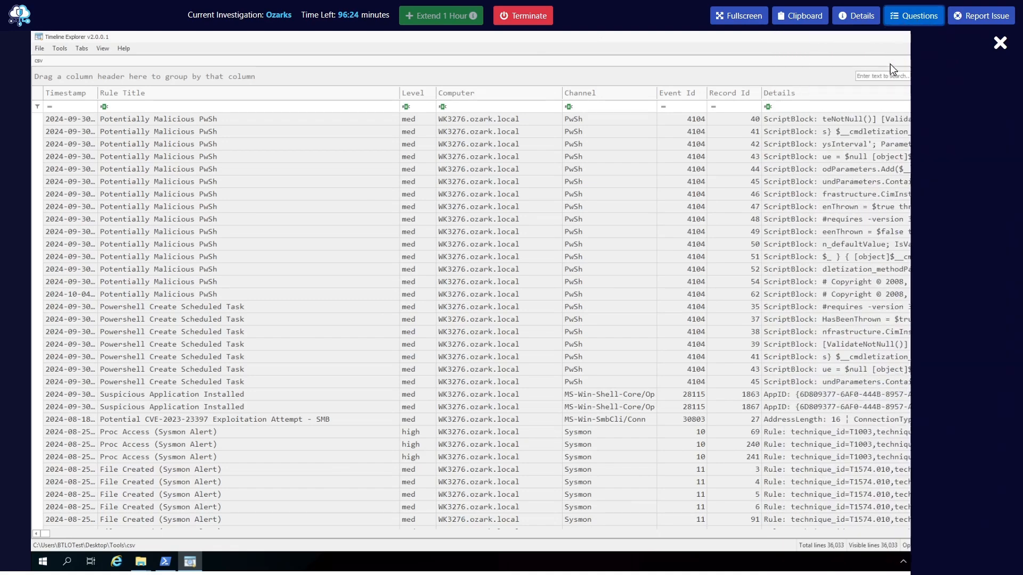
Search the timeline for ".zip"
click(893, 75)
text(.zip)
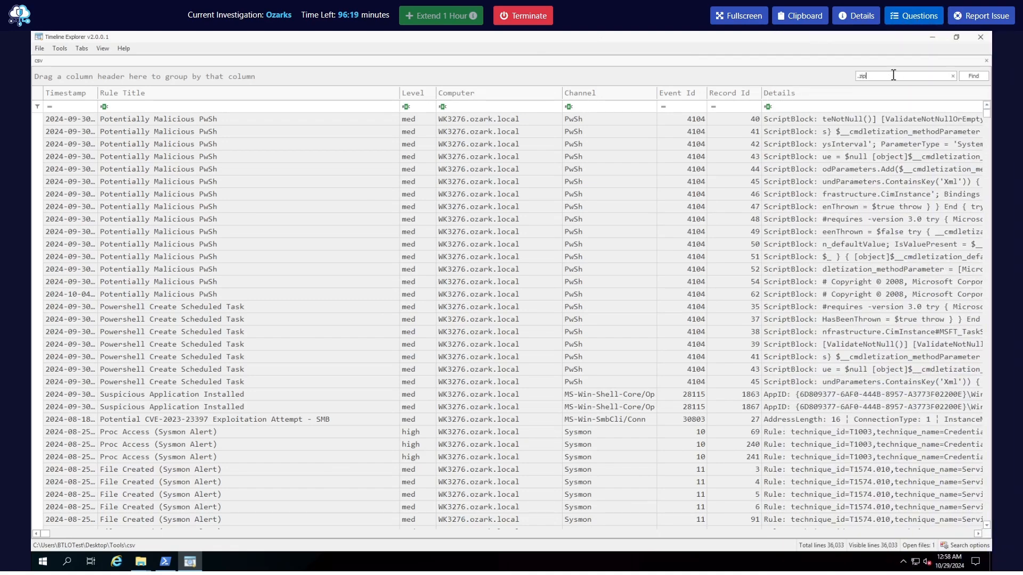
click(975, 78)
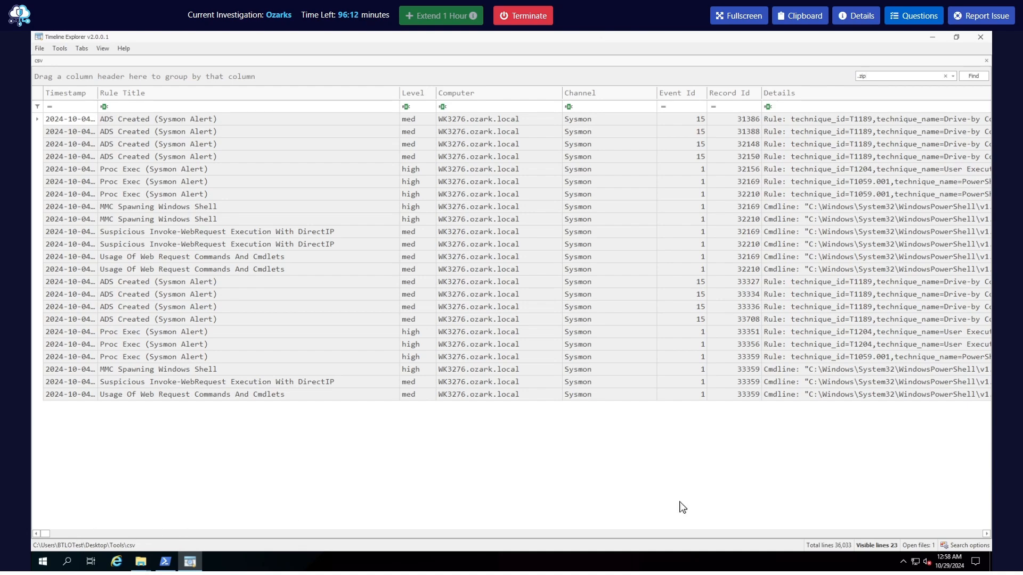
Examine the Details column of the .zip events for user folder paths, file names and PowerShell command lines
click(986, 533)
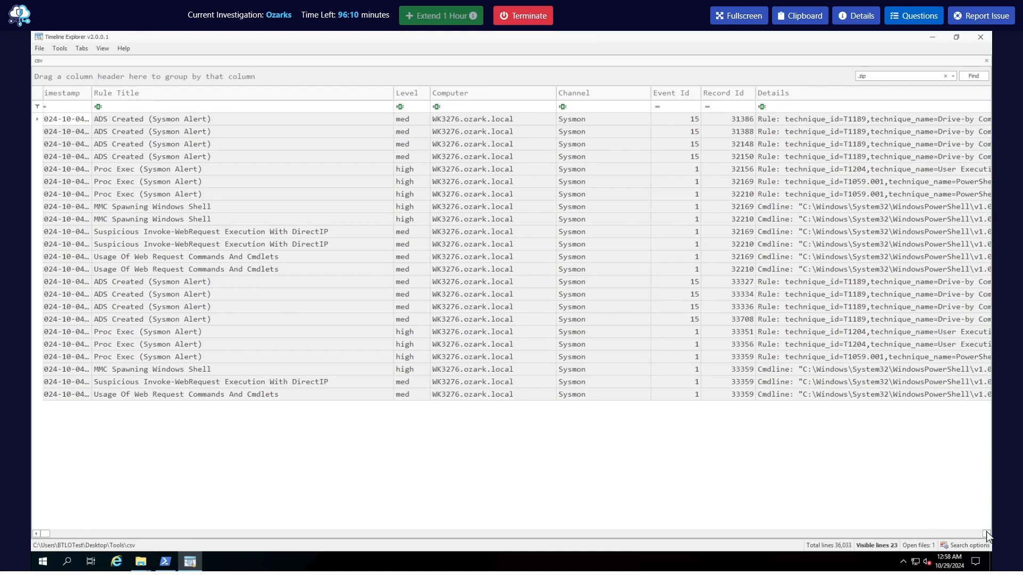
click(986, 533)
click(986, 534)
click(986, 533)
click(986, 533)
click(986, 534)
click(986, 533)
click(985, 533)
click(986, 533)
click(986, 533)
click(985, 534)
click(986, 533)
click(986, 533)
click(986, 533)
click(986, 533)
click(985, 533)
click(986, 533)
click(986, 534)
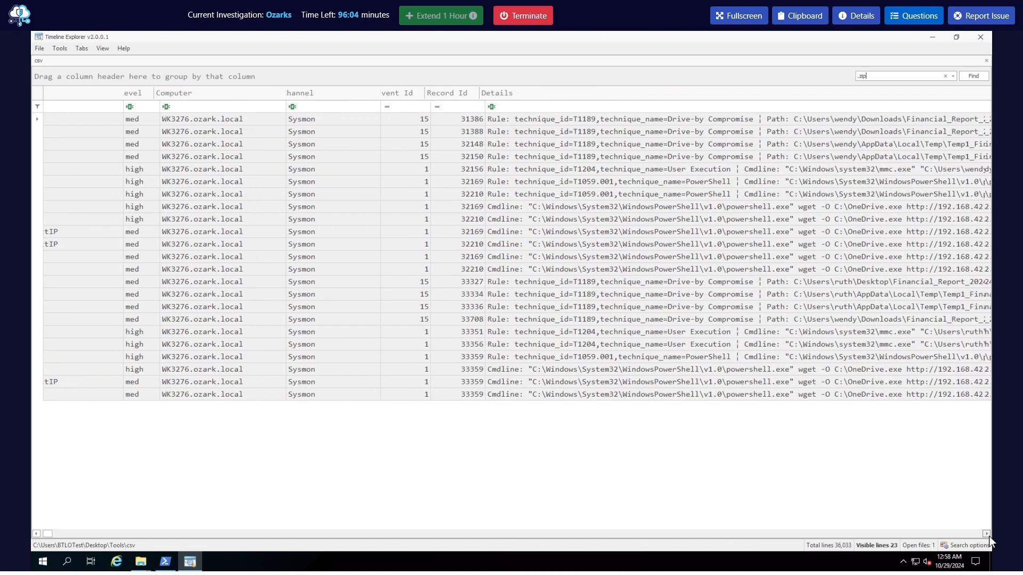
click(986, 534)
click(986, 533)
click(986, 533)
click(986, 533)
click(986, 533)
click(986, 533)
click(986, 533)
click(986, 533)
click(987, 534)
click(986, 534)
click(986, 534)
click(986, 533)
click(986, 534)
click(985, 533)
click(985, 533)
click(985, 533)
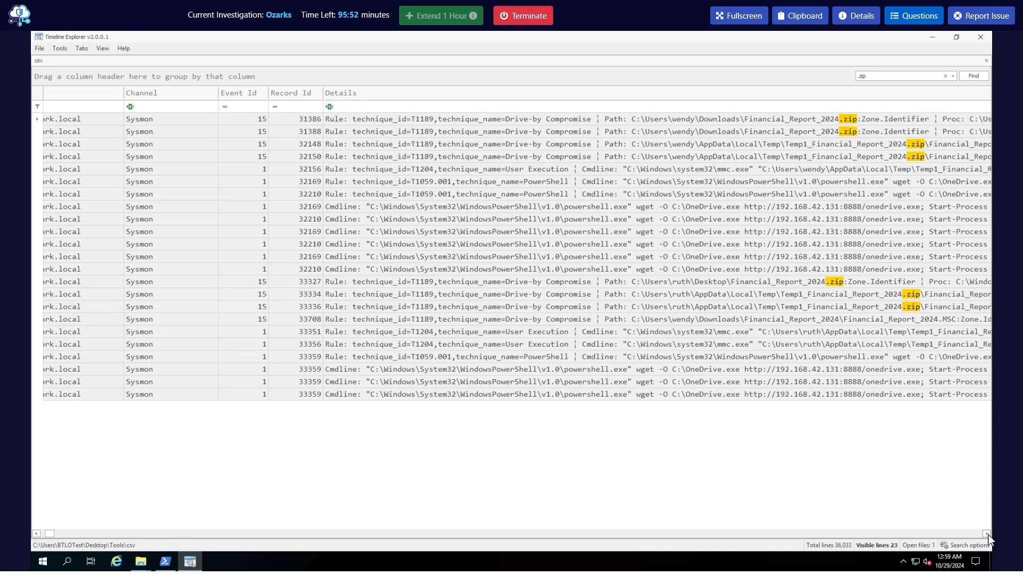
click(986, 534)
click(987, 534)
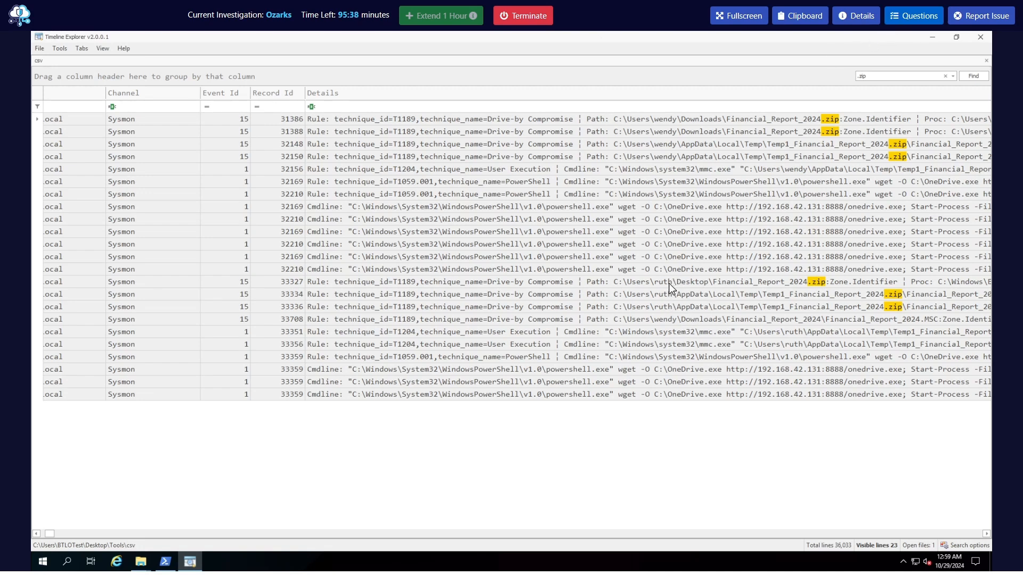
Try answering Q1 with the username from the Desktop path of Financial_Report_2024.zip
click(914, 15)
click(815, 151)
text(ru)
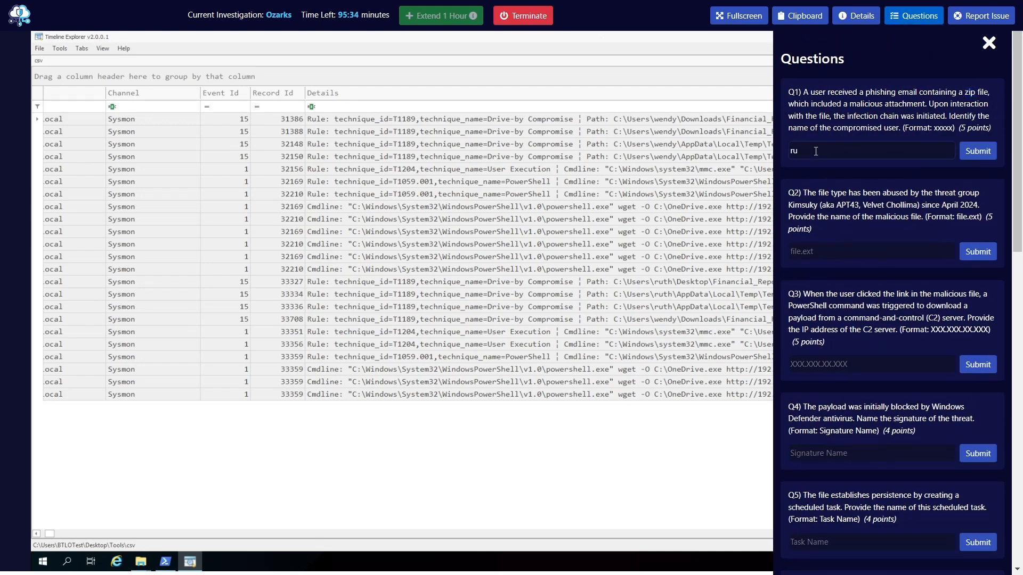
text(r)
key(Return)
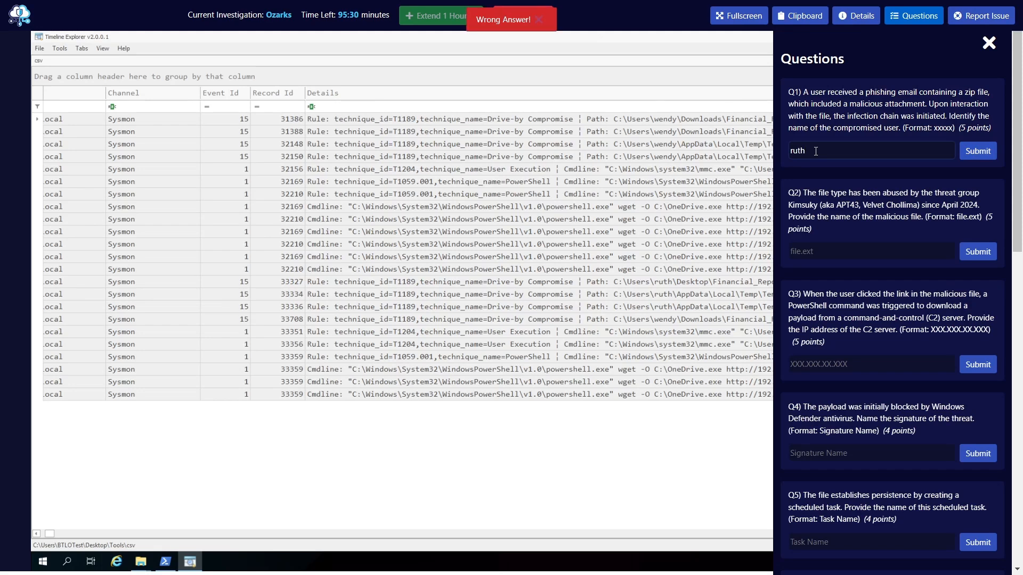
Replace the Q1 answer with the username from the Downloads path of Financial_Report_2024.zip and submit it
key(BackSpace)
key(BackSpace)
text(wendy)
key(Return)
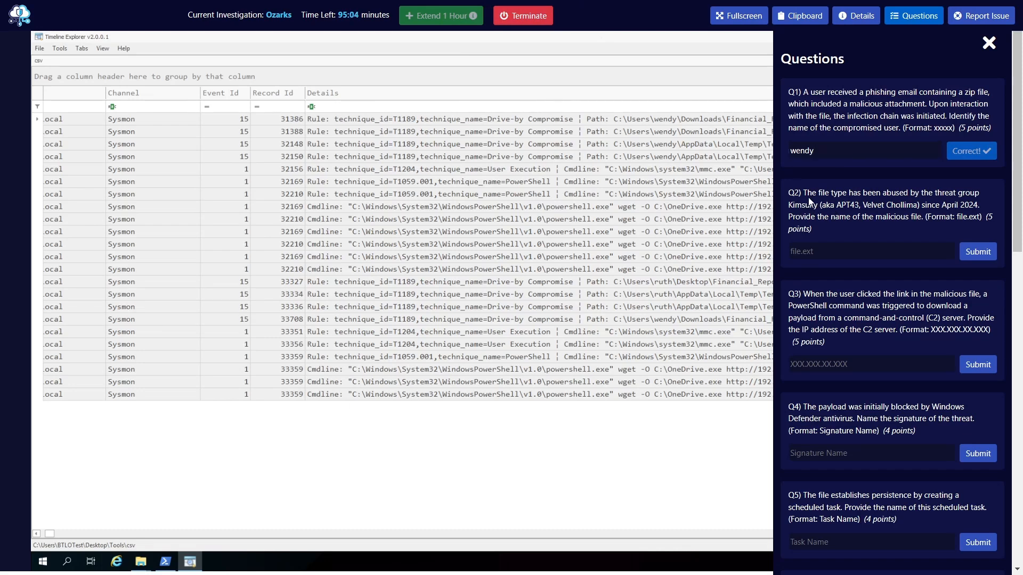
Read question Q2 about the malicious file whose type is abused by the threat group Kimsuky
drag(802, 193, 822, 215)
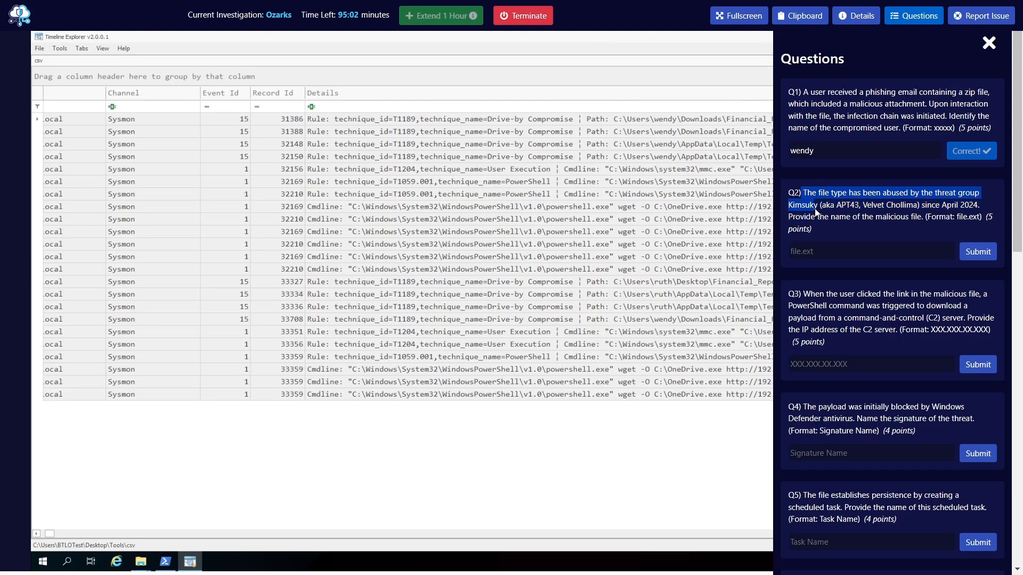
click(858, 214)
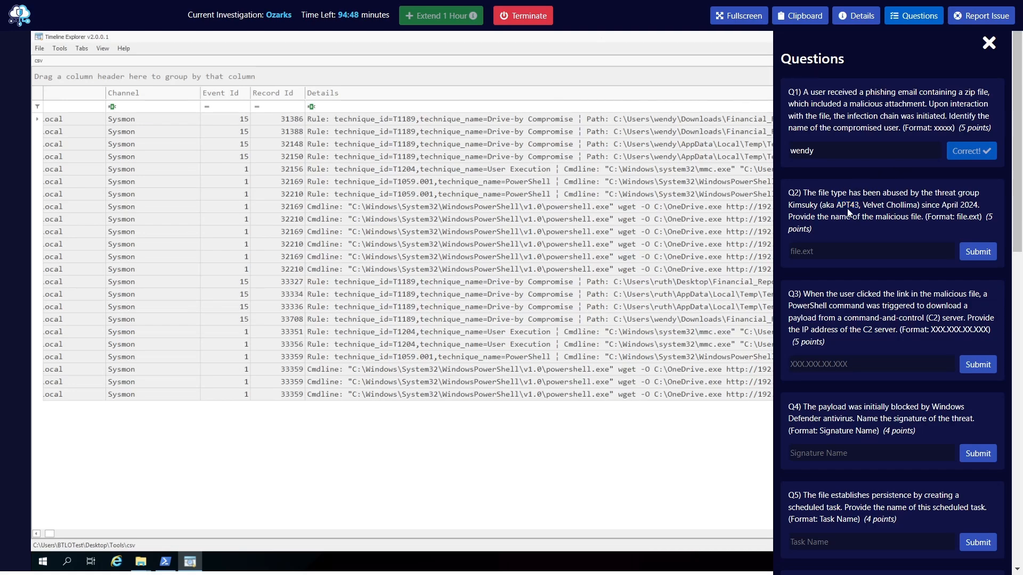
Reread question Q2 and check the Details column of the .zip events for the malicious file's name
drag(788, 193, 873, 219)
click(933, 220)
click(922, 21)
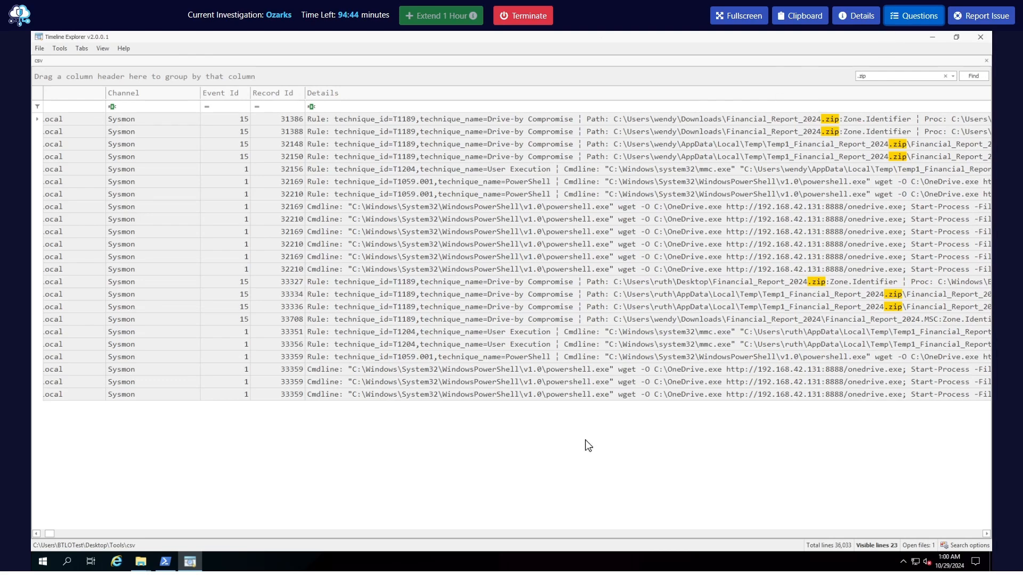
click(986, 534)
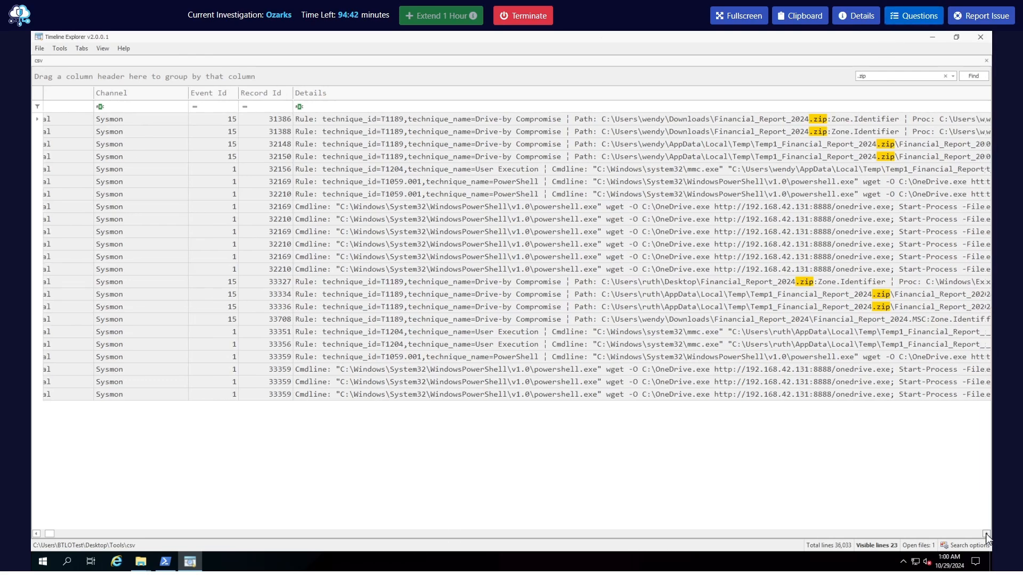
click(986, 534)
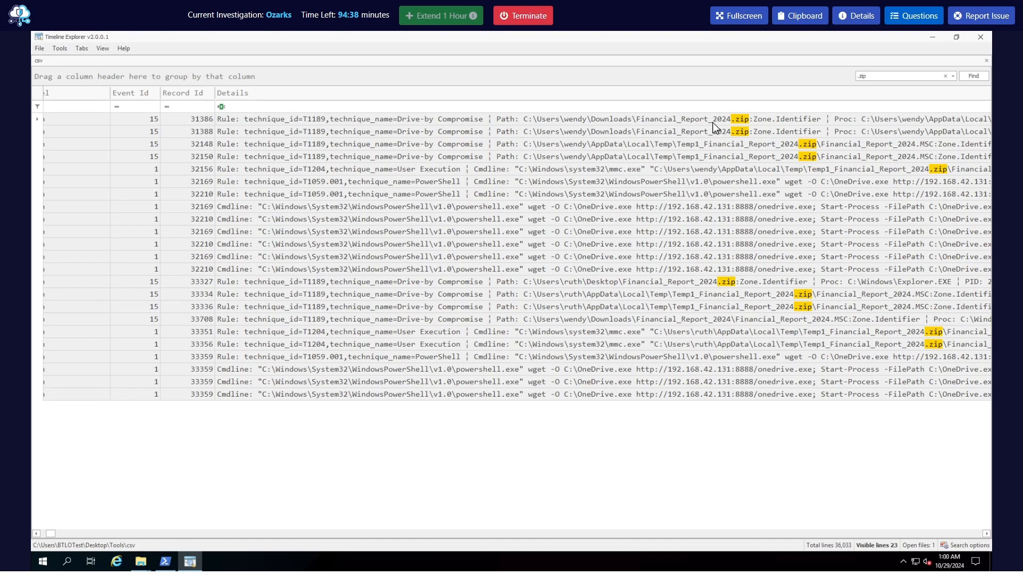
Try answering Q2 with Financial_Report_2024.zip
click(901, 21)
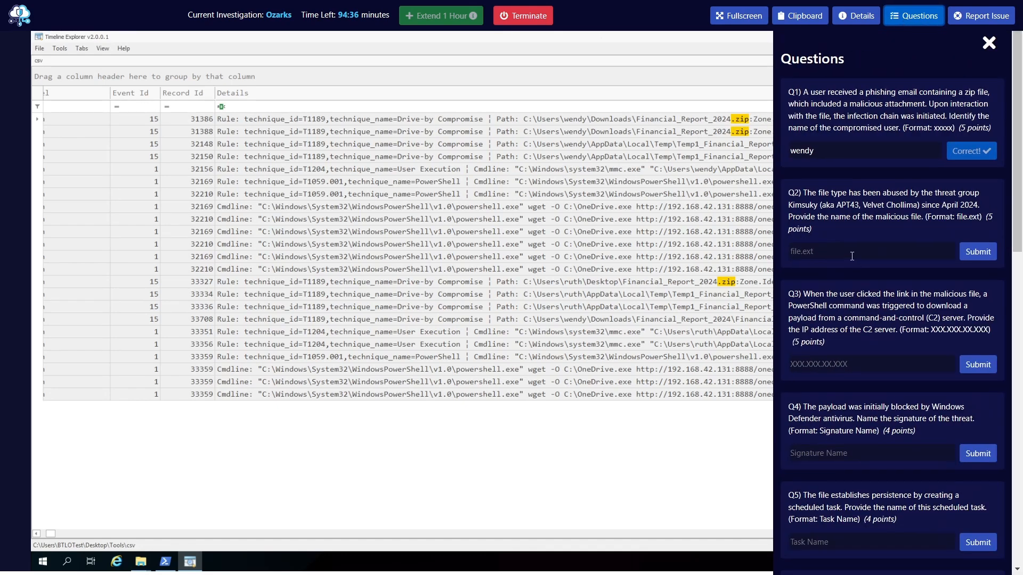
click(853, 249)
text(Financial)
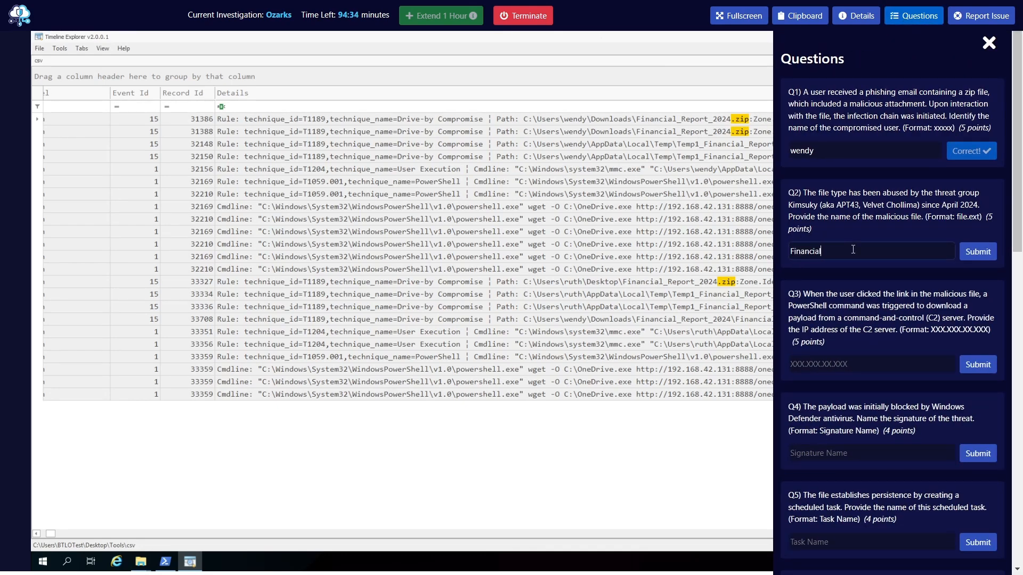
text(_Report_2024.zip)
key(Return)
Inspect the full Details paths of the Drive-by Compromise events that involve Financial_Report_2024
click(912, 17)
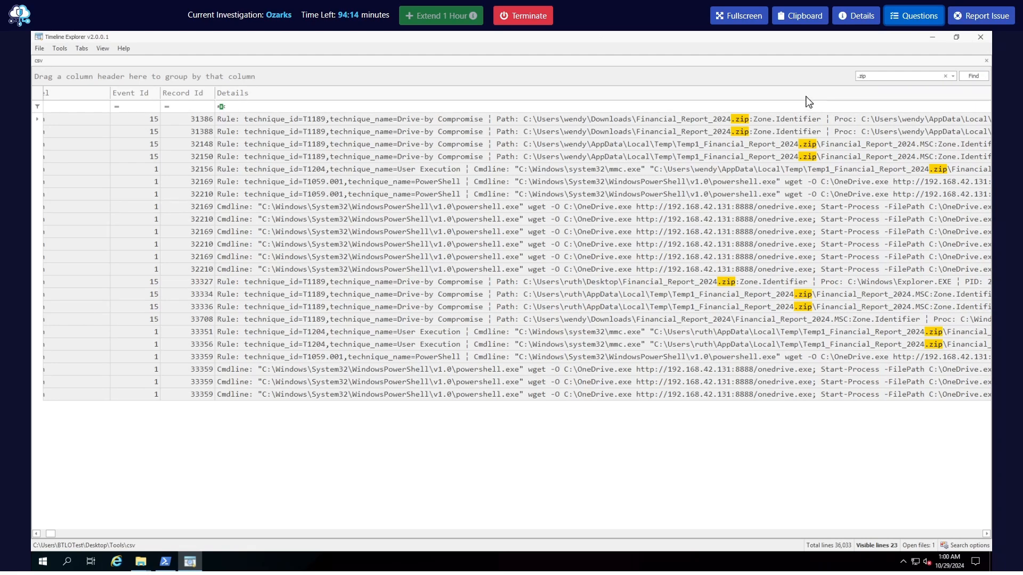
click(849, 320)
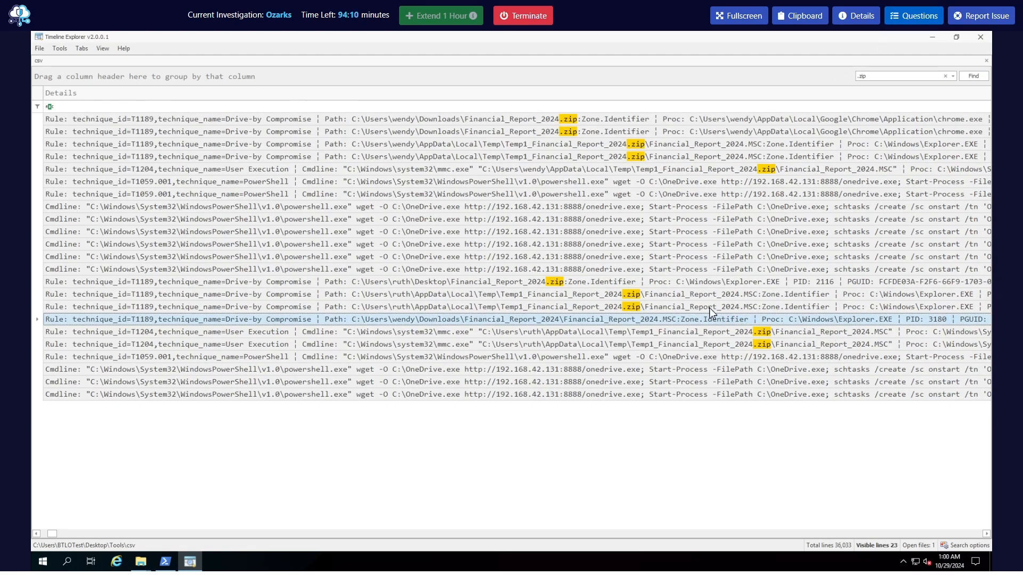
click(663, 309)
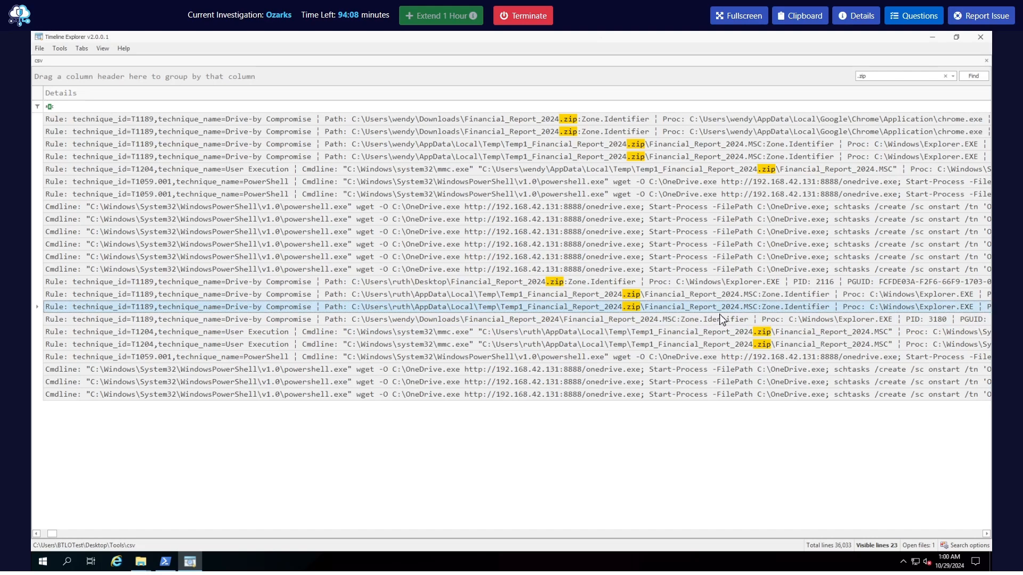
Reread Q2's wording about the file type abused by Kimsuky (aka APT43, Velvet Chollima)
click(913, 16)
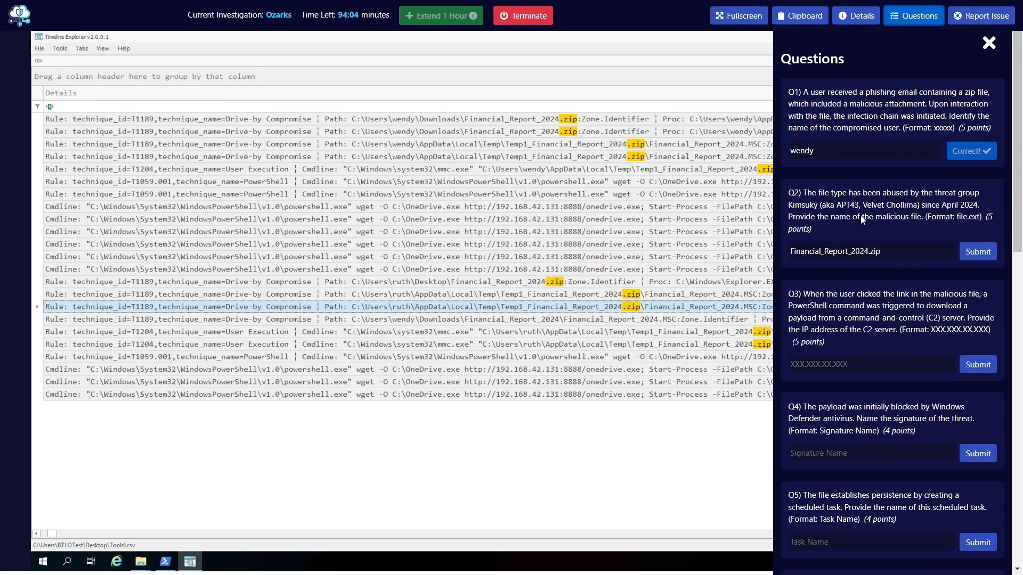
drag(812, 197, 916, 211)
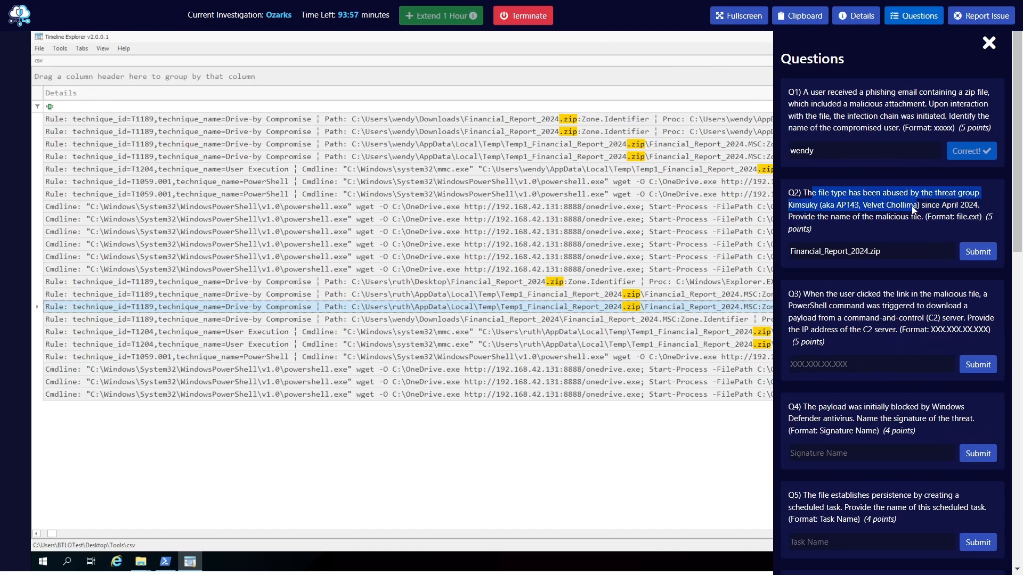
click(825, 206)
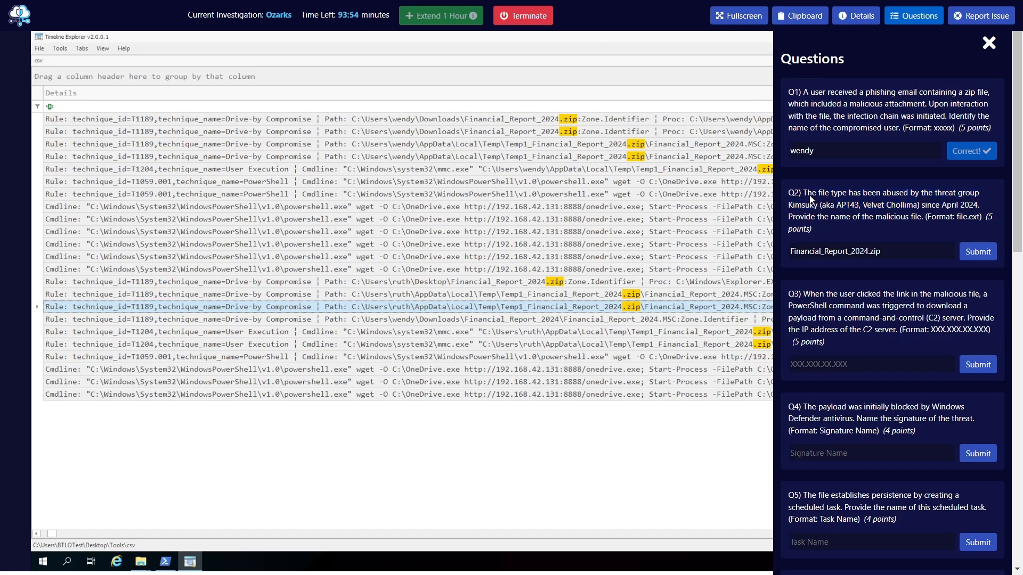
drag(789, 210, 919, 212)
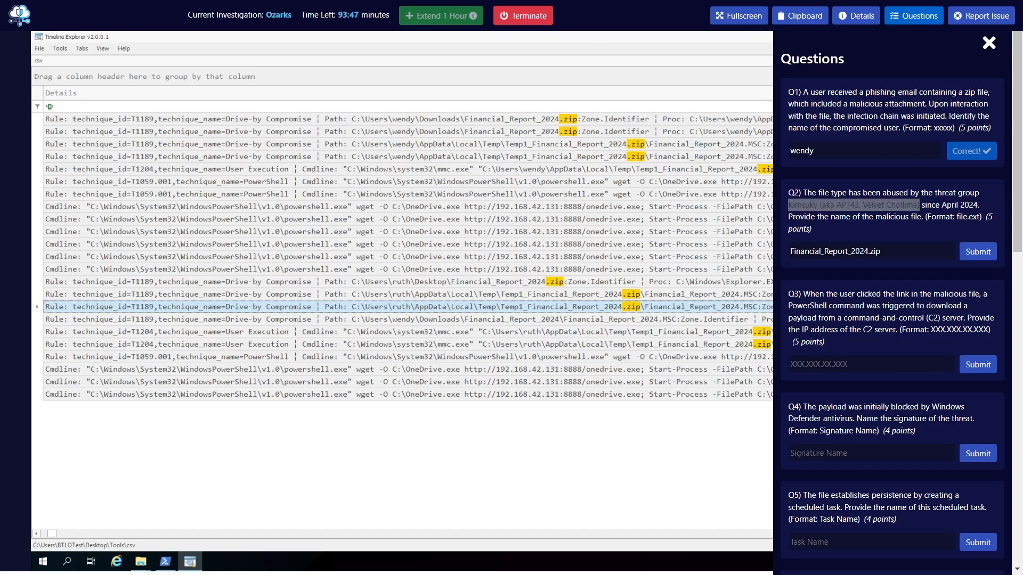
click(105, 428)
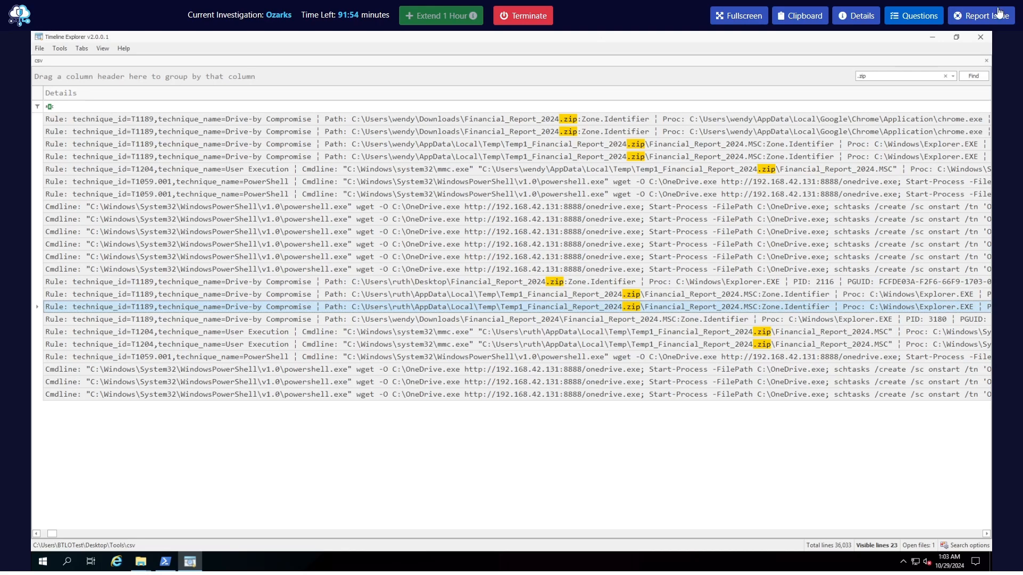
click(915, 16)
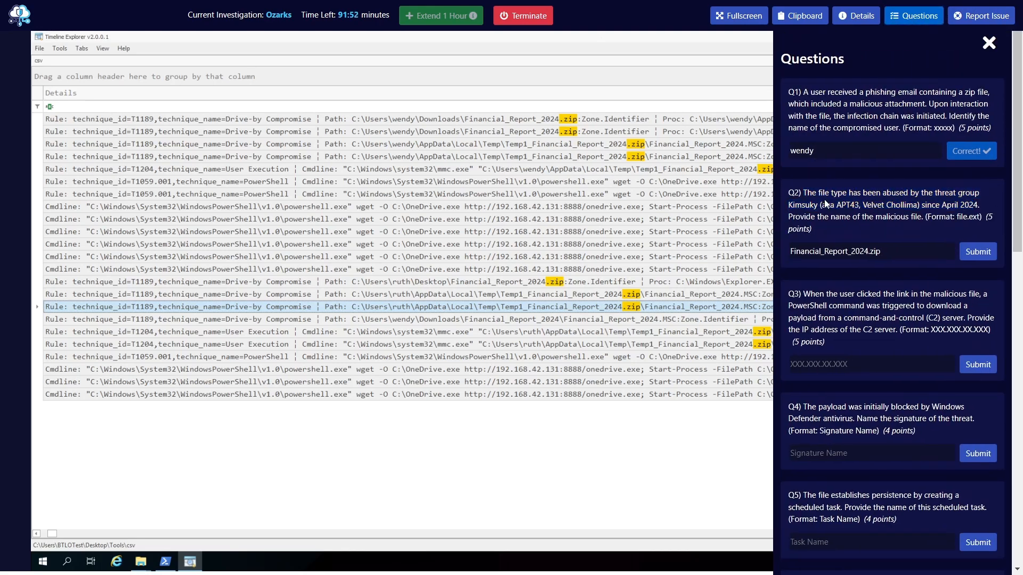
click(915, 15)
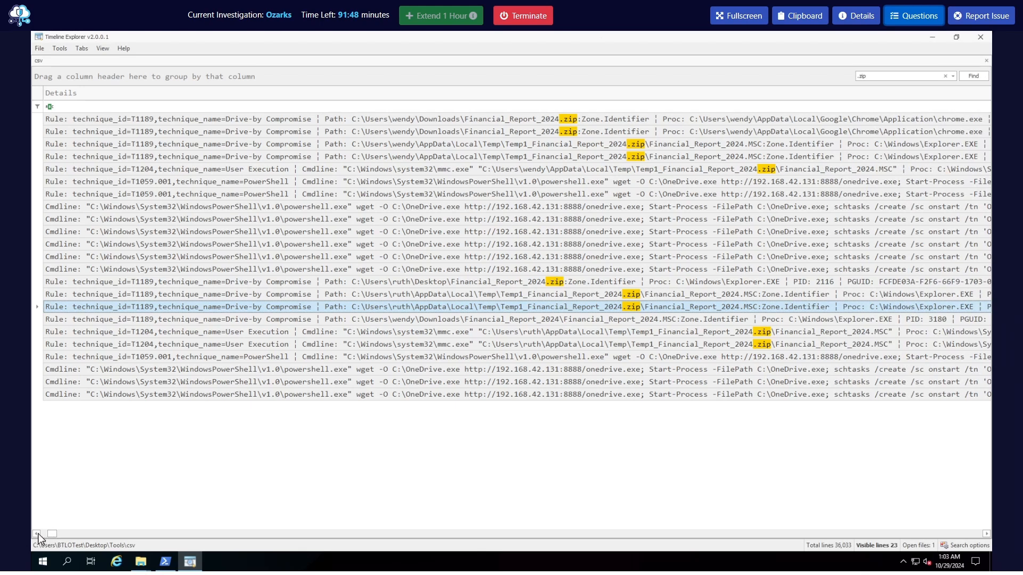
Examine the Details paths of both users' events for the name and extension of the file inside Financial_Report_2024.zip
click(36, 533)
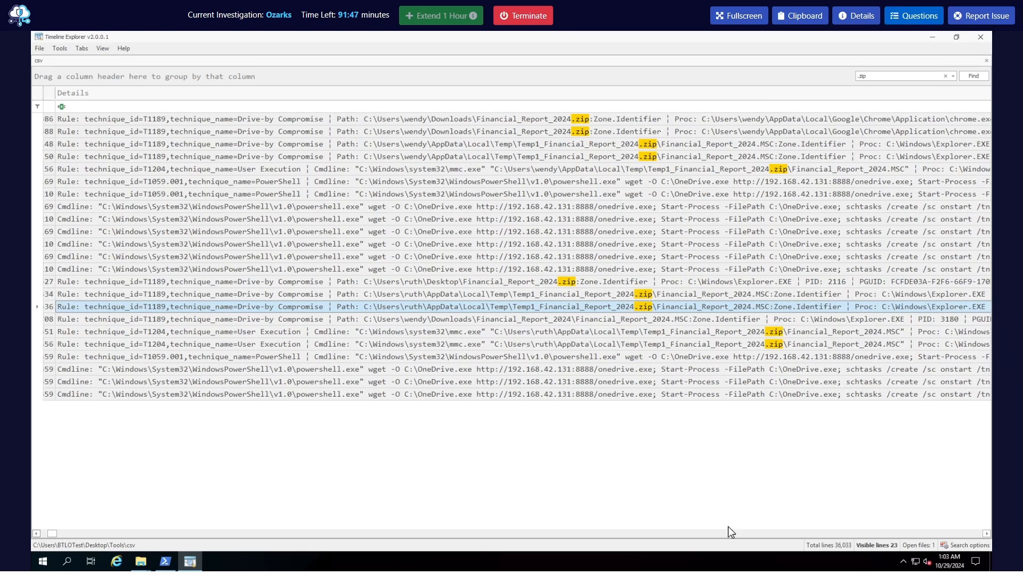
click(986, 534)
click(987, 533)
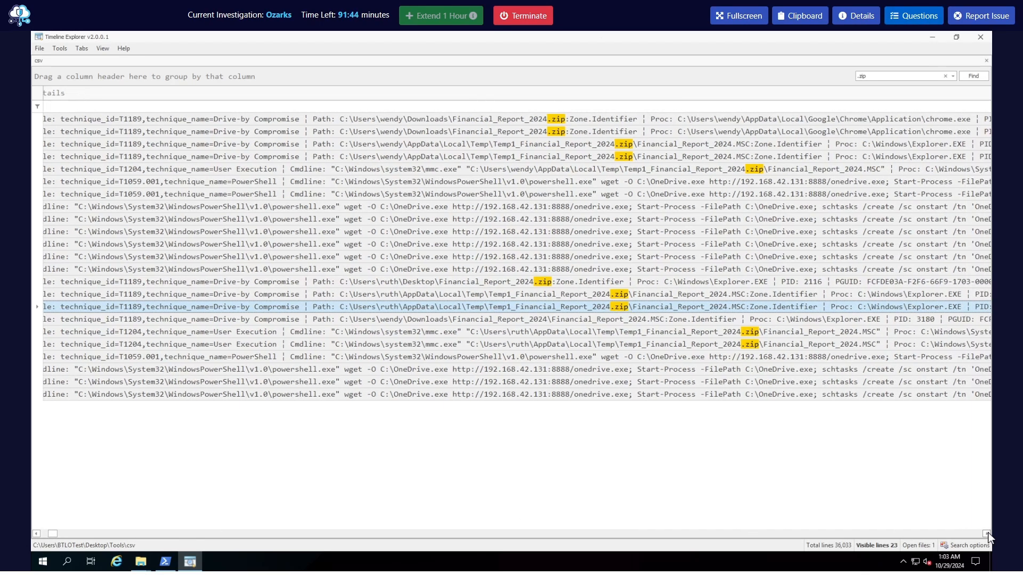
click(986, 533)
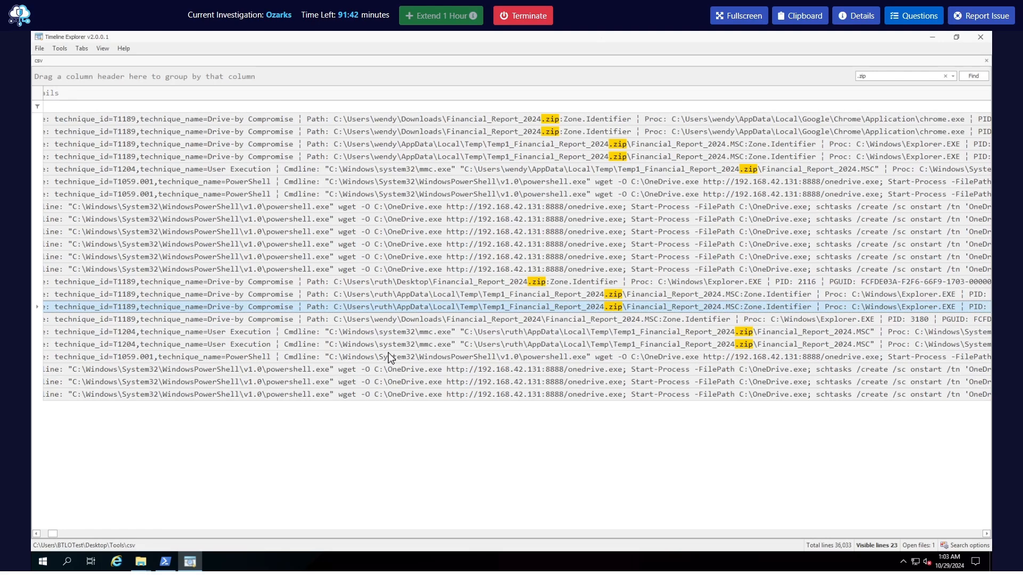
click(493, 346)
click(378, 320)
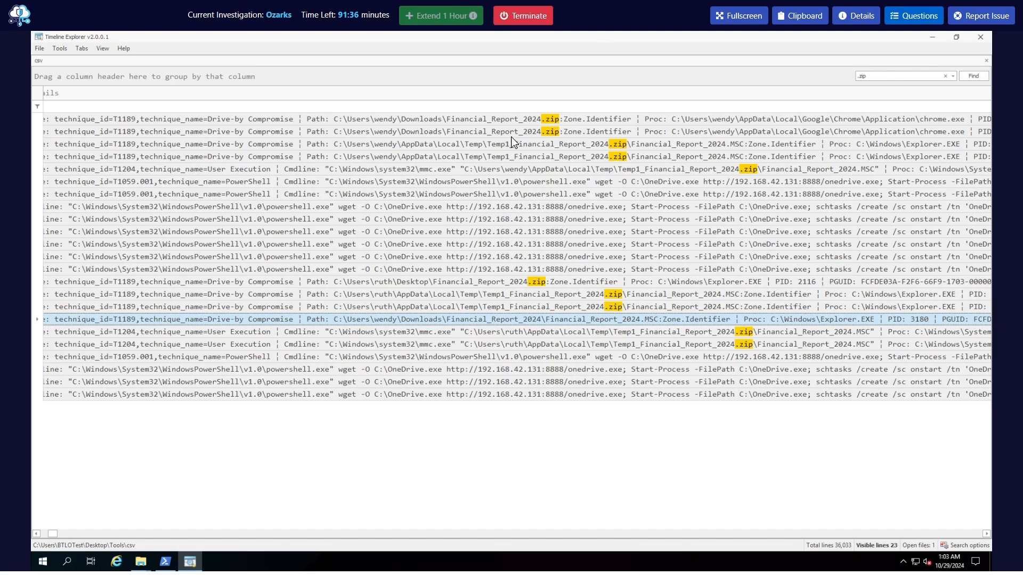
click(531, 142)
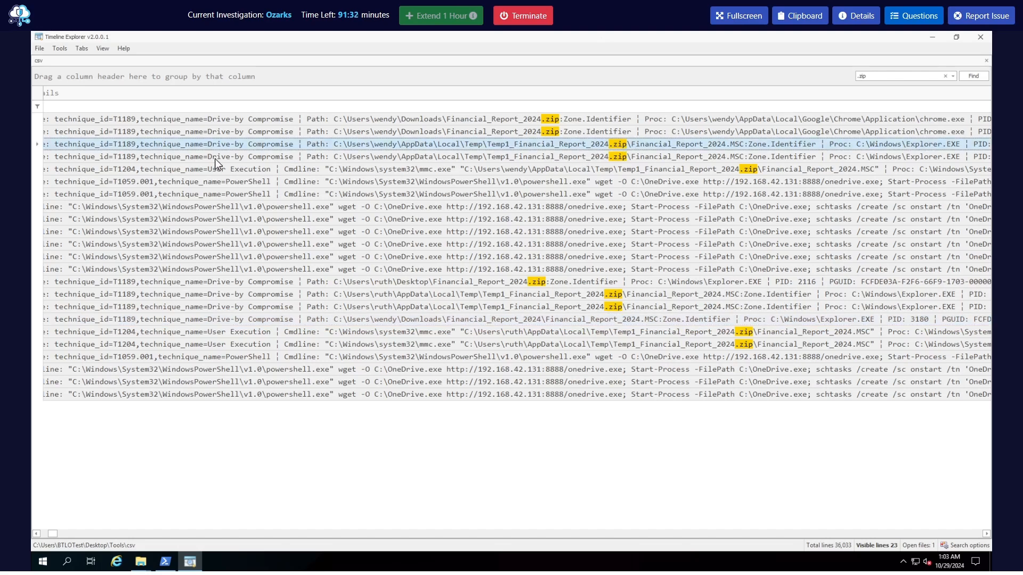
click(615, 156)
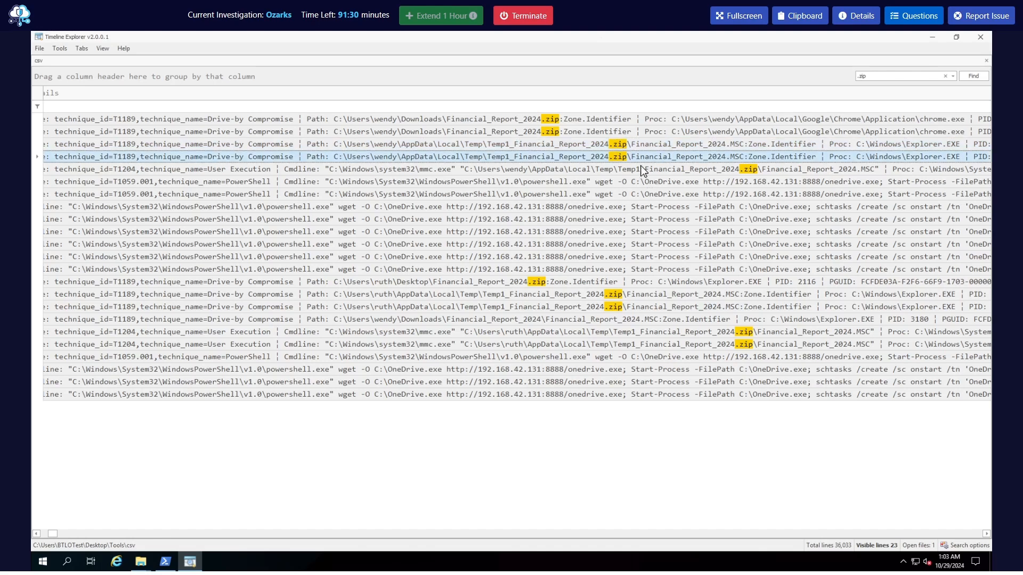
click(618, 147)
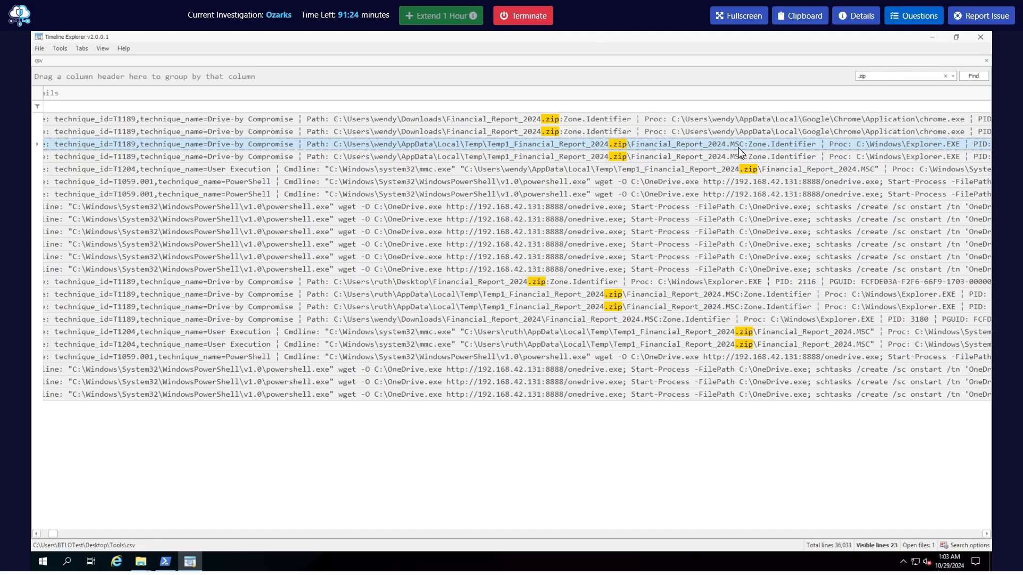
click(669, 159)
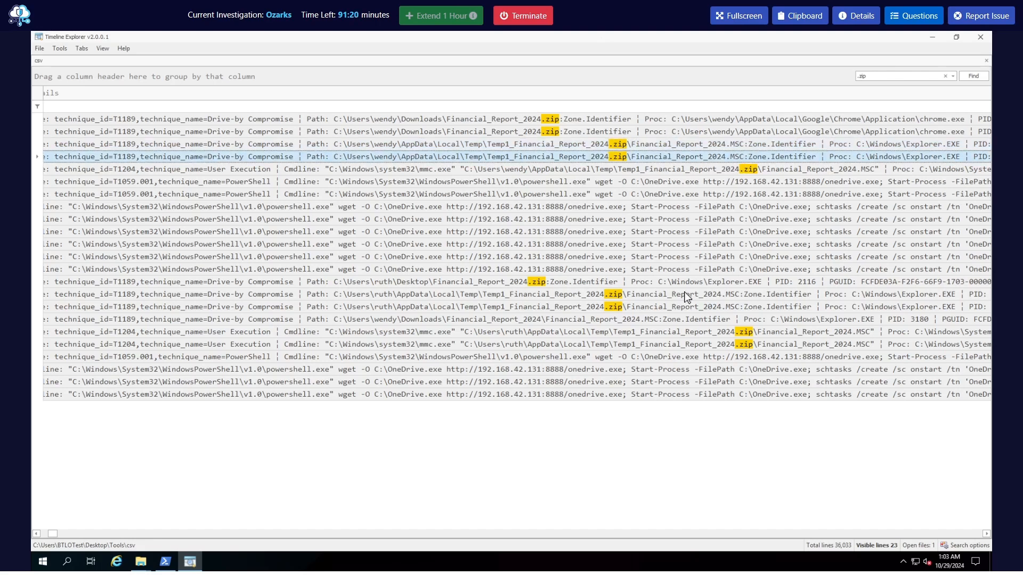
click(658, 296)
Change the extension in the Q2 answer so it reads Financial_Report_2024.msc and submit it
click(901, 21)
drag(882, 254, 872, 260)
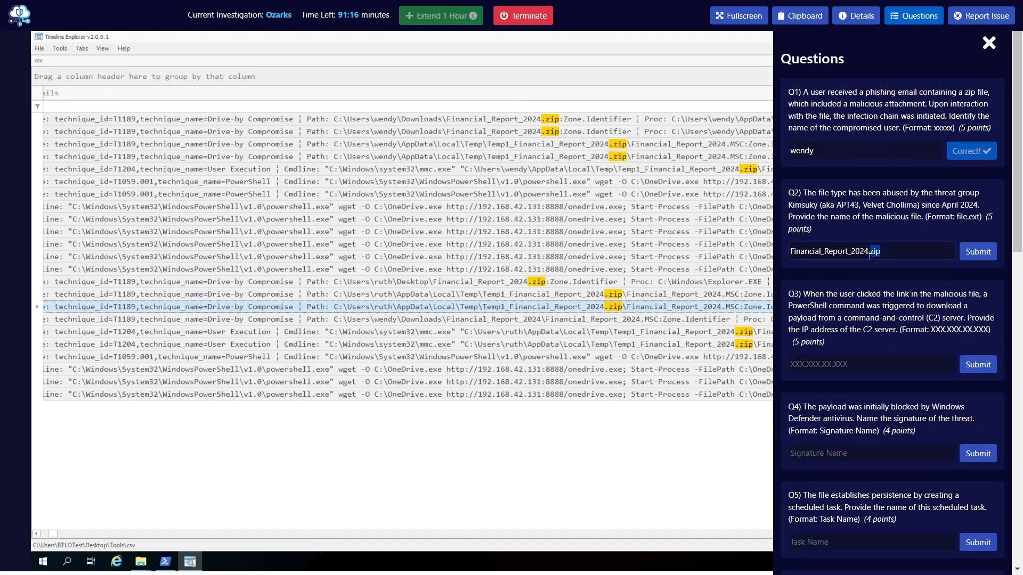
text(msc)
key(Return)
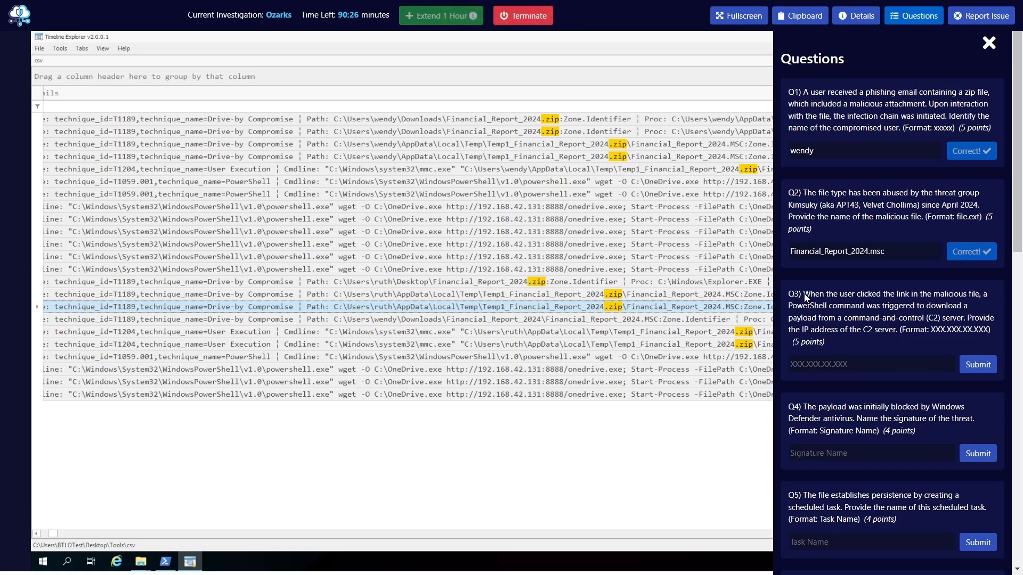
Read question Q3 about the IP address of the C2 server used by the PowerShell download command
drag(804, 296, 970, 300)
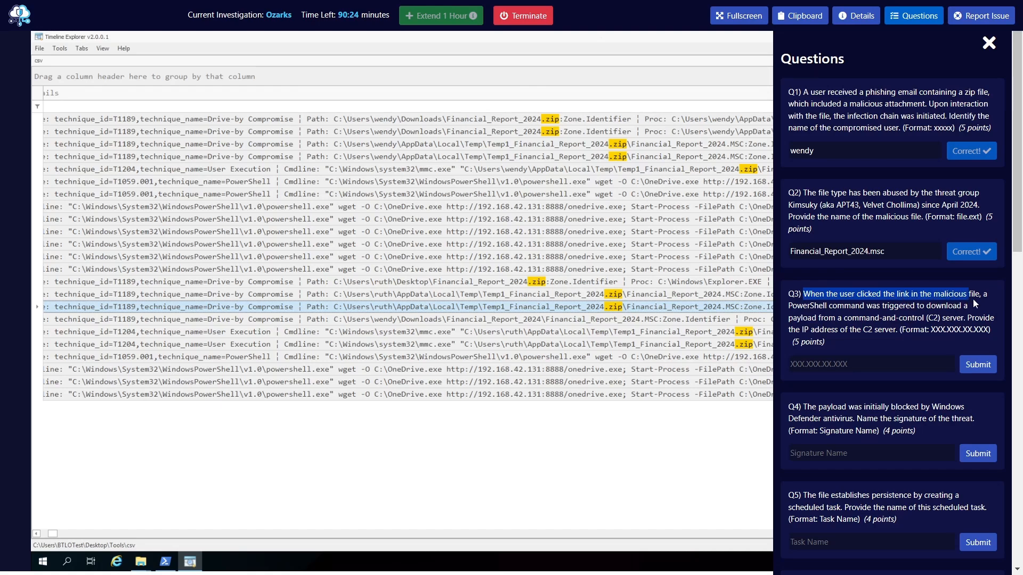
click(823, 314)
drag(796, 317, 941, 314)
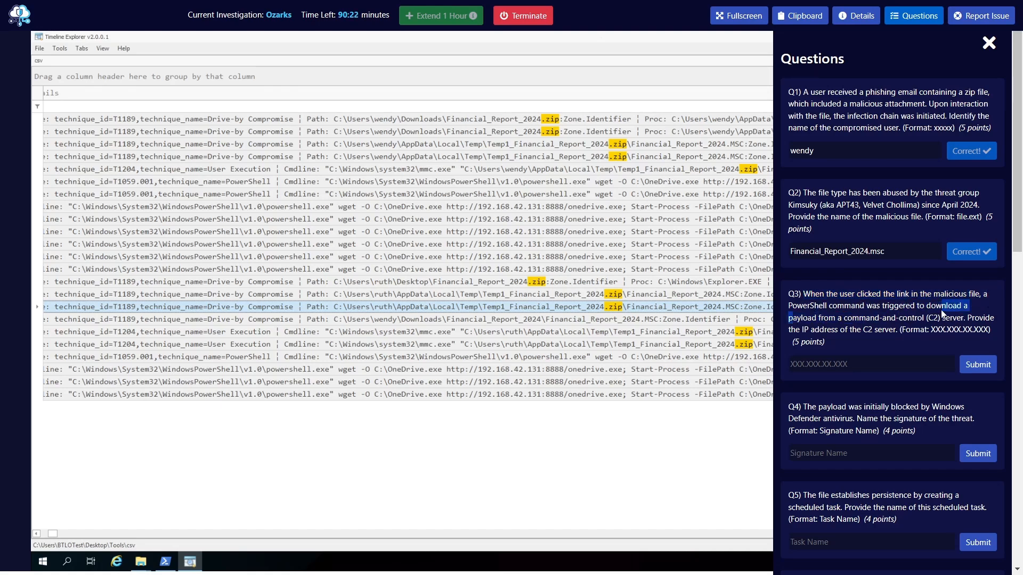
drag(878, 326, 927, 324)
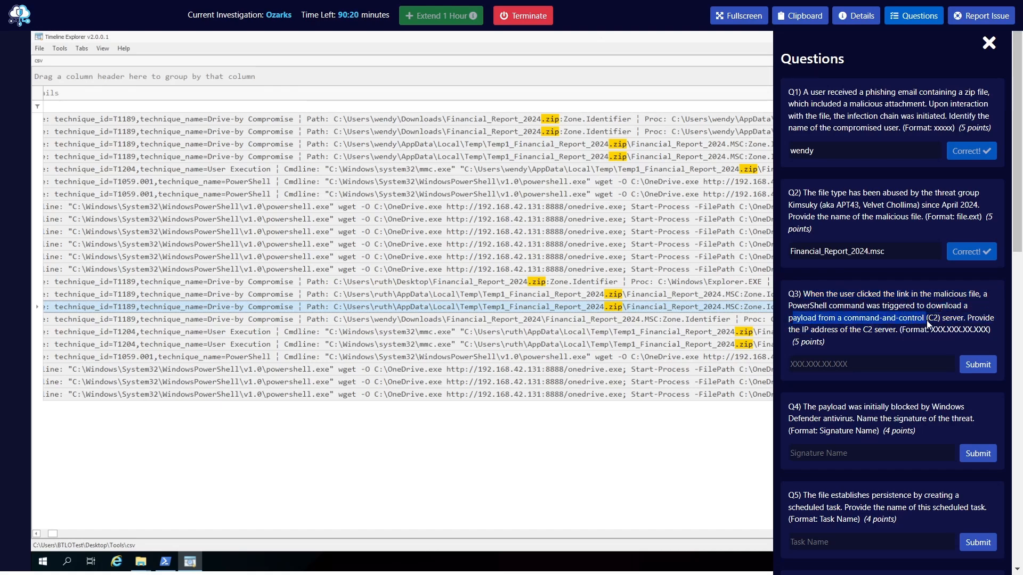
drag(791, 334, 868, 338)
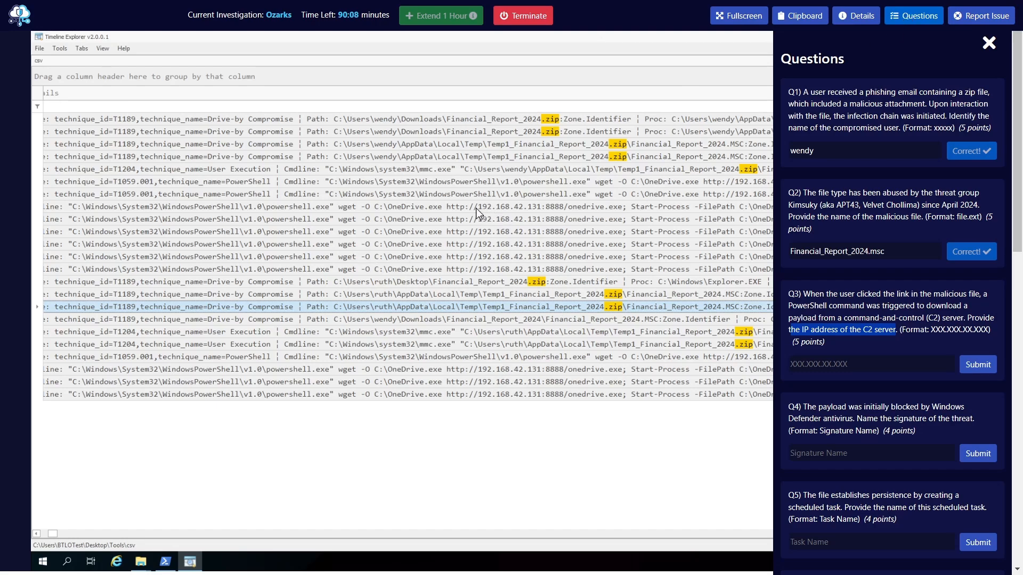
Answer Q3 with the C2 server IP address 192.168.42.131 and submit it
click(852, 360)
text(1)
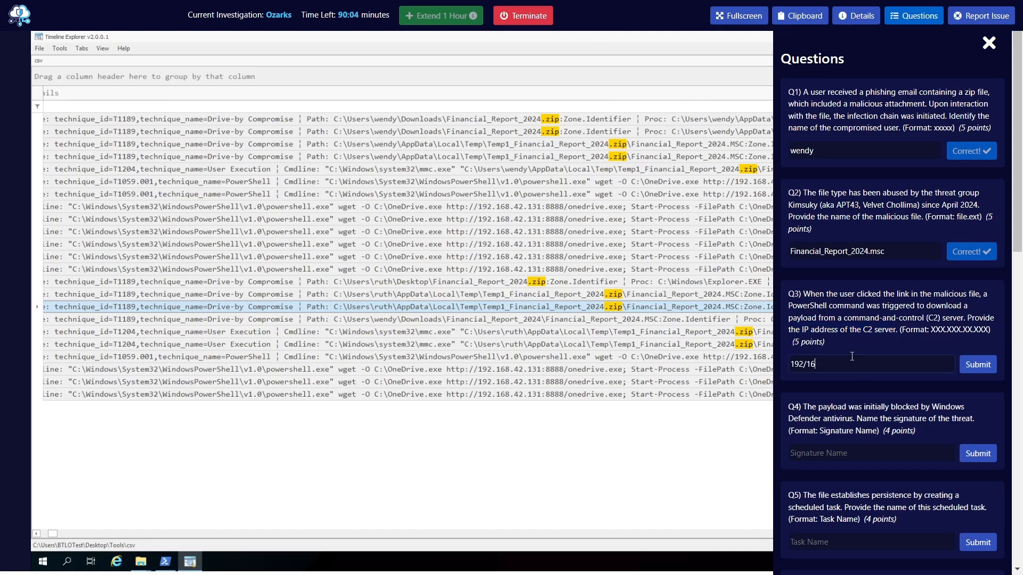
text(92.168.42.131)
key(Return)
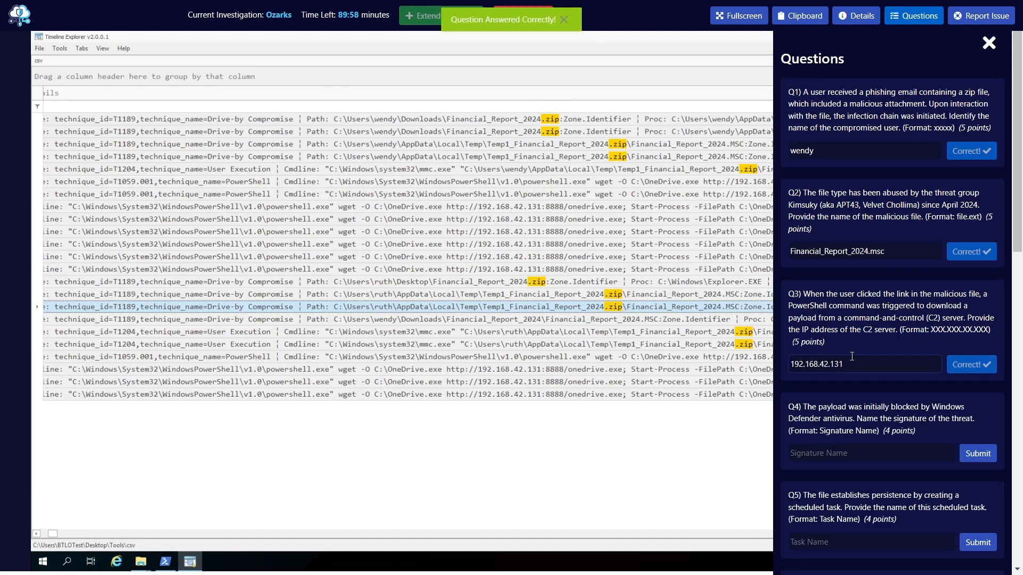
Read question Q4 about the Windows Defender threat signature and review the Rule Title entries of the .zip events
scroll(819, 352, down, 3)
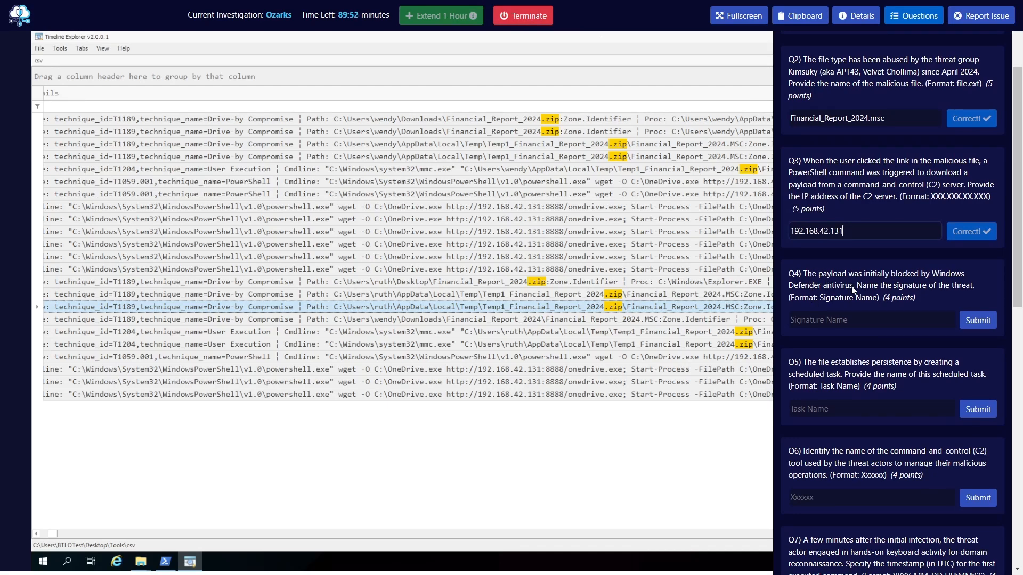
click(912, 22)
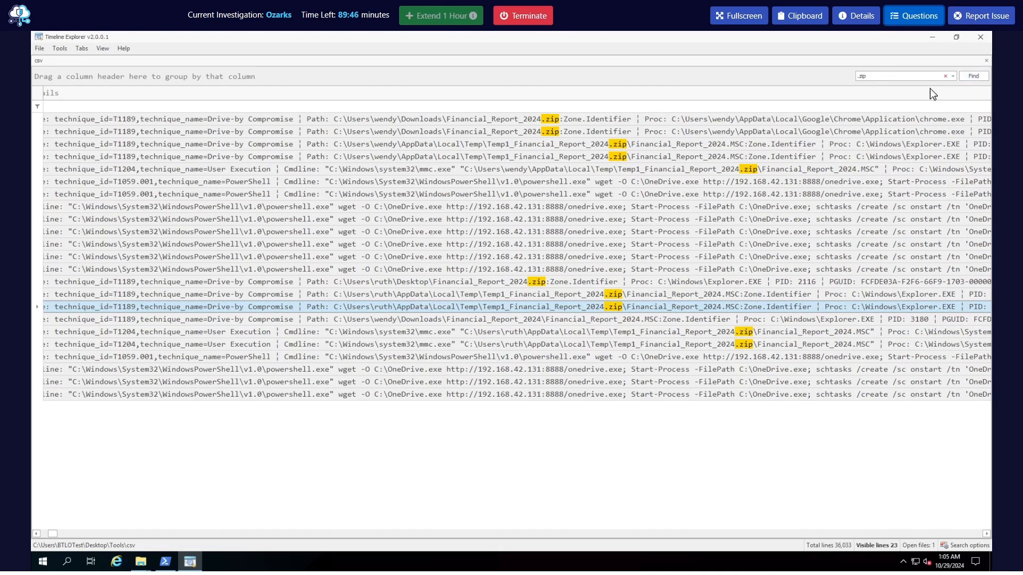
click(42, 533)
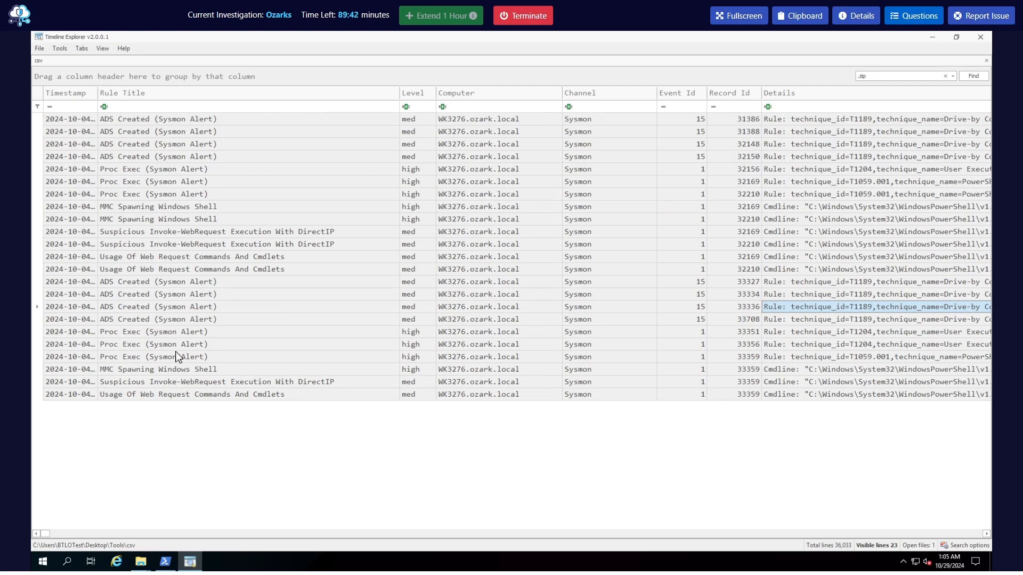
click(202, 281)
click(191, 197)
click(211, 285)
click(215, 332)
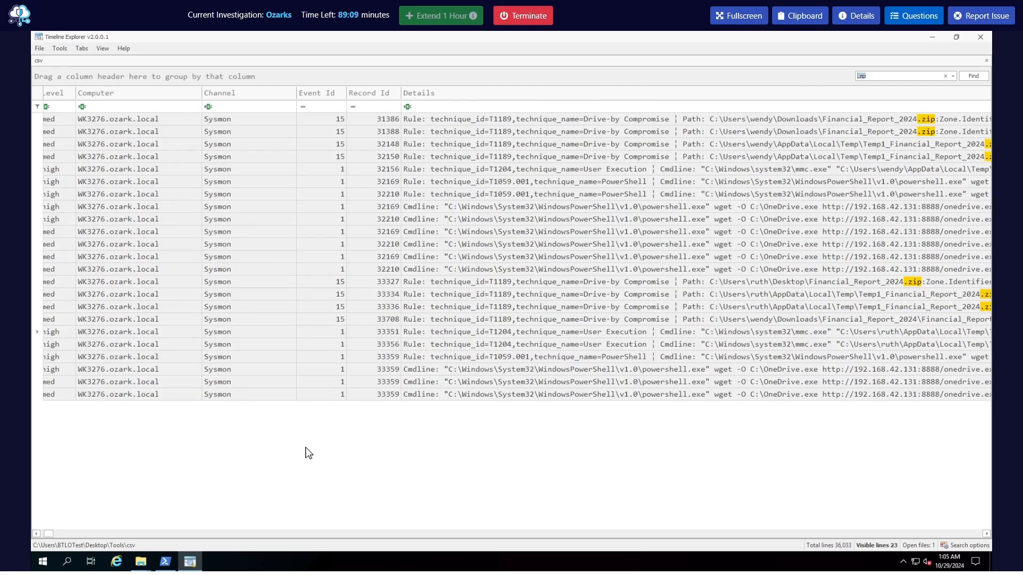
Examine the Details of the .zip events for the PowerShell commands that download the payload from the C2 server
click(795, 397)
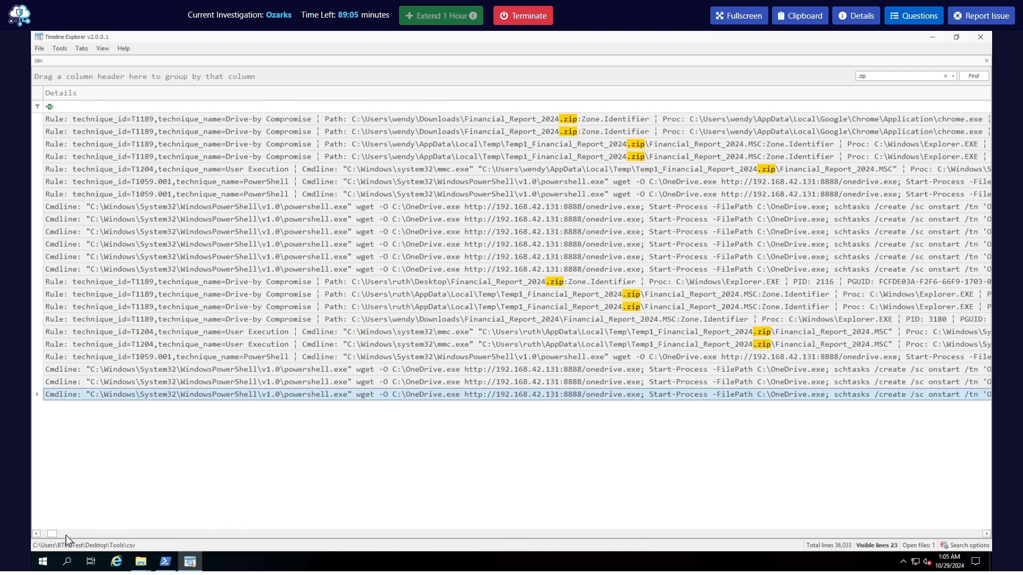
click(37, 534)
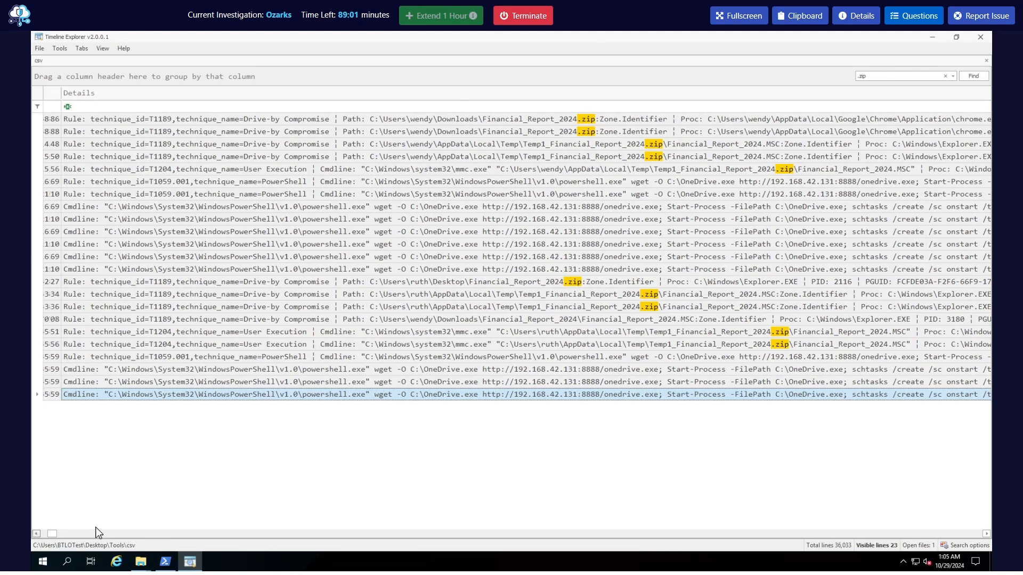
click(986, 534)
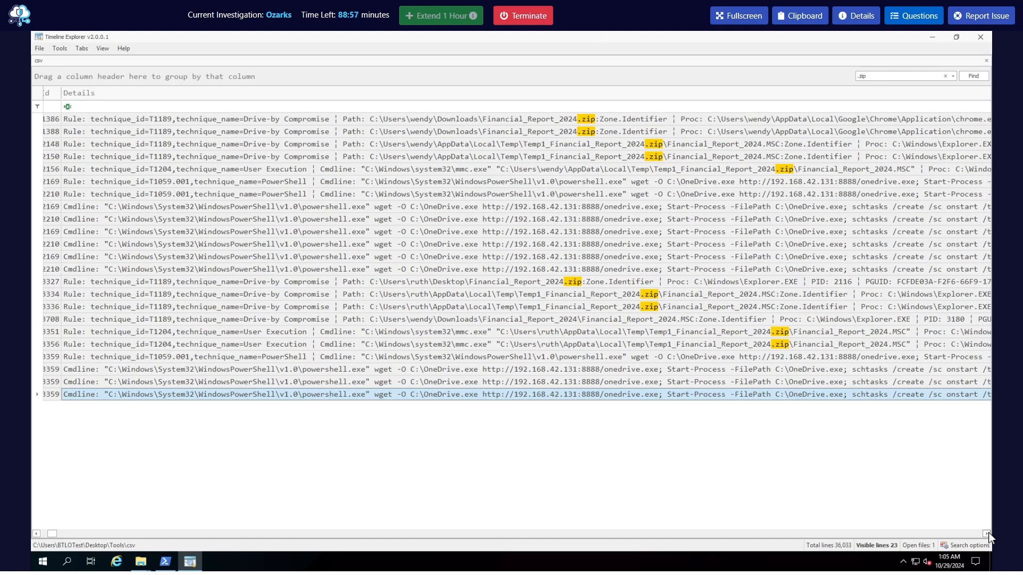
click(986, 534)
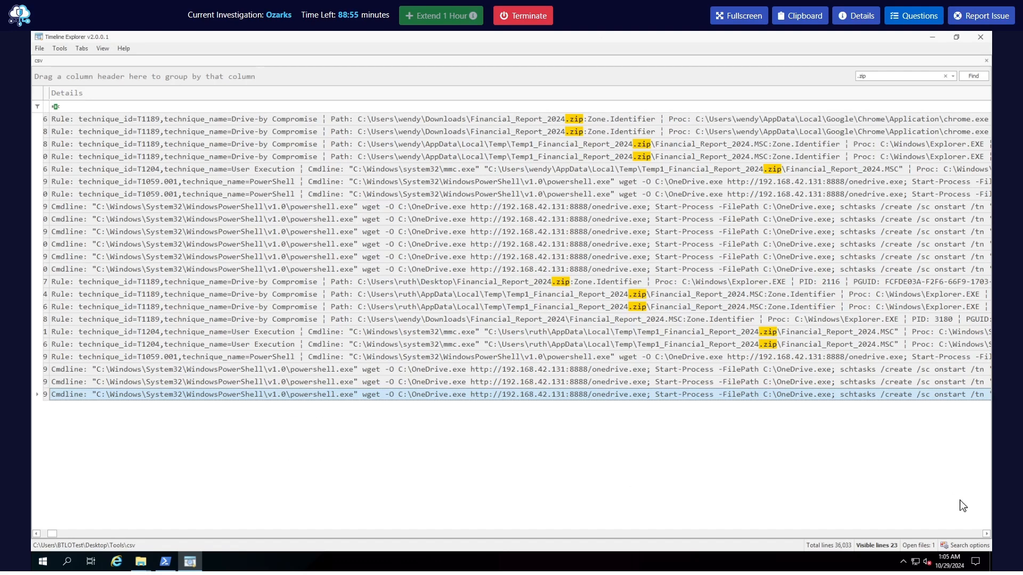
click(986, 534)
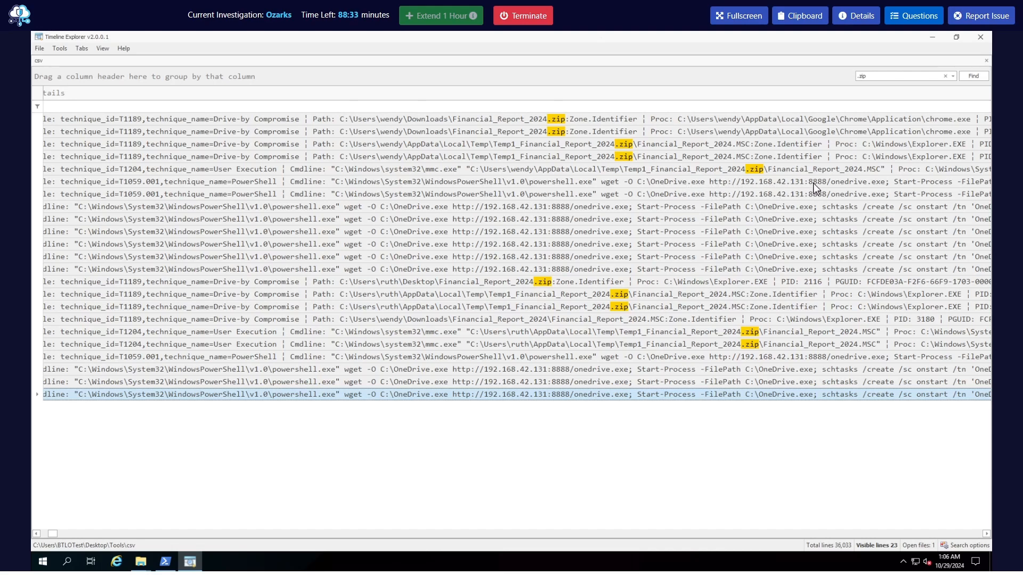
click(860, 184)
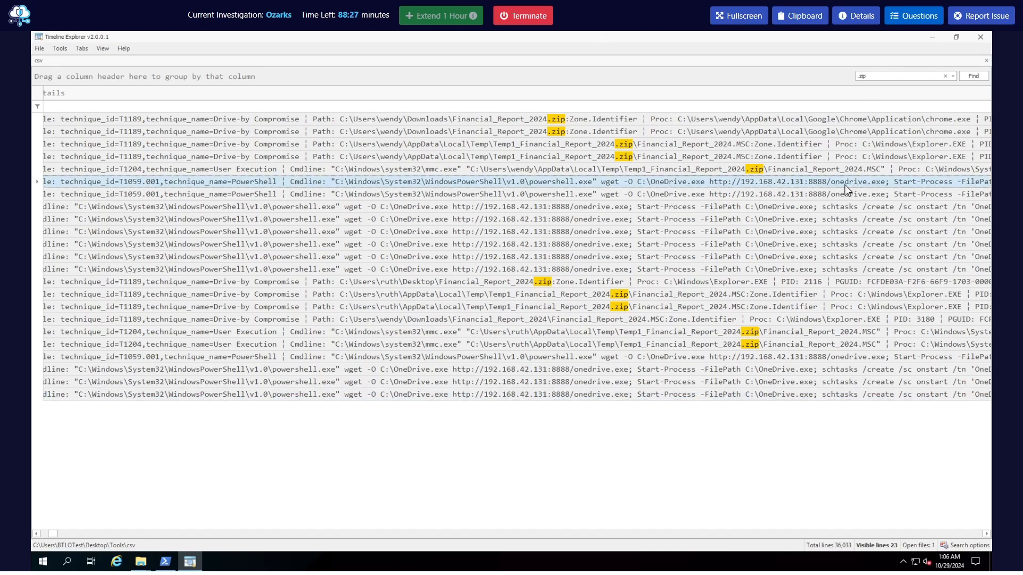
Search the timeline for OneDrive.exe and bring the Rule Title column of the matching events into view
click(883, 78)
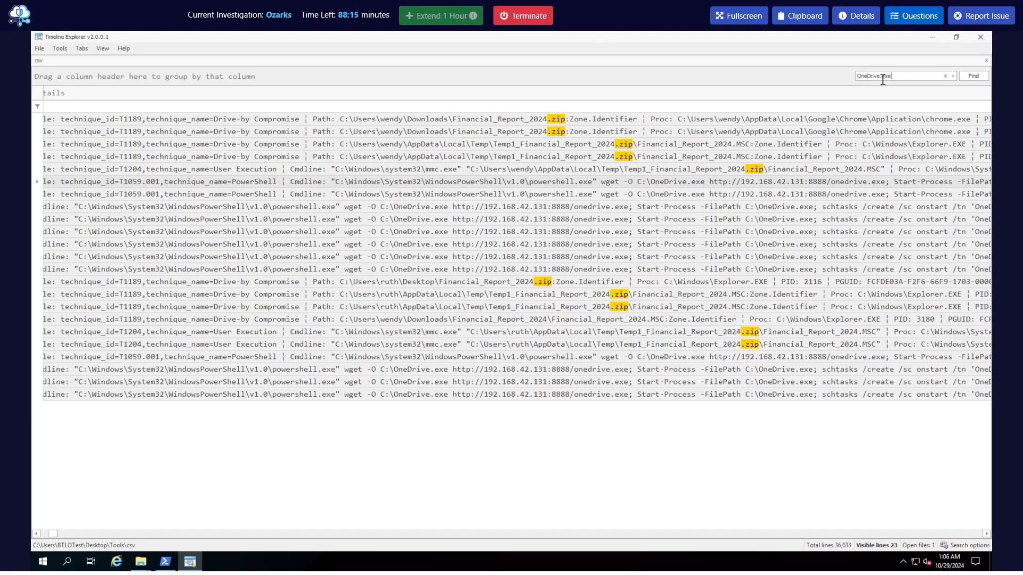
click(978, 77)
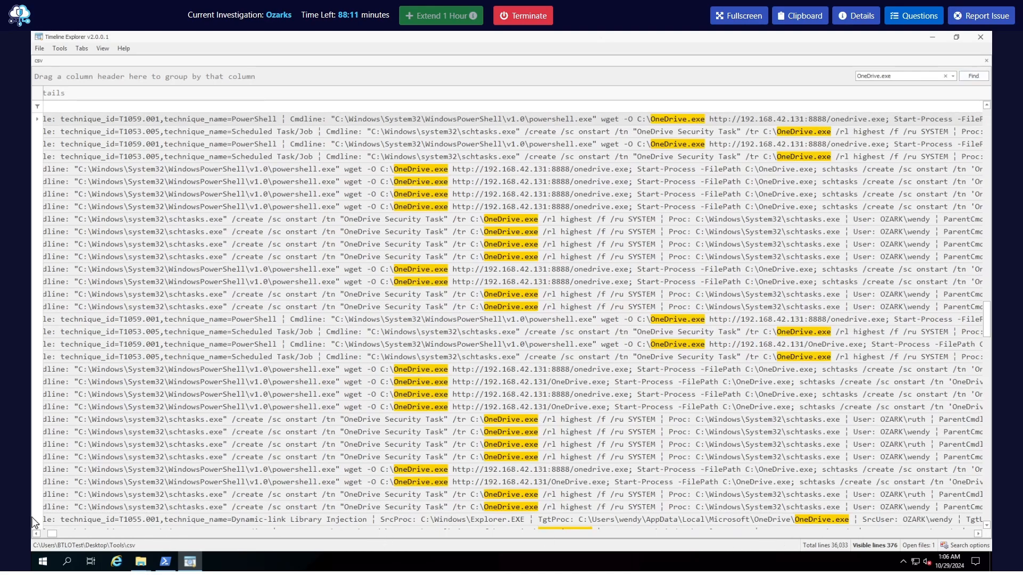
click(37, 534)
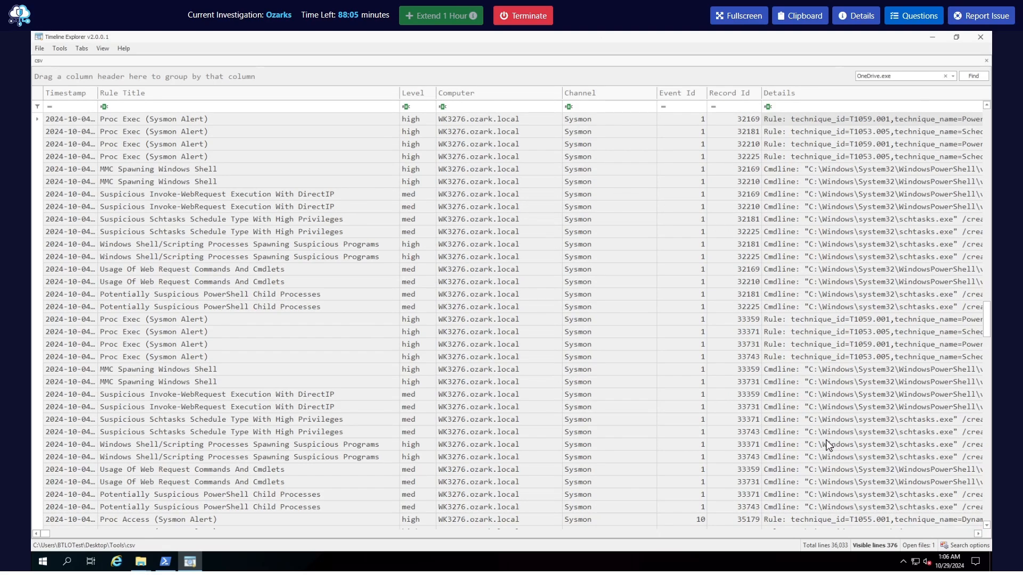
Review the rule titles, levels and details of the OneDrive.exe events for a Windows Defender detection
scroll(829, 445, down, 8)
scroll(813, 357, down, 5)
scroll(813, 357, up, 11)
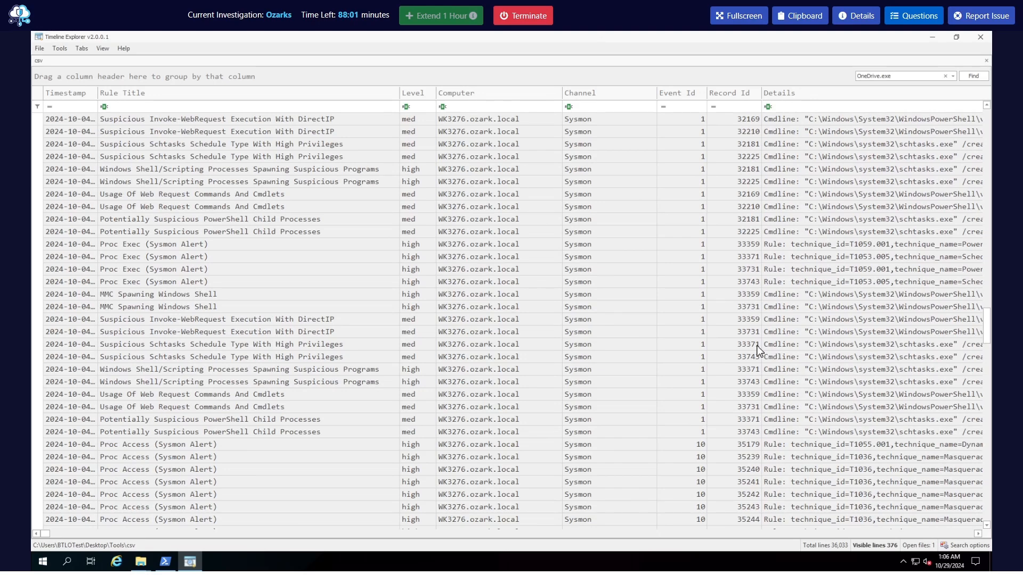
scroll(365, 291, up, 4)
scroll(266, 365, up, 4)
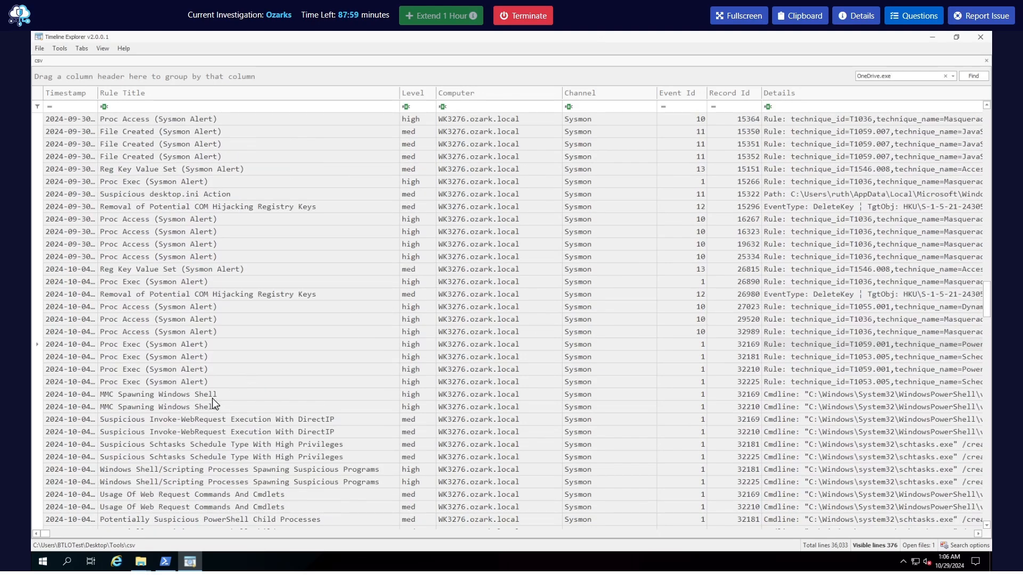
scroll(91, 512, down, 6)
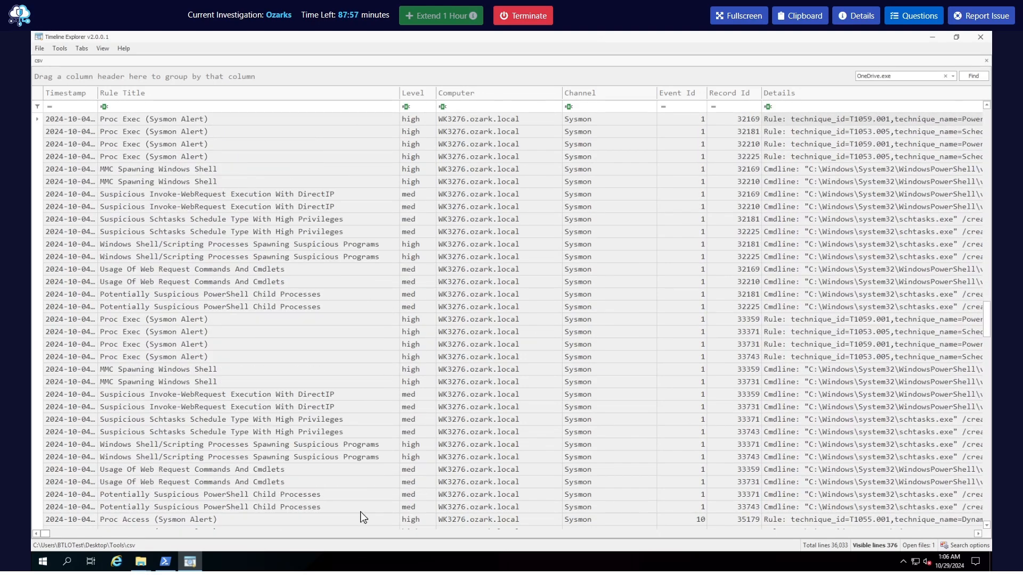
click(977, 536)
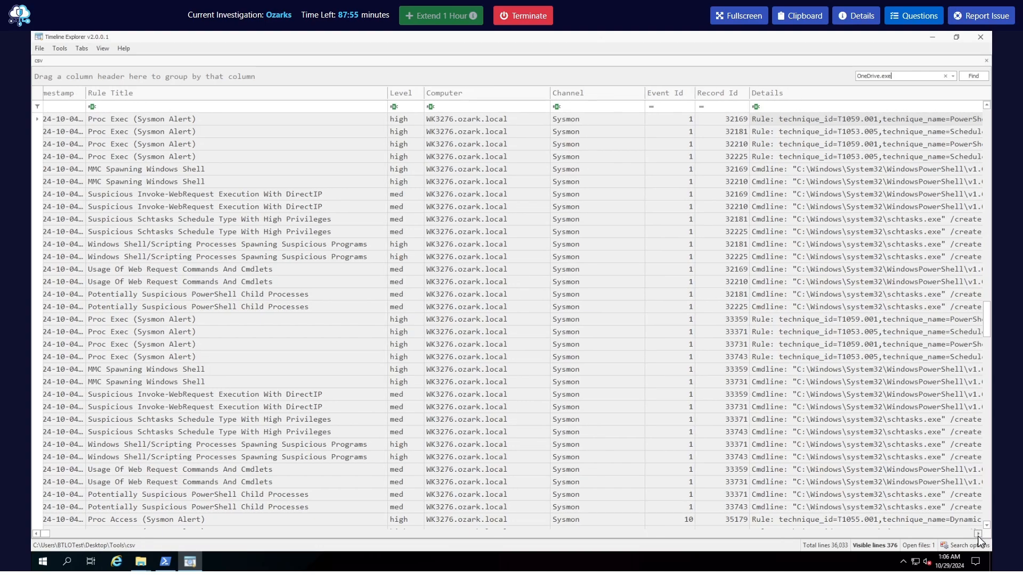
mouse_move(49, 534)
mouse_down()
mouse_move(185, 541)
mouse_move(46, 542)
mouse_up()
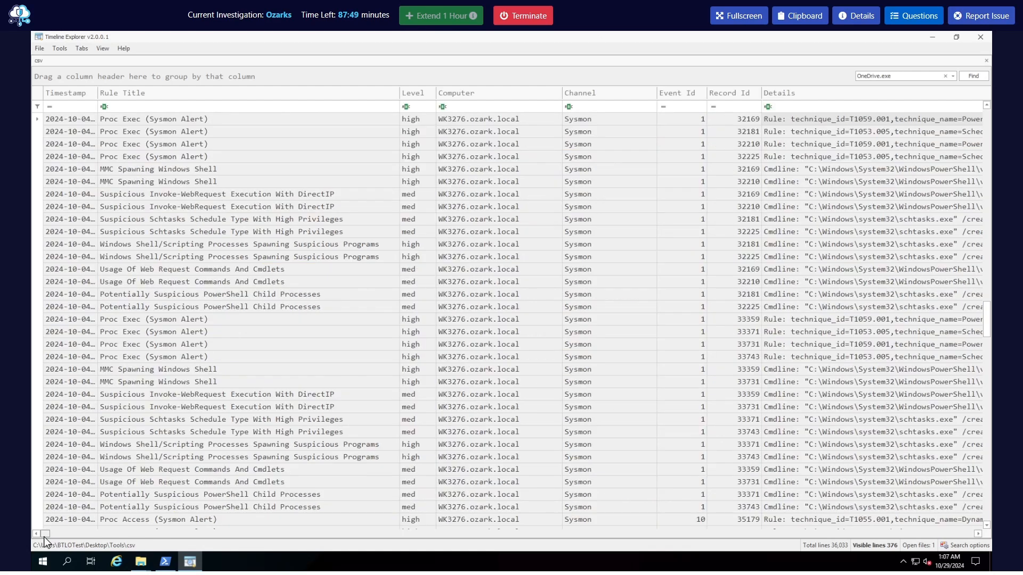
scroll(288, 464, down, 1)
scroll(287, 463, down, 10)
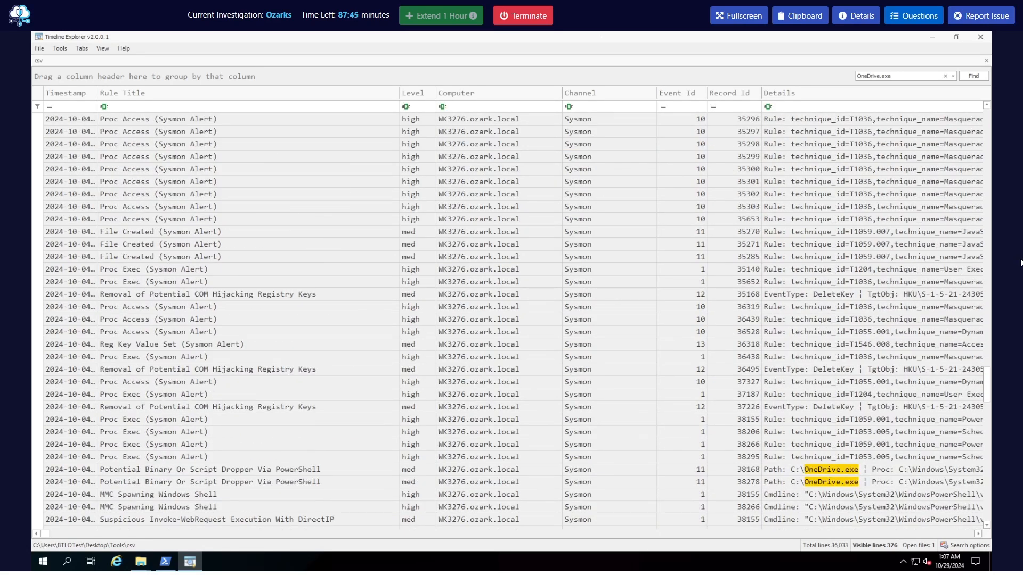
Search the timeline for onedrive.exe in lowercase and look through the matching rule titles
double_click(876, 76)
text(onedrive.exe)
key(Return)
click(975, 77)
scroll(237, 457, down, 2)
scroll(237, 456, down, 12)
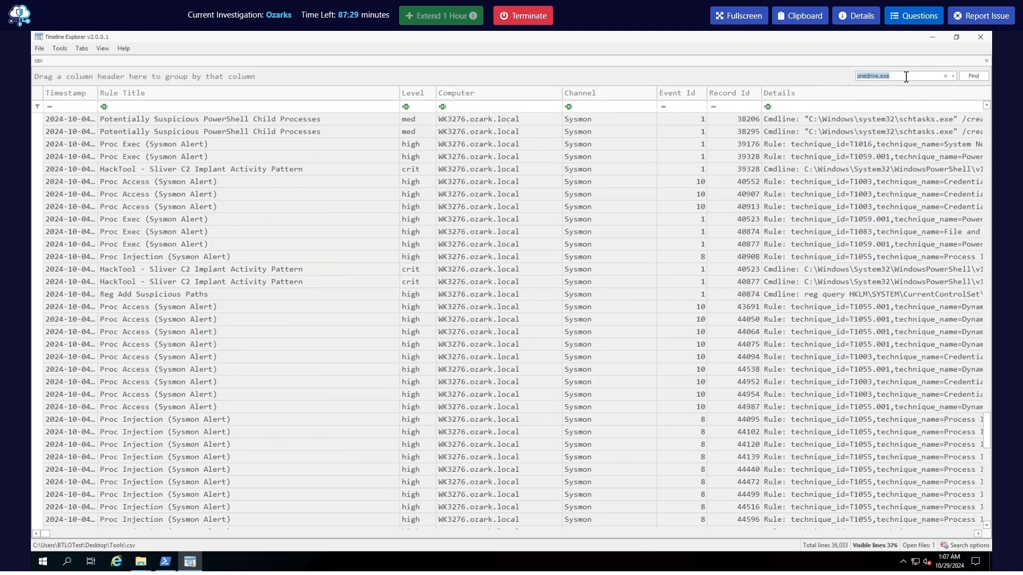
Search the timeline for defender to look for antivirus events
text(defender)
key(Return)
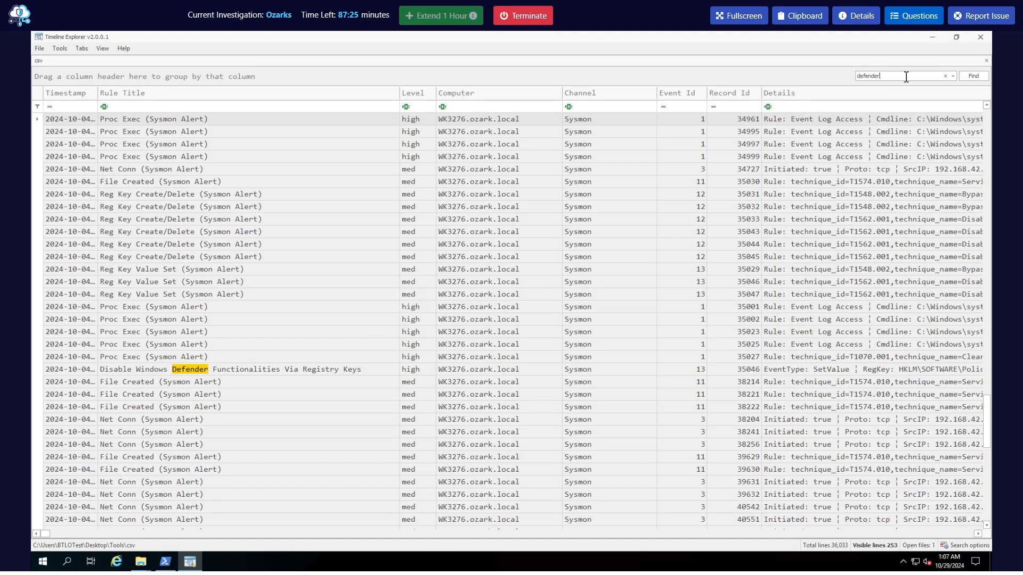
click(973, 77)
Replace the defender search with onedrive.exe and filter the timeline by it again
click(912, 74)
text(onedrvi)
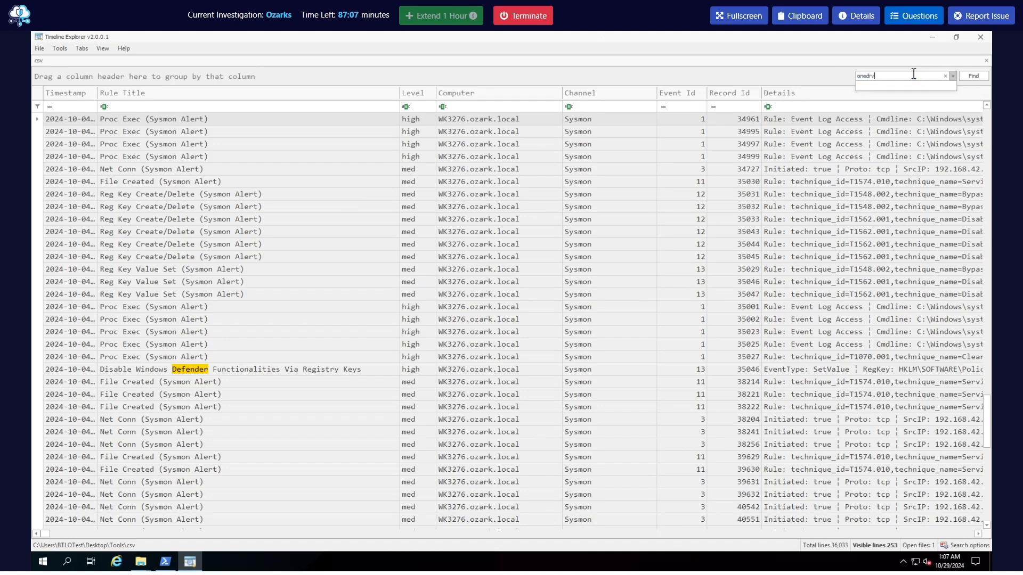
key(BackSpace)
text(ive)
click(973, 78)
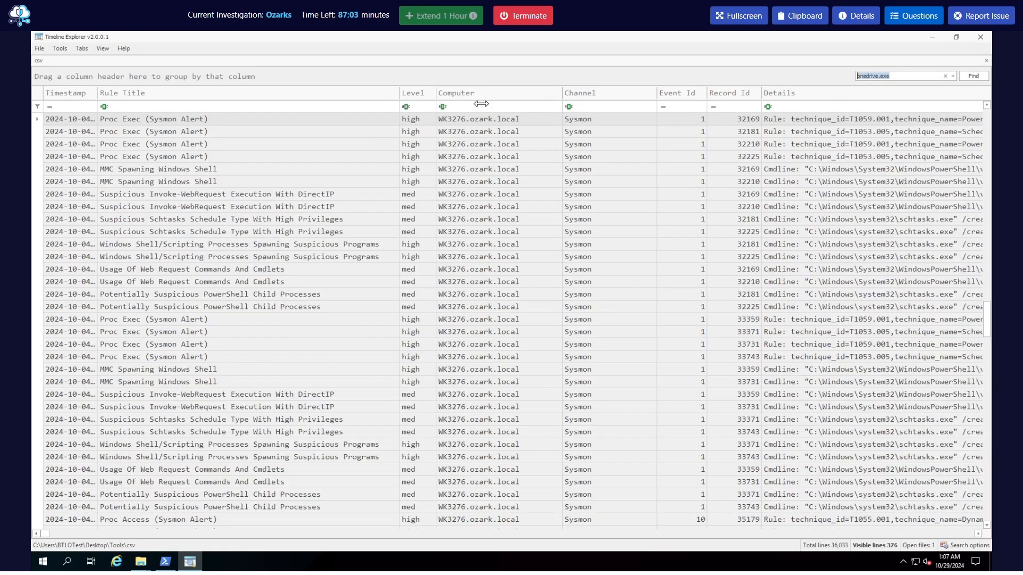
Sort the onedrive.exe events by Level and inspect the Details of the critical Defender Alert (Severe) event
click(421, 94)
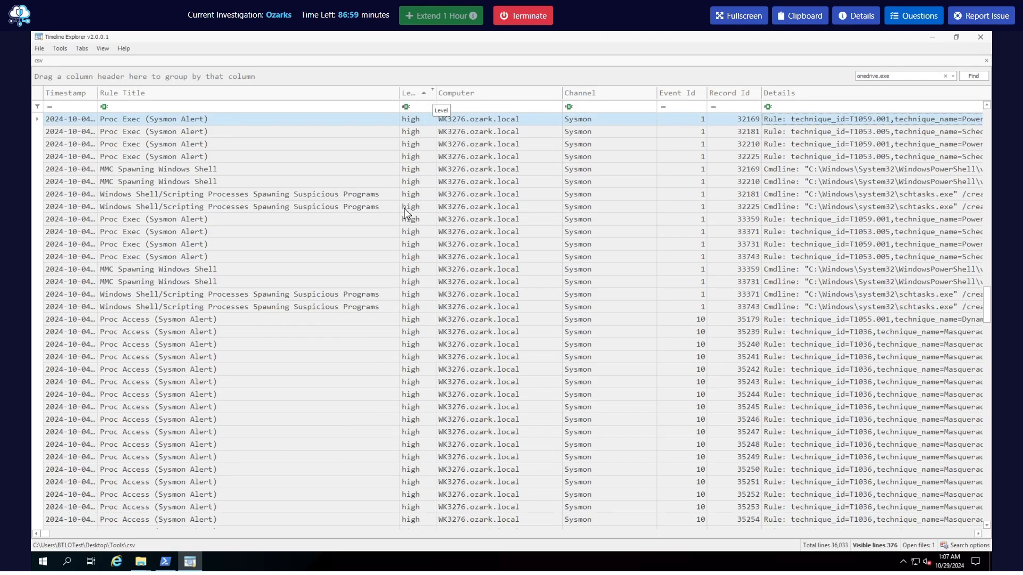
drag(988, 310, 986, 120)
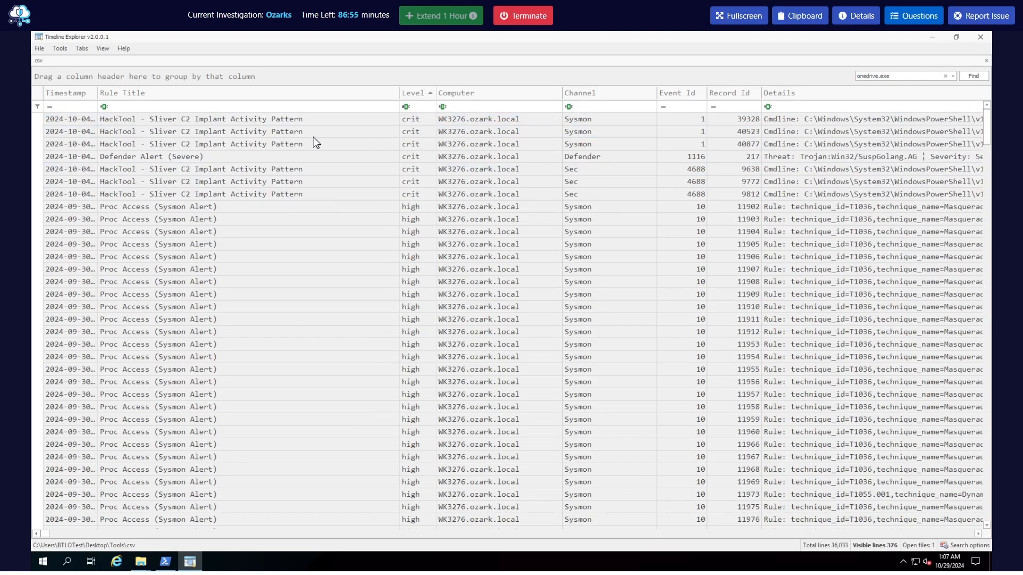
click(157, 158)
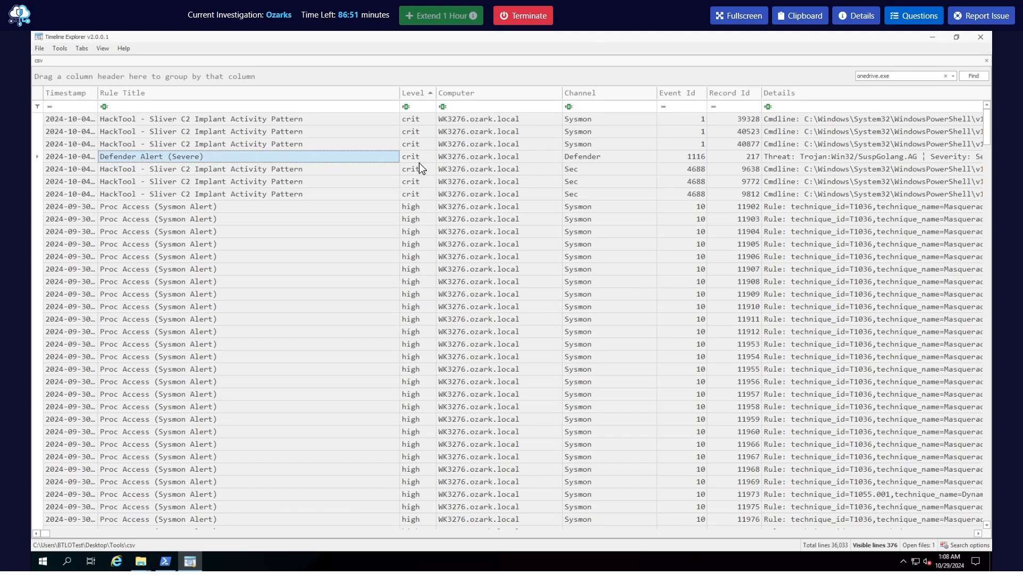
click(776, 160)
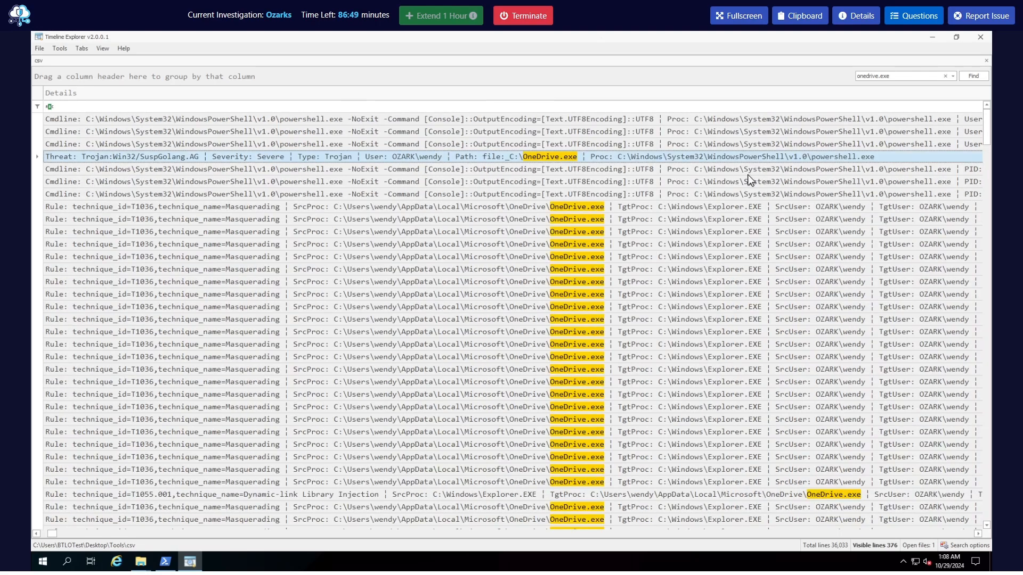
drag(51, 533, 45, 532)
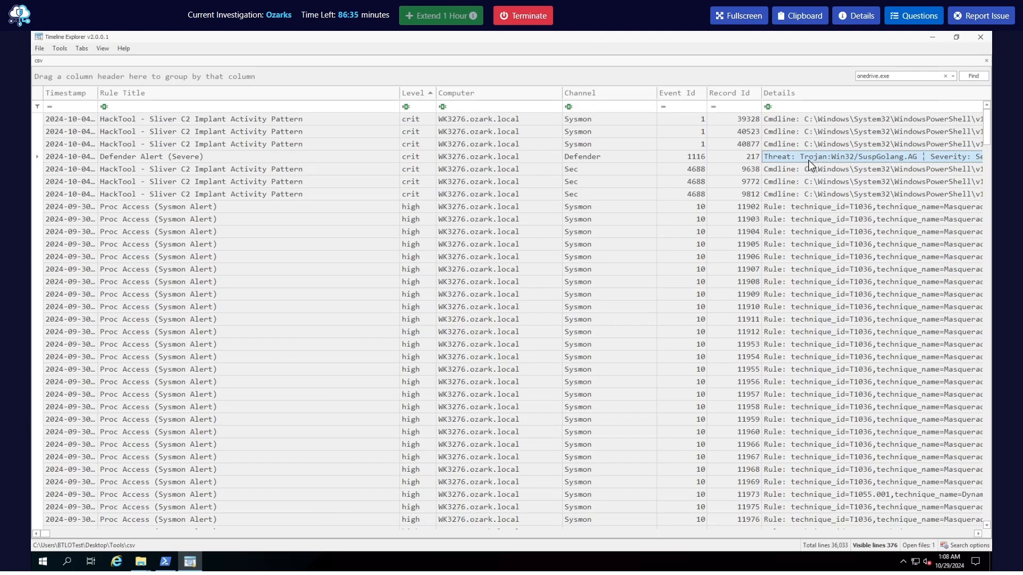
Reread question Q4 about the Windows Defender threat signature, then return to the timeline
click(919, 15)
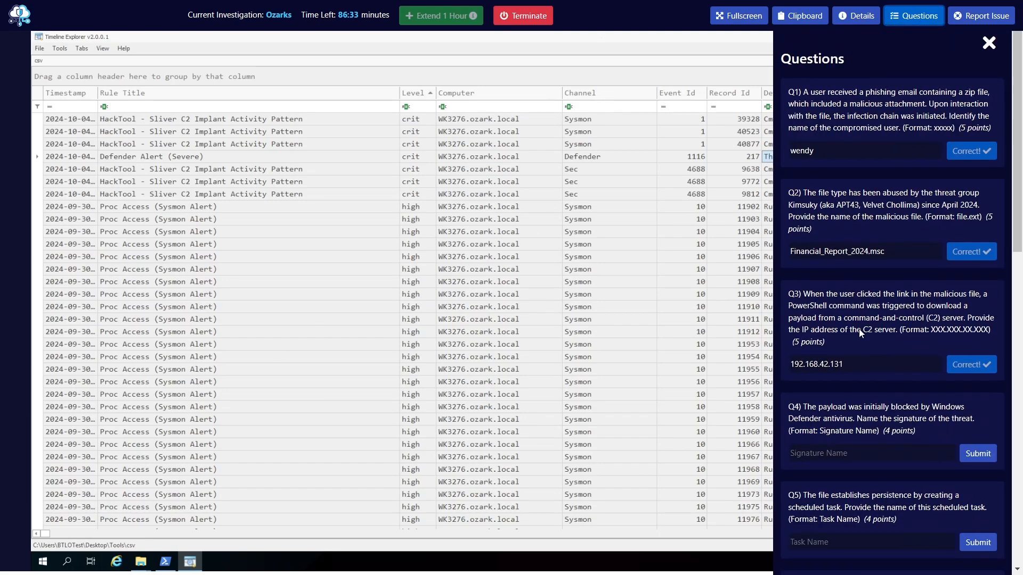
scroll(861, 319, down, 5)
drag(844, 243, 858, 243)
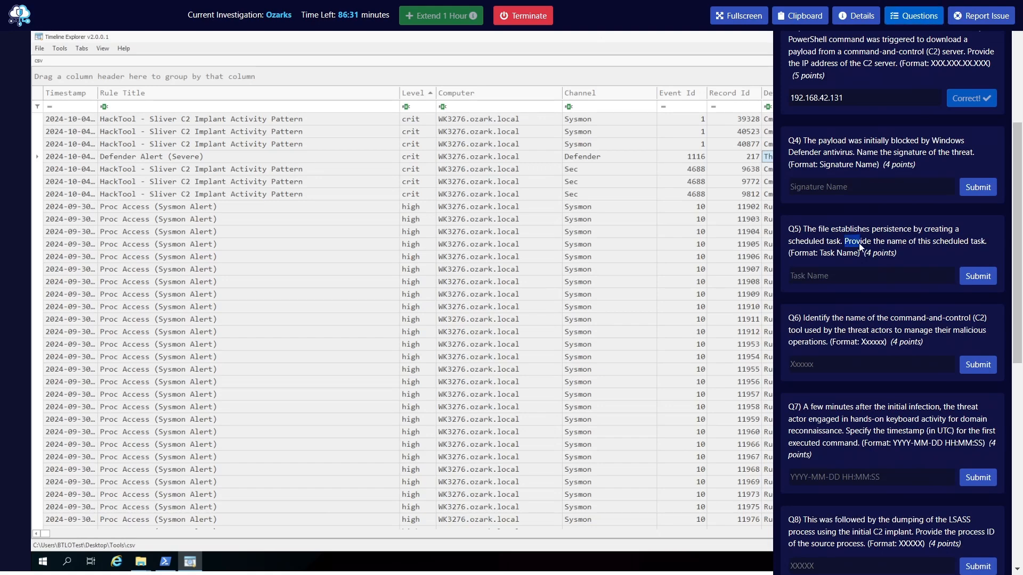
drag(856, 153, 968, 155)
click(914, 16)
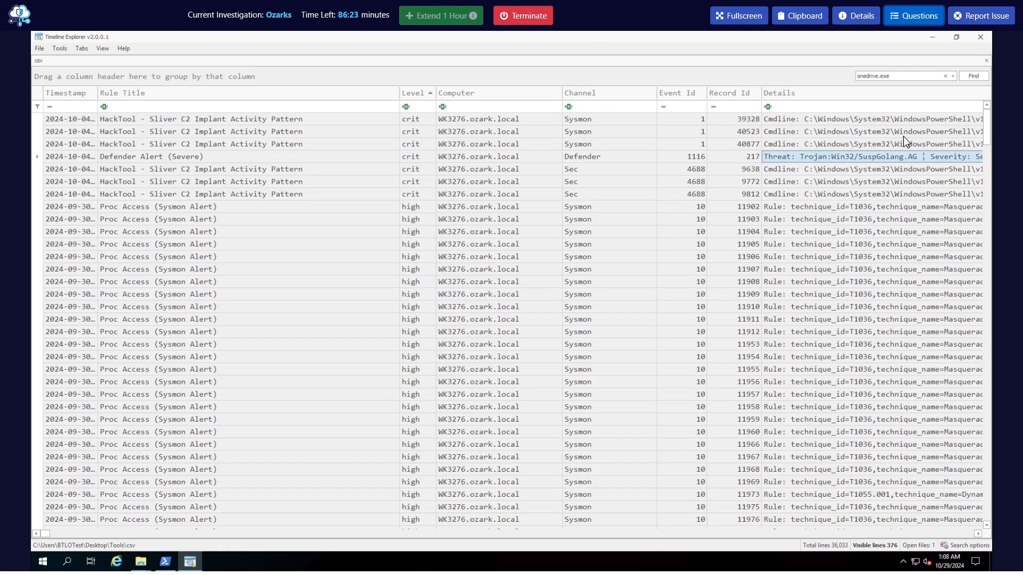
Answer Q4 with the threat signature Trojan:Win32/SuspGolang.AG and submit it
click(898, 20)
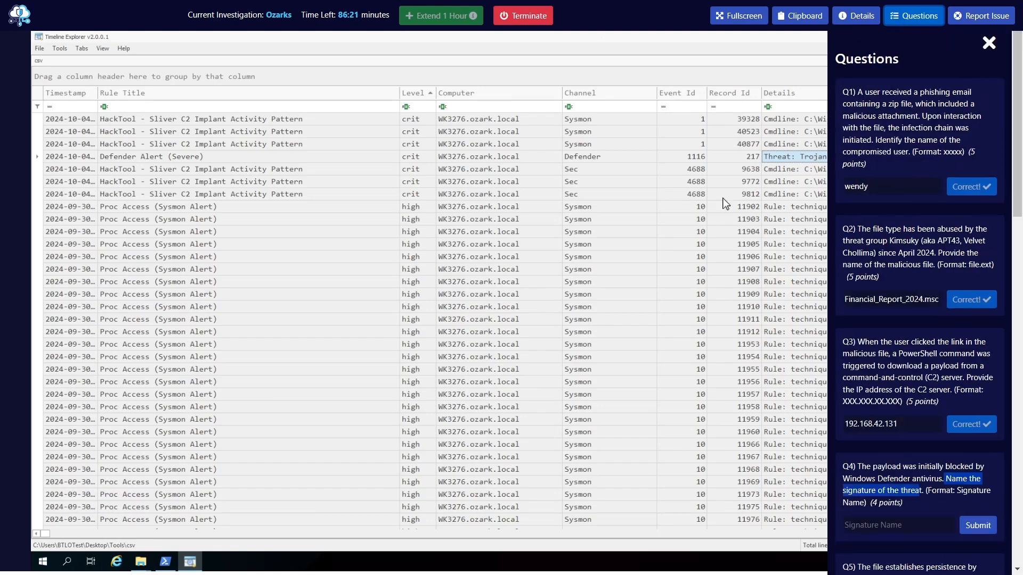
click(841, 453)
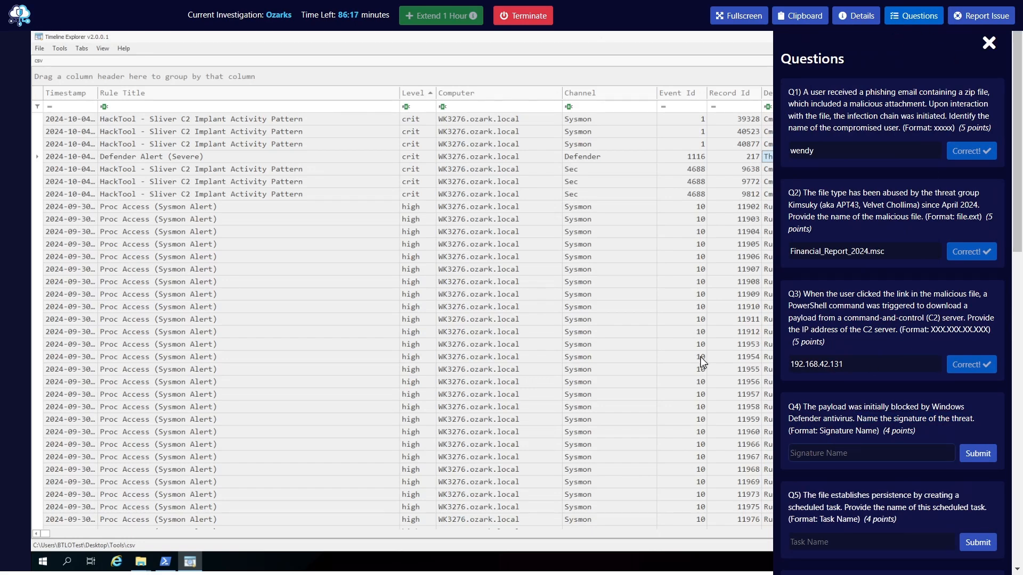
text(Trojan:Win32/SuspGolan)
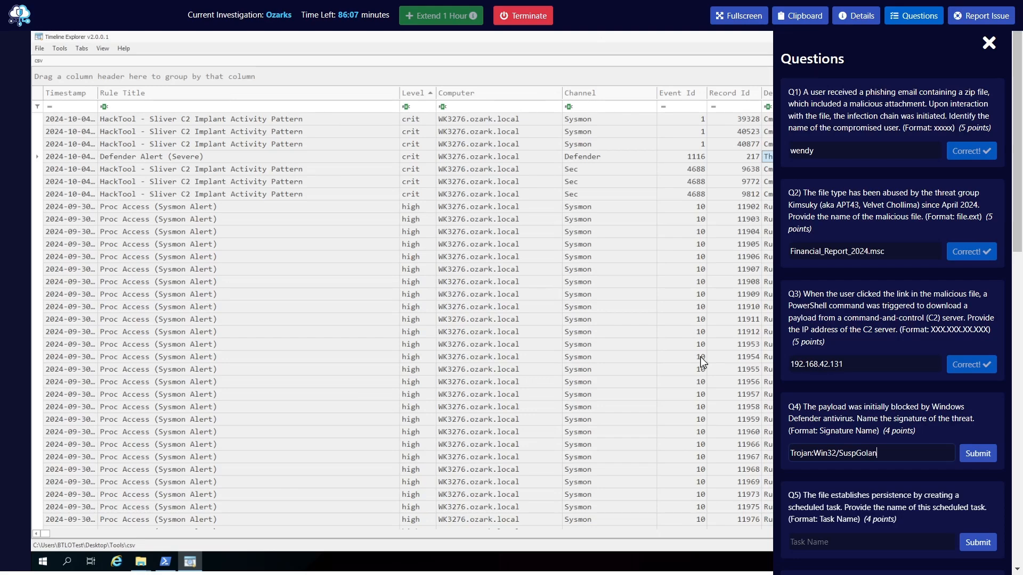
text(g.AG)
key(Return)
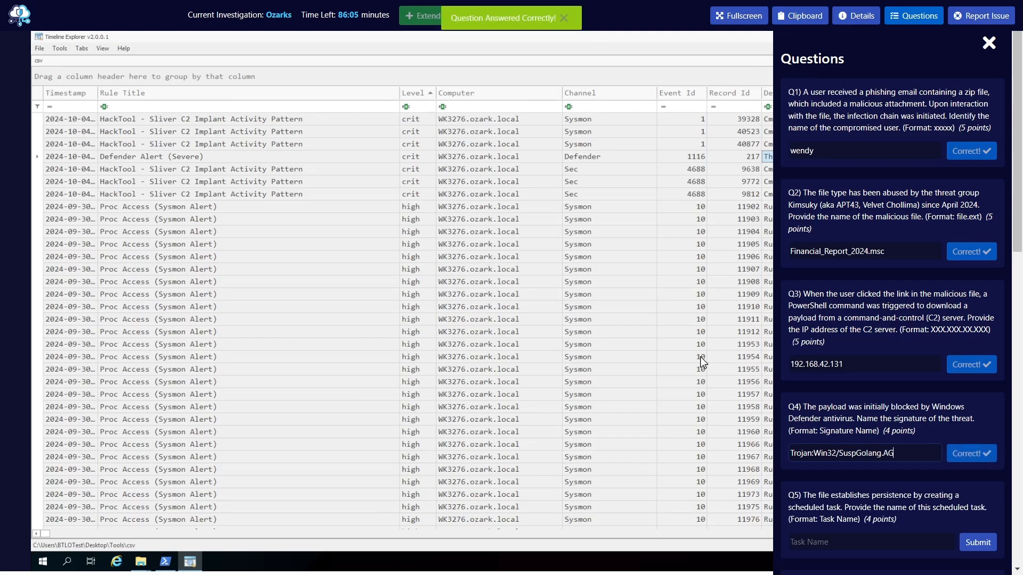
Read question Q5 about the name of the scheduled task used for persistence, then return to the timeline
scroll(846, 396, down, 3)
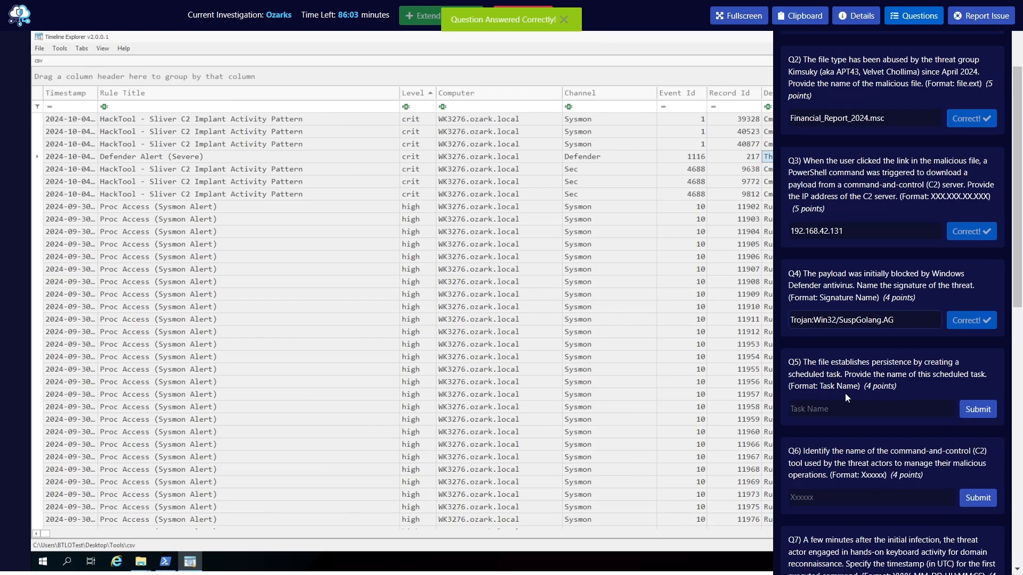
drag(807, 364, 833, 376)
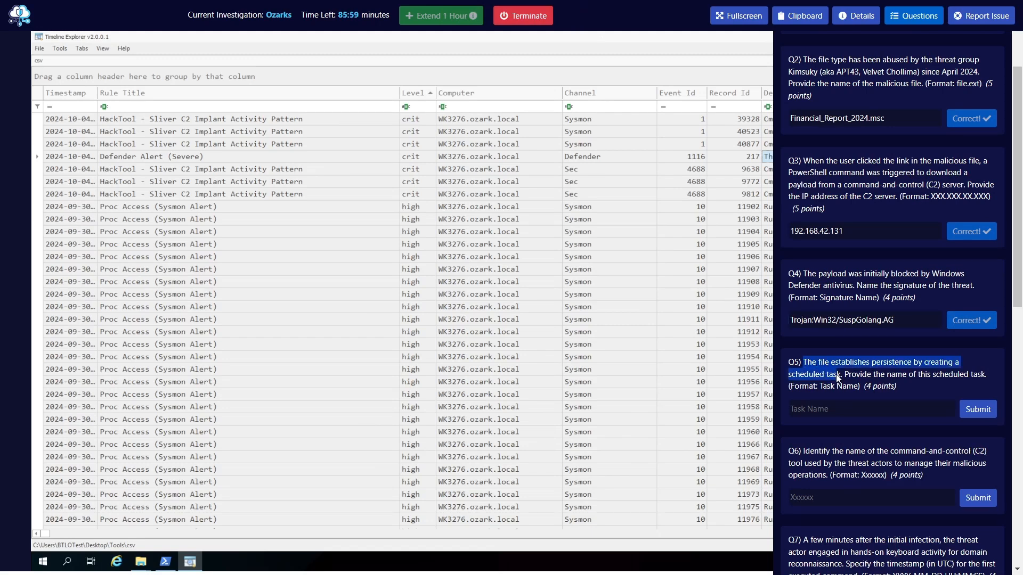
click(837, 377)
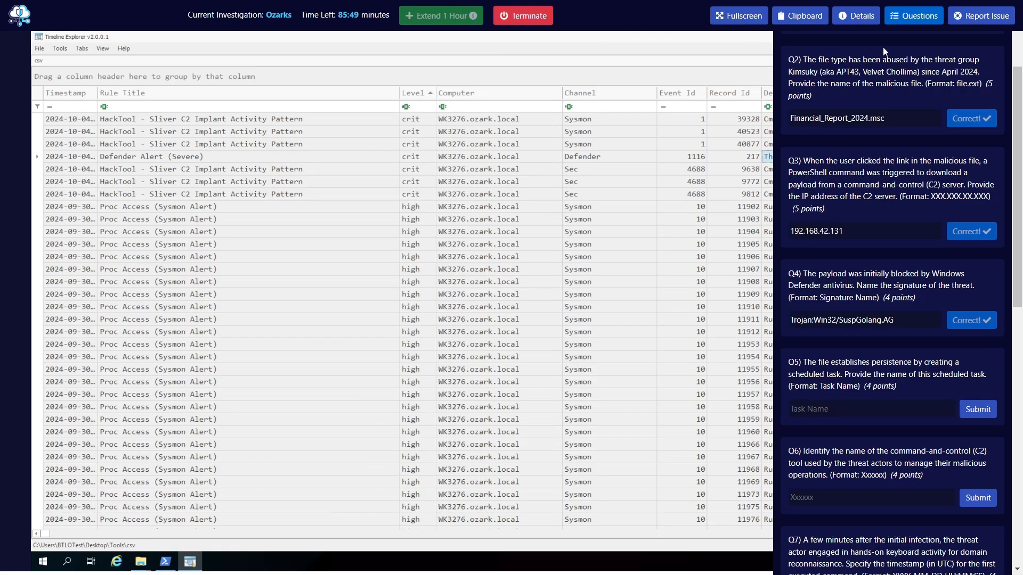
click(910, 18)
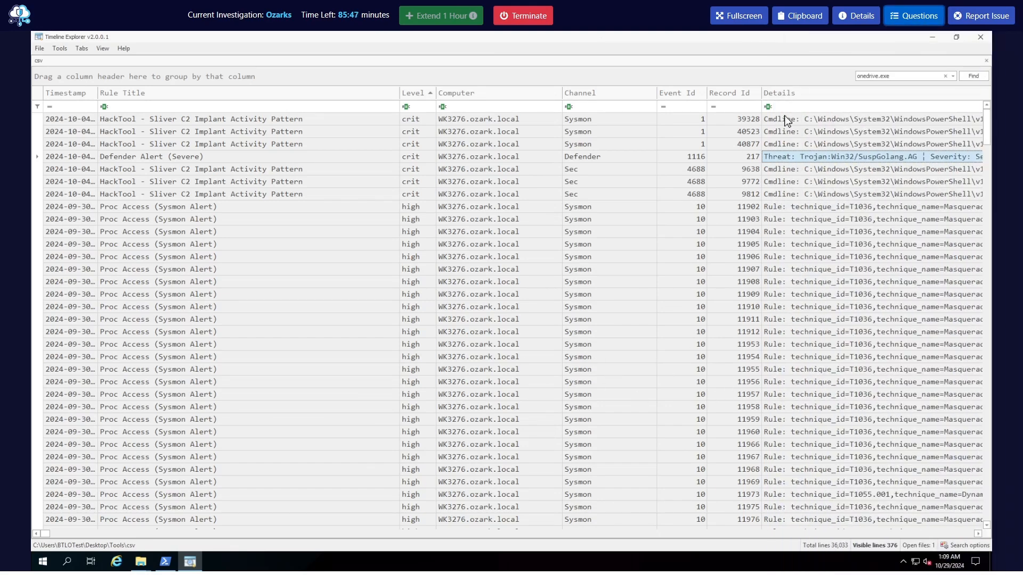
Search the timeline for zip and then .zip, and inspect the Details of the matching events
click(905, 78)
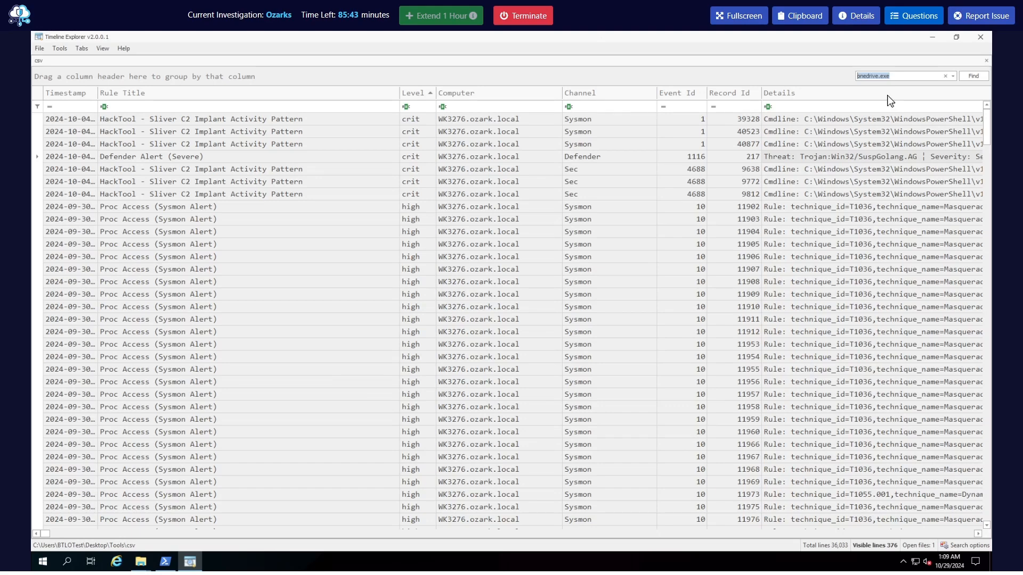
text(zip)
click(973, 76)
click(858, 76)
key(ctrl+a)
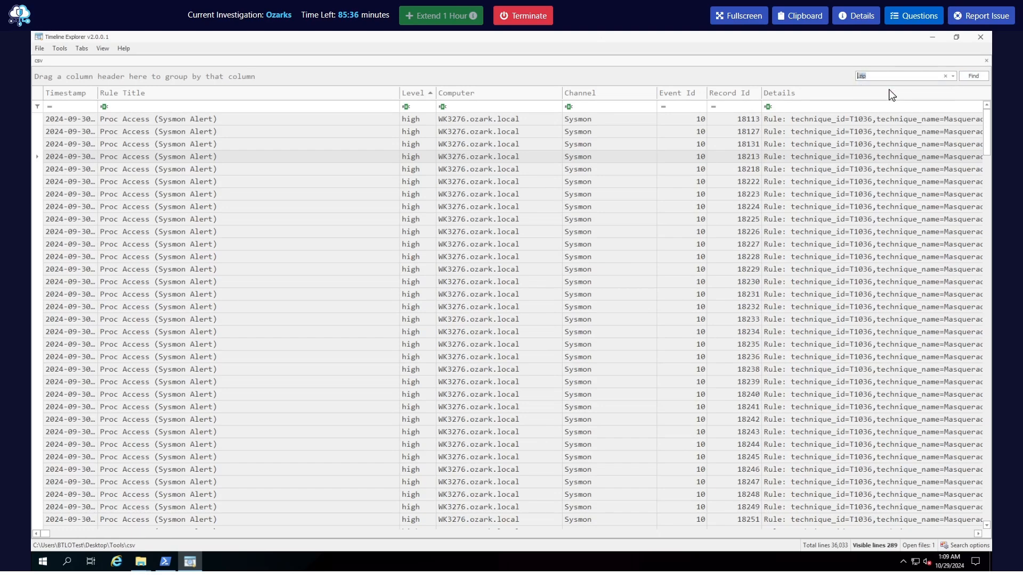
click(972, 76)
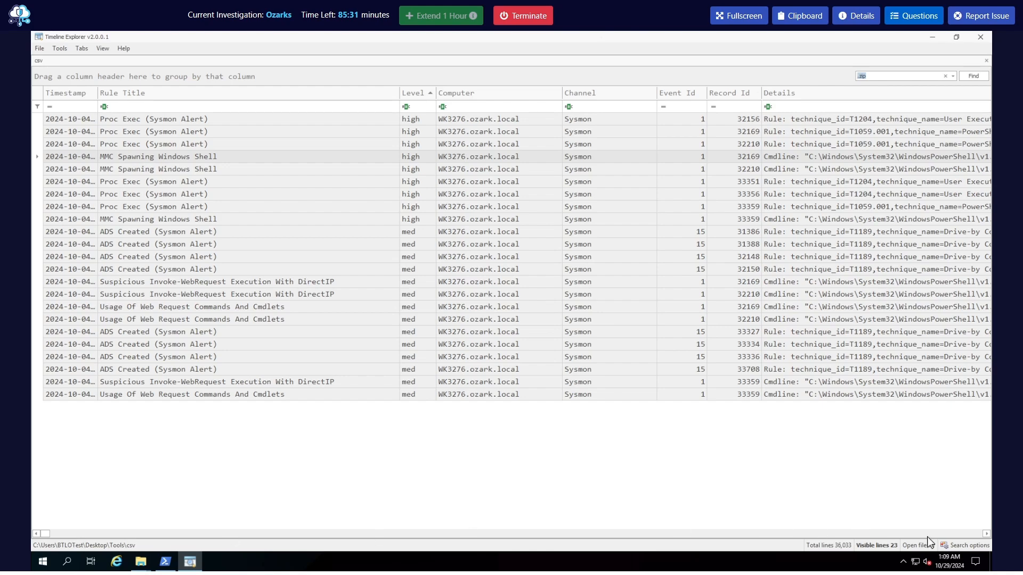
drag(986, 533, 985, 533)
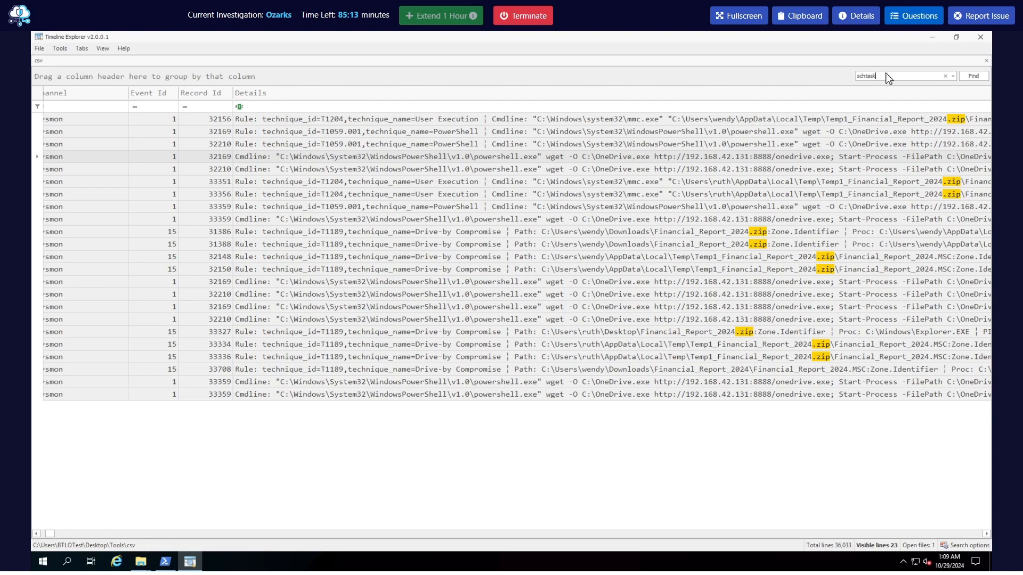
Search the timeline for schtask and reread question Q5 about the scheduled task name before returning to the results
click(971, 78)
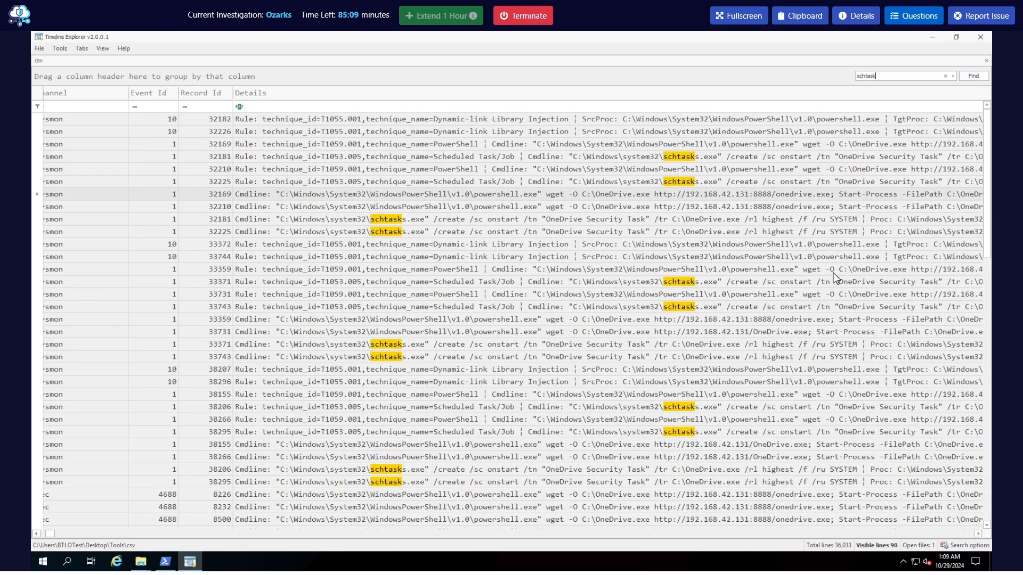
click(914, 15)
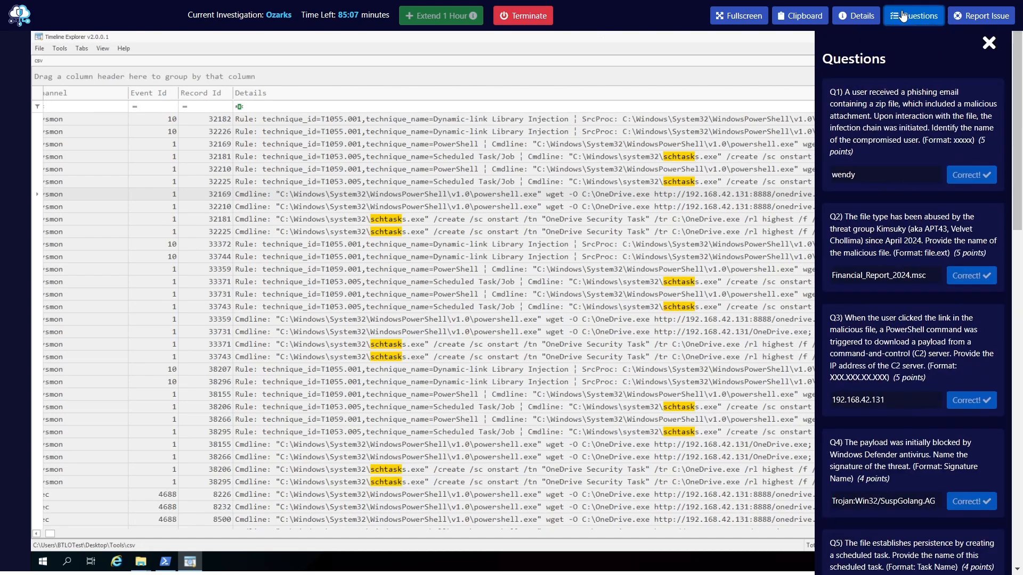
scroll(873, 382, down, 3)
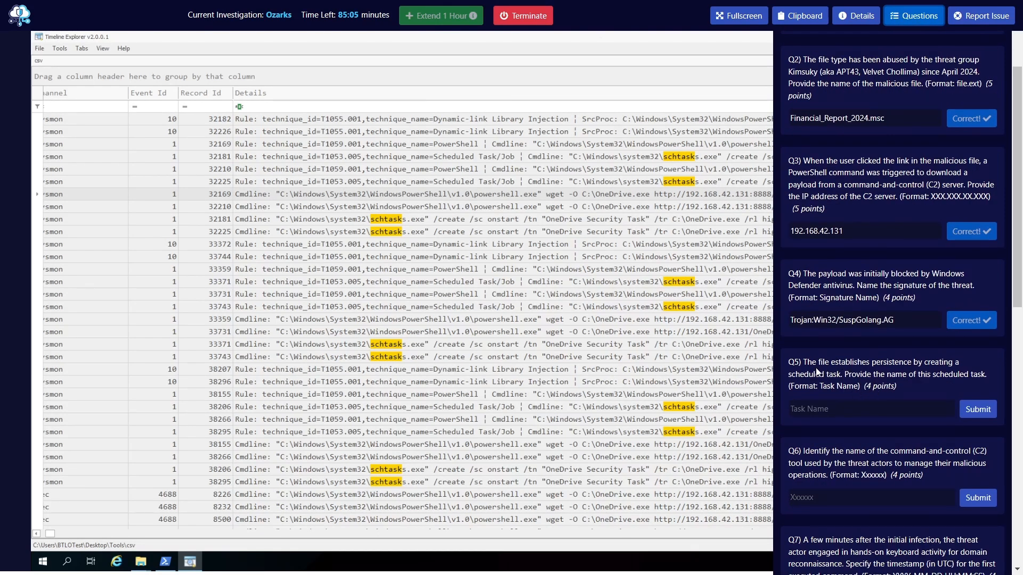
click(880, 371)
click(913, 15)
click(884, 79)
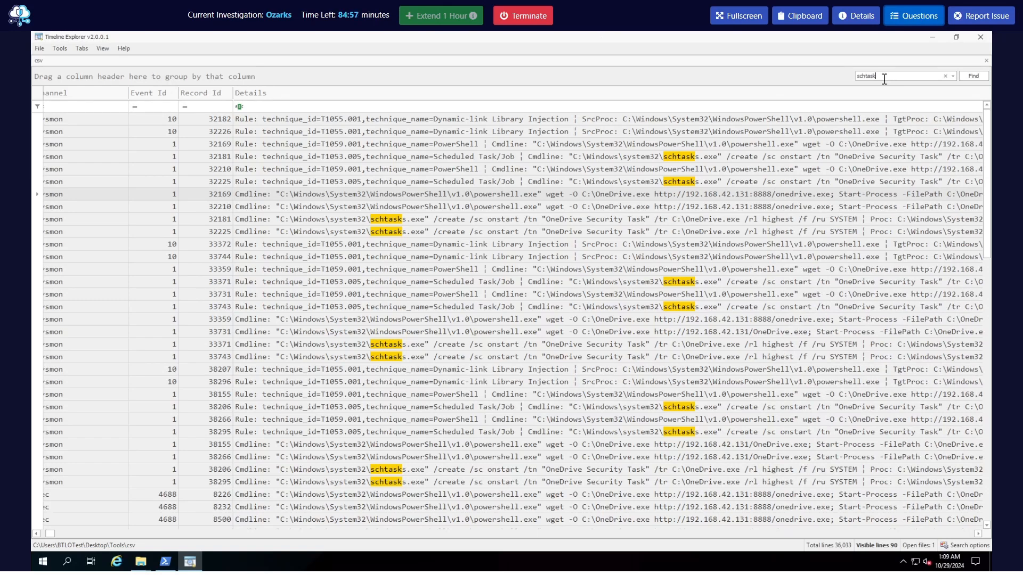
Examine the Details column of the schtask events for the task name in the schtasks create commands
click(977, 534)
click(978, 533)
click(978, 533)
click(978, 534)
click(978, 534)
click(978, 534)
click(978, 534)
click(978, 533)
click(978, 534)
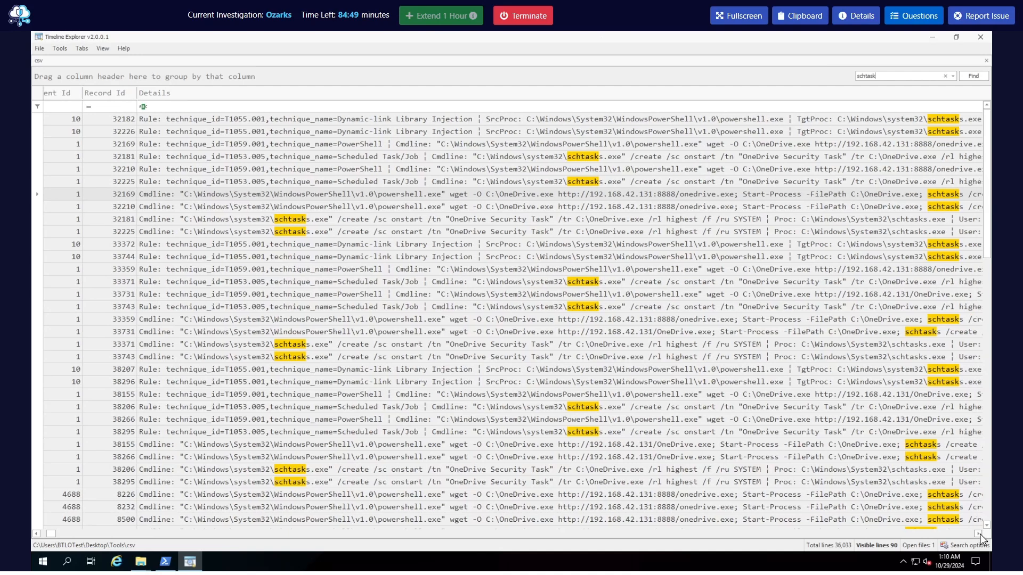
click(978, 533)
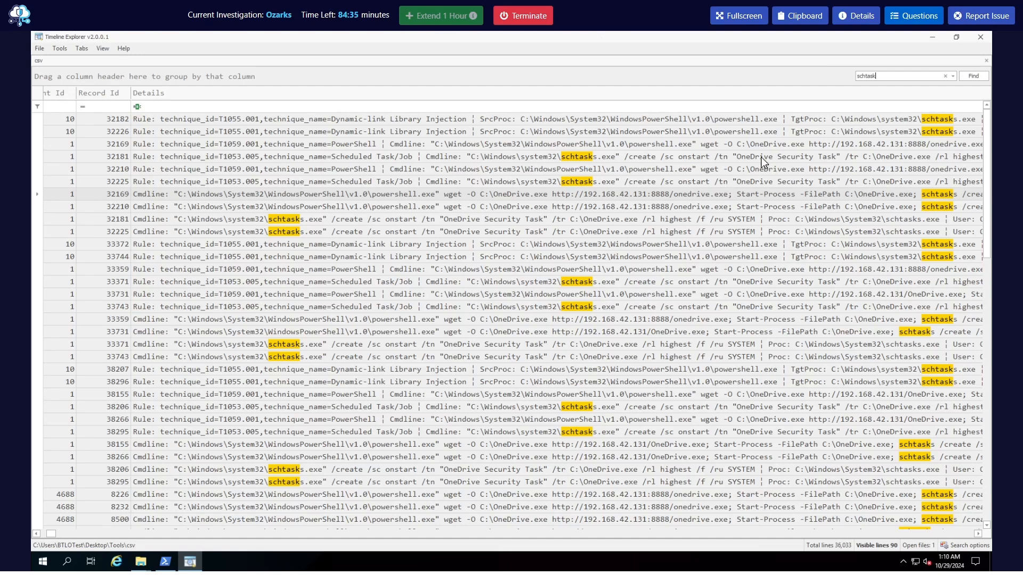
Answer Q5 with the scheduled task name OneDrive Security Task and submit it
click(908, 19)
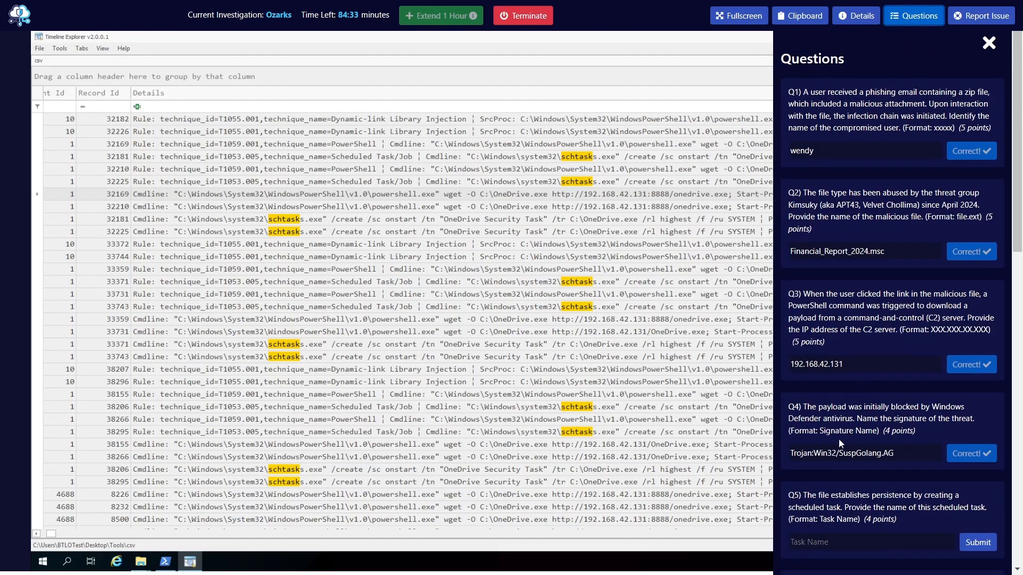
scroll(833, 480, down, 4)
click(838, 337)
text(OneDrive)
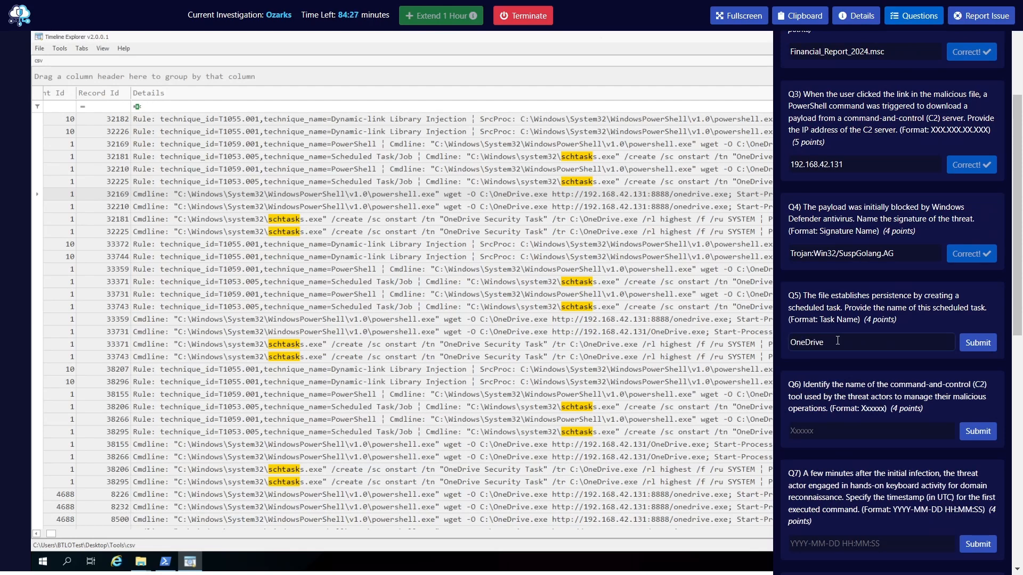
text( Securit)
key(Return)
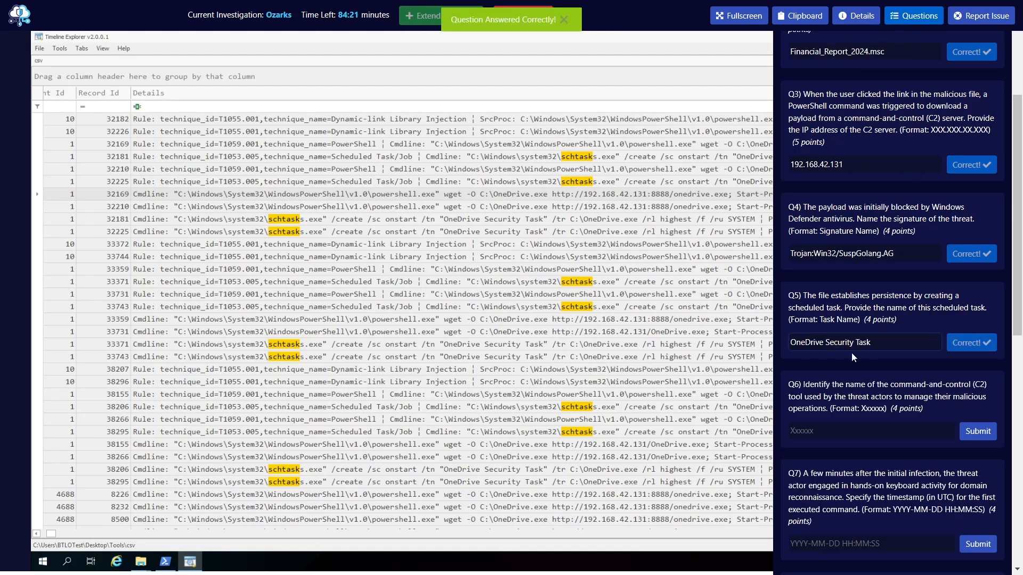
Read question Q6 about the C2 tool name, then return to the first columns of the timeline
scroll(852, 352, down, 1)
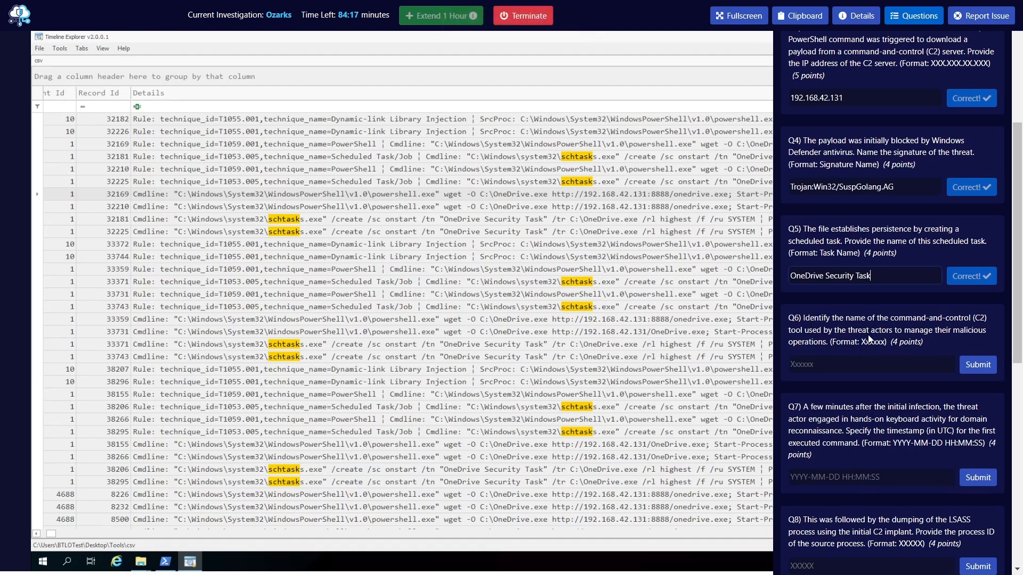
scroll(862, 319, down, 1)
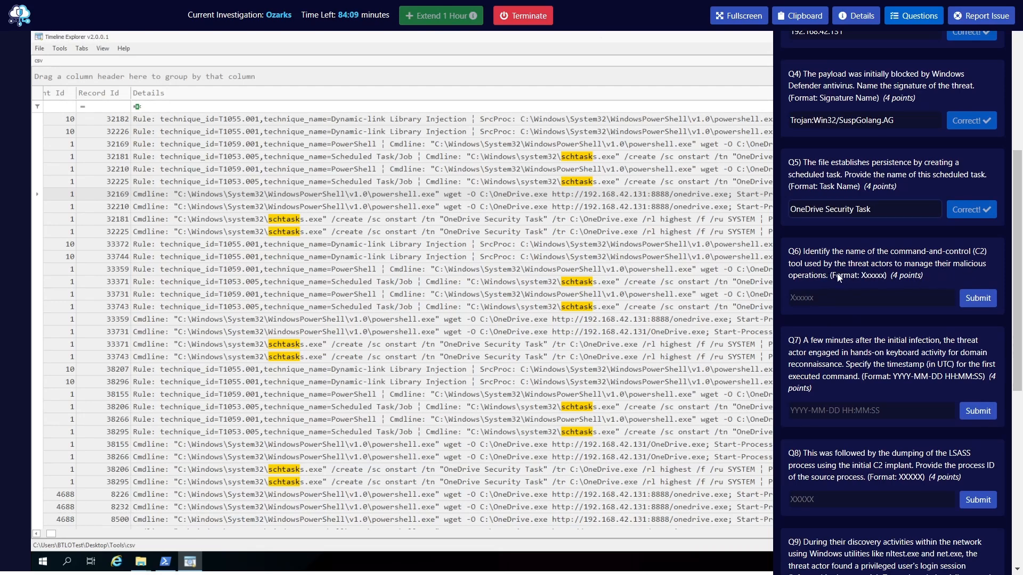
click(907, 17)
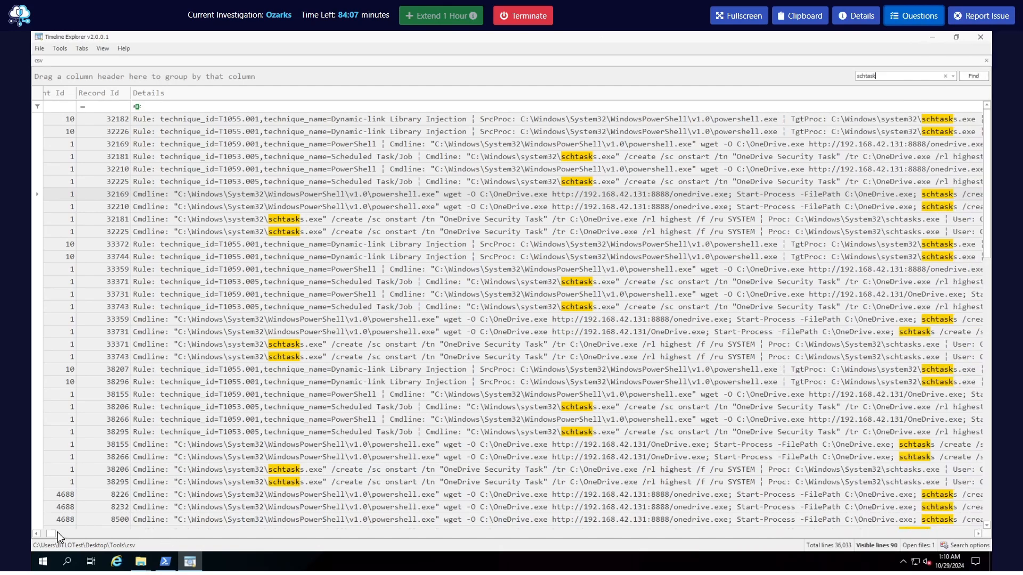
click(49, 534)
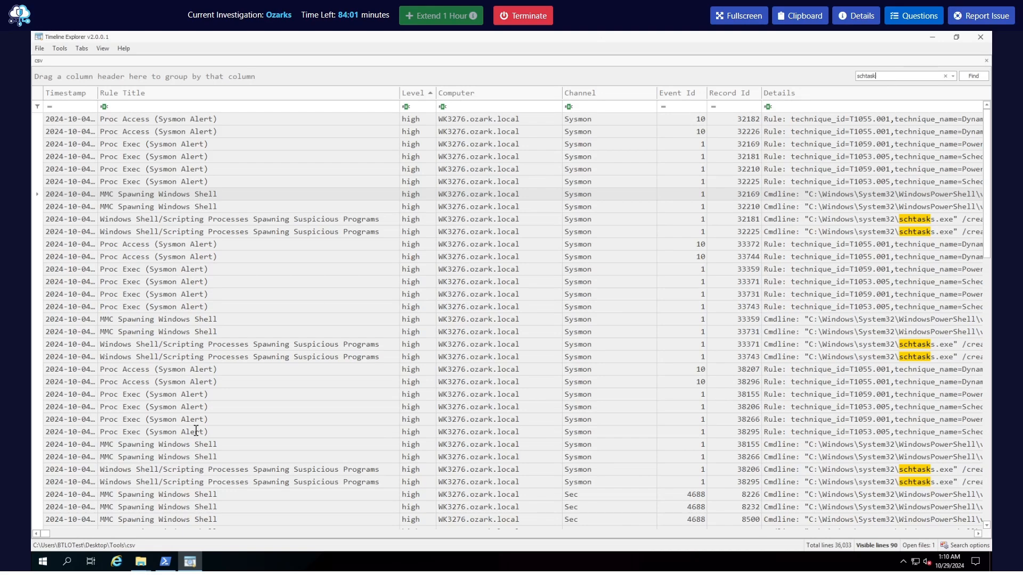
Switch to the PowerShell window and inspect the top critical alerts in the Hayabusa results summary for the C2 tool name
click(166, 562)
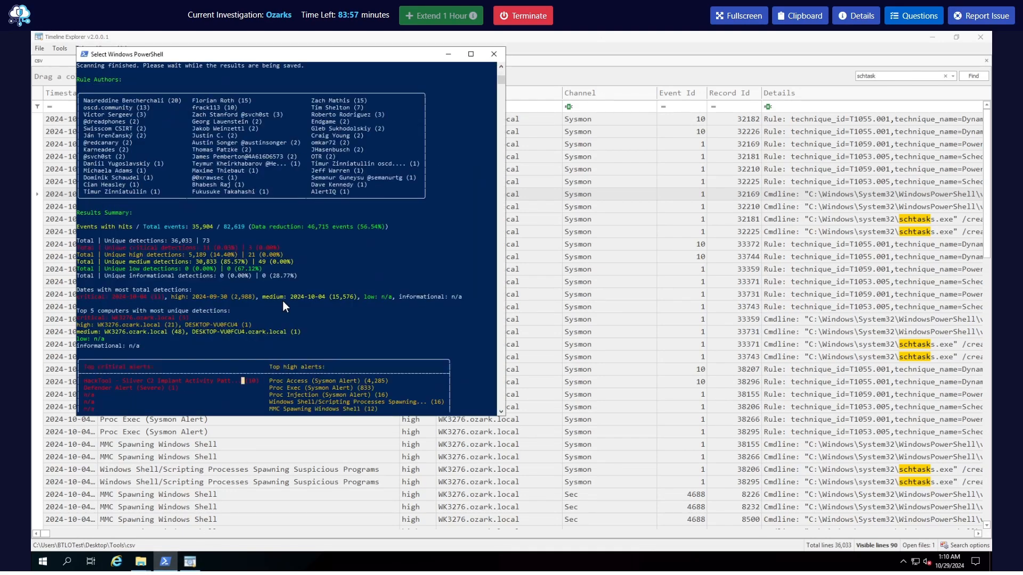
scroll(158, 306, down, 4)
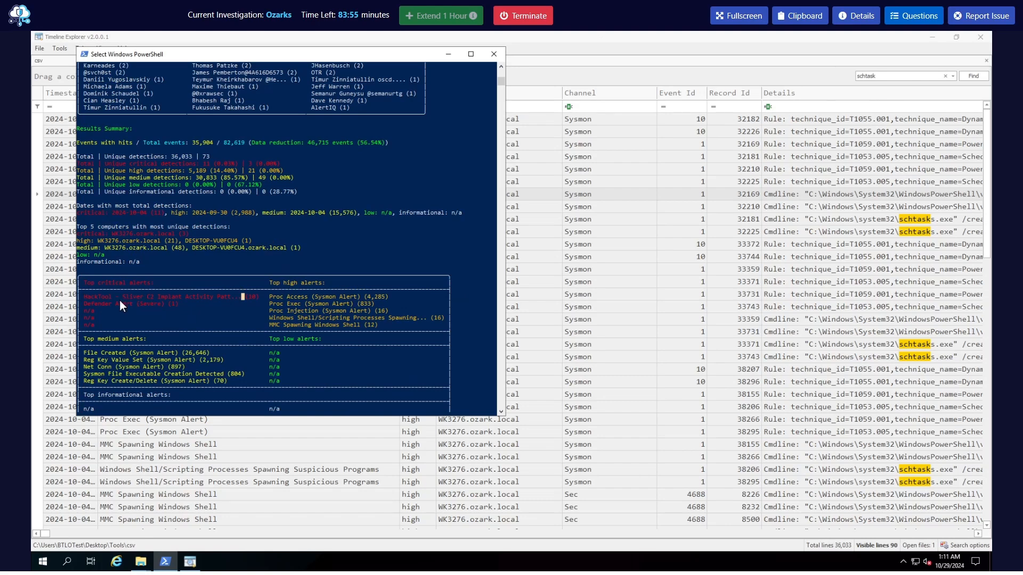
drag(122, 297, 157, 298)
drag(85, 284, 142, 283)
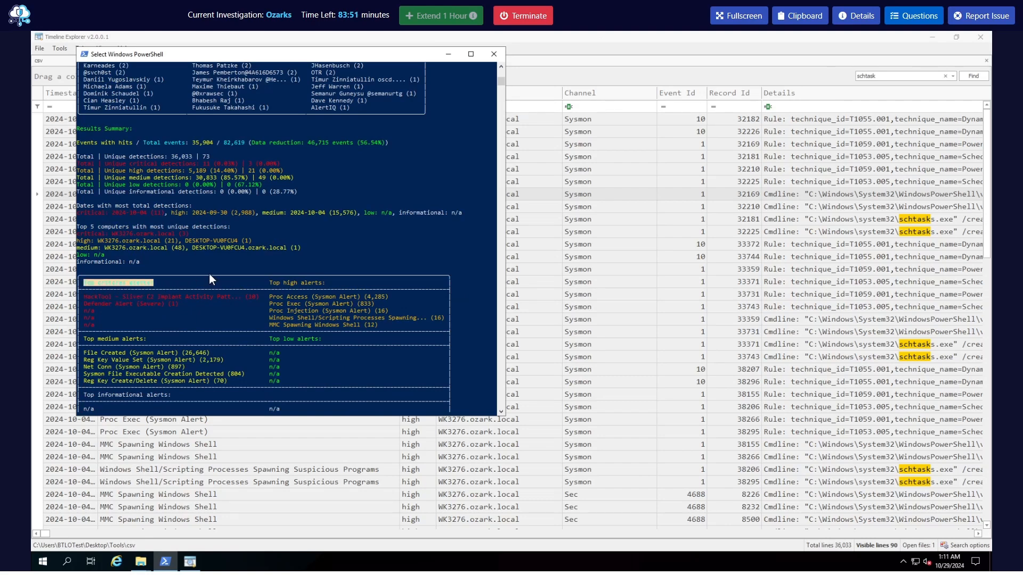
click(218, 262)
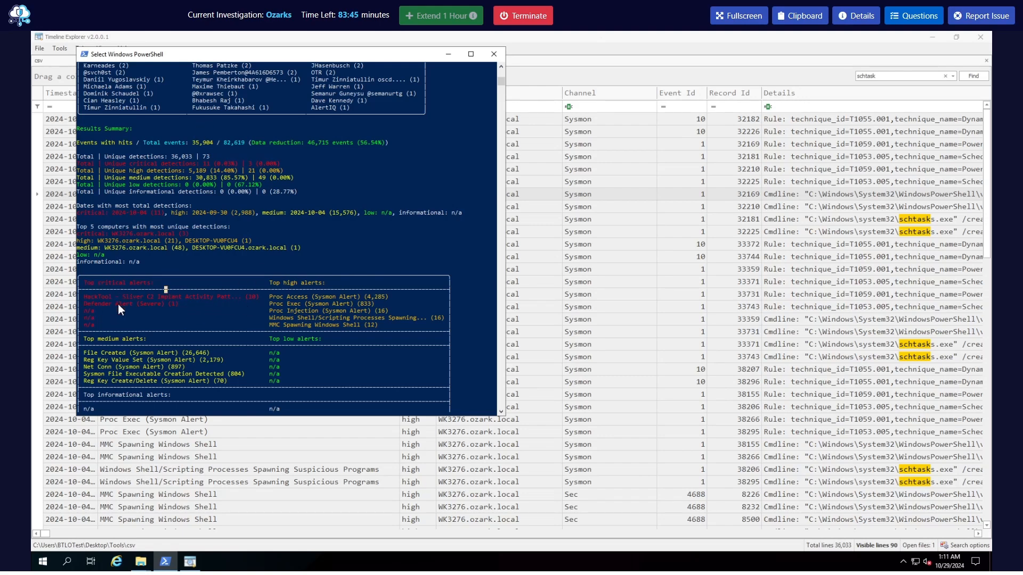
drag(156, 297, 122, 297)
Answer Q6 with the C2 tool name Sliver and submit it
click(914, 16)
scroll(857, 354, down, 5)
click(836, 229)
text(Sliver)
key(Return)
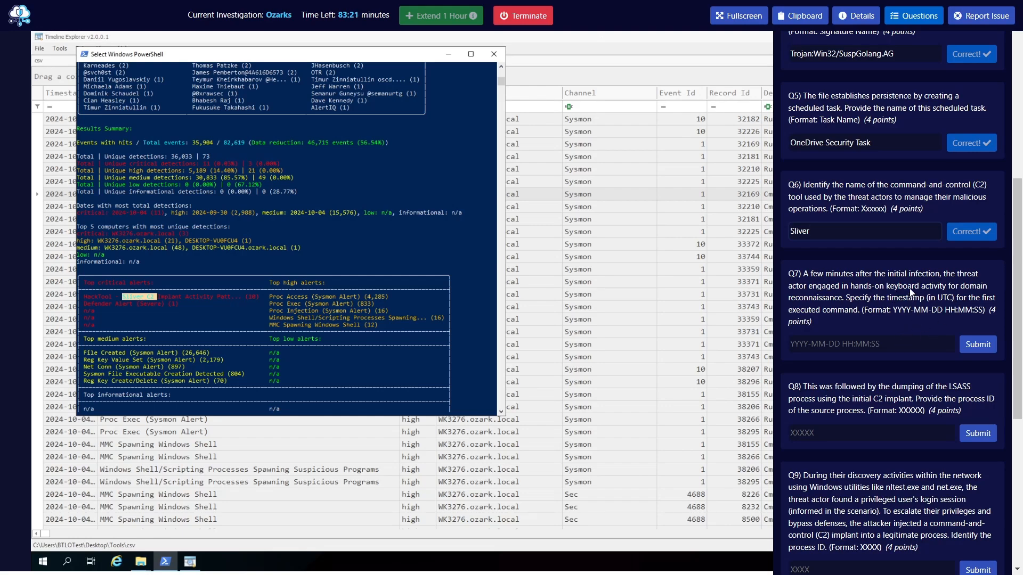
Read question Q7 about the domain reconnaissance activity and the timestamp of its first executed command
mouse_move(963, 288)
mouse_down()
mouse_move(806, 298)
mouse_move(968, 289)
mouse_up()
click(847, 301)
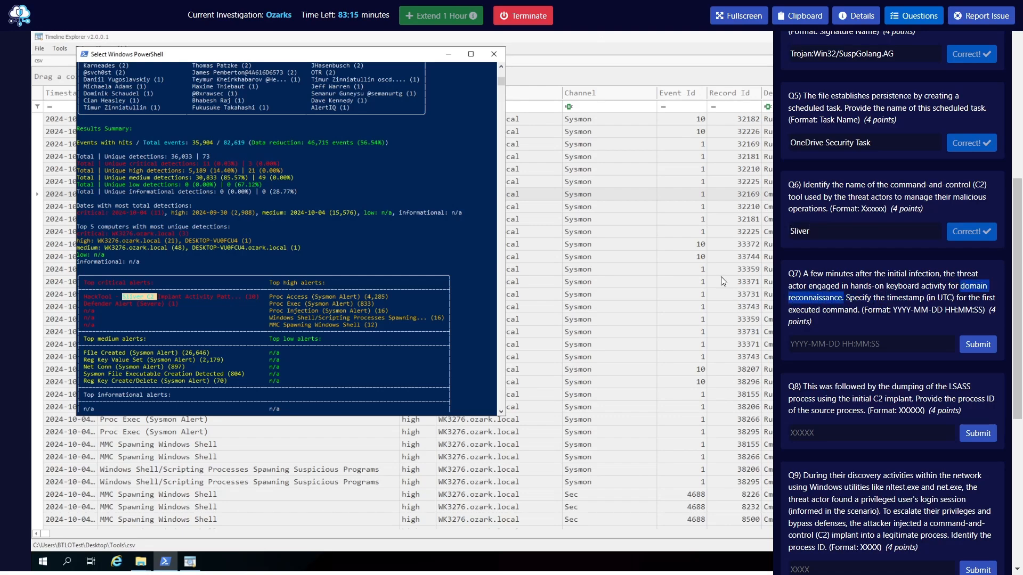
click(823, 289)
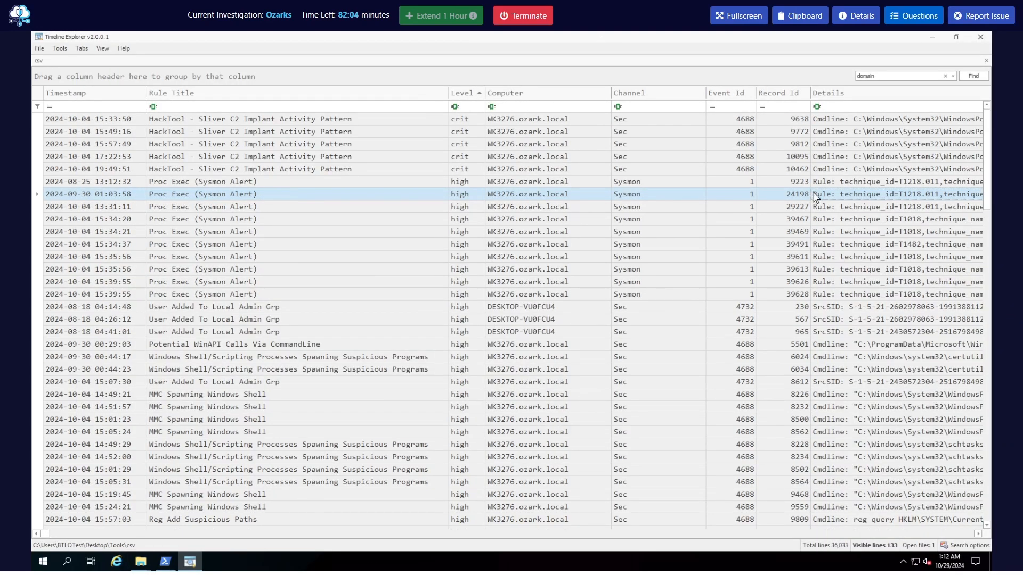
Examine the Details column of the events found for domain, looking for domain reconnaissance commands
click(978, 533)
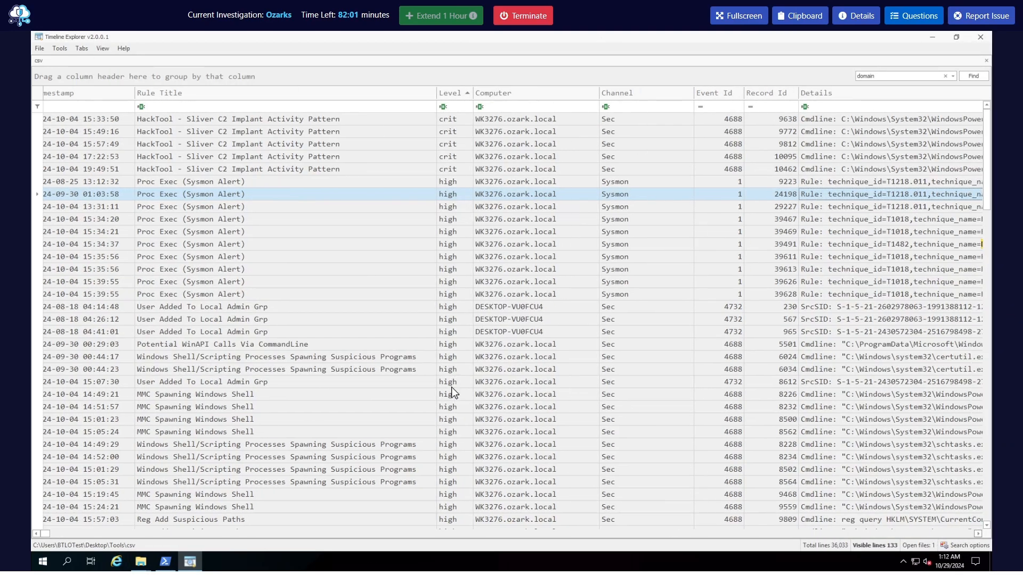
click(978, 534)
click(978, 534)
click(977, 534)
click(978, 533)
click(978, 534)
click(978, 533)
click(978, 534)
click(978, 533)
click(978, 534)
click(977, 534)
click(978, 534)
click(978, 534)
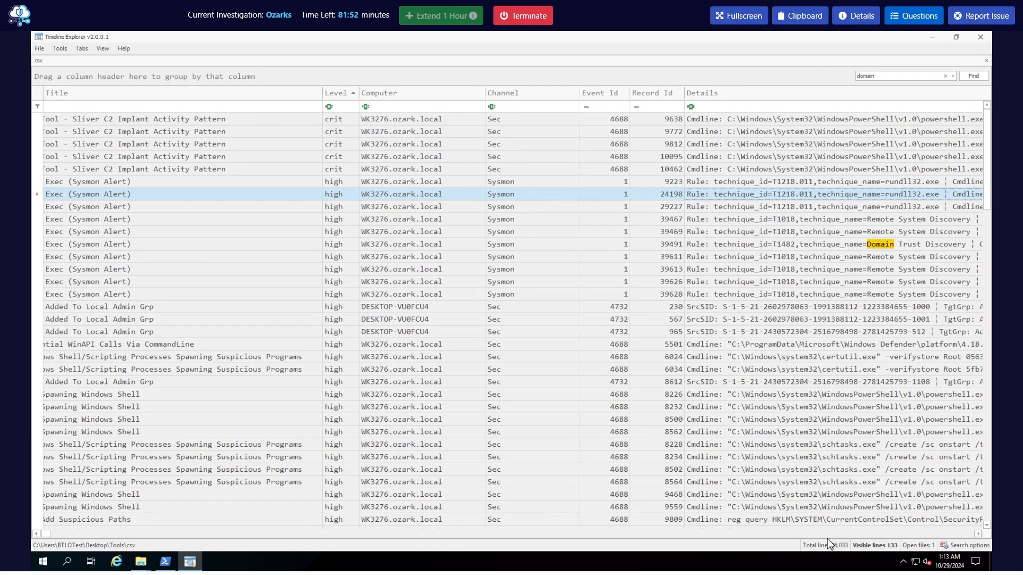
click(978, 534)
click(978, 534)
click(977, 533)
click(978, 534)
click(978, 534)
click(978, 533)
click(978, 533)
click(978, 534)
click(978, 534)
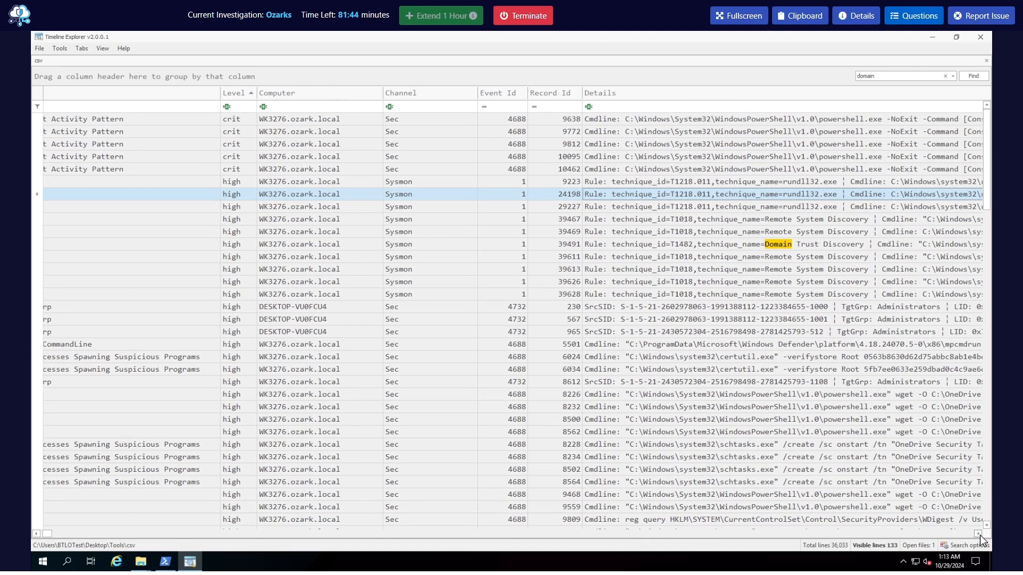
click(978, 533)
click(978, 534)
click(978, 533)
click(978, 534)
click(978, 533)
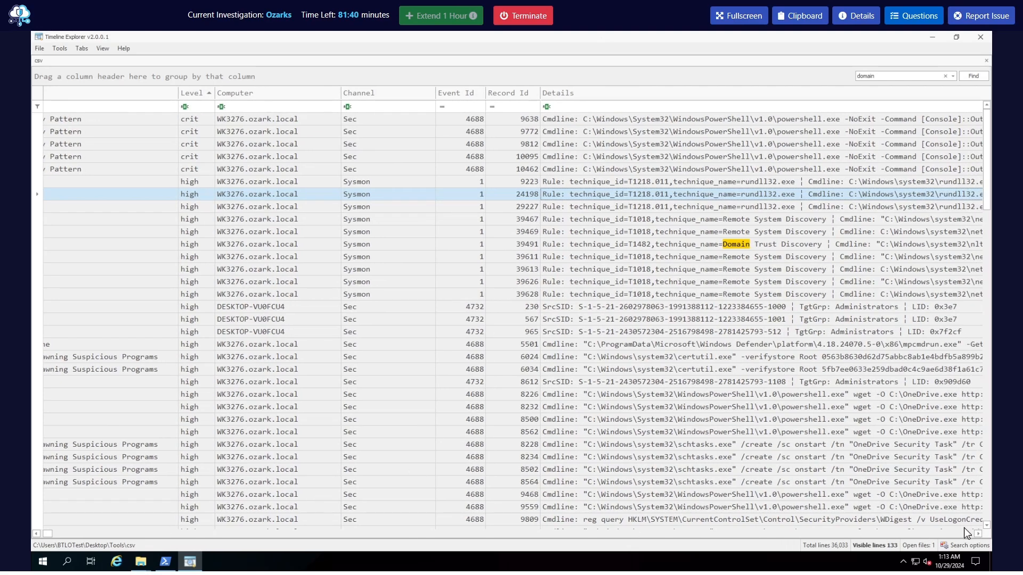
click(978, 534)
click(978, 534)
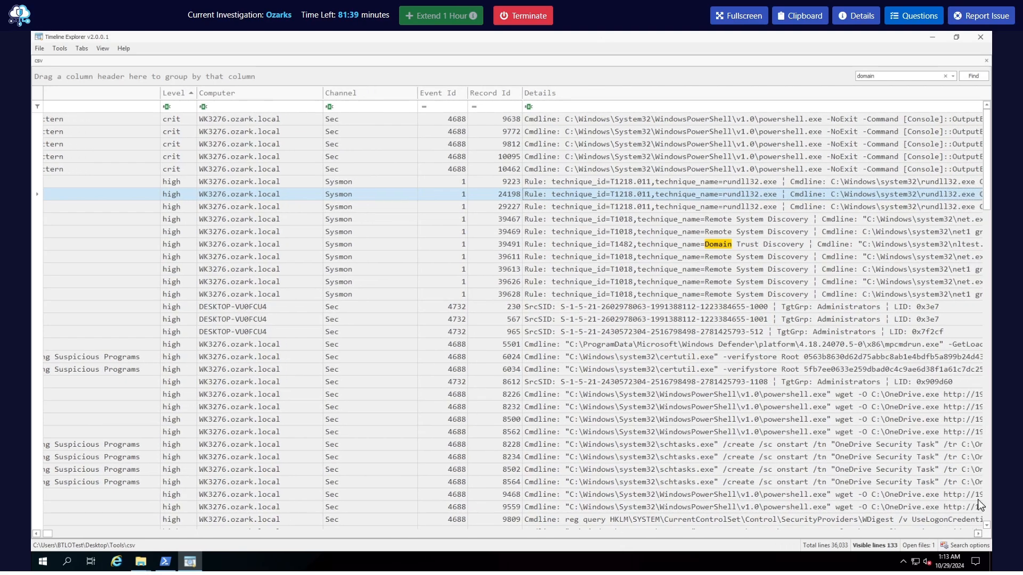
double_click(888, 77)
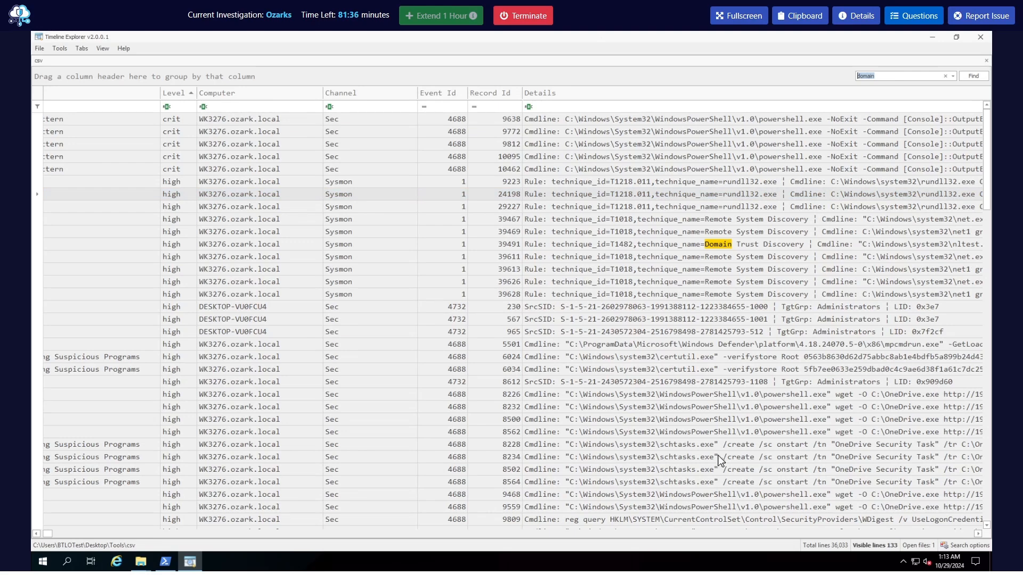
drag(978, 534, 977, 534)
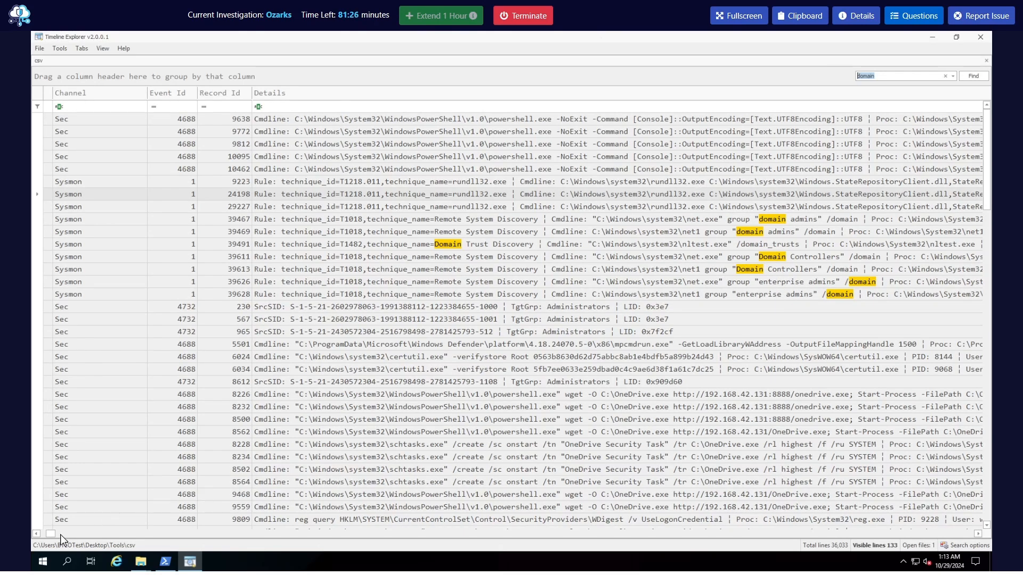
Return to the Timestamp column and widen it, then reread the Q7 wording about the first executed command
drag(51, 533, 41, 533)
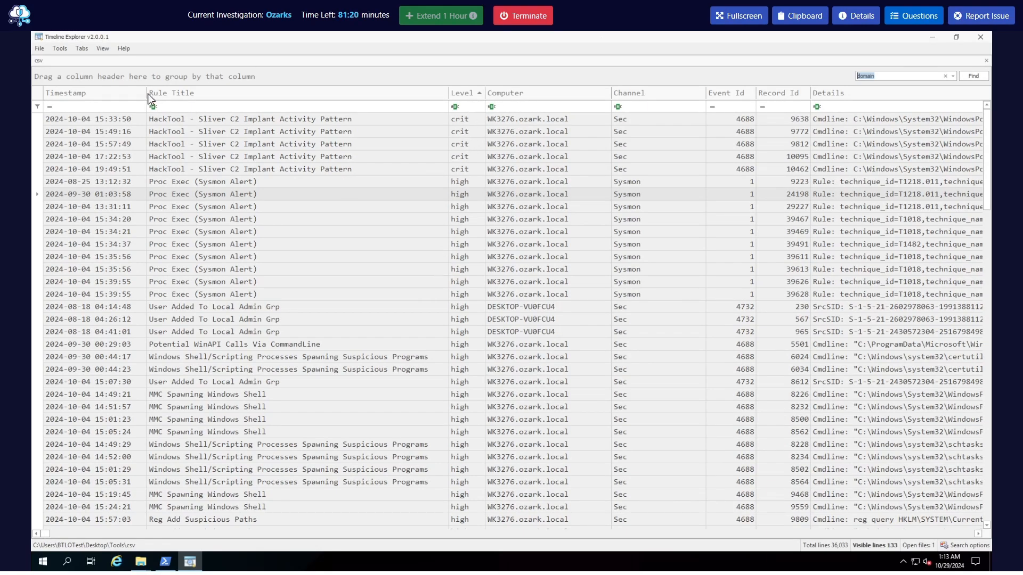
drag(148, 96, 218, 100)
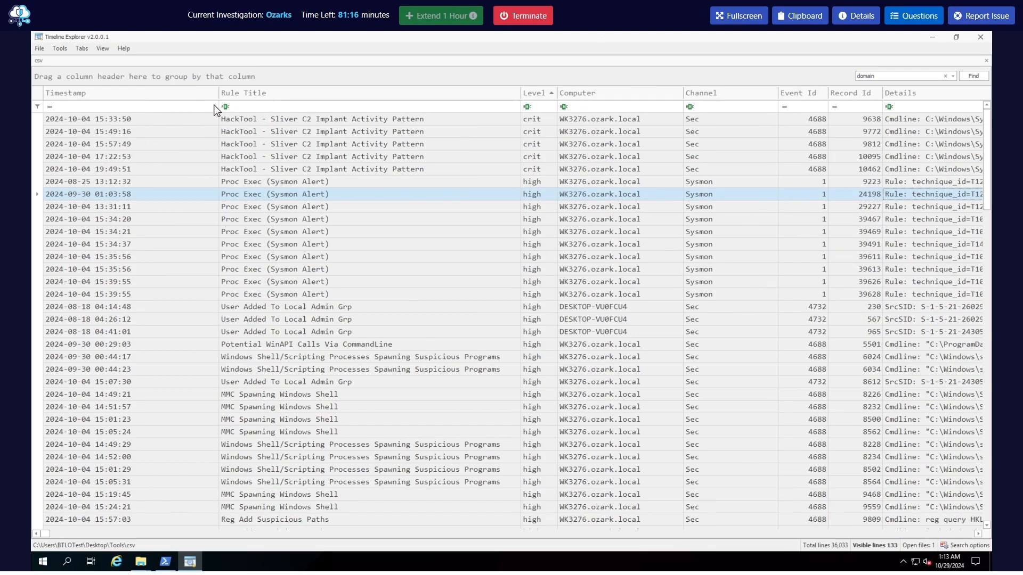
click(916, 20)
scroll(889, 238, down, 5)
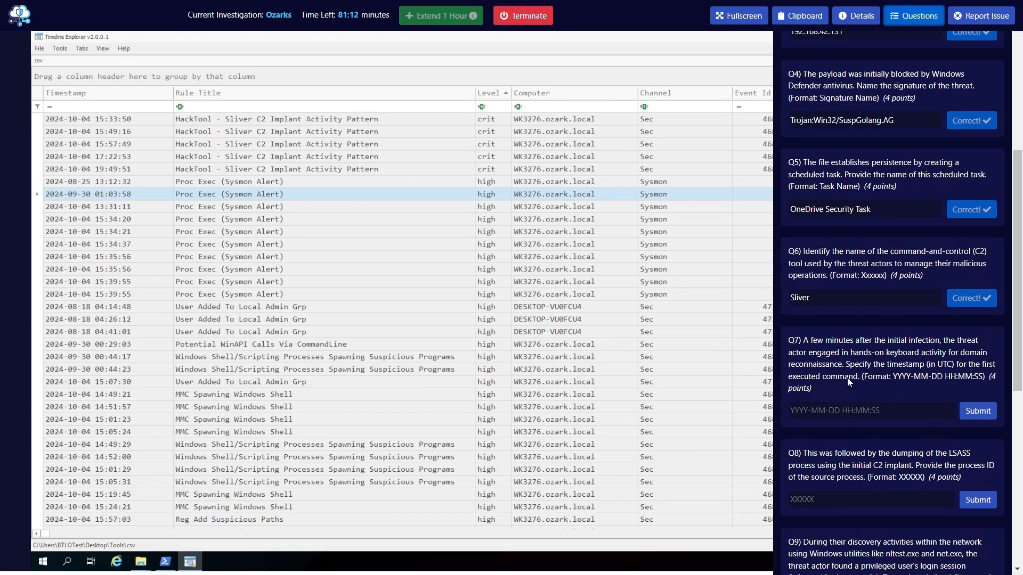
drag(846, 368, 861, 369)
drag(795, 380, 857, 379)
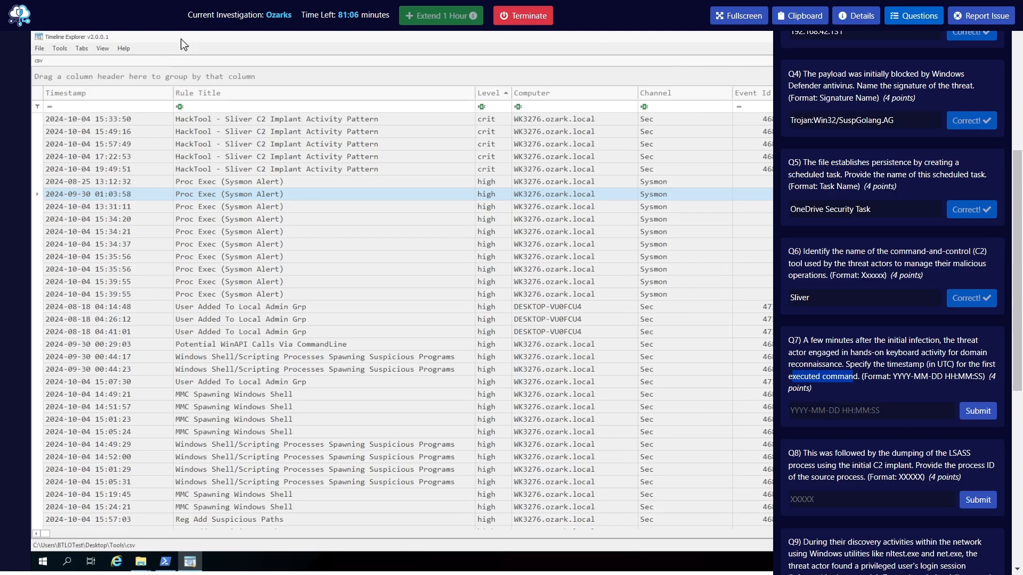
Sort the timeline by Timestamp in ascending order and filter the Details column for domain
click(136, 101)
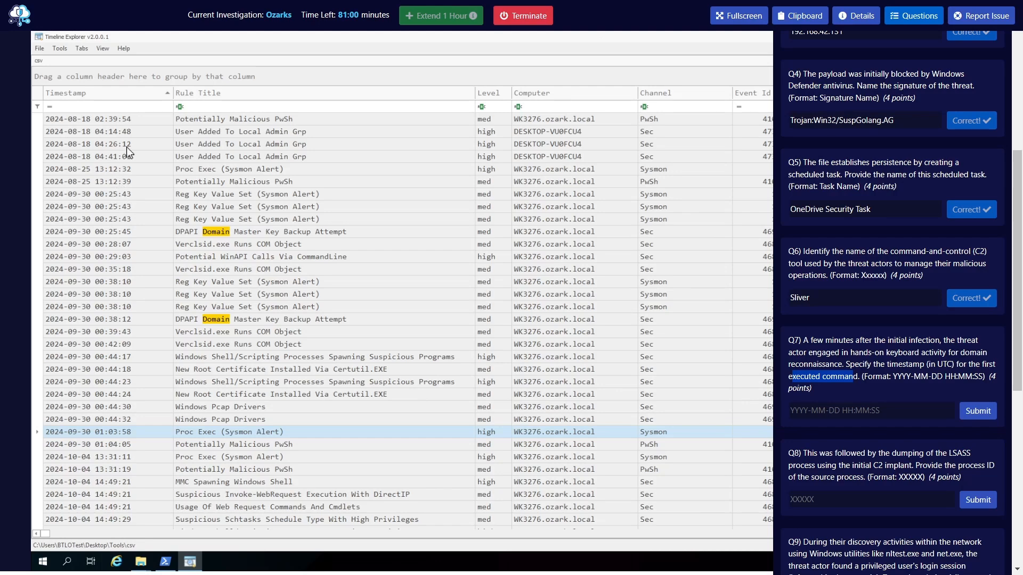
click(904, 22)
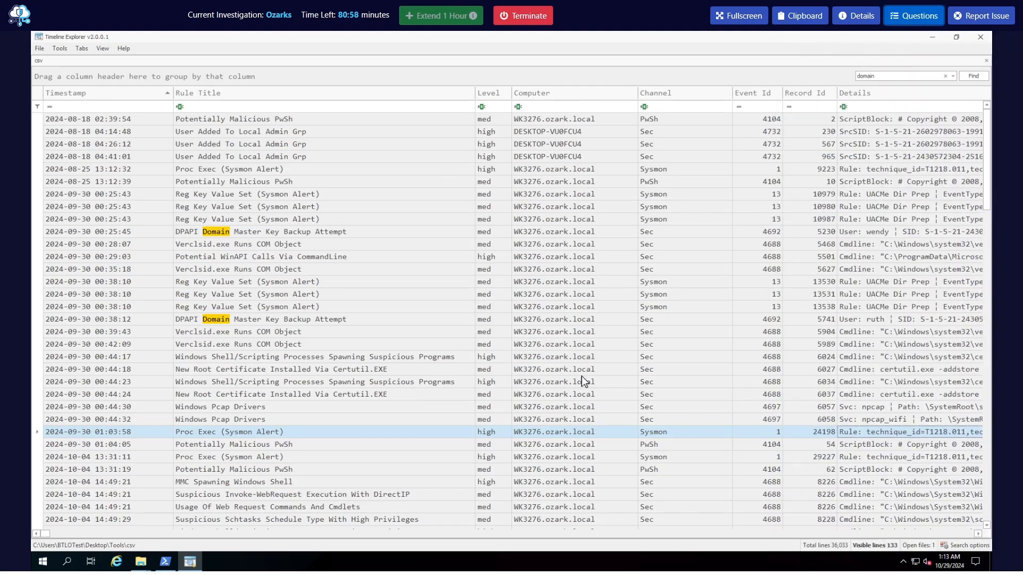
click(971, 78)
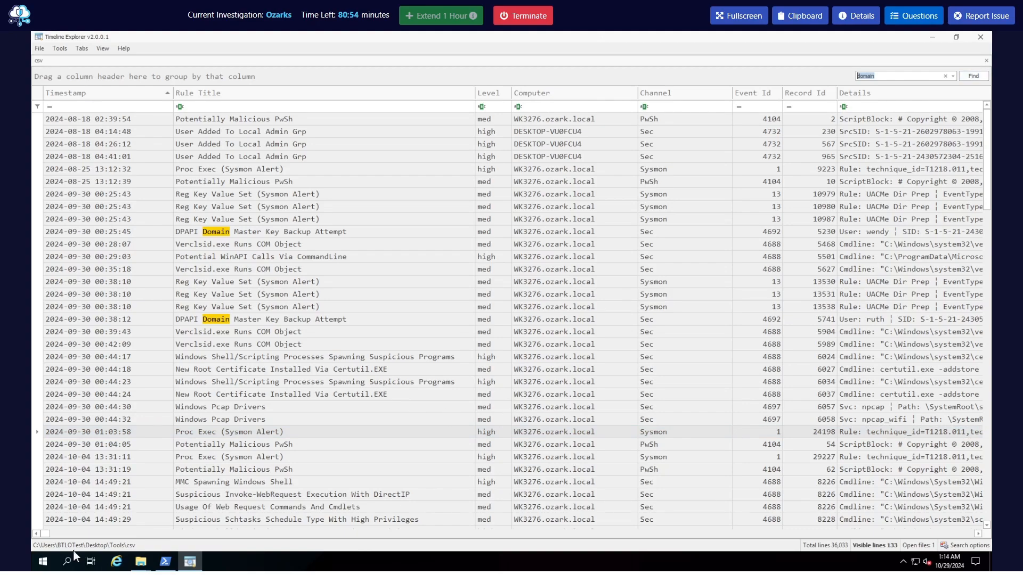
mouse_move(46, 534)
mouse_down()
mouse_move(65, 535)
mouse_move(50, 539)
mouse_up()
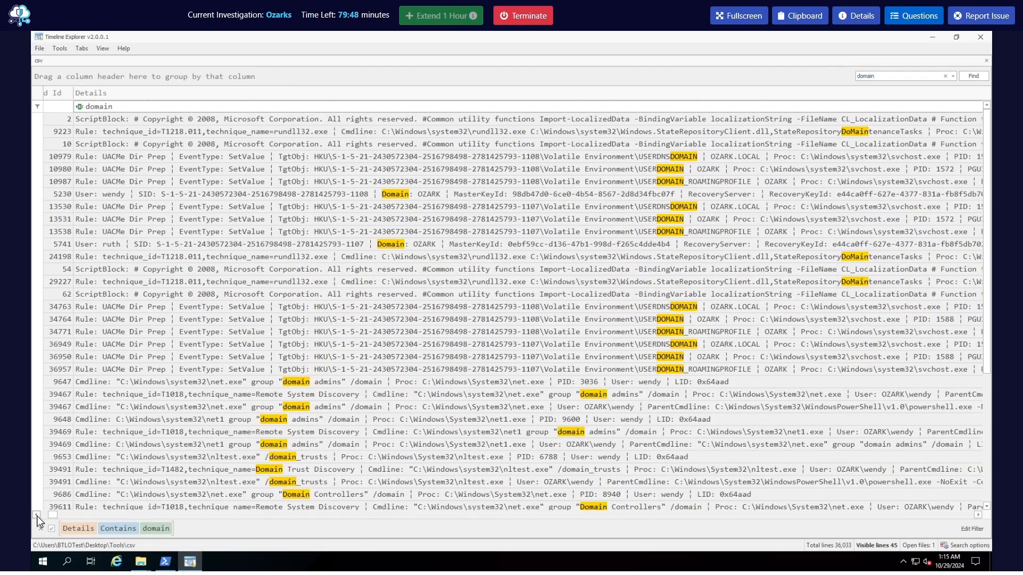
drag(36, 515, 37, 515)
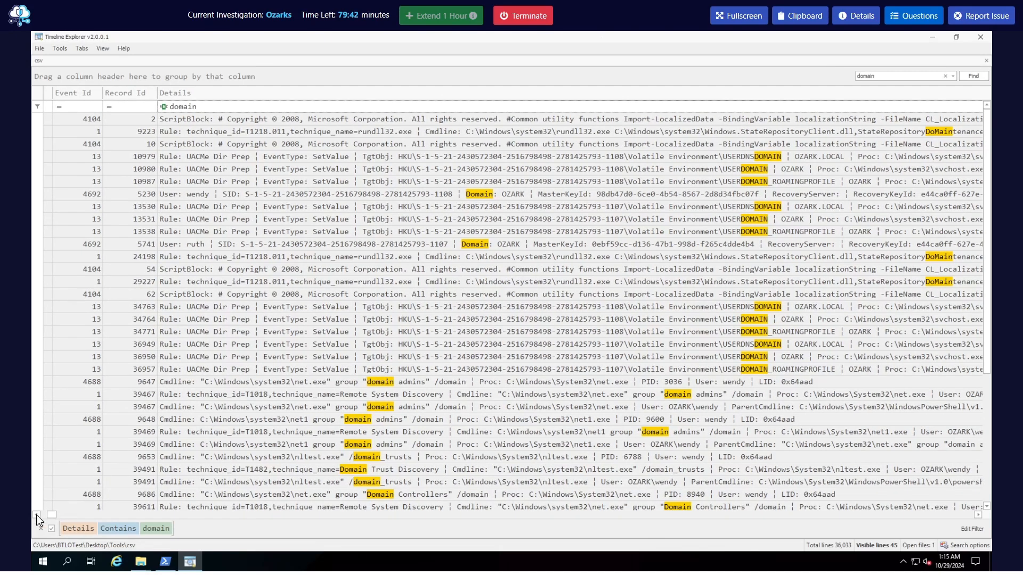
Select the first net.exe group "domain admins" command among the filtered events and locate its timestamp
drag(36, 515, 37, 515)
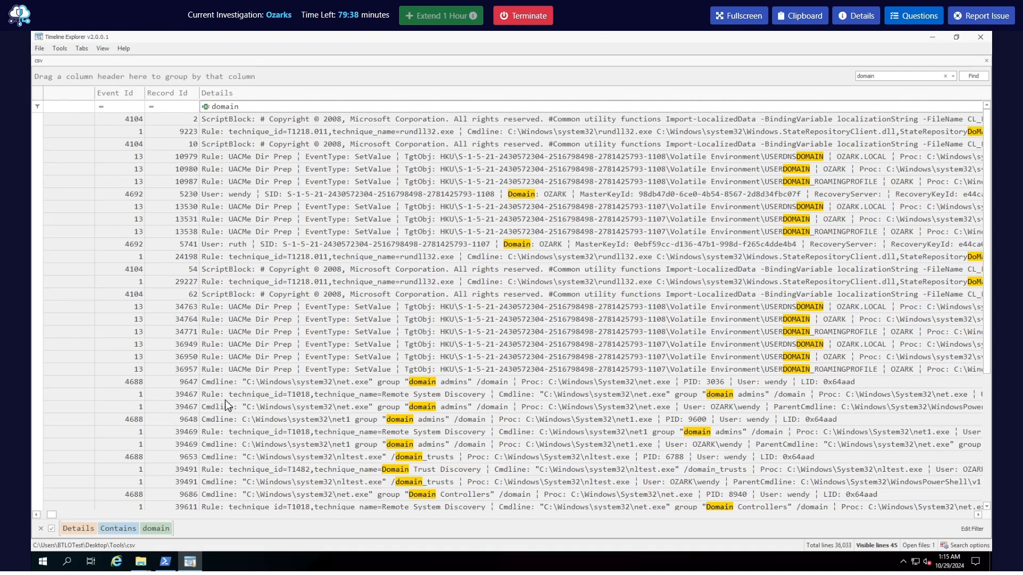
click(213, 383)
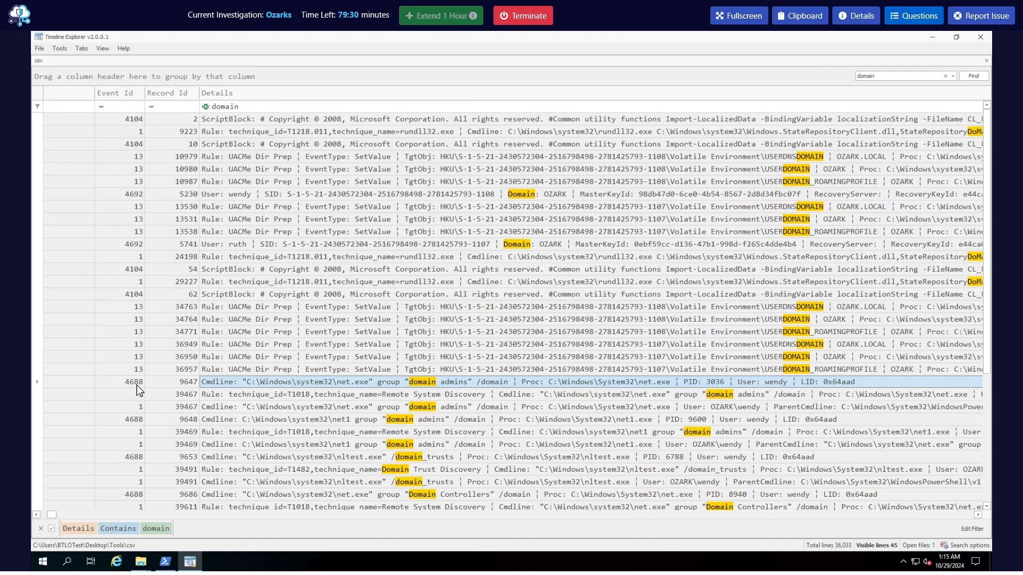
click(37, 514)
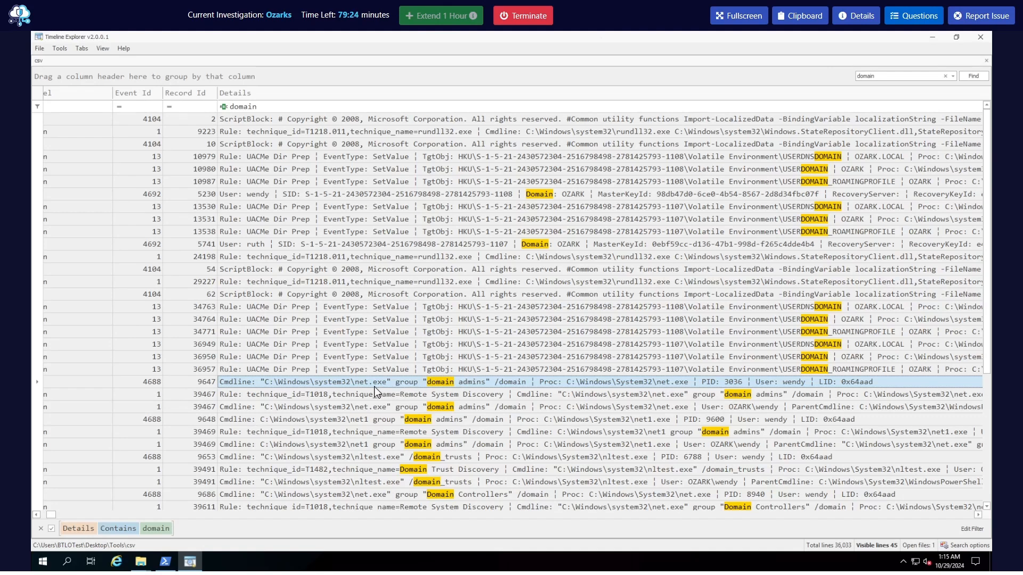
click(35, 515)
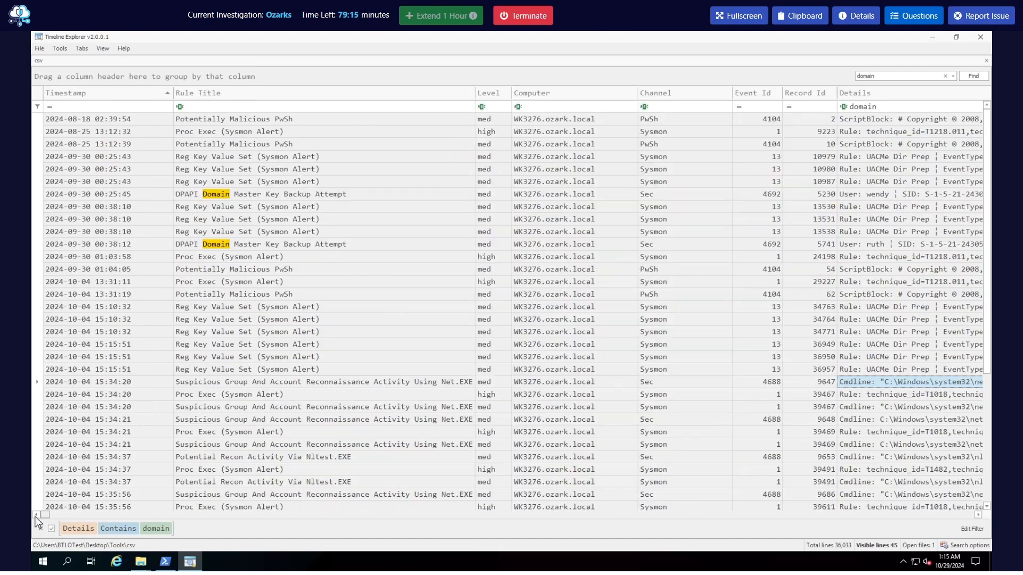
click(118, 384)
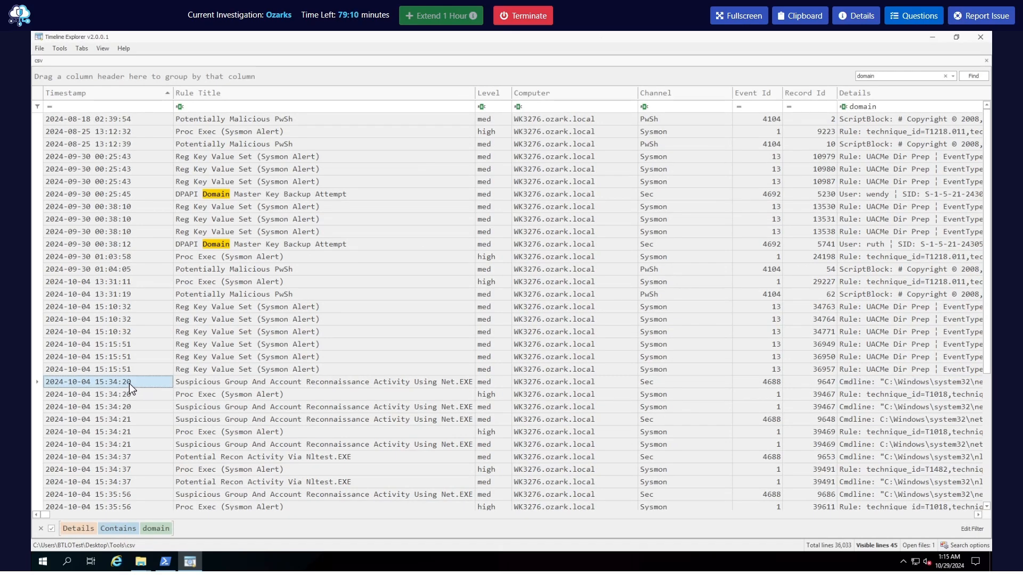
click(913, 16)
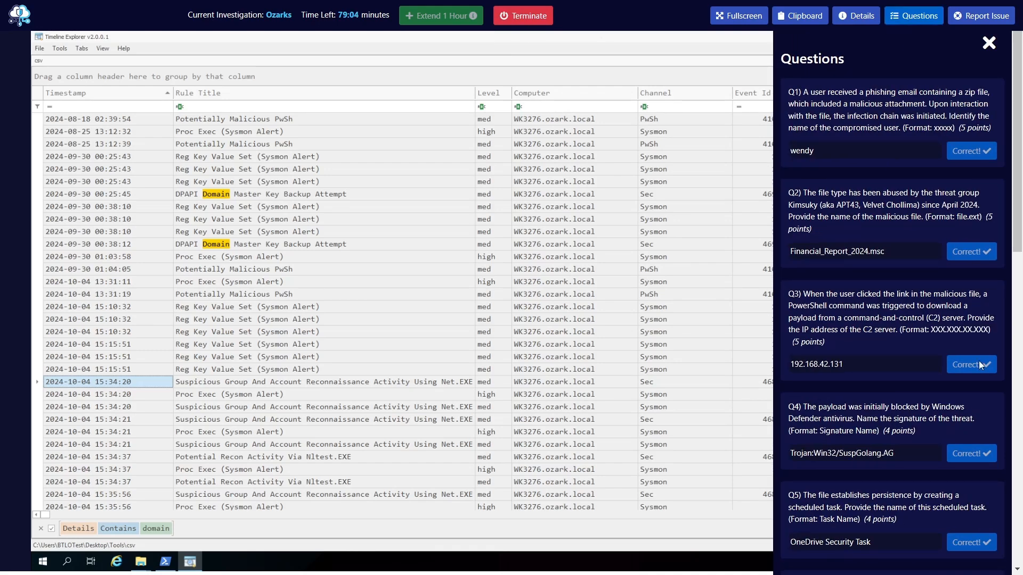
scroll(845, 466, down, 6)
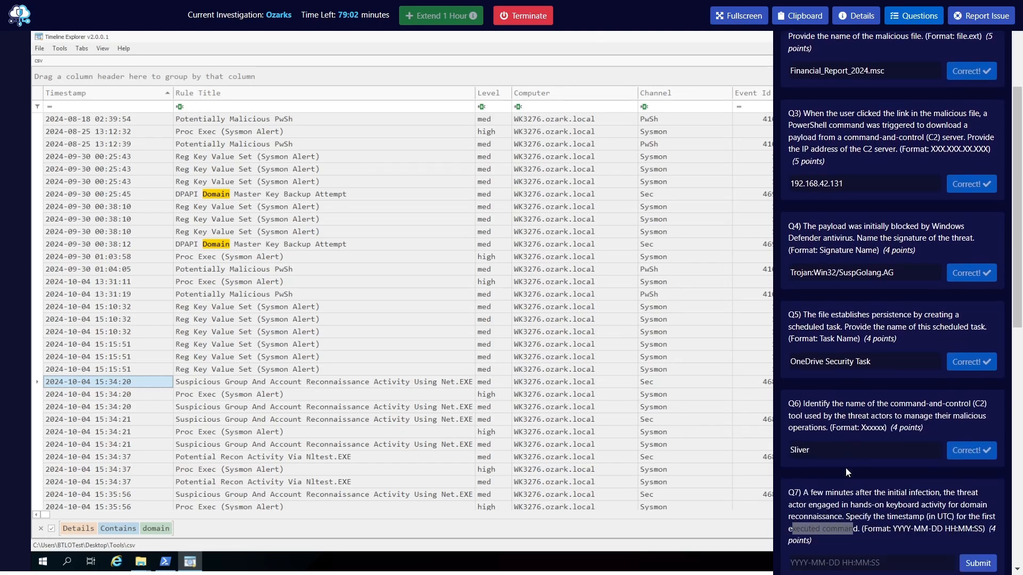
click(837, 416)
text(2024-10-04 15:34)
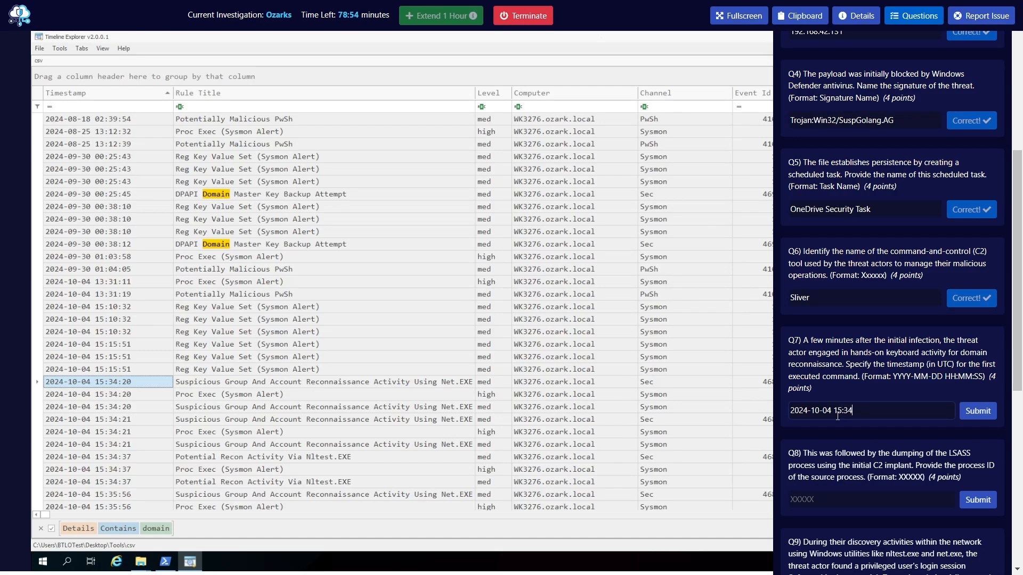
text(:20)
key(Return)
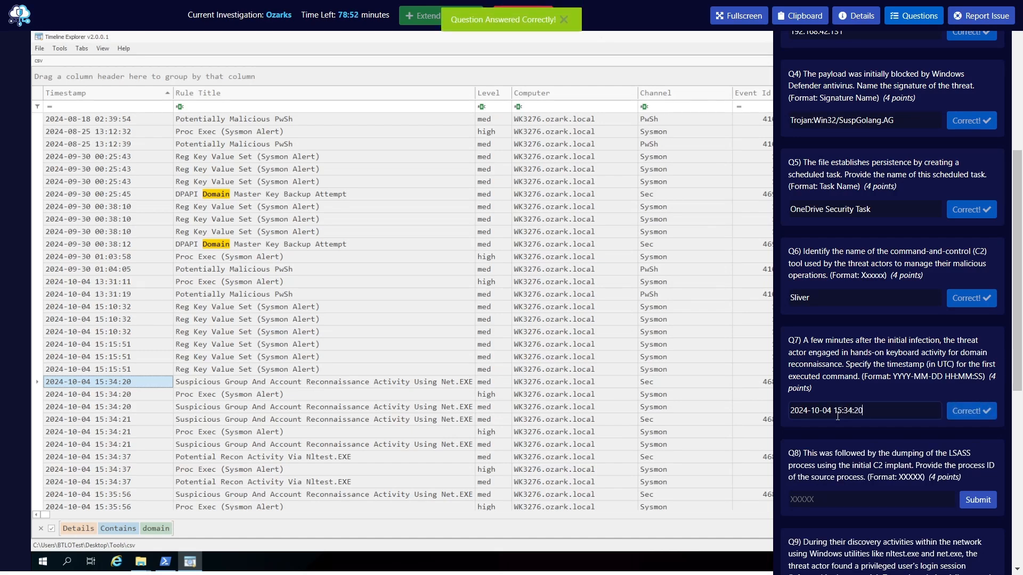
Read question Q8 about the LSASS process dump through the initial C2 implant and the source process ID it asks for
click(903, 28)
click(903, 28)
scroll(825, 380, down, 9)
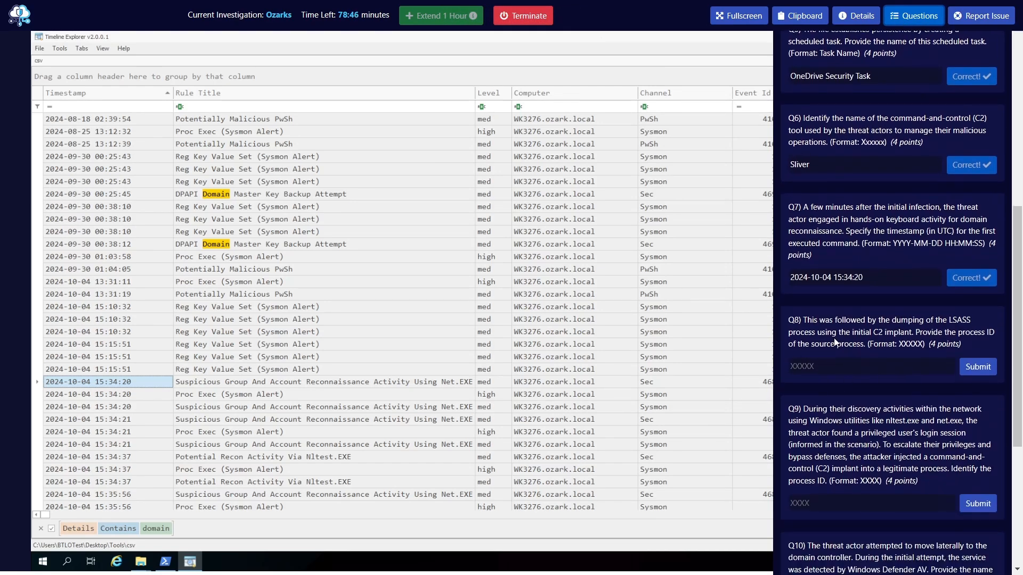
drag(803, 325, 963, 324)
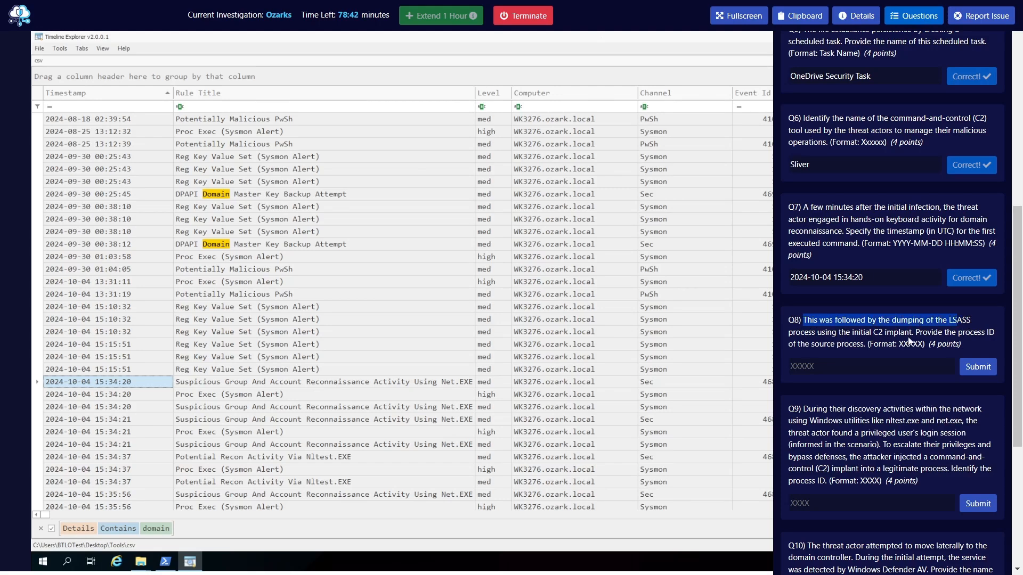
drag(917, 332, 982, 335)
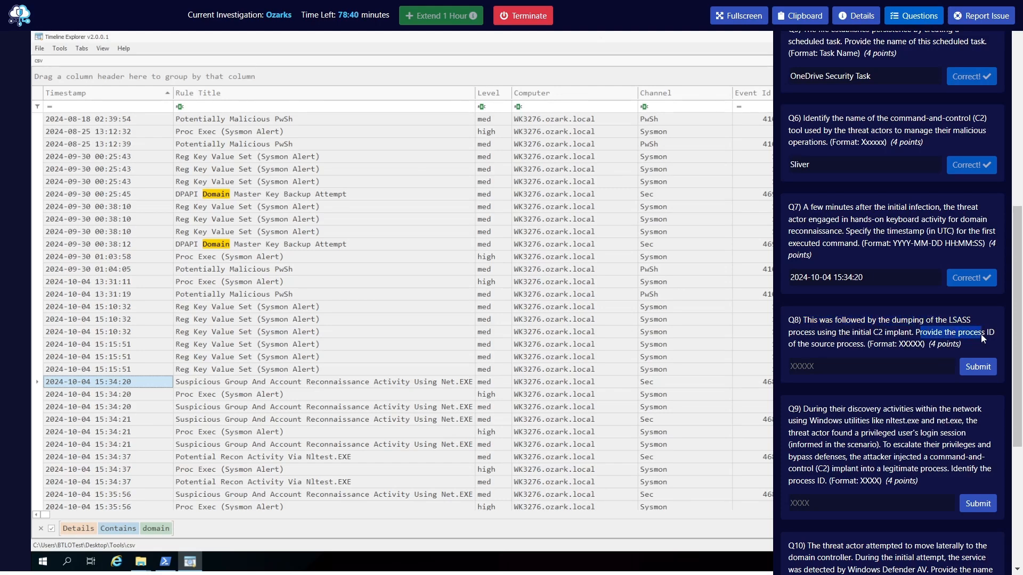
click(827, 343)
click(917, 20)
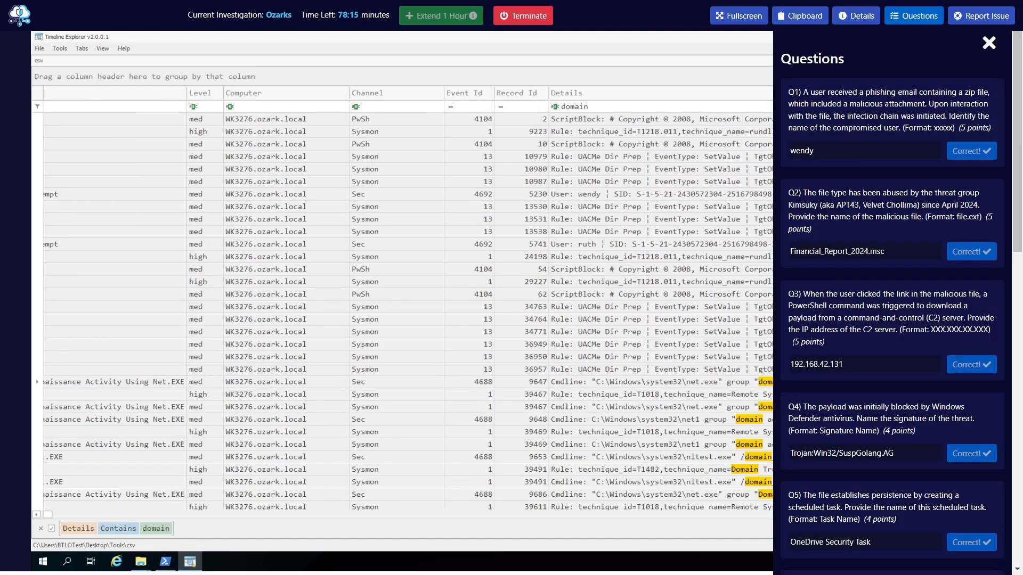
scroll(858, 416, down, 9)
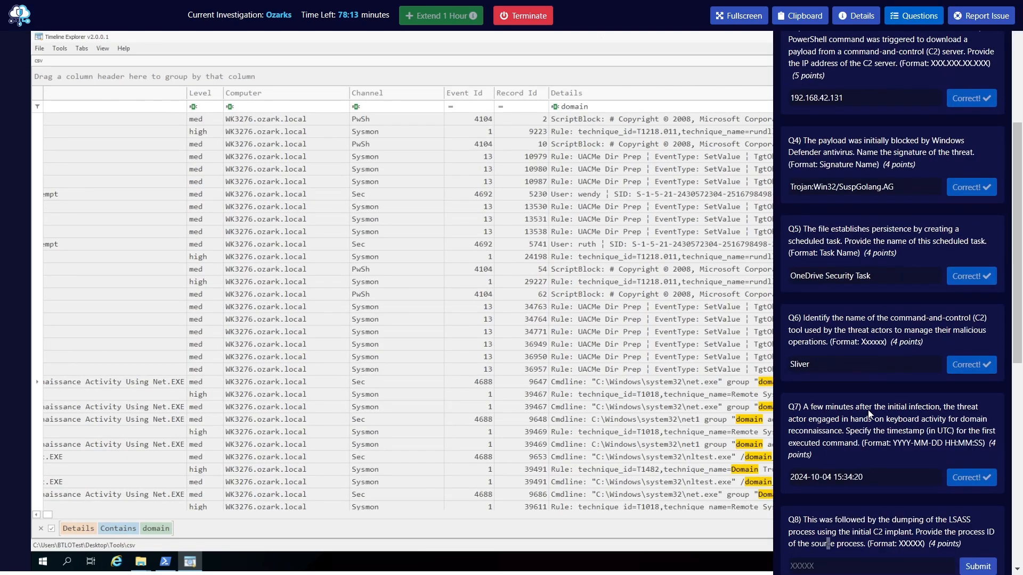
drag(891, 321, 869, 333)
drag(804, 333, 902, 334)
click(939, 337)
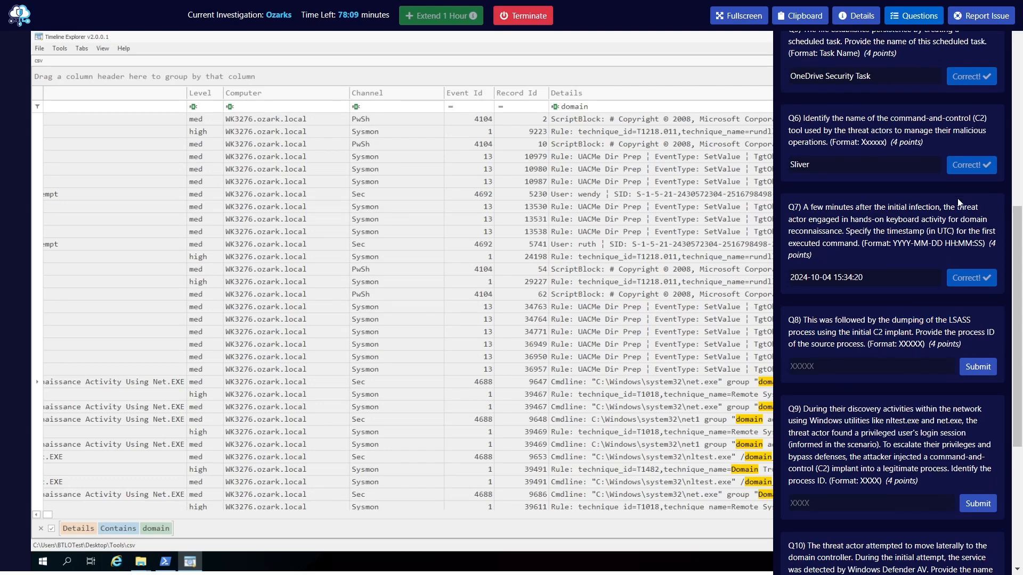
click(924, 19)
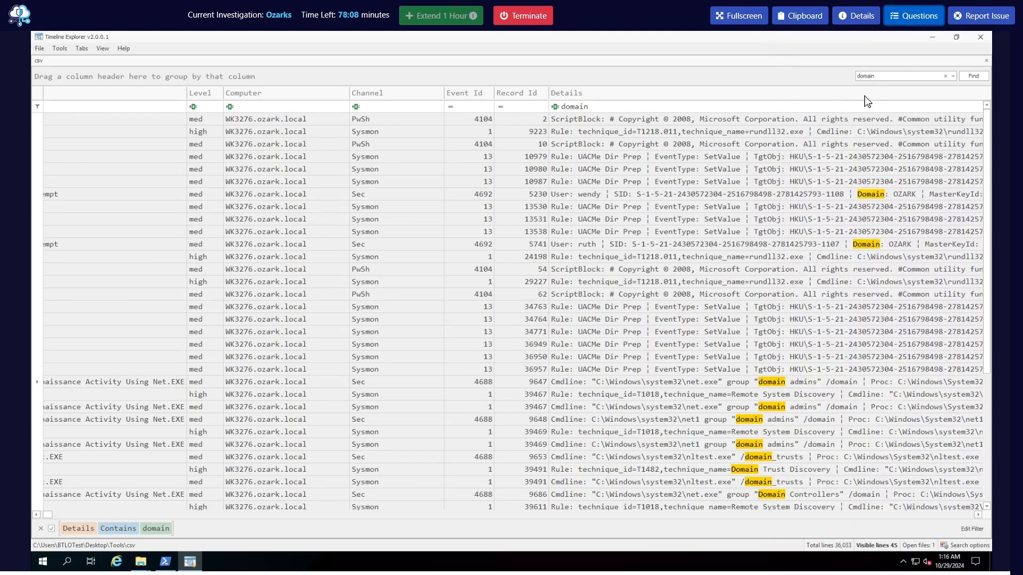
Try to filter the Details column for lsass, and restore the domain filter
click(570, 107)
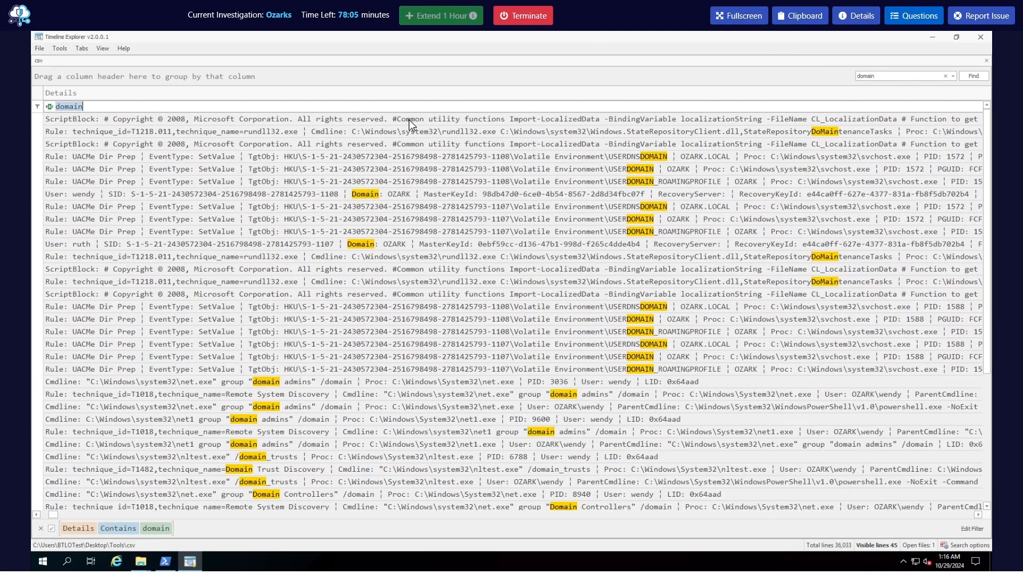
text(lsass)
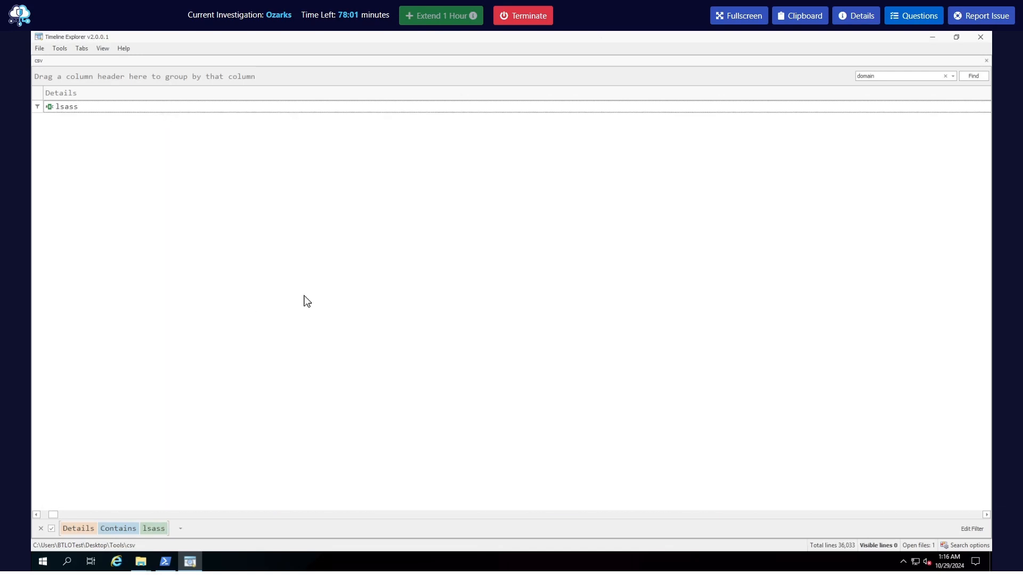
drag(52, 514, 41, 515)
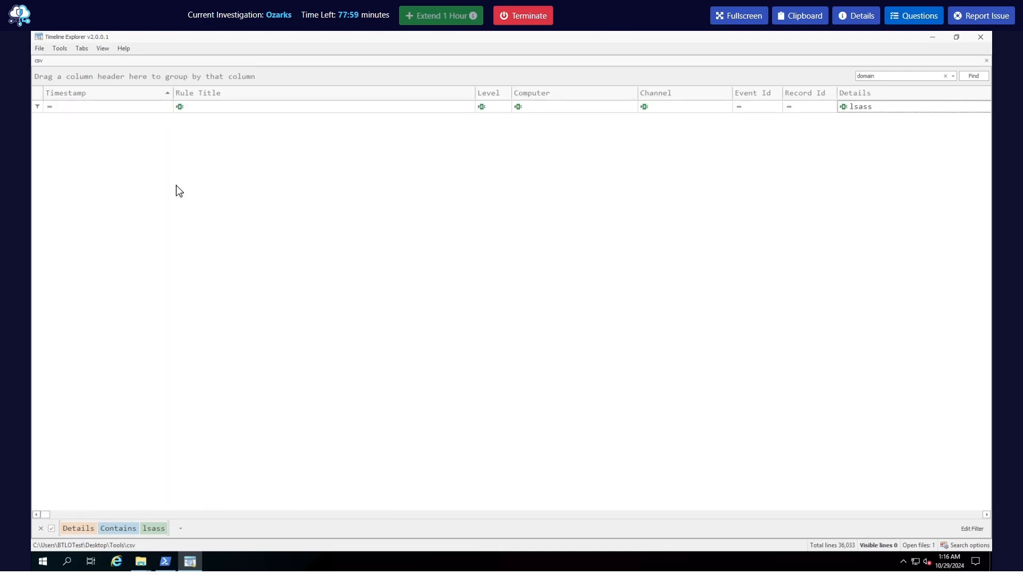
click(895, 108)
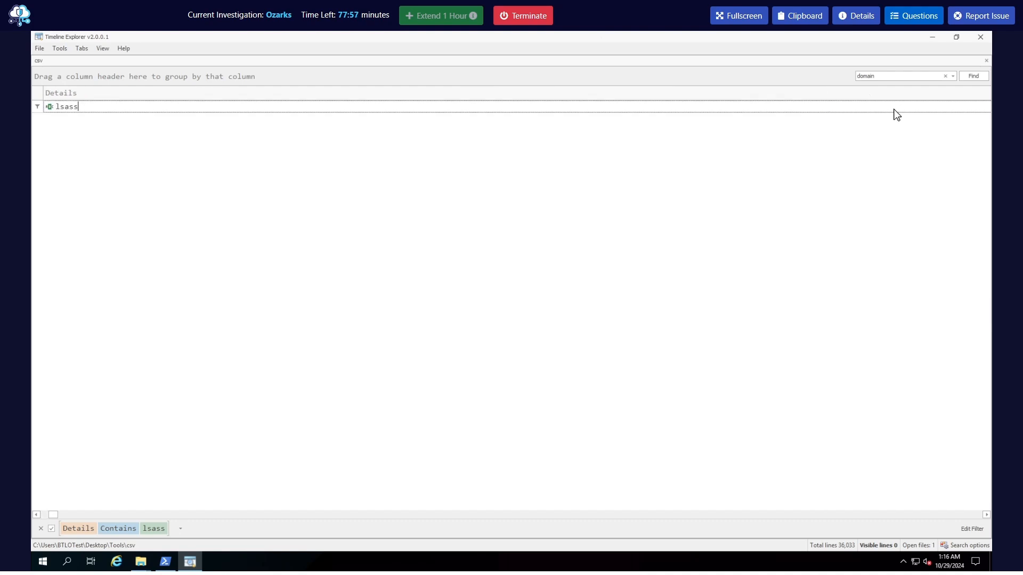
key(BackSpace)
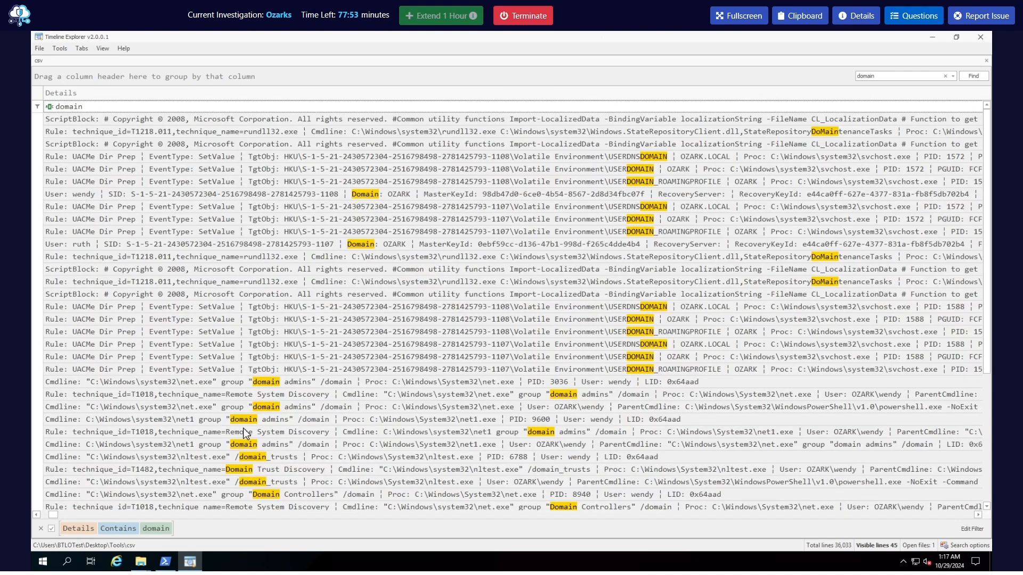
Examine the process IDs of the net.exe and net1.exe "domain admins" commands in the Details column
click(334, 384)
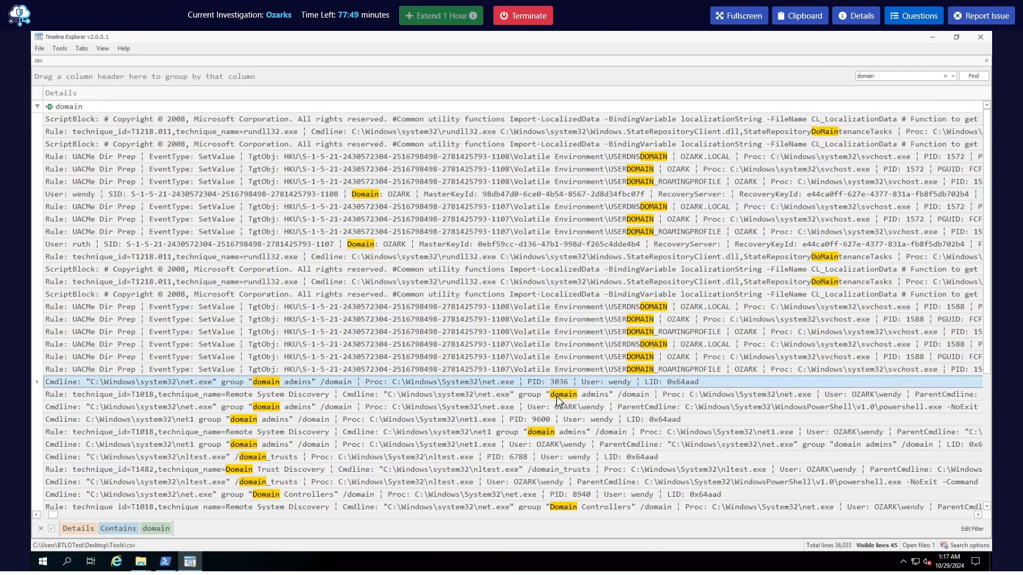
click(541, 399)
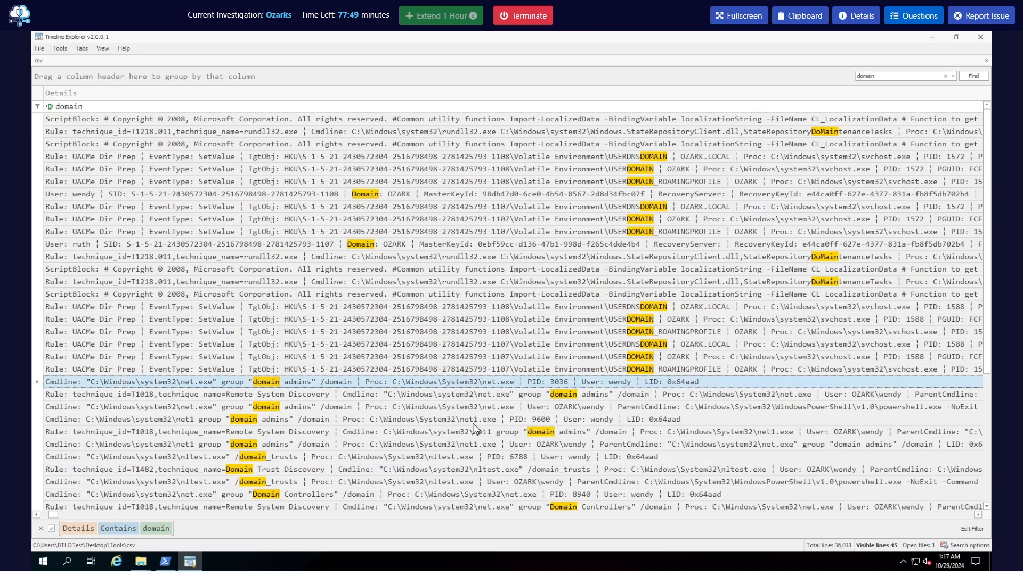
click(542, 421)
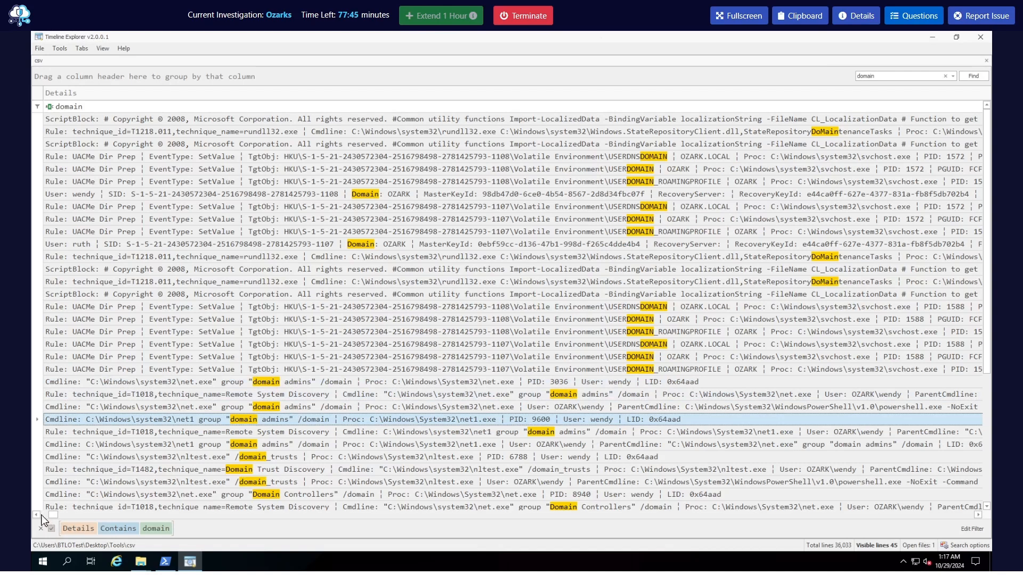
click(37, 514)
click(36, 514)
click(37, 514)
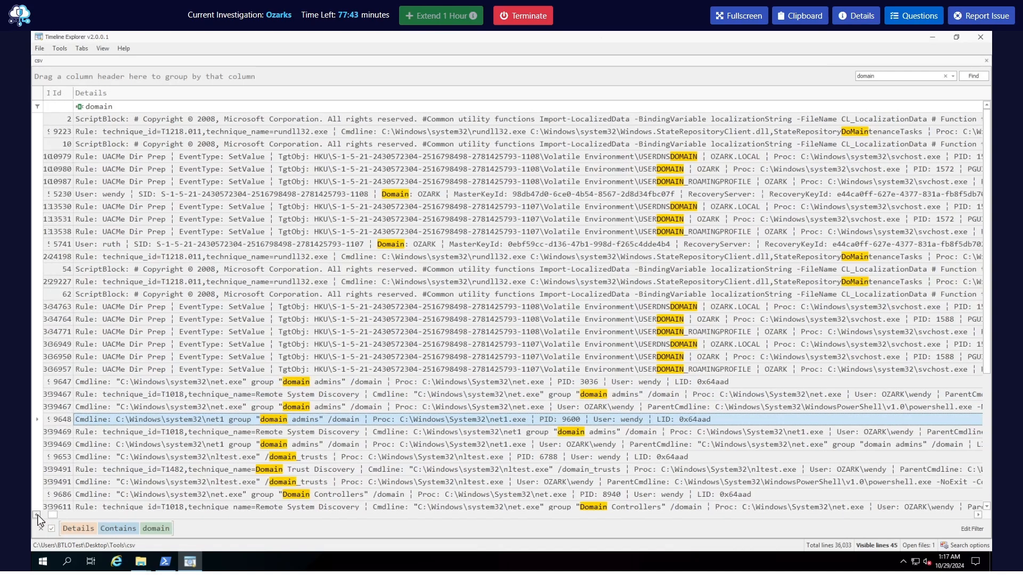
click(37, 515)
click(37, 515)
Review the remaining domain events down to the final UACMe Dir Prep entries, including their process details
scroll(253, 482, down, 3)
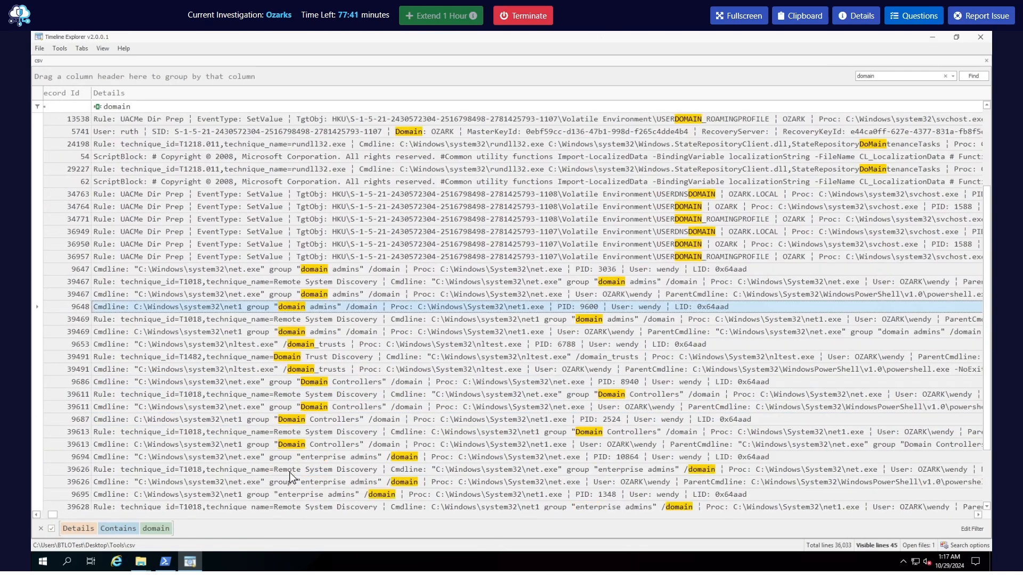
scroll(453, 450, down, 2)
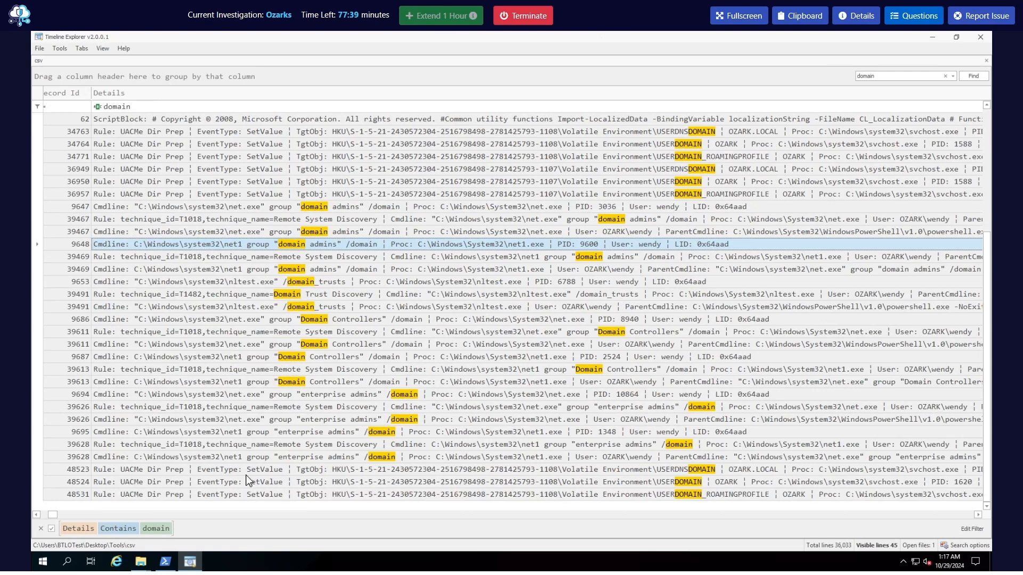
click(456, 472)
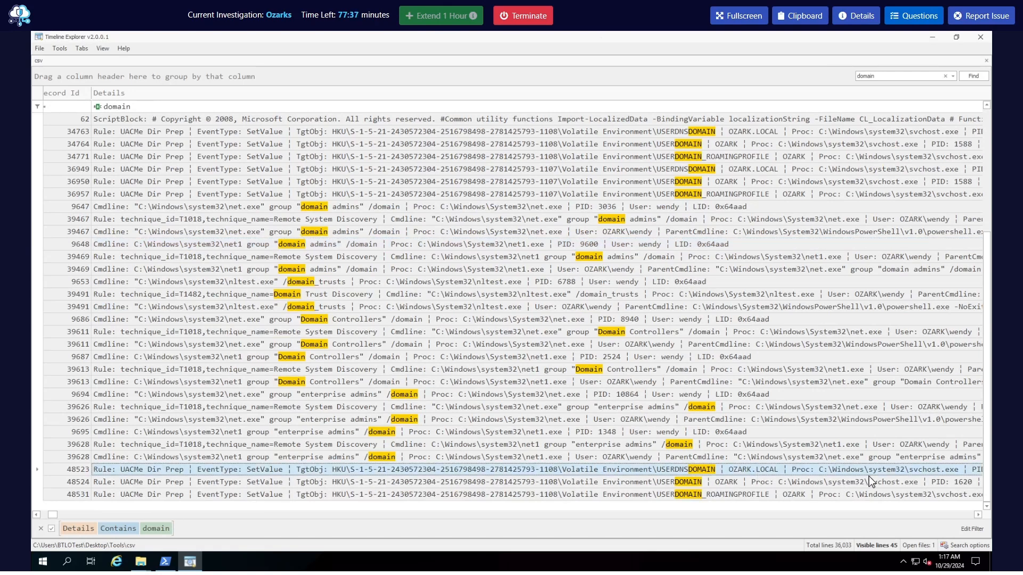
click(977, 515)
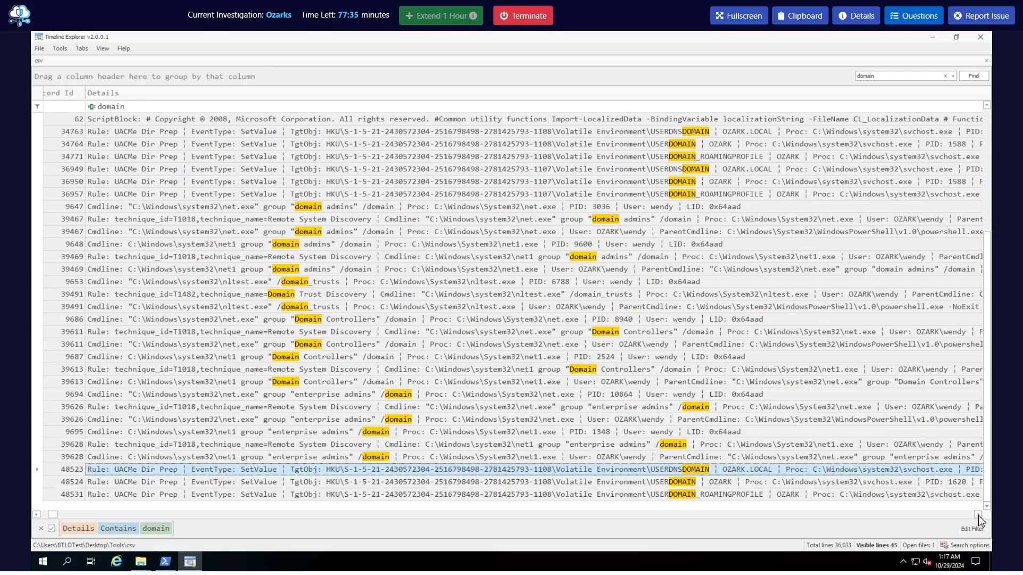
click(977, 515)
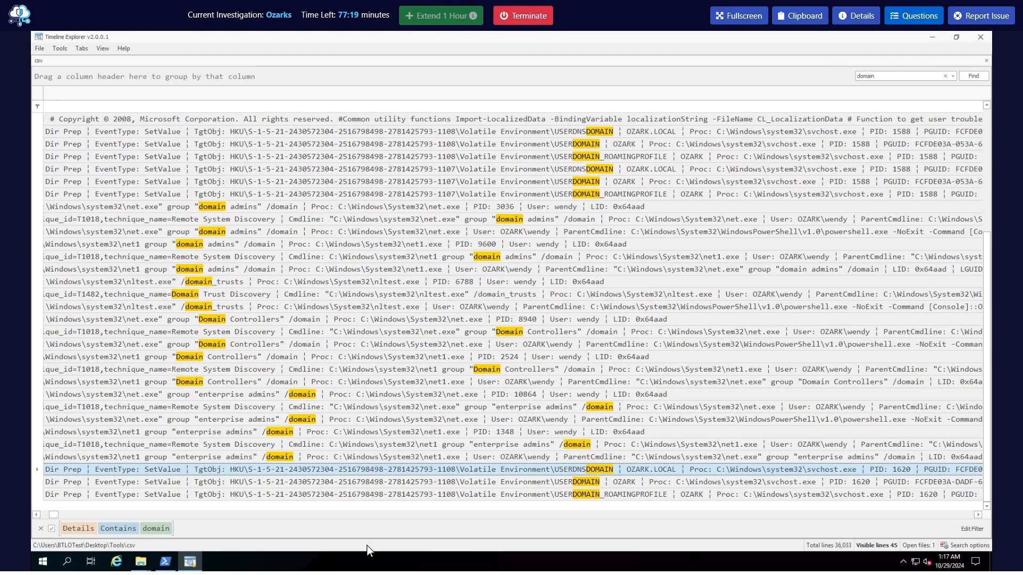
Filter the Details column for lsass.exe and clear the domain search term so the matching events are listed
click(42, 515)
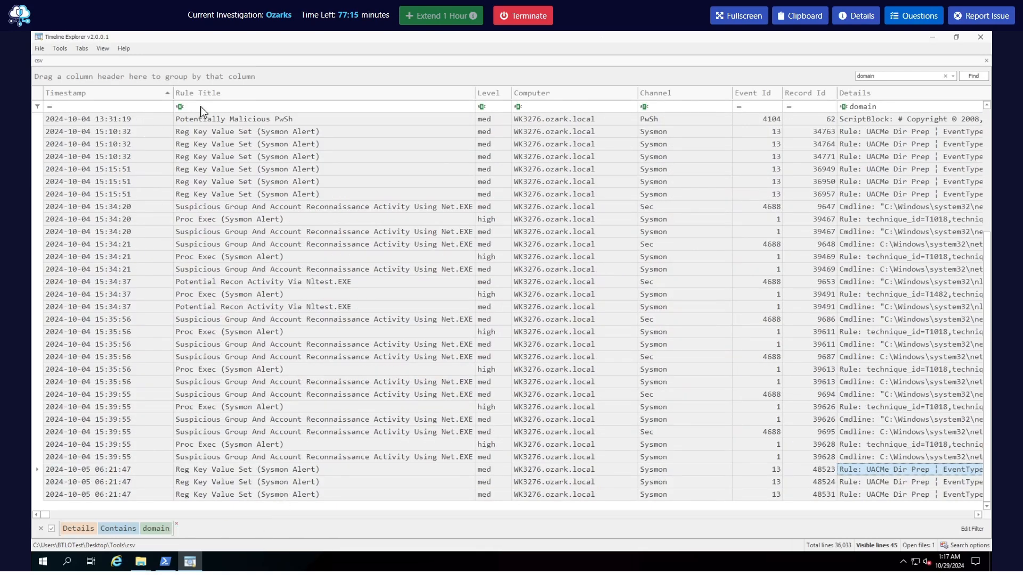
click(867, 107)
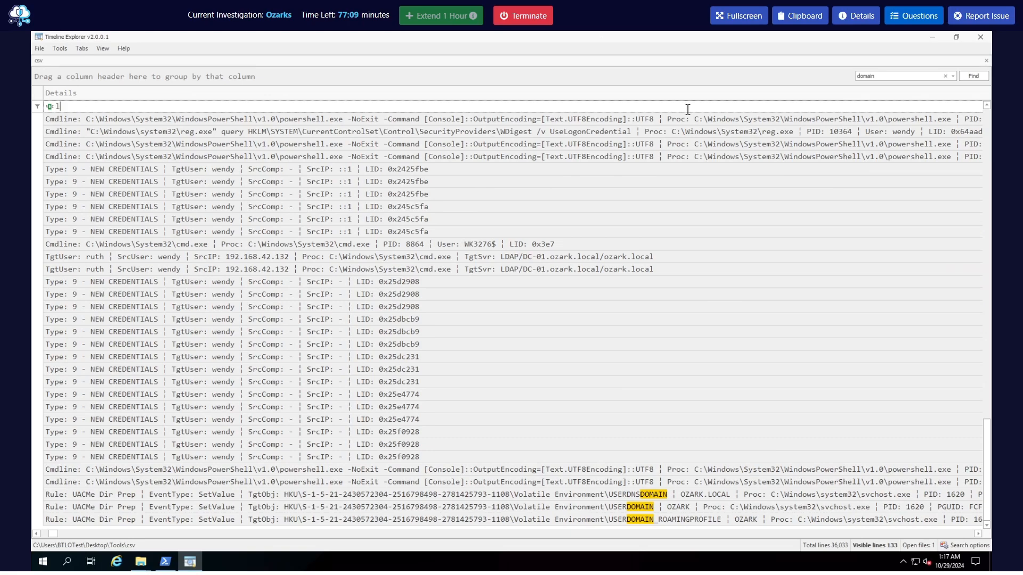
text(lsass.exe)
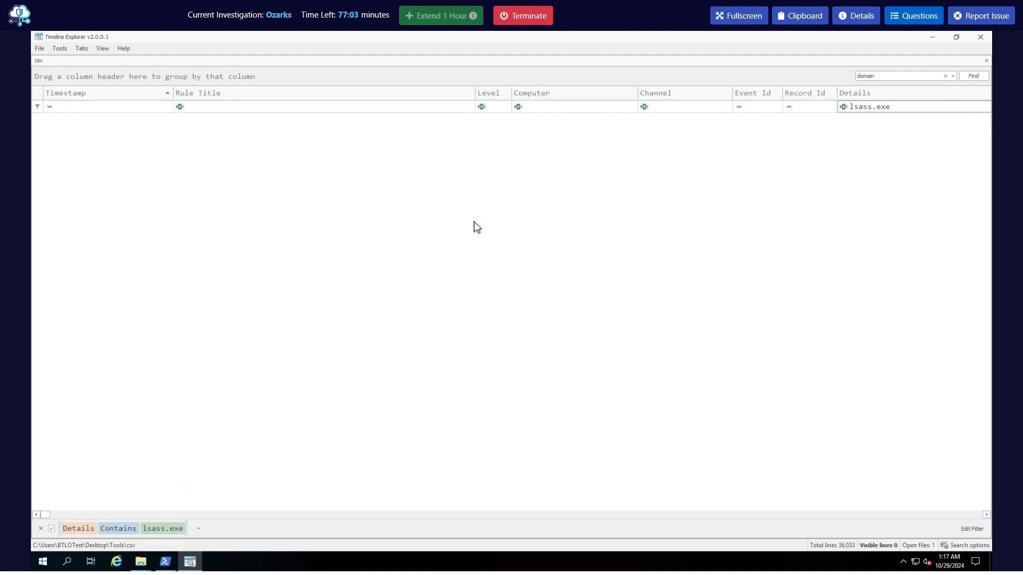
click(879, 109)
click(947, 76)
key(BackSpace)
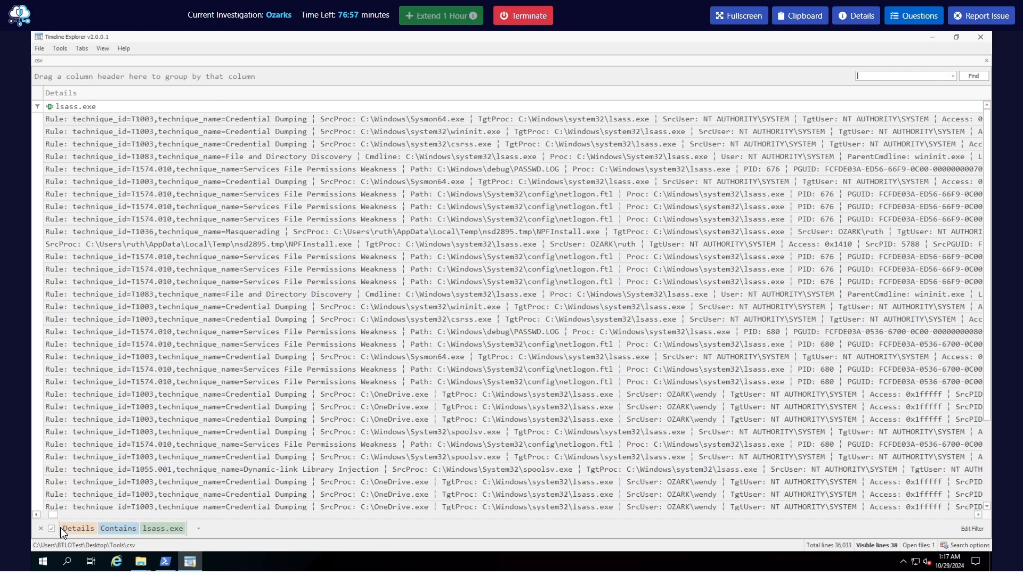
Review the lsass.exe events across their columns and inspect the full details of the earliest Sysmon64.exe credential dumping entry
drag(53, 514, 43, 514)
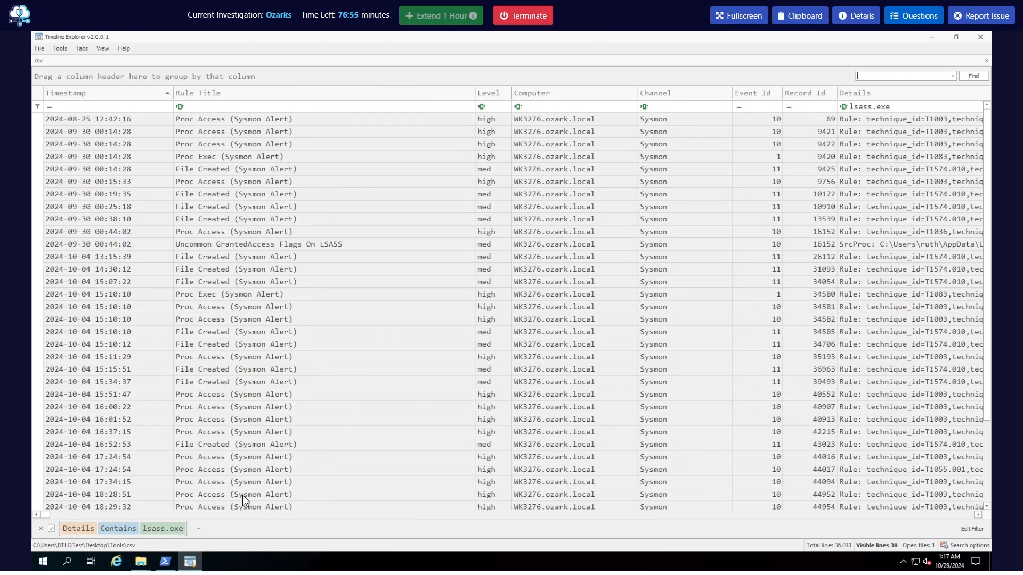
click(978, 515)
click(978, 515)
click(978, 515)
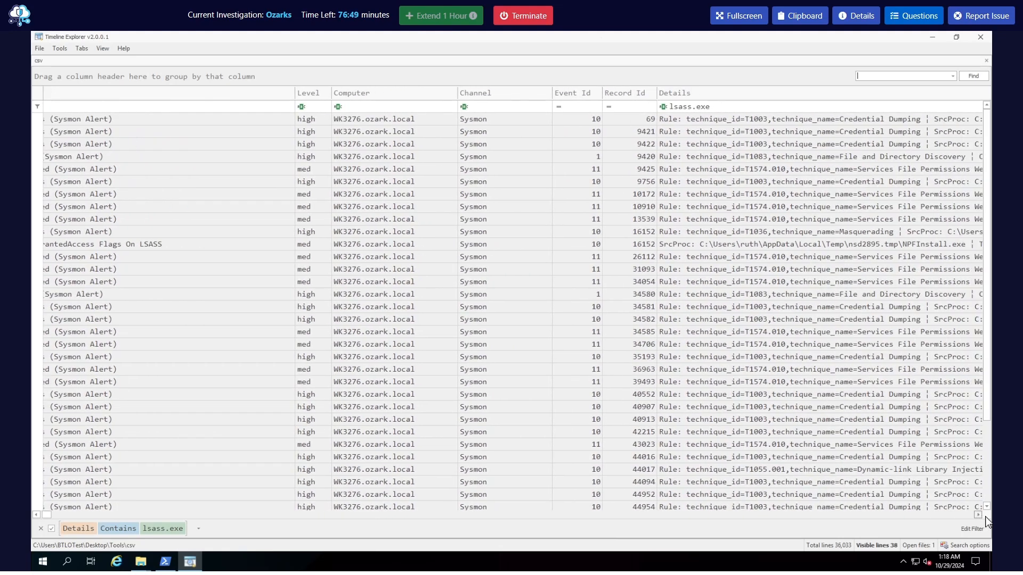
click(977, 515)
click(978, 515)
click(978, 515)
click(978, 515)
click(978, 515)
click(978, 515)
click(978, 515)
click(977, 515)
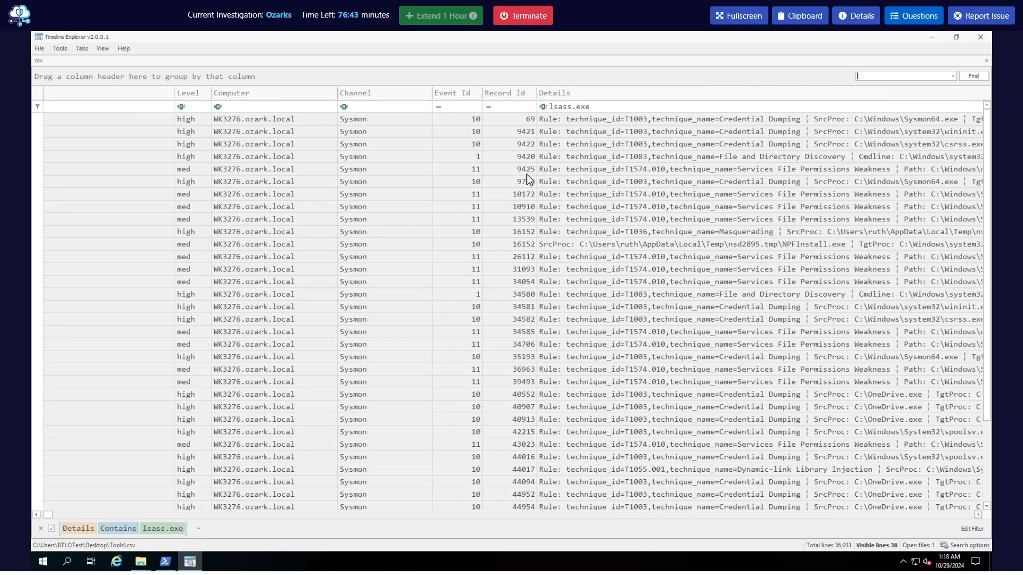
double_click(619, 122)
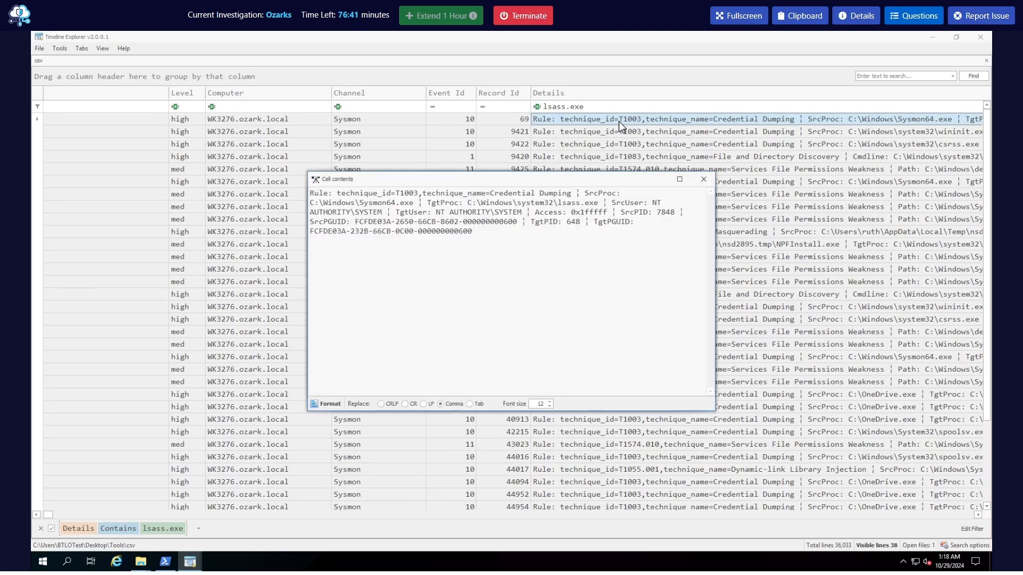
click(703, 180)
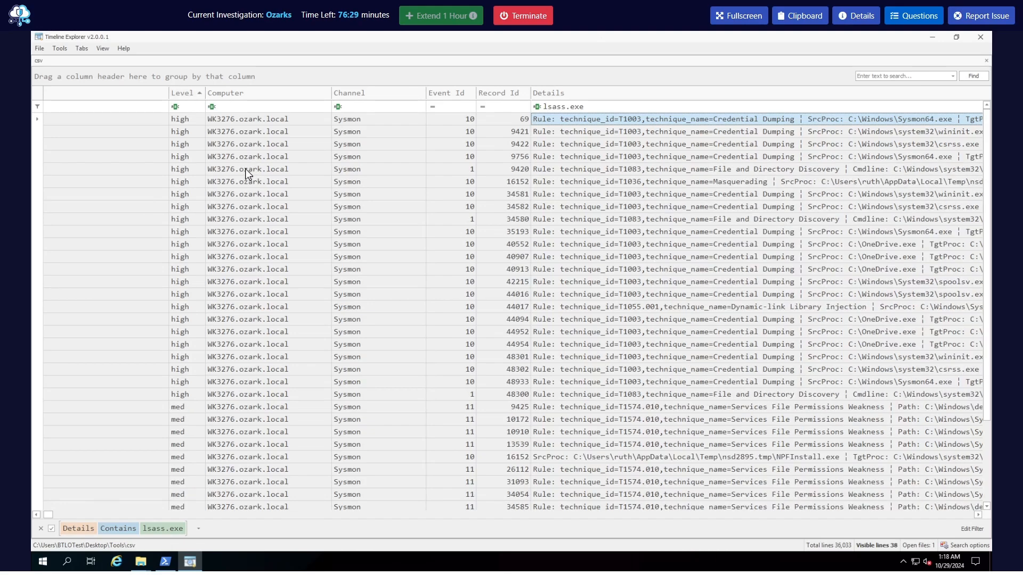
Sort the lsass.exe events by Level in descending order
click(186, 94)
click(193, 94)
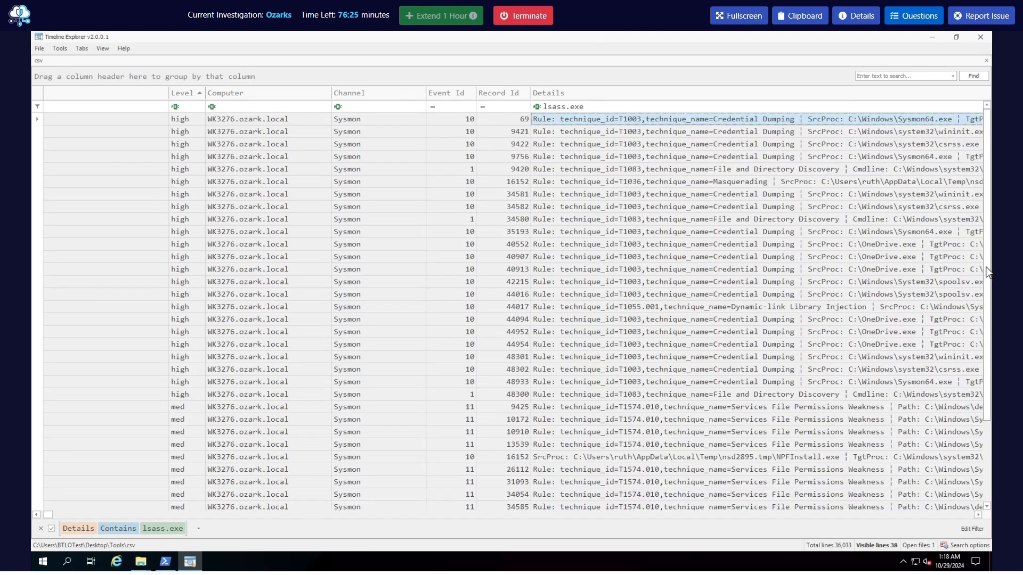
click(180, 97)
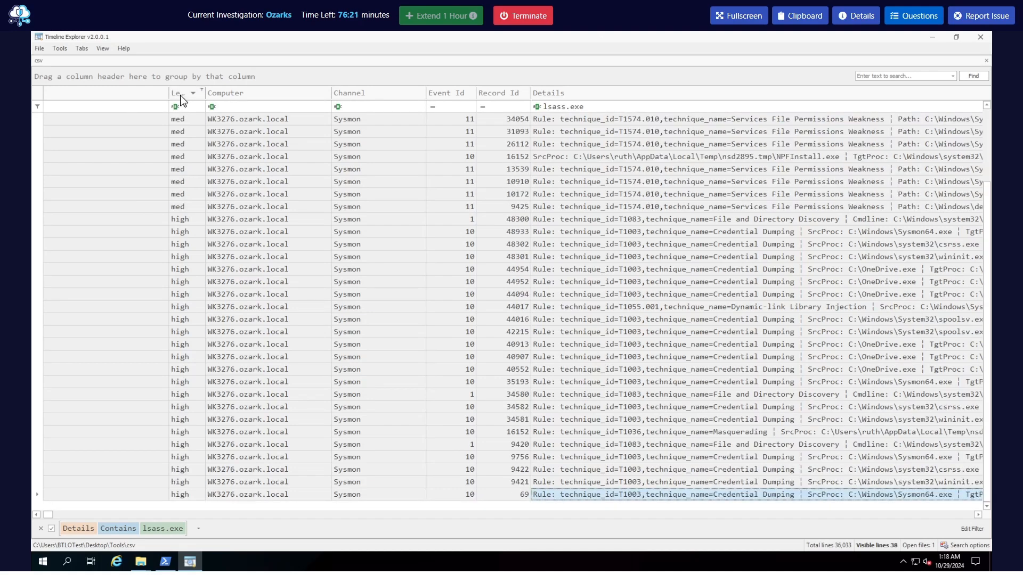
click(182, 98)
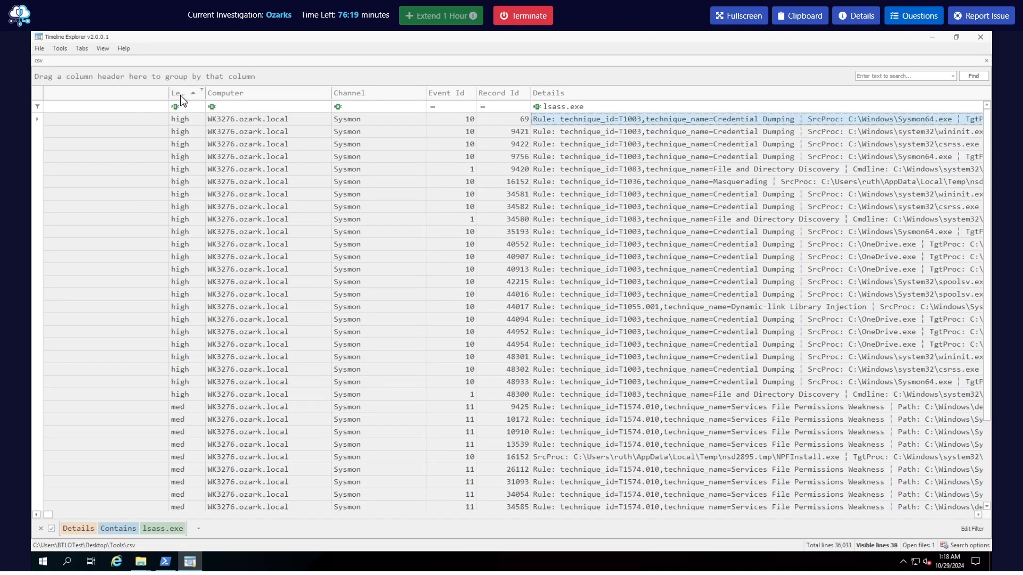
click(181, 99)
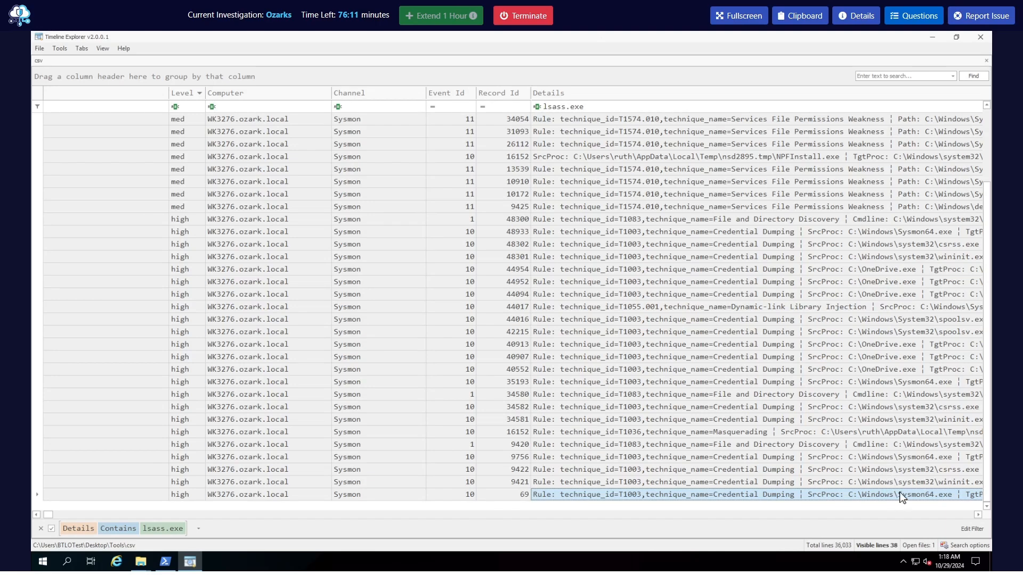
Compare the source processes of the high-level credential dumping events and open the full details of OneDrive.exe record 44954
click(979, 515)
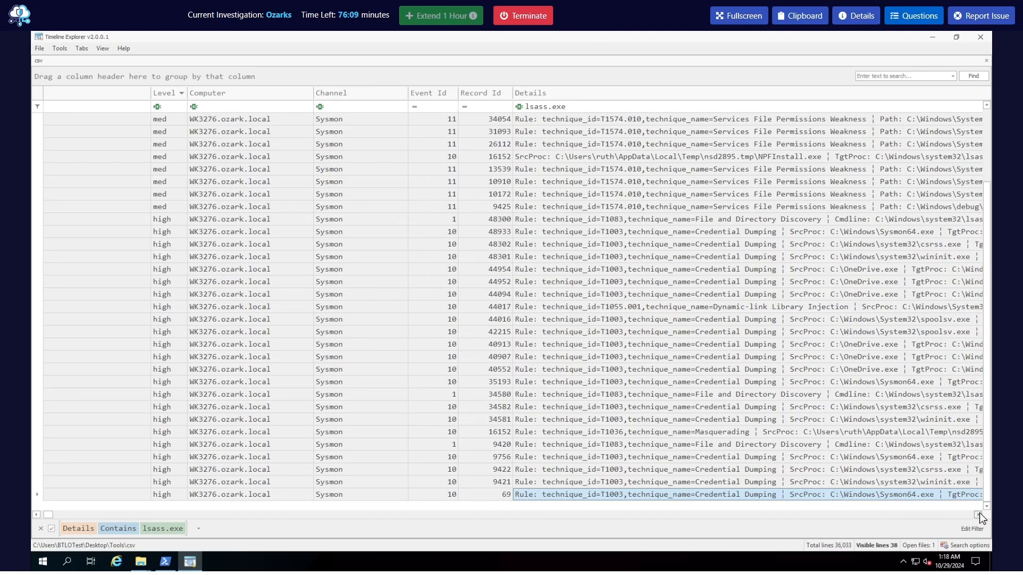
click(979, 516)
click(979, 516)
click(979, 515)
click(979, 516)
click(979, 516)
click(979, 515)
click(979, 515)
click(979, 515)
click(464, 234)
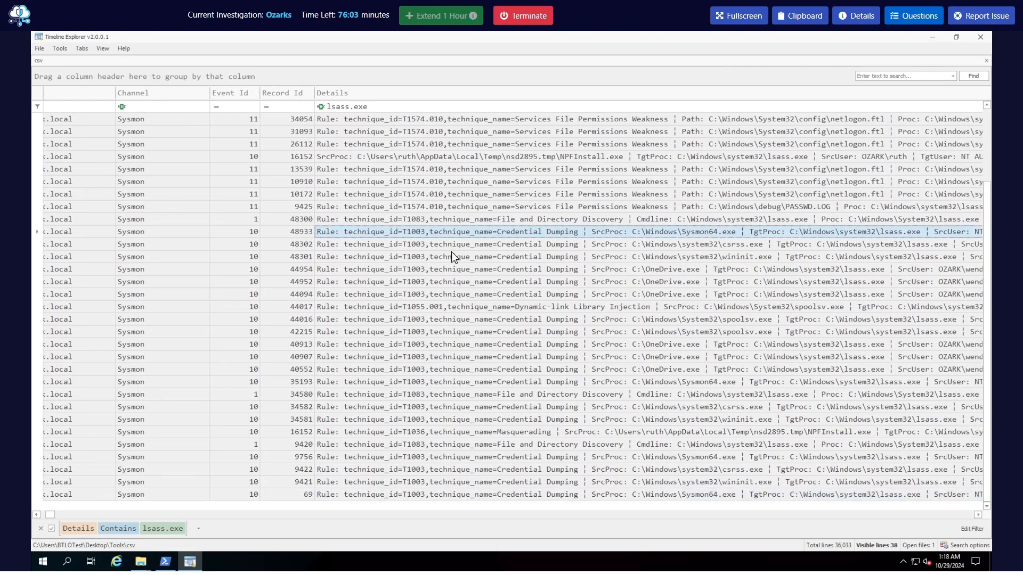
click(554, 250)
click(549, 271)
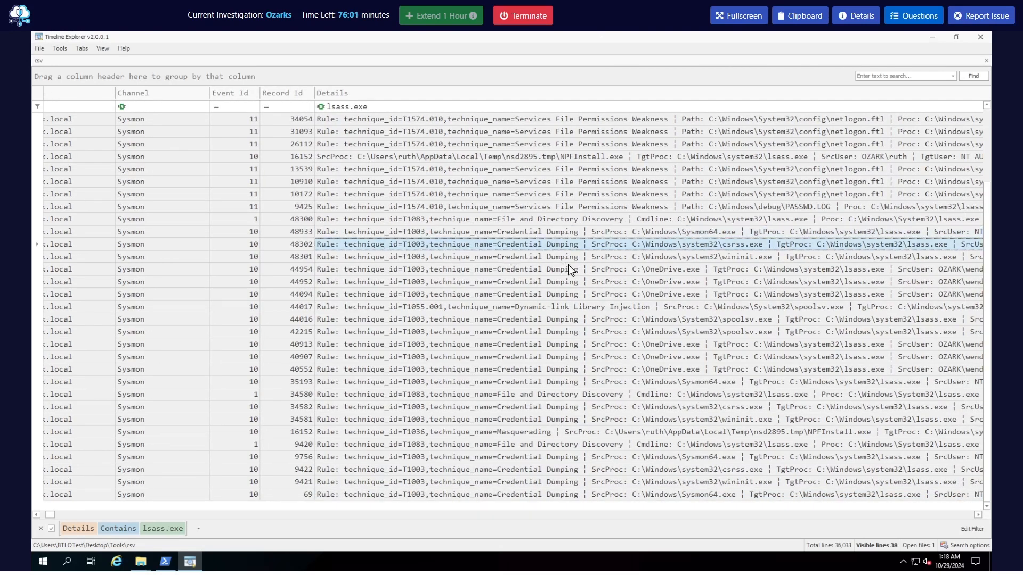
double_click(351, 273)
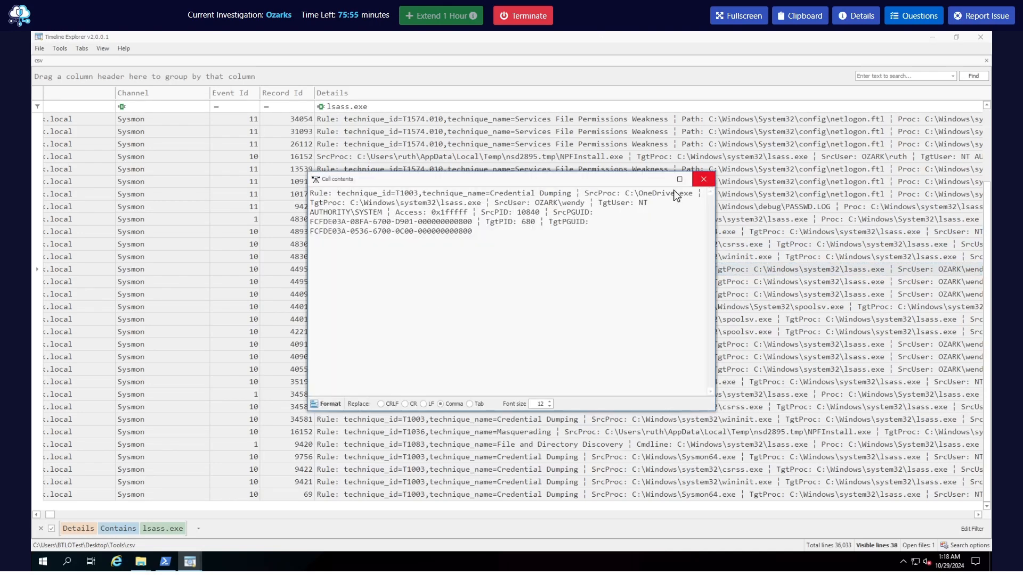
Examine the source process, technique ID, target user and source PID in the OneDrive.exe event details, and close them
drag(626, 193, 693, 198)
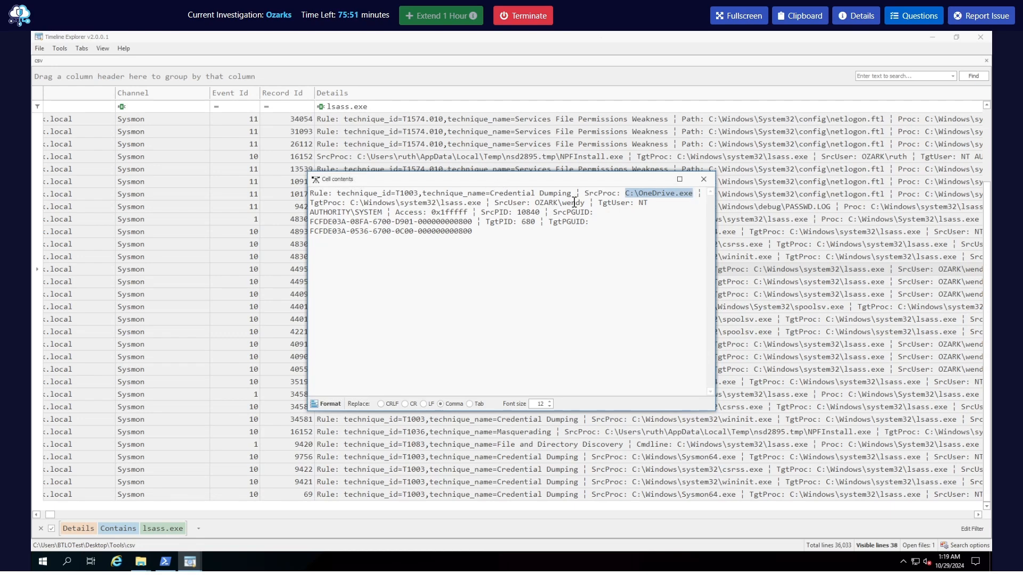
drag(575, 203, 400, 193)
double_click(401, 194)
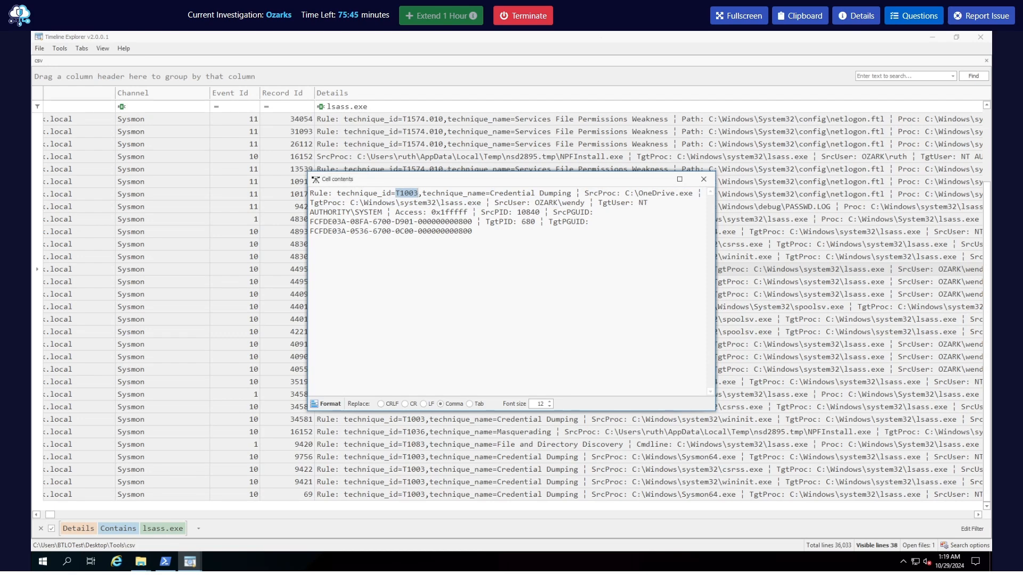
click(398, 224)
drag(382, 212, 639, 207)
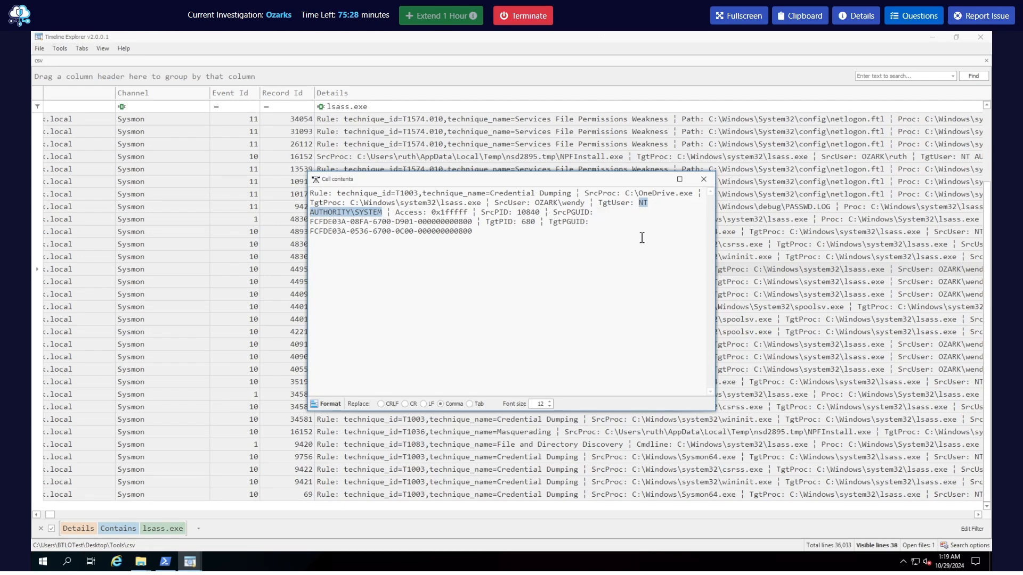
click(526, 215)
double_click(528, 213)
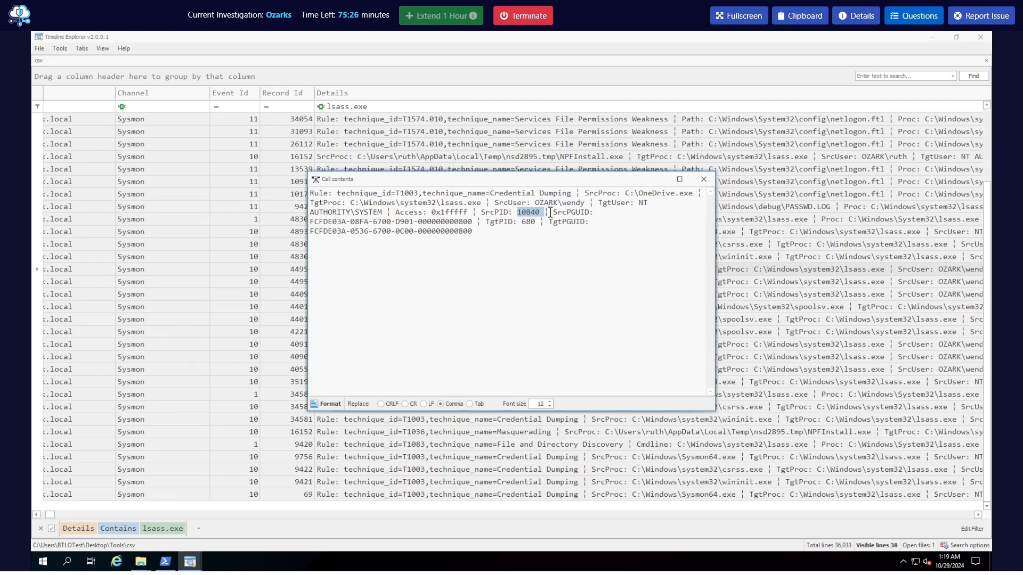
click(701, 184)
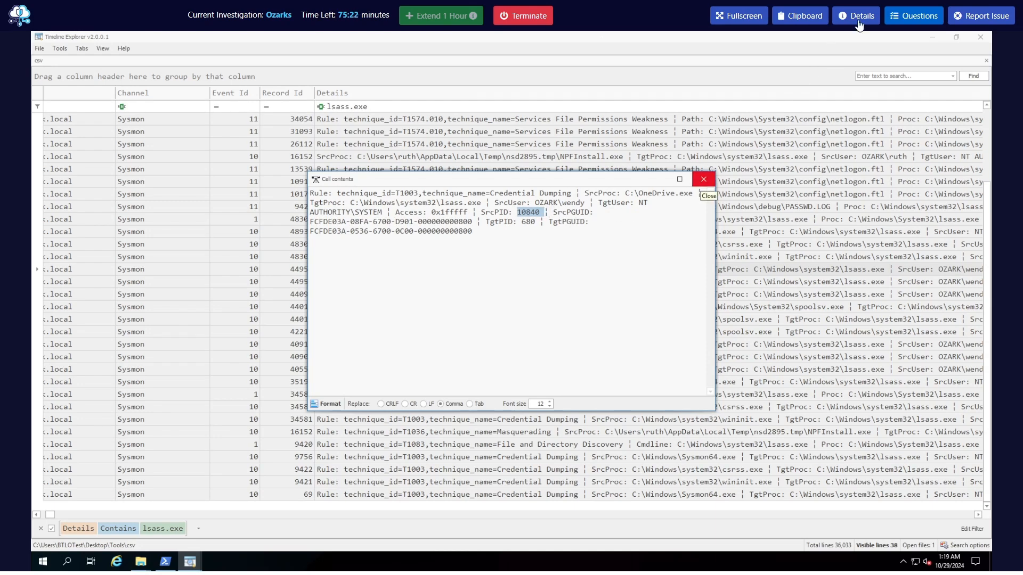
Submit 10840 as the Q8 answer for the source process ID of the LSASS dump
click(913, 16)
scroll(905, 373, down, 5)
scroll(866, 389, down, 3)
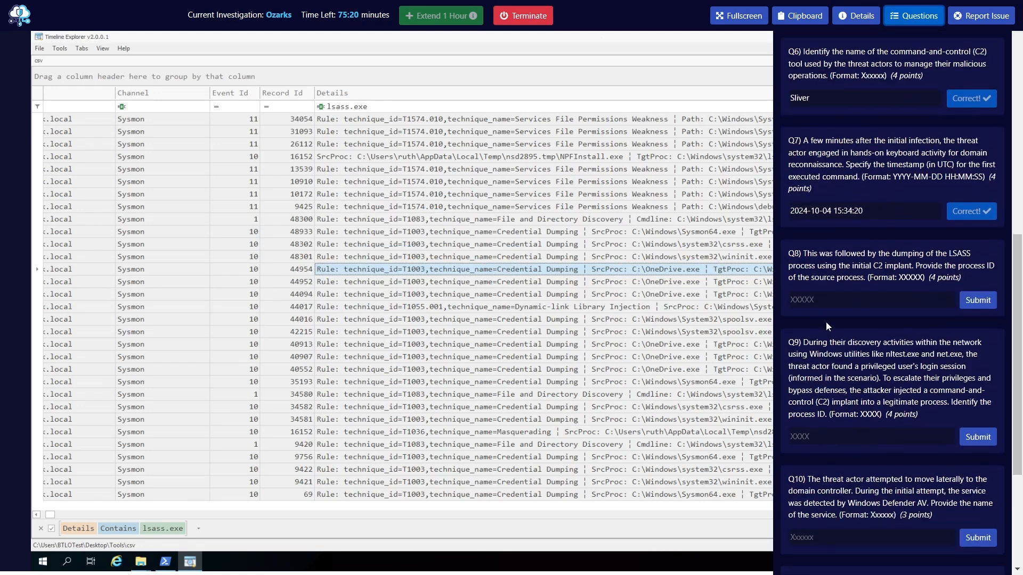
click(828, 300)
text(1084)
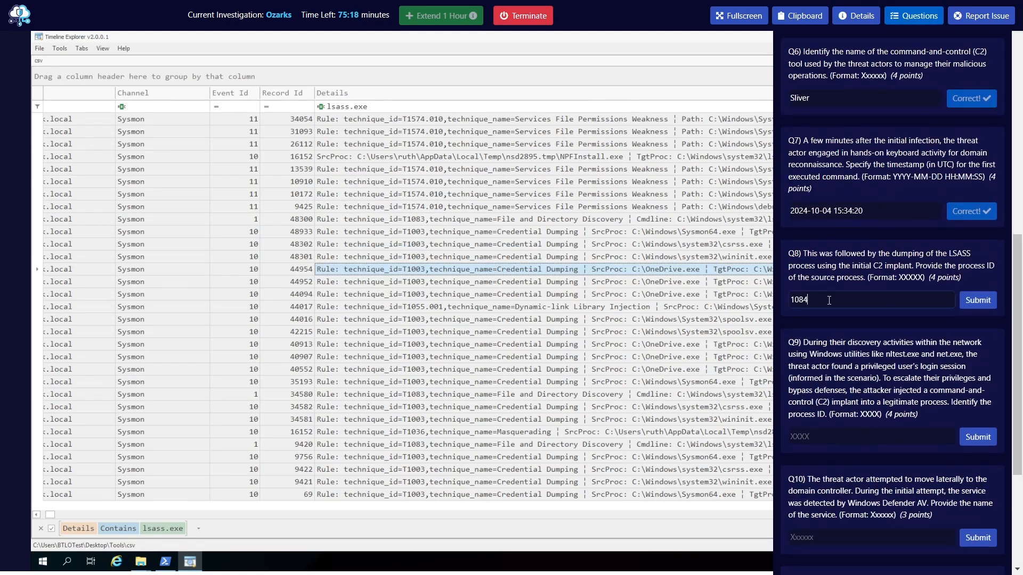
text(0)
key(Return)
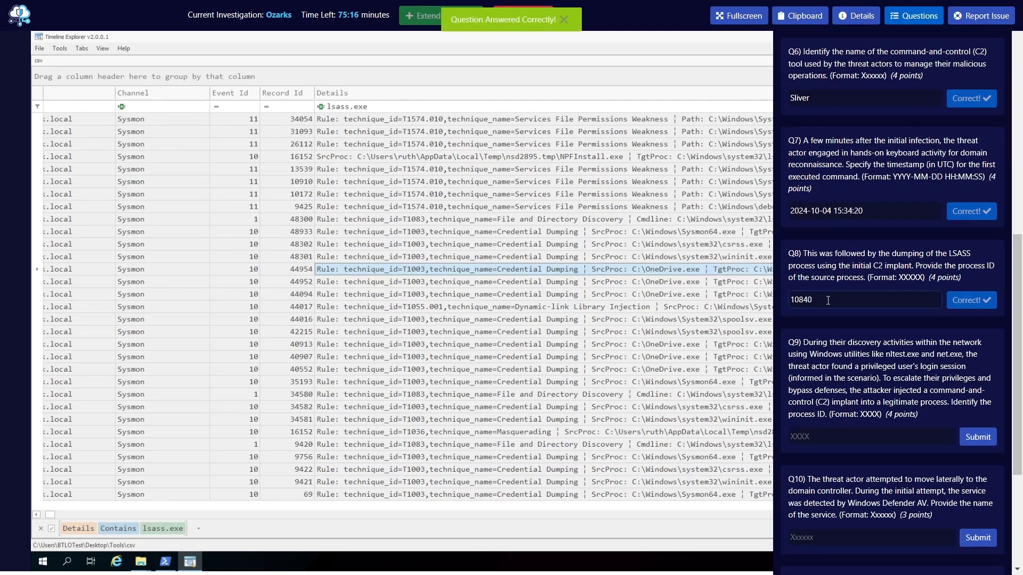
Read question Q9 about the process ID of the legitimate process injected with the C2 implant
scroll(813, 302, down, 3)
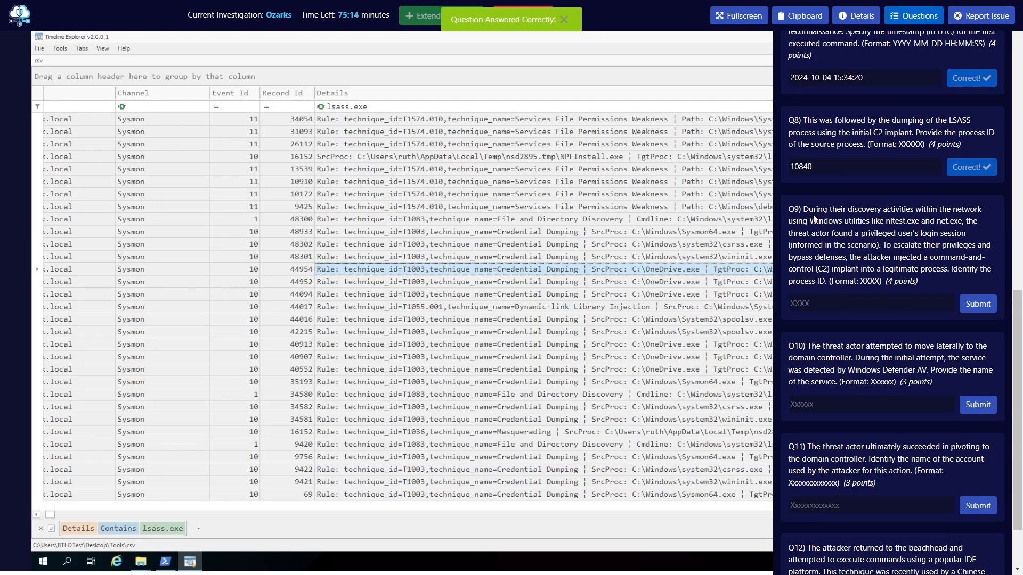
drag(807, 214, 858, 247)
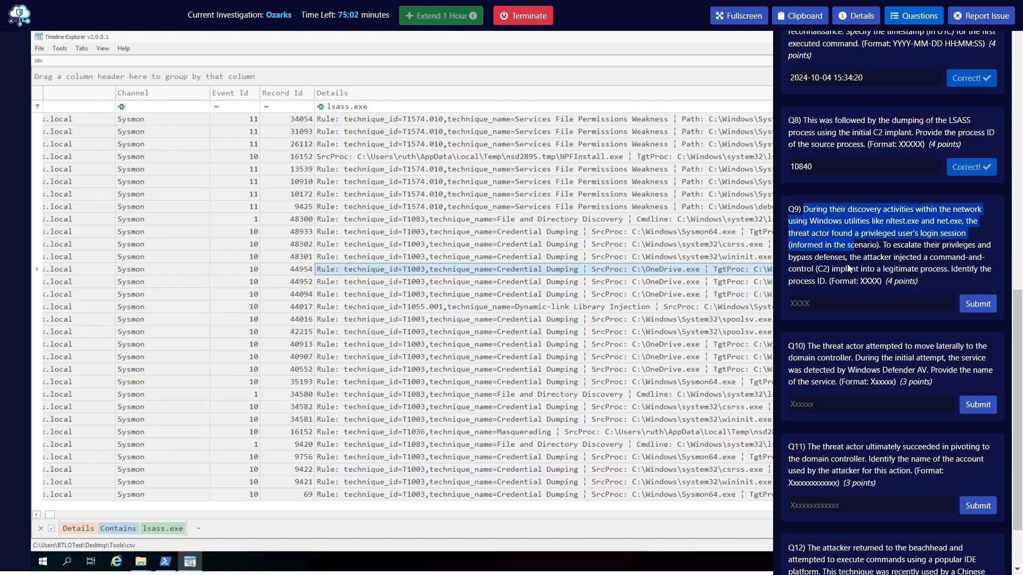
click(866, 250)
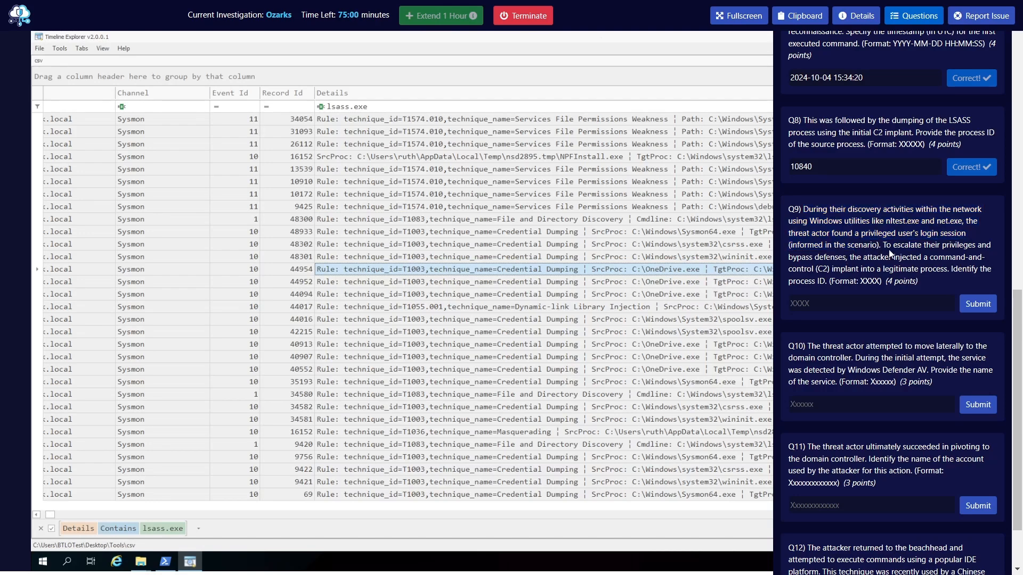
drag(882, 249, 842, 280)
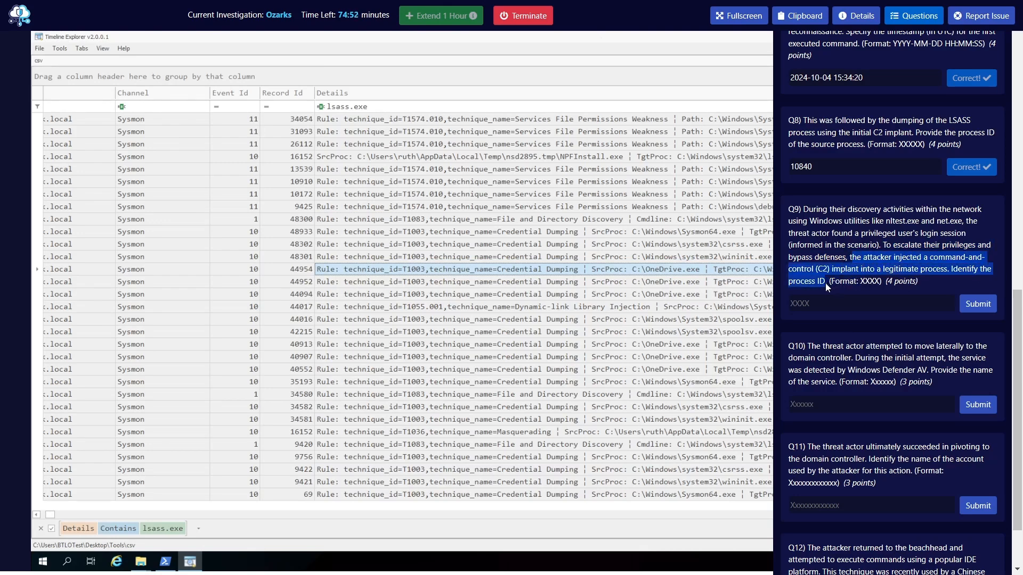
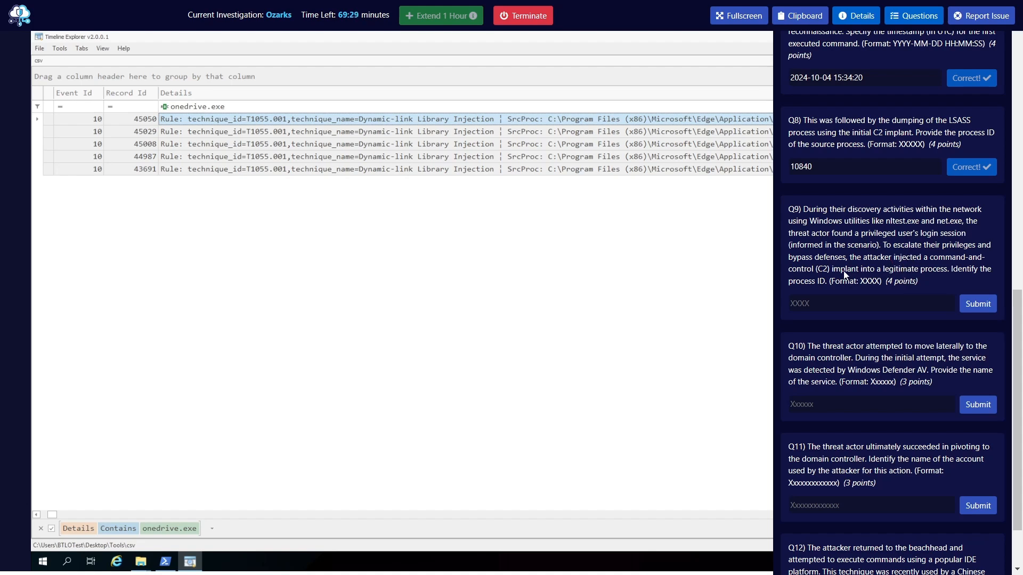
Finish reading question Q9 and open the full details of the OneDrive.exe injection event, record 45050
drag(833, 272, 925, 271)
click(929, 270)
click(914, 18)
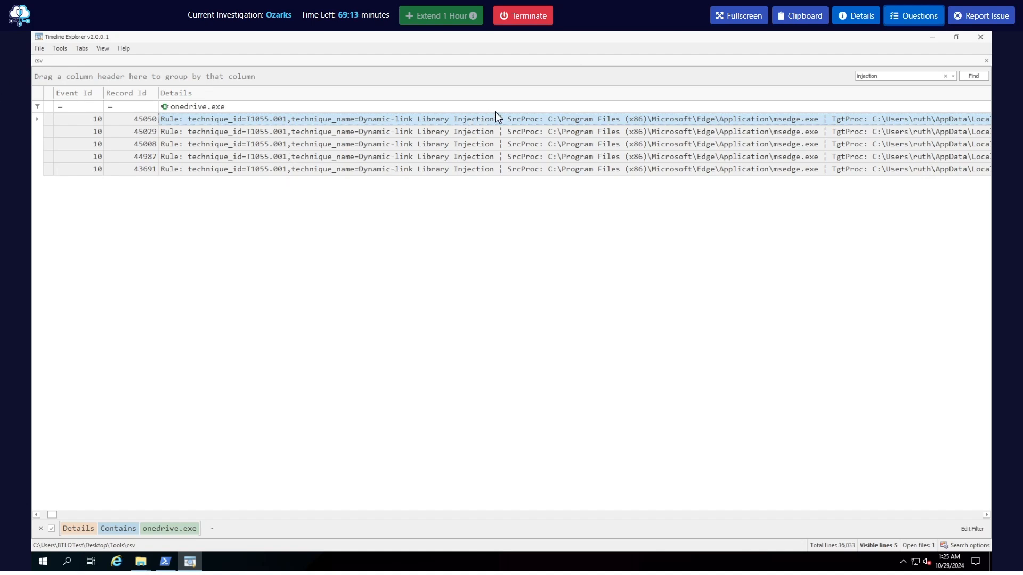
click(191, 109)
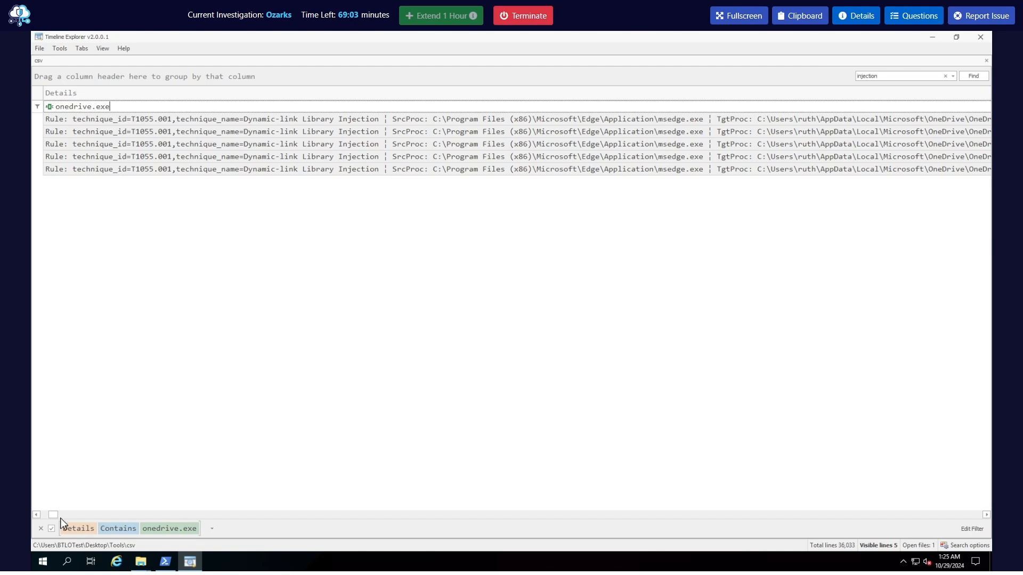
click(986, 514)
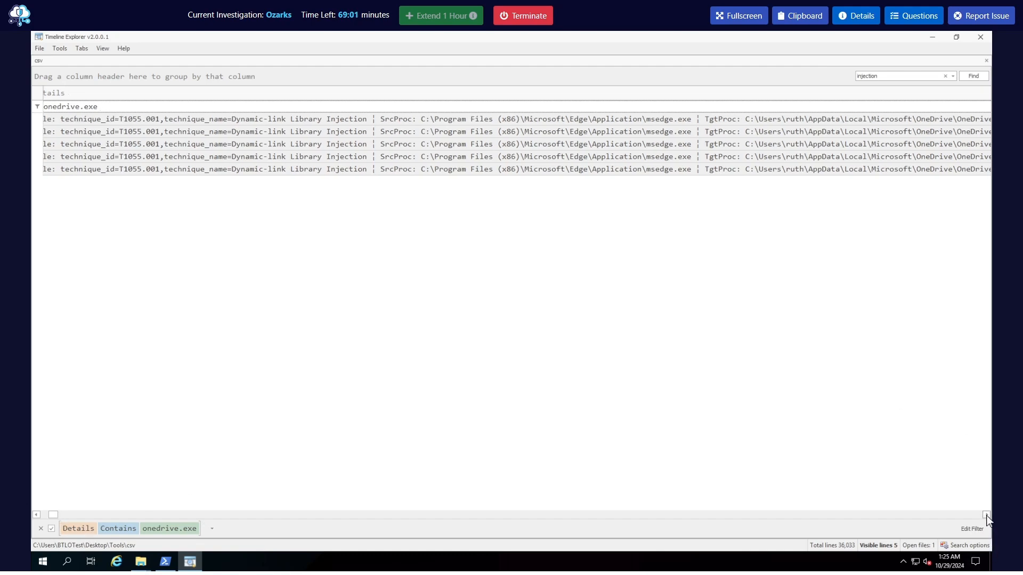
click(985, 515)
click(986, 515)
click(985, 515)
click(986, 514)
click(986, 515)
double_click(543, 120)
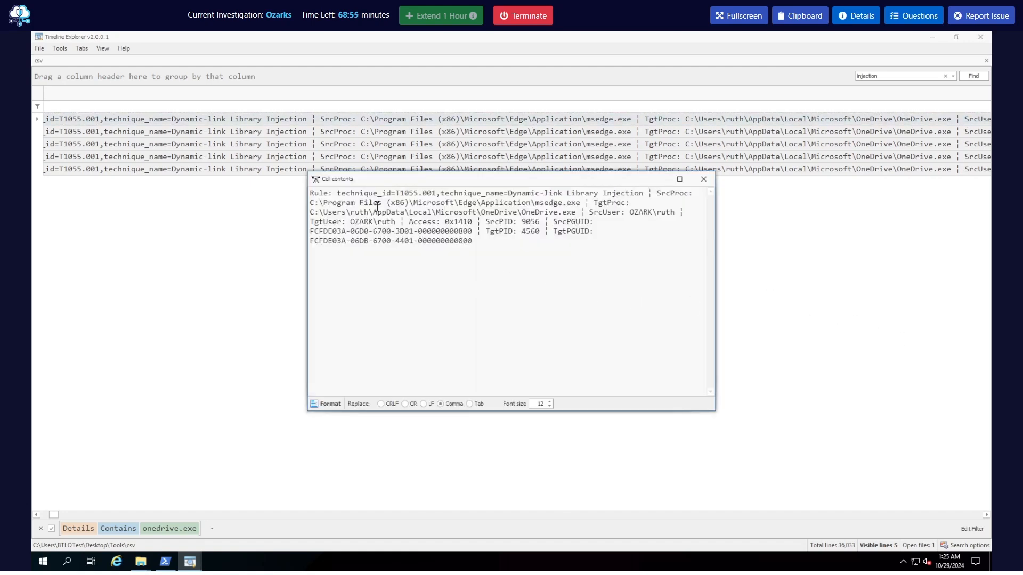
Examine the technique ID and name, source process, target process and source PID in the event details
drag(323, 193, 400, 193)
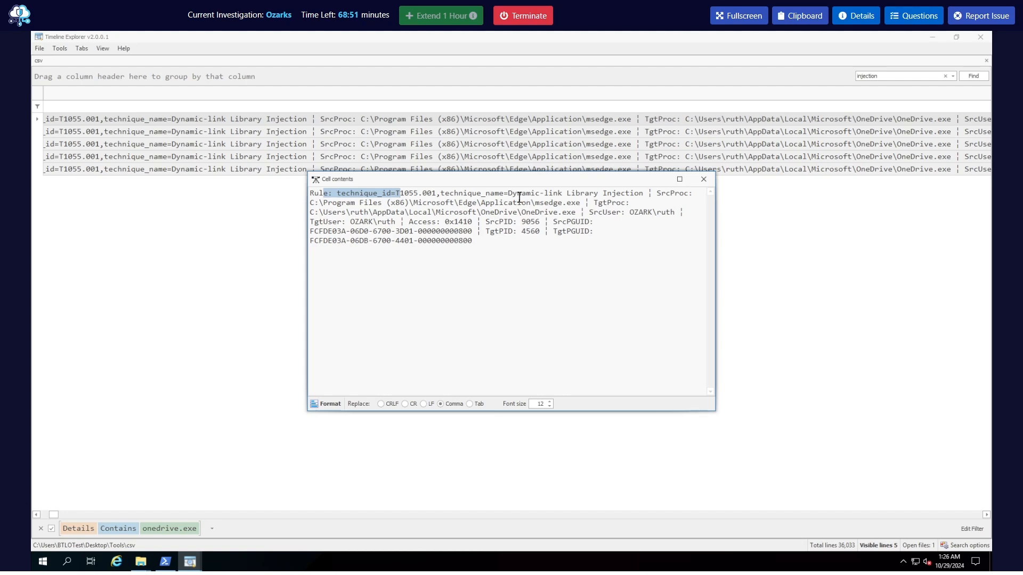
drag(507, 193, 643, 193)
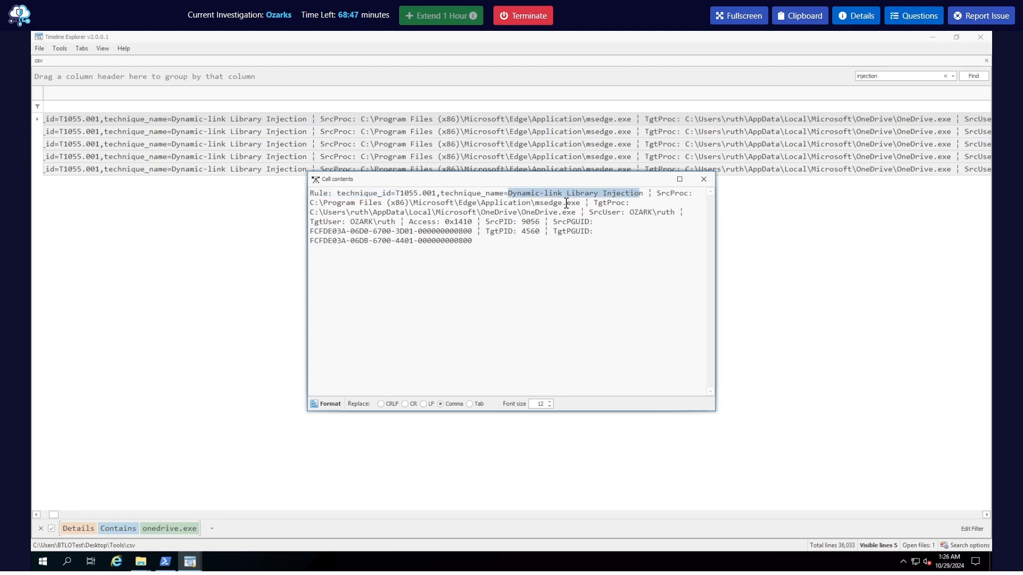
click(565, 203)
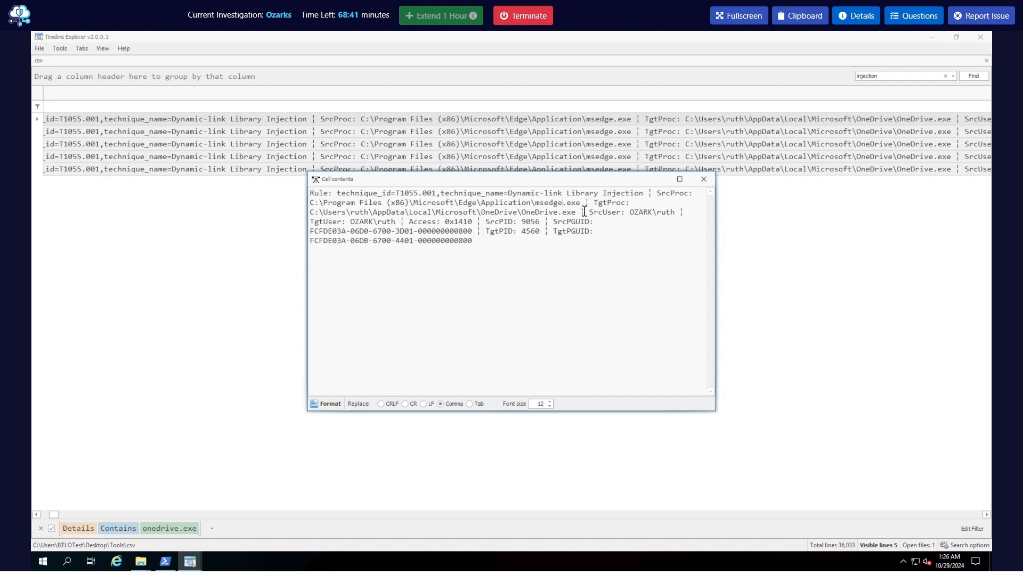
double_click(522, 213)
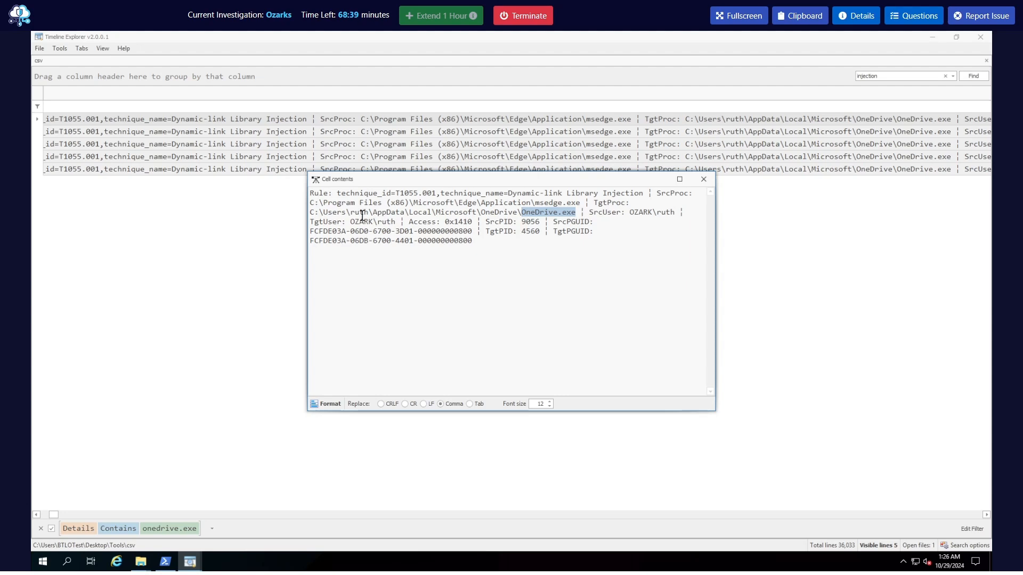
drag(368, 212, 346, 213)
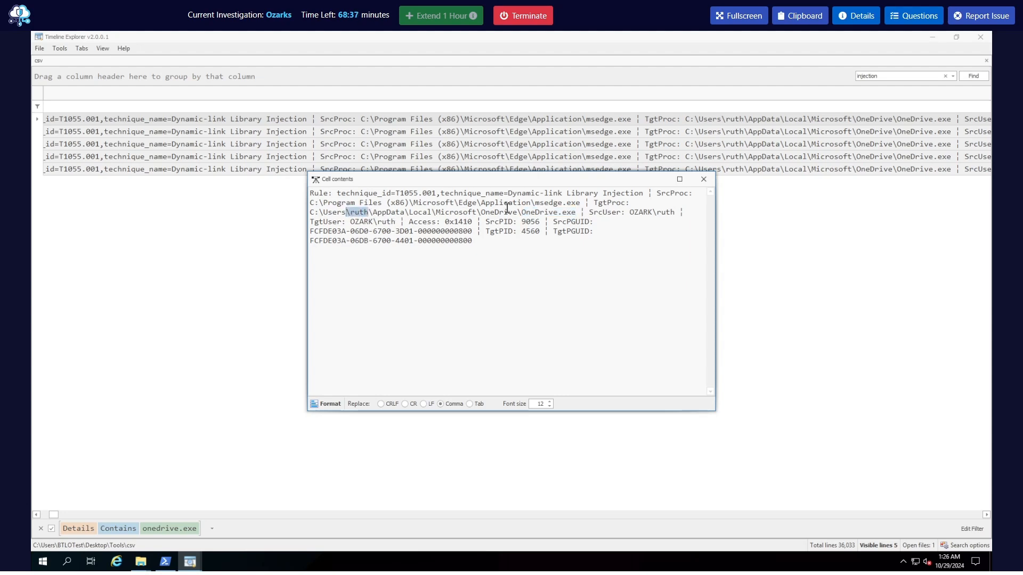
drag(580, 203, 540, 203)
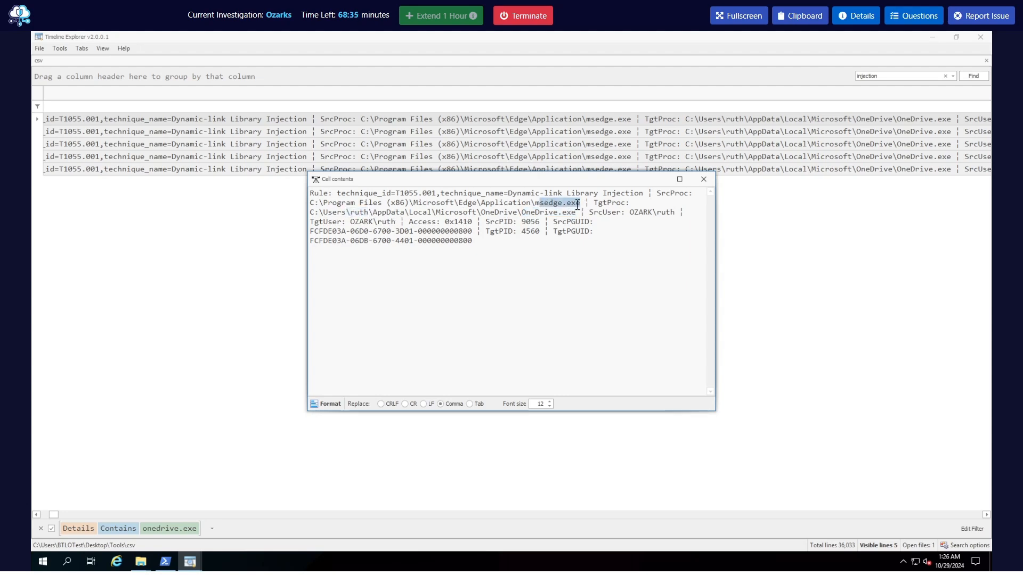
click(556, 206)
click(579, 204)
drag(585, 204, 531, 227)
click(528, 223)
double_click(526, 224)
Submit 9056 as the Q9 answer for the process ID of the injected legitimate process
click(916, 17)
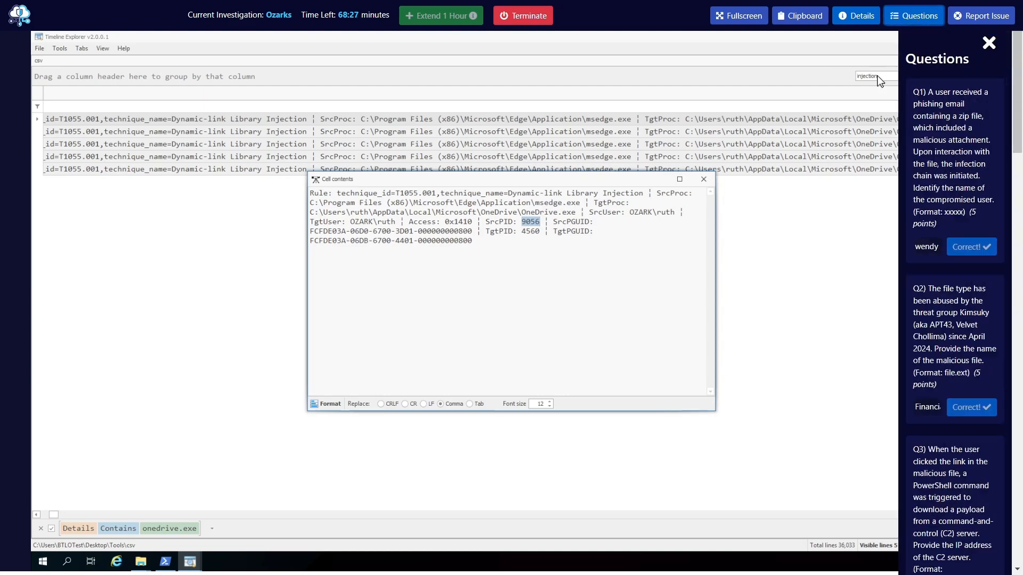
scroll(838, 368, down, 10)
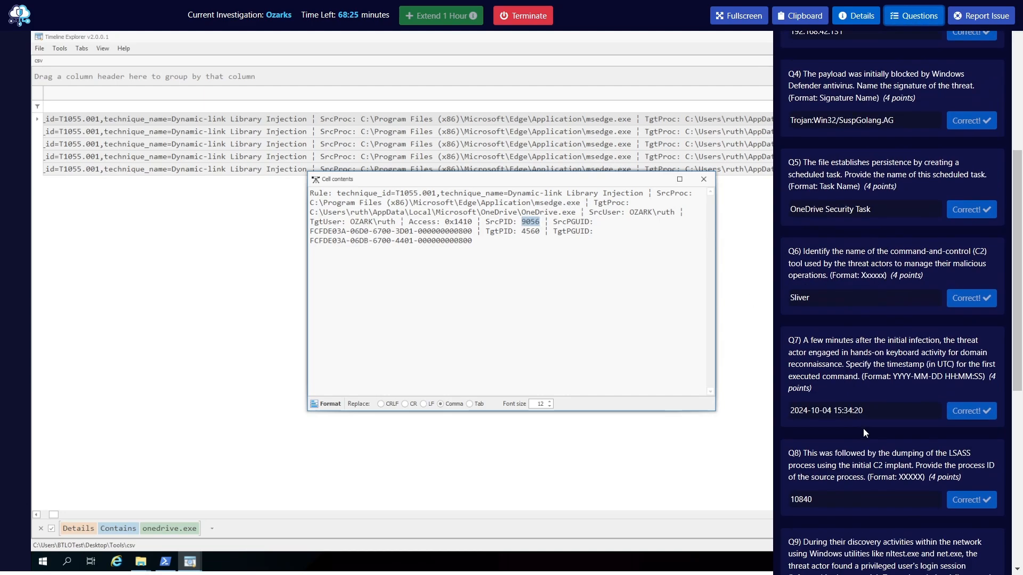
click(826, 370)
text(9)
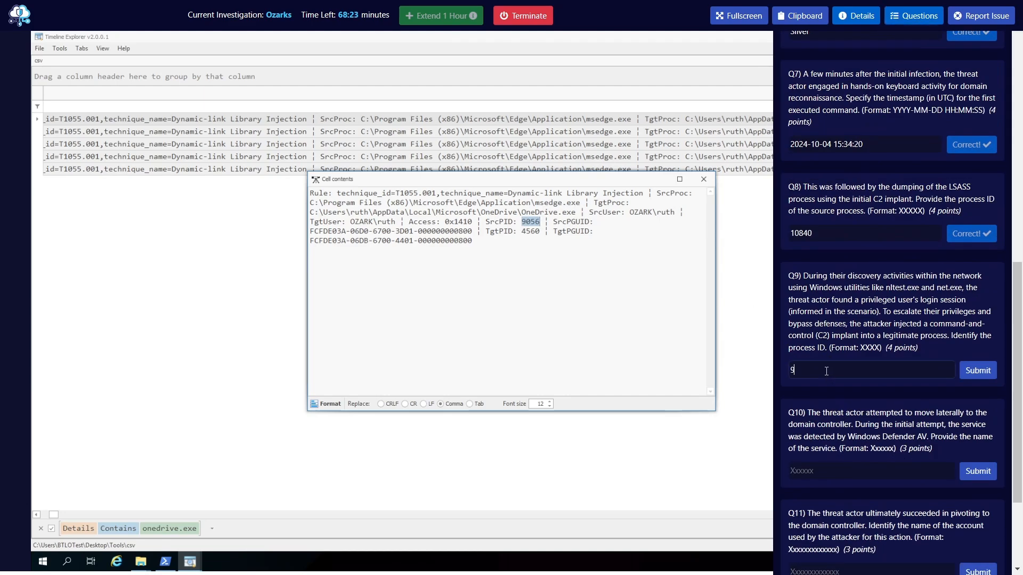
text(0656)
key(Return)
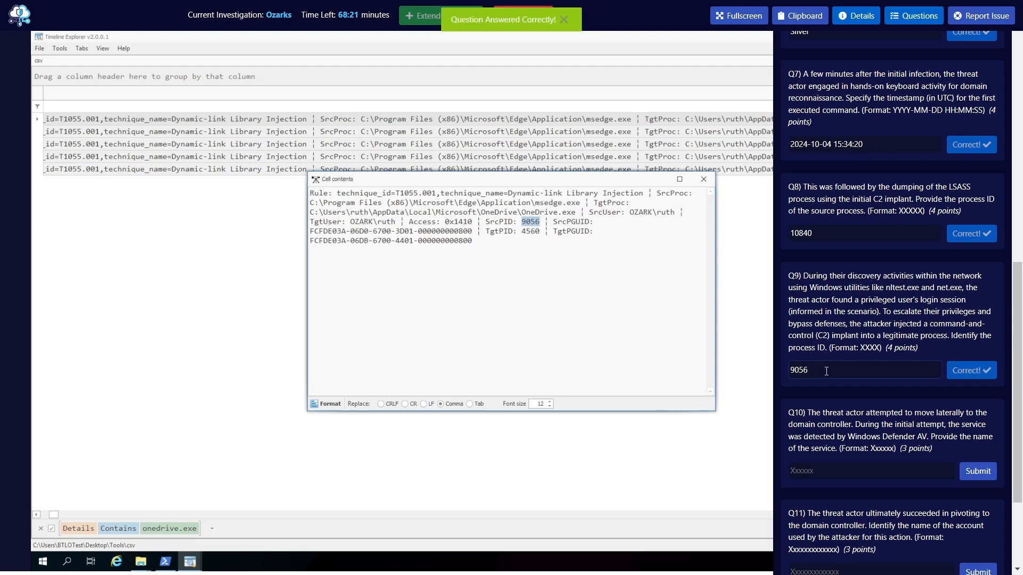
click(914, 15)
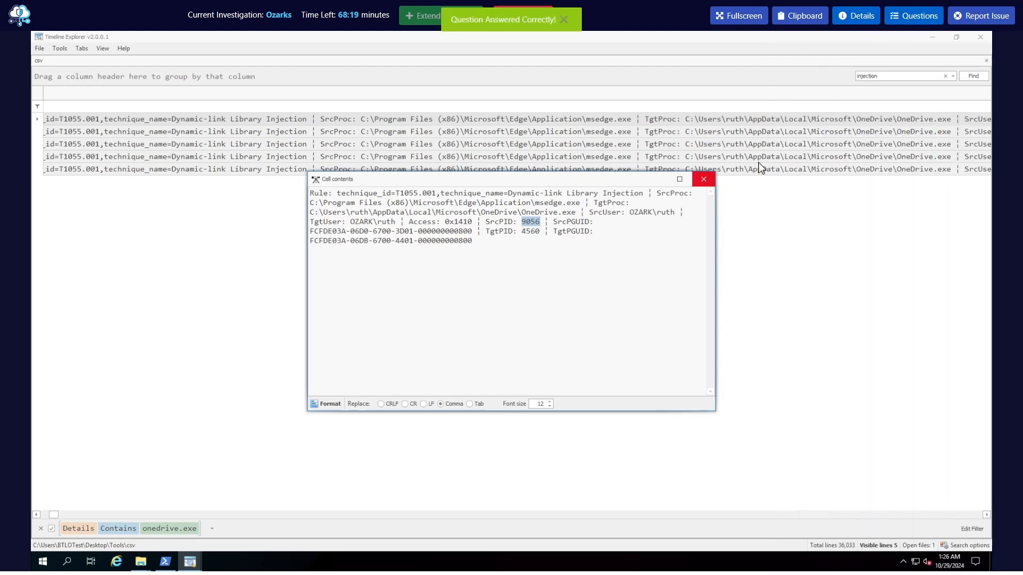
Close the event details and clear both the injection search and the onedrive.exe filter on the timeline
click(704, 179)
click(945, 75)
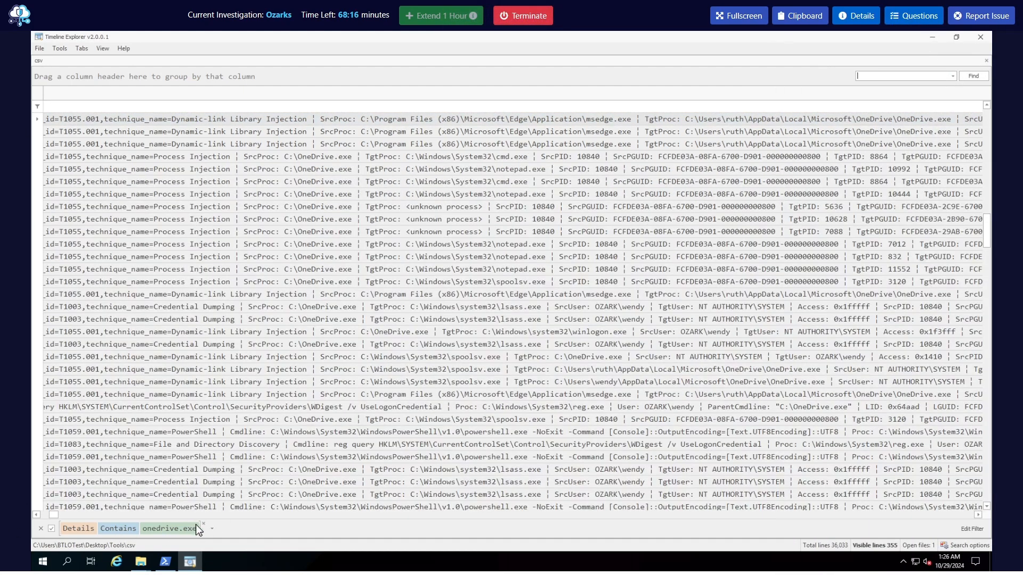
click(204, 525)
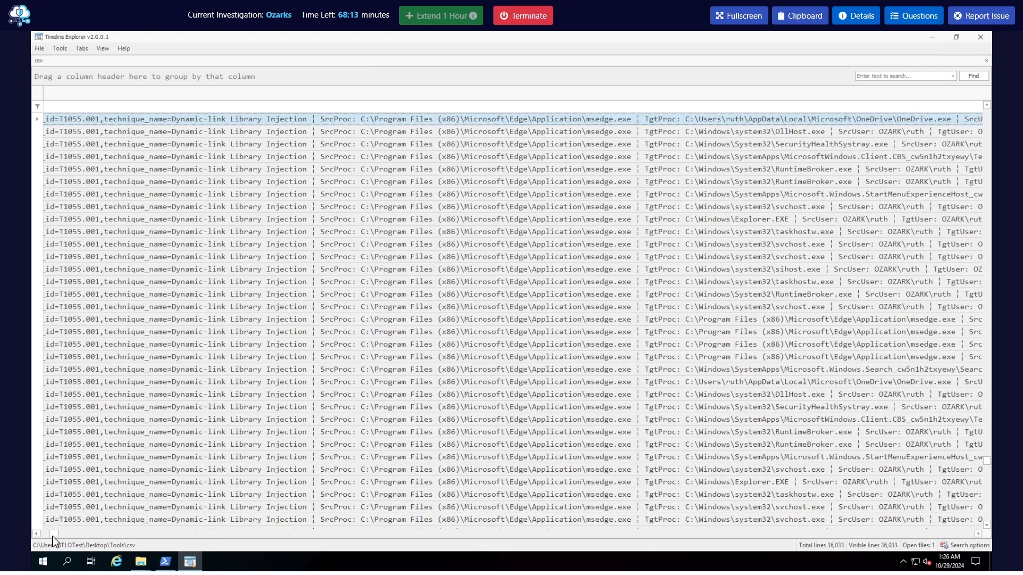
Read question Q10 about the lateral movement service detected by Windows Defender AV
click(914, 16)
scroll(888, 372, down, 10)
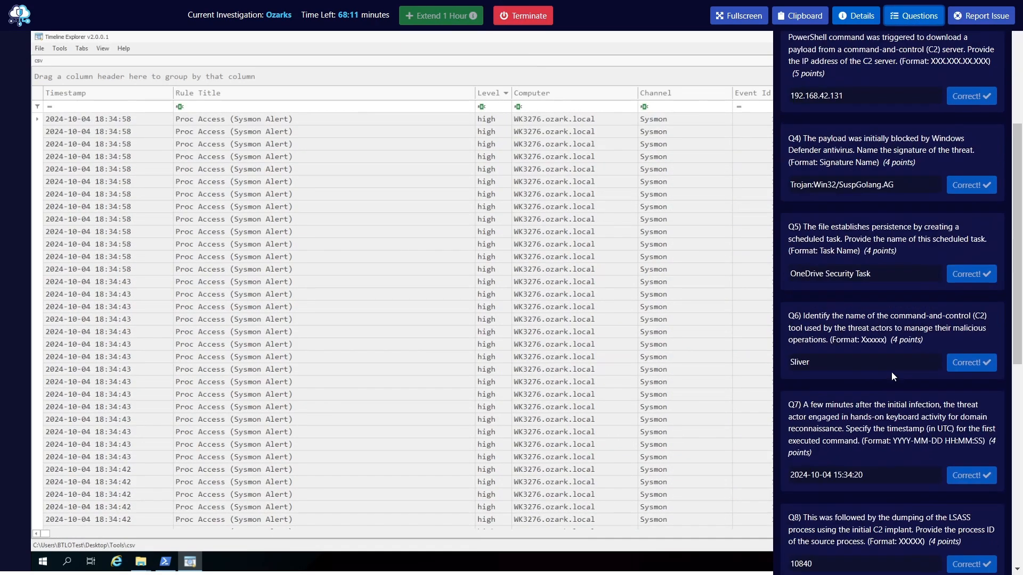
scroll(893, 365, down, 6)
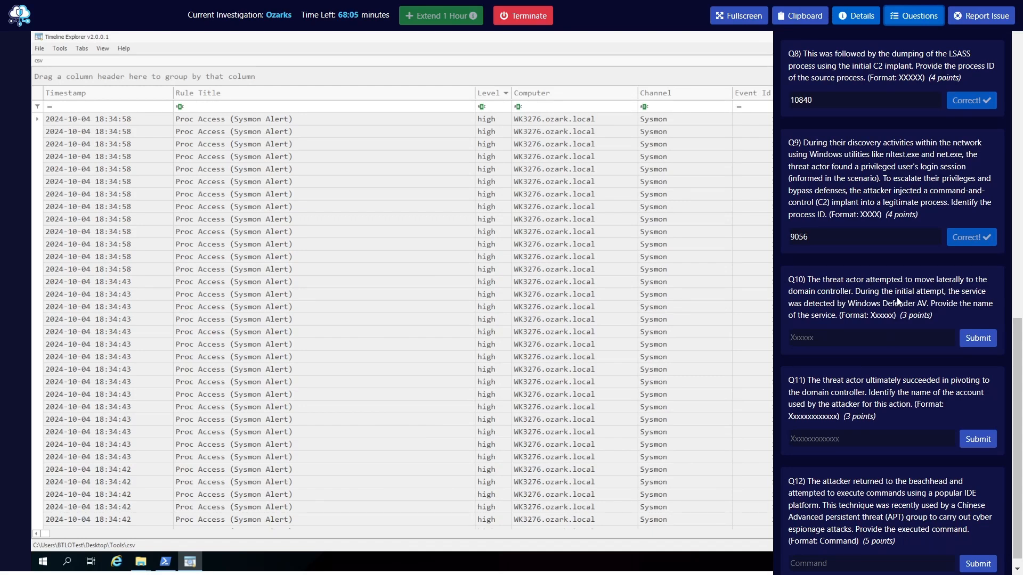
scroll(898, 302, down, 1)
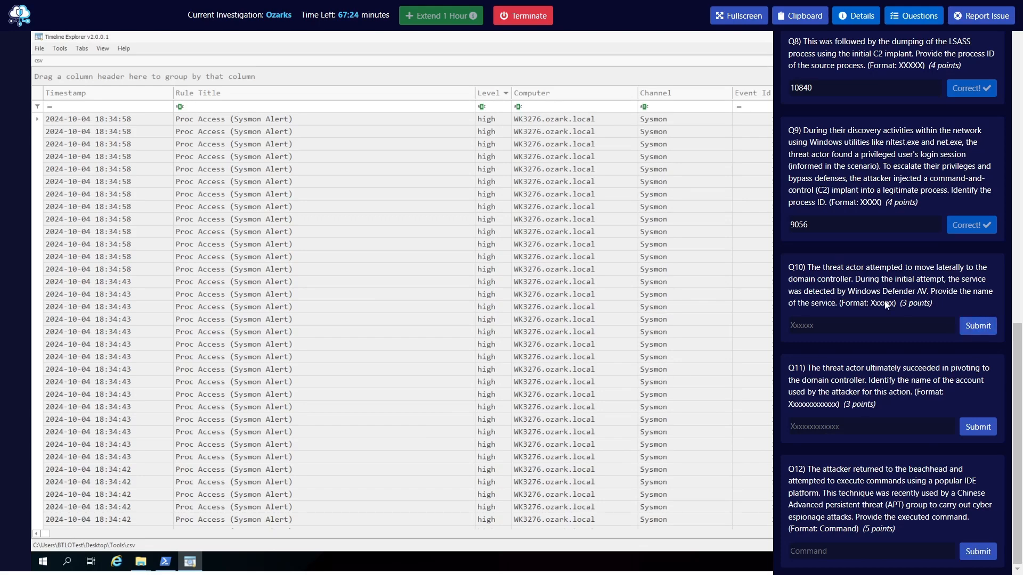
Review the threat signature submitted for Q4 and compare it with the Q10 wording about the Defender detection
scroll(882, 296, up, 15)
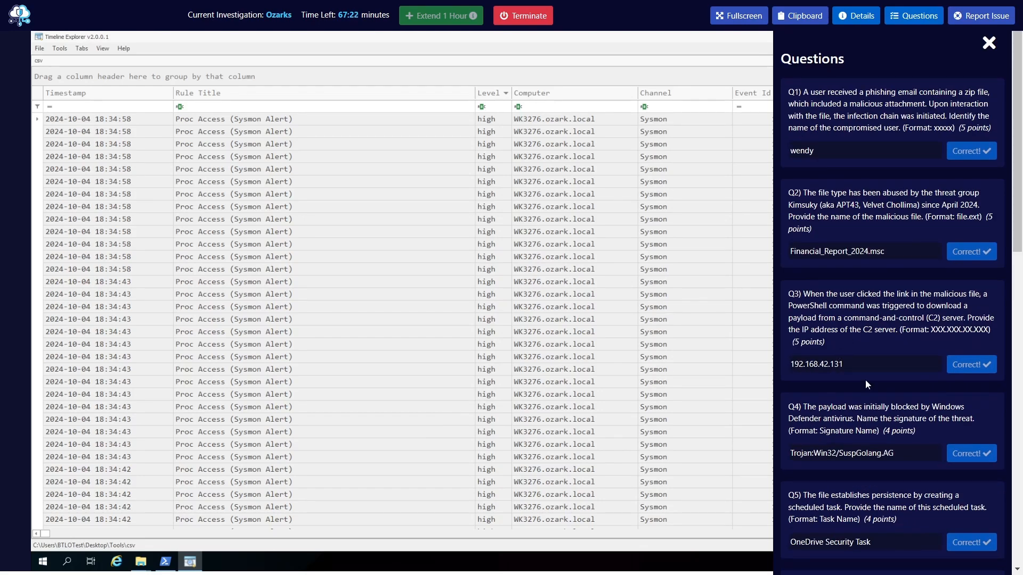
scroll(842, 362, down, 3)
drag(895, 320, 789, 319)
right_click(831, 319)
click(649, 67)
click(854, 318)
scroll(858, 324, down, 13)
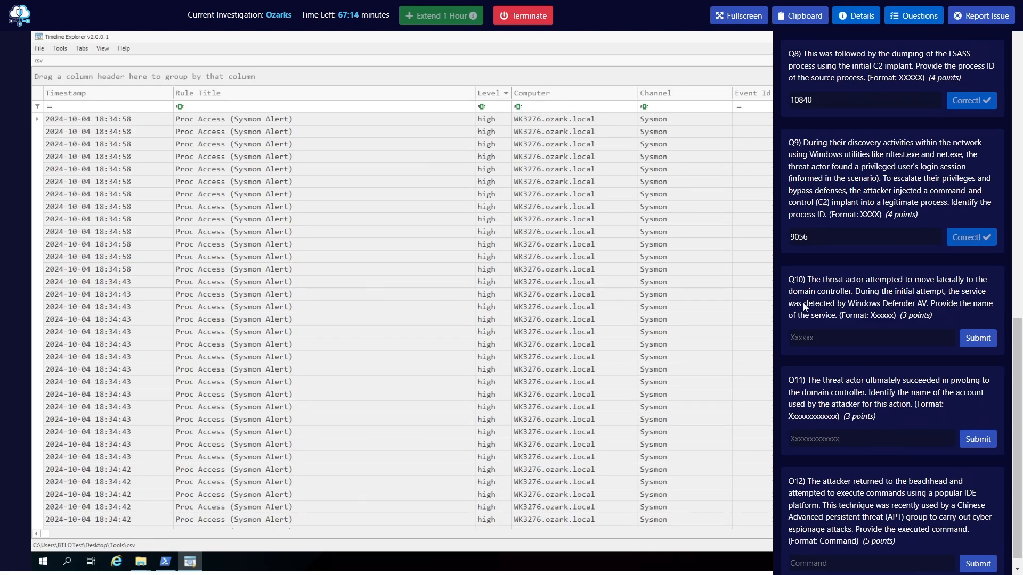
drag(794, 310, 925, 309)
click(925, 309)
drag(850, 308, 914, 309)
click(914, 308)
click(905, 23)
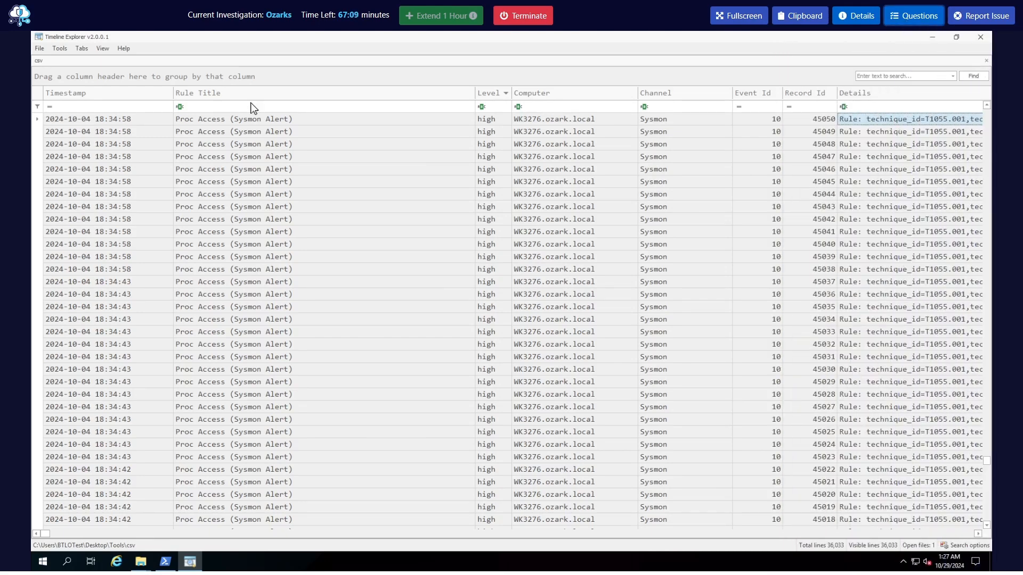
Examine the full details of the Defender threat event by filtering the Details column for Trojan, and clear the filter
click(869, 106)
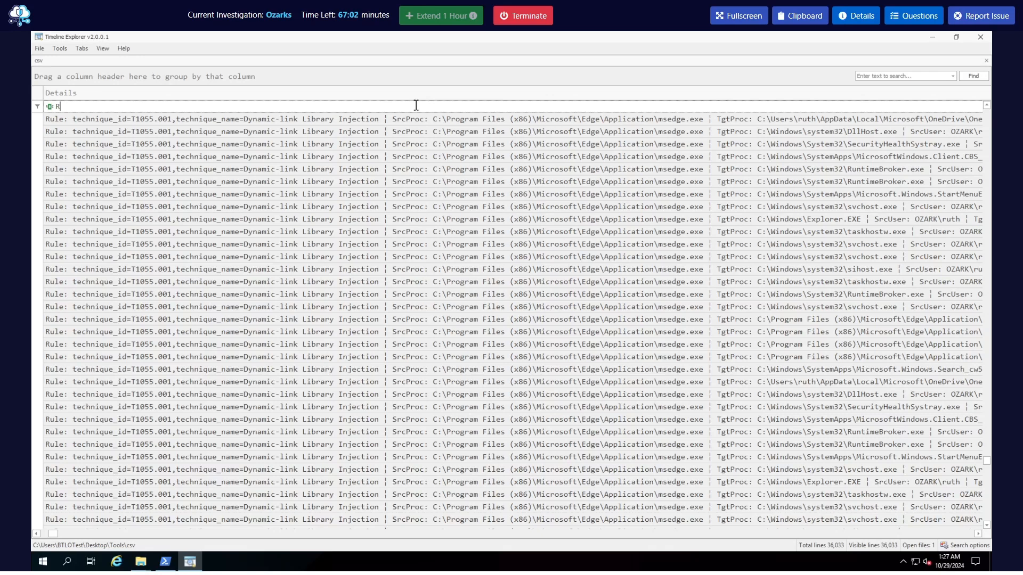
text(Trojan Win)
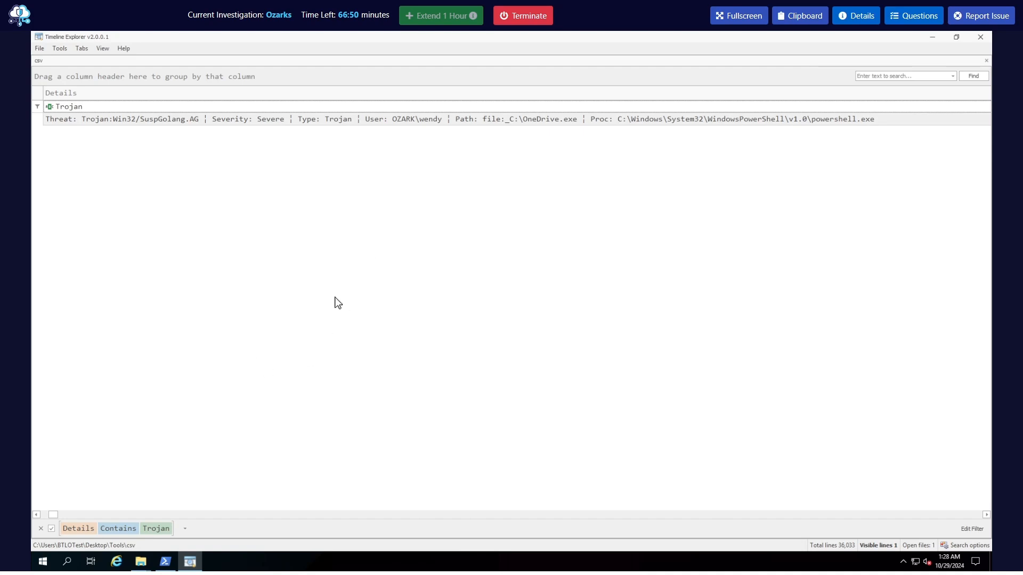
double_click(259, 123)
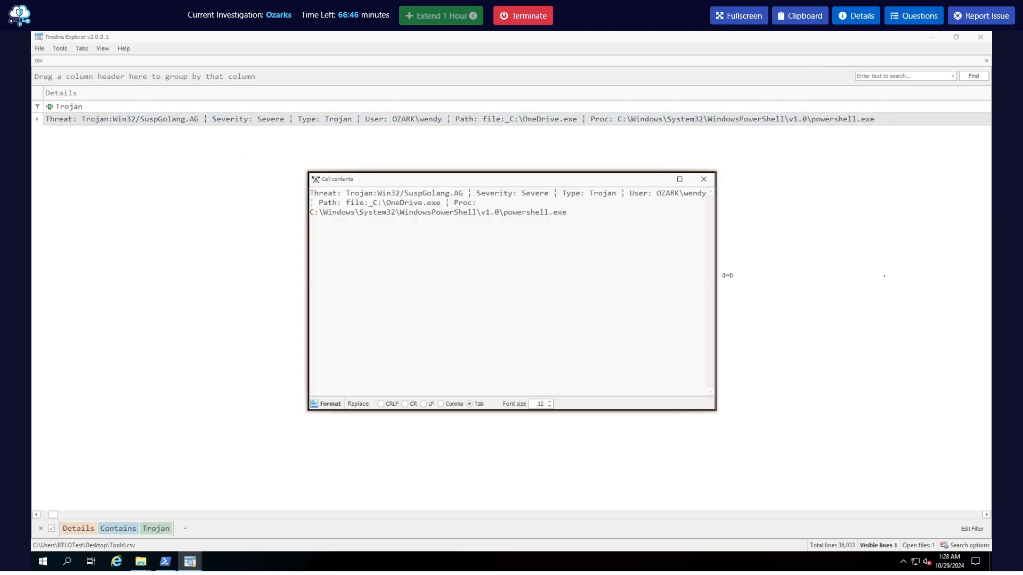
drag(720, 276, 879, 279)
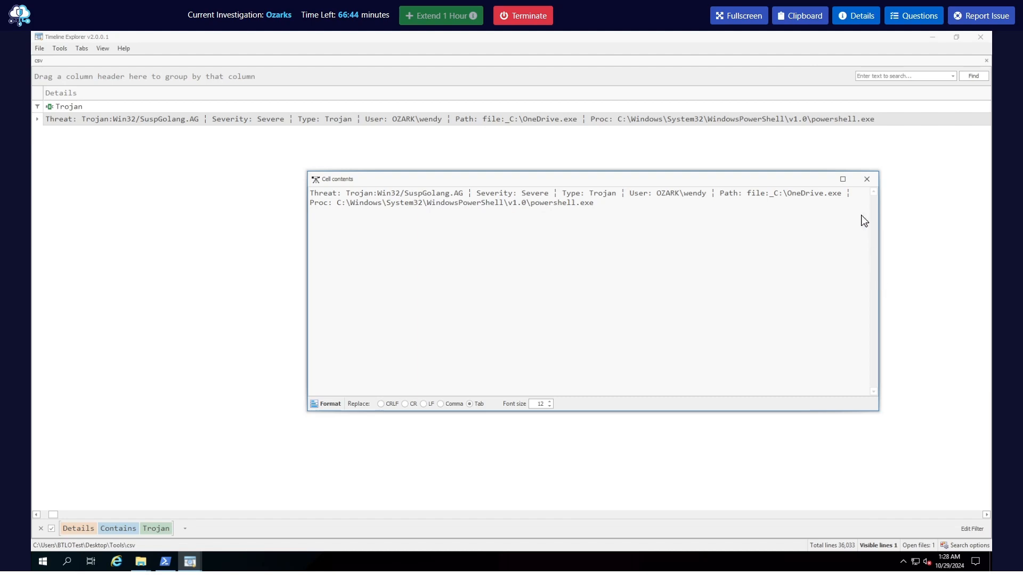
click(859, 185)
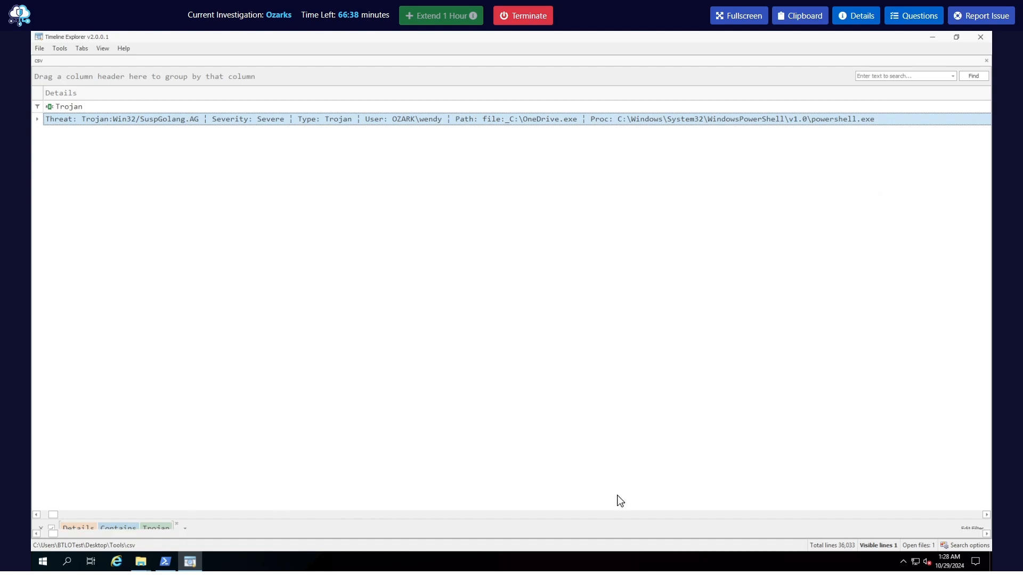
click(41, 528)
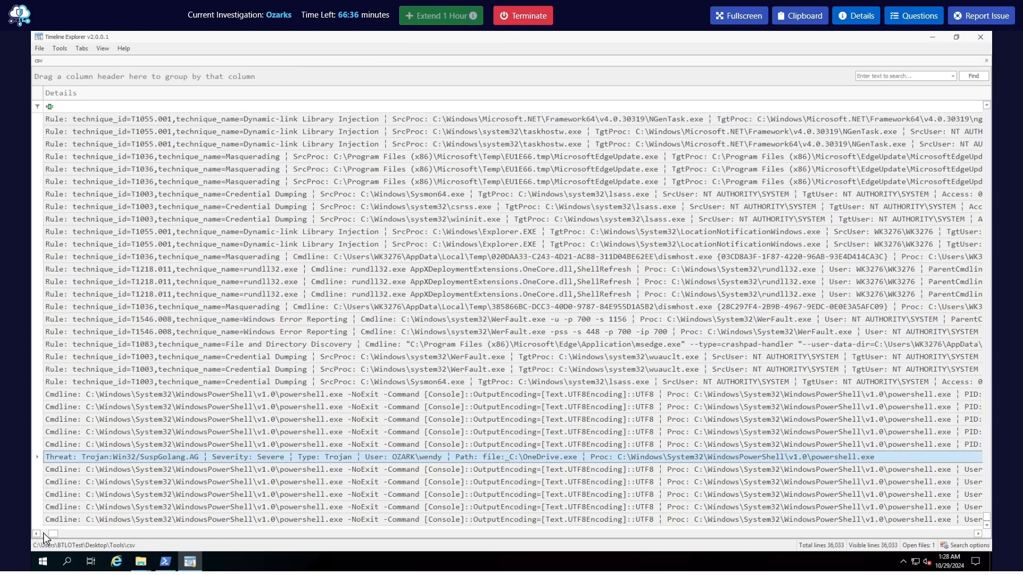
Search the whole timeline for onedrive.exe
click(904, 76)
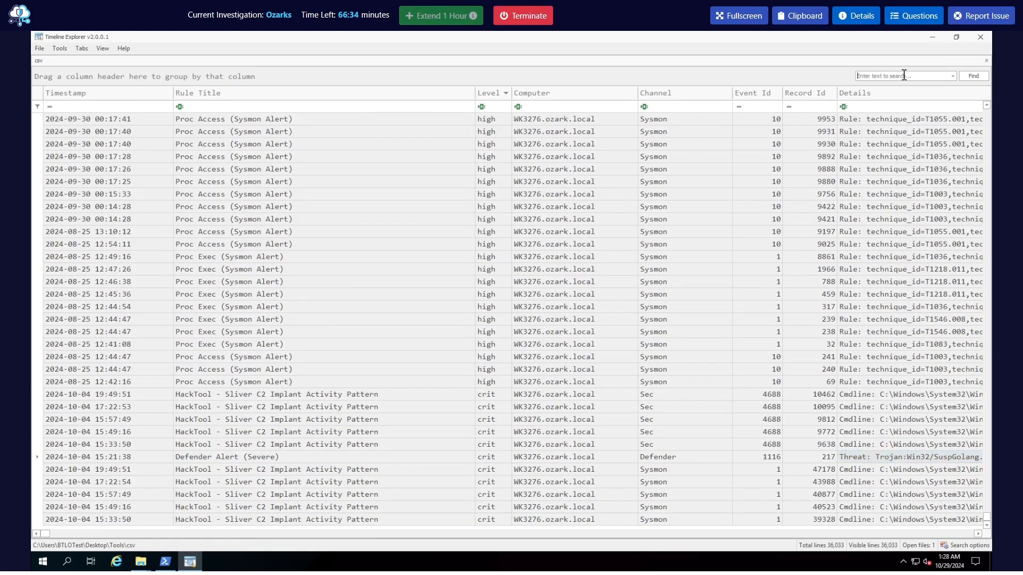
text(.zip)
key(Return)
text(one)
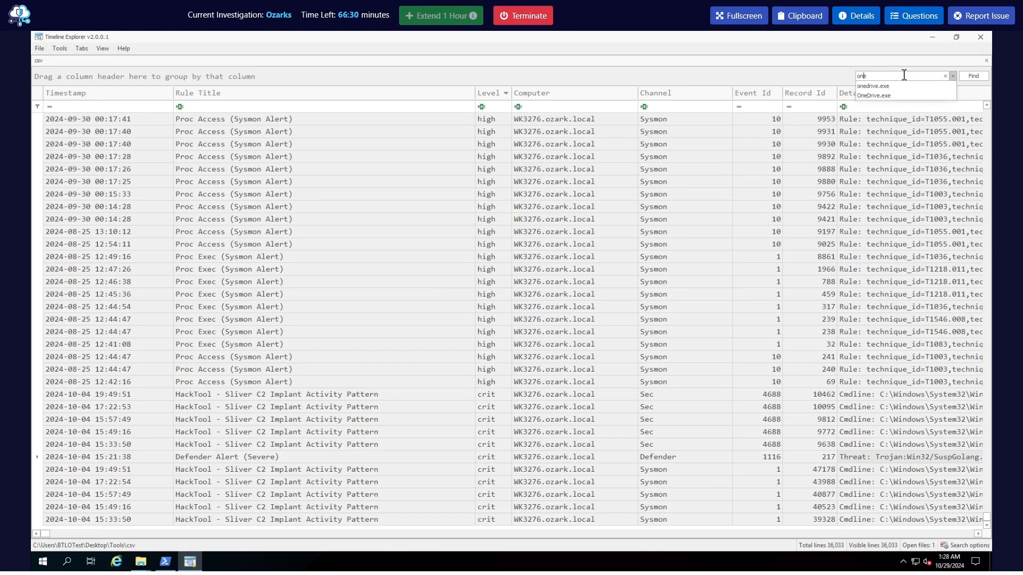
text(drive.exe)
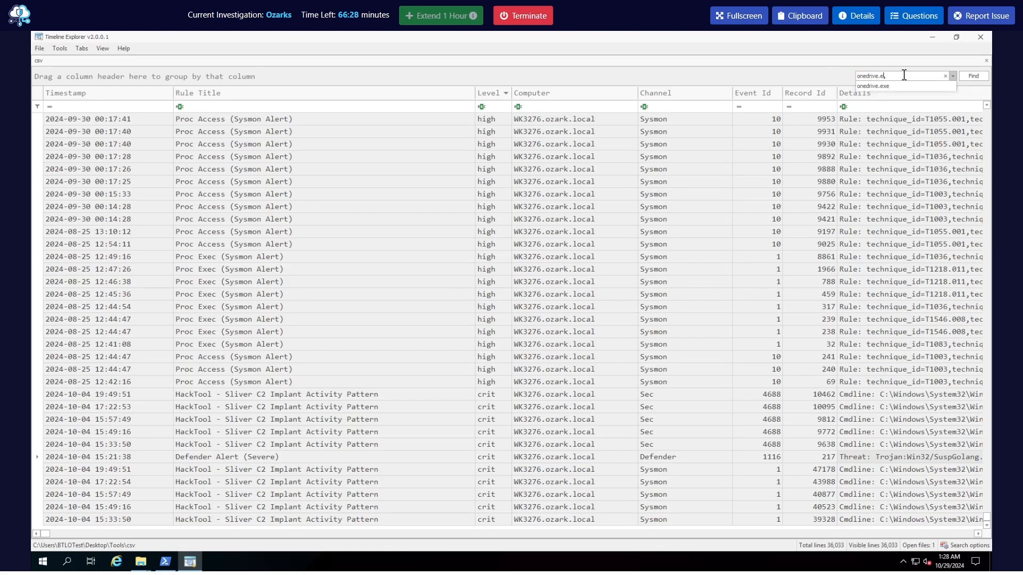
key(Return)
key(BackSpace)
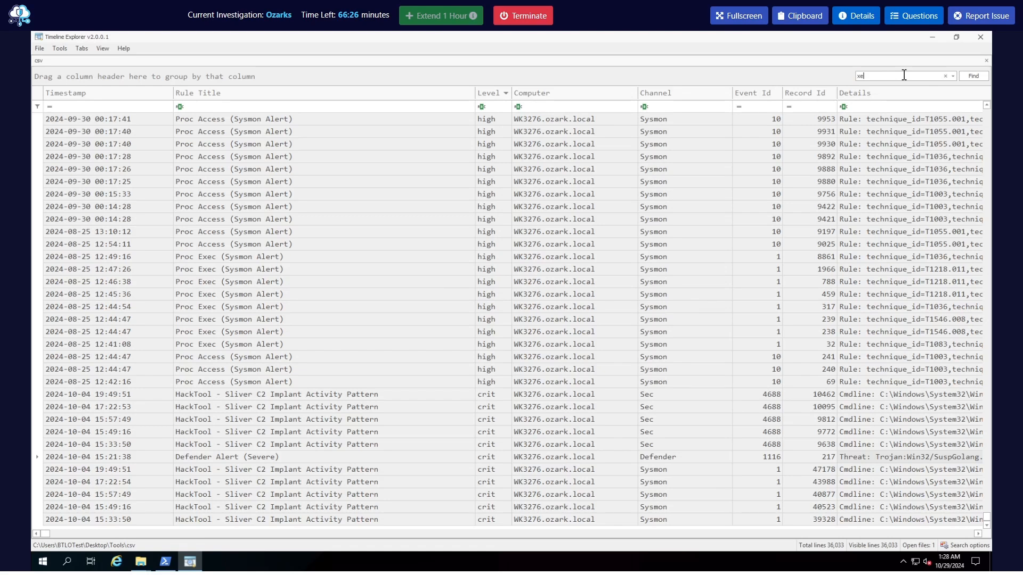
text(onerdric)
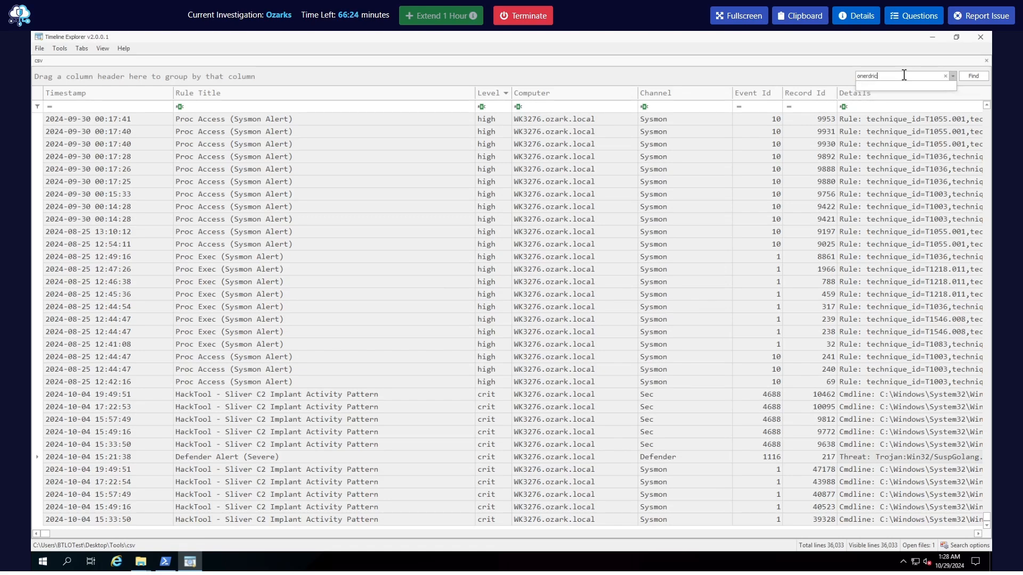
key(BackSpace)
text(drive,)
key(BackSpace)
key(BackSpace)
text(.)
key(Return)
click(875, 80)
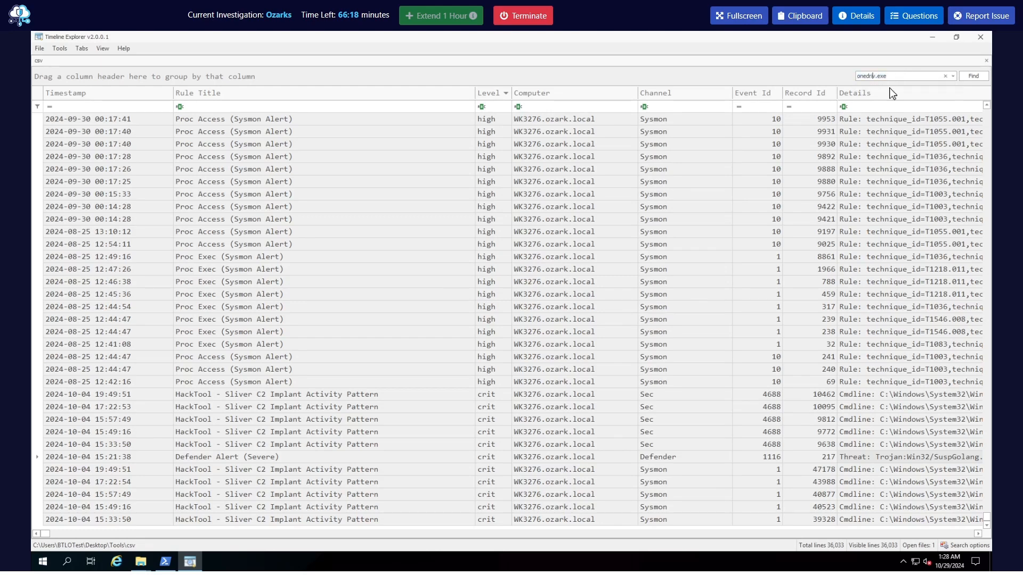
key(Return)
key(Return)
click(918, 77)
key(Right)
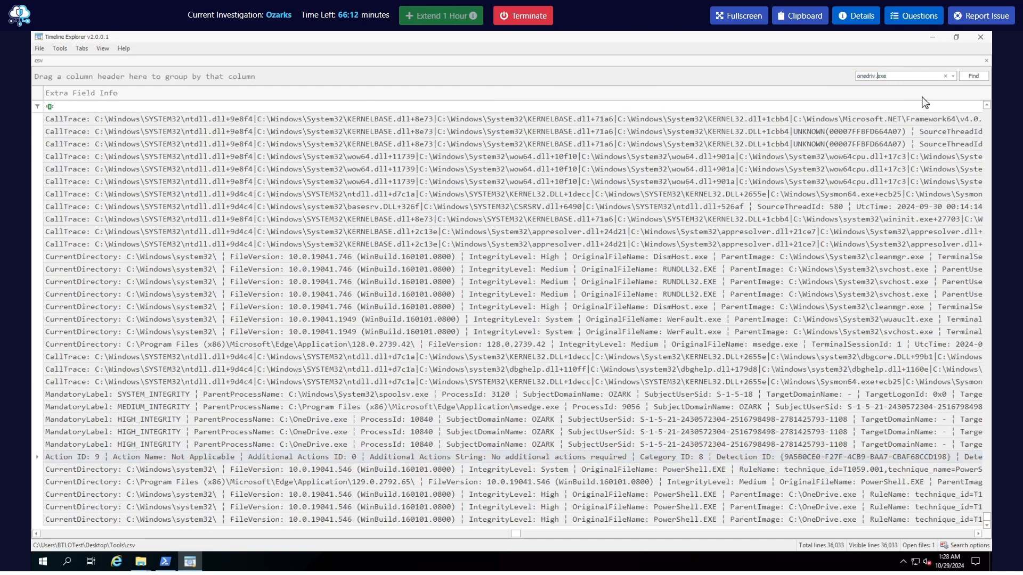
text(e)
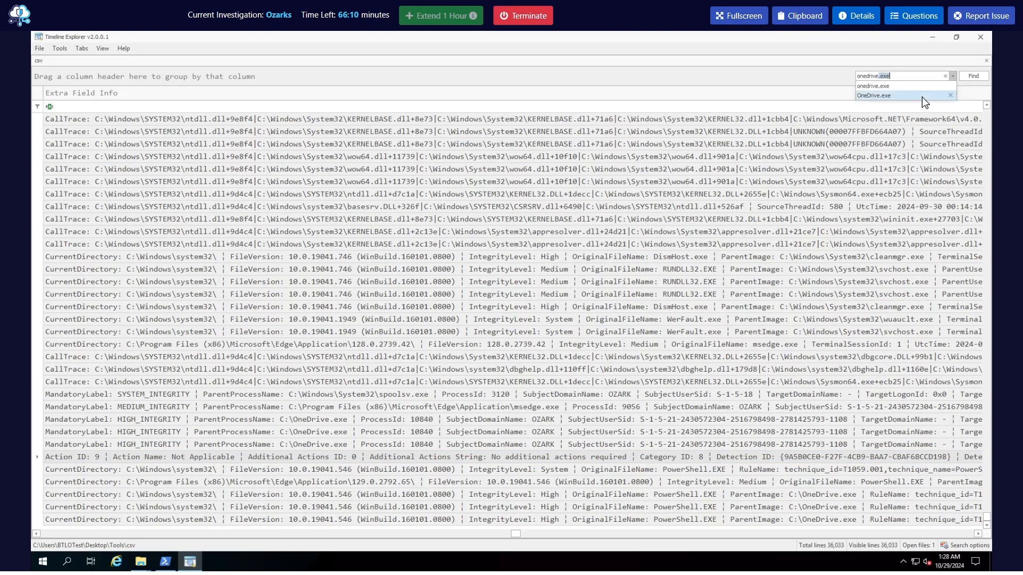
click(973, 76)
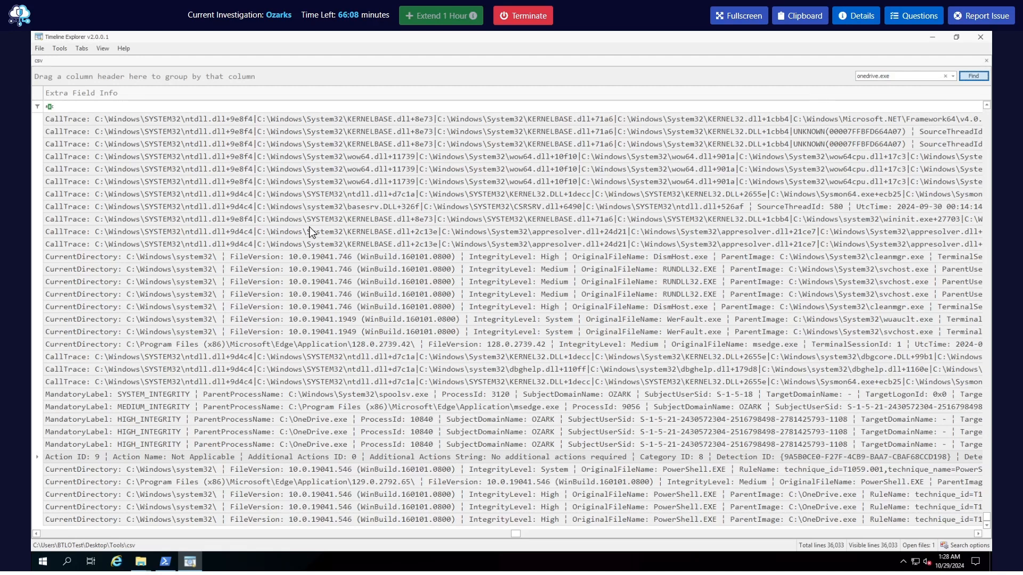
Sort the onedrive.exe results by Level with critical events first and view the Defender alert's rule title cell
drag(515, 535, 38, 534)
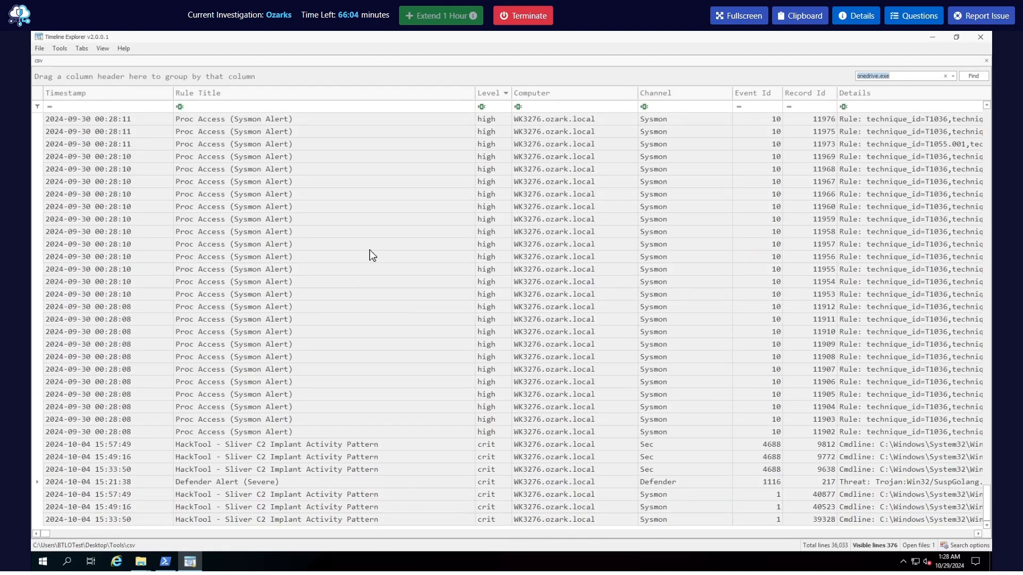
click(499, 96)
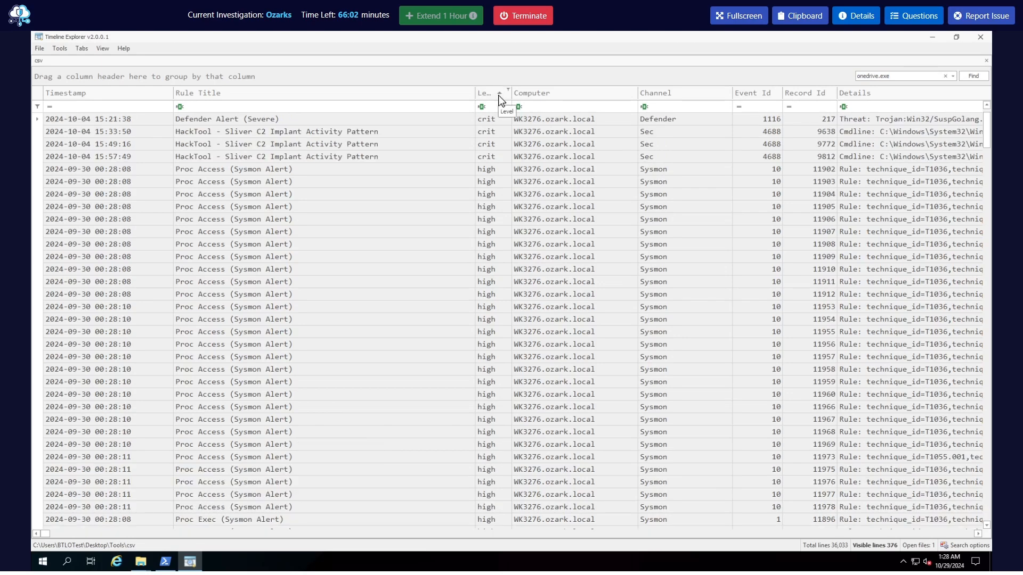
click(236, 121)
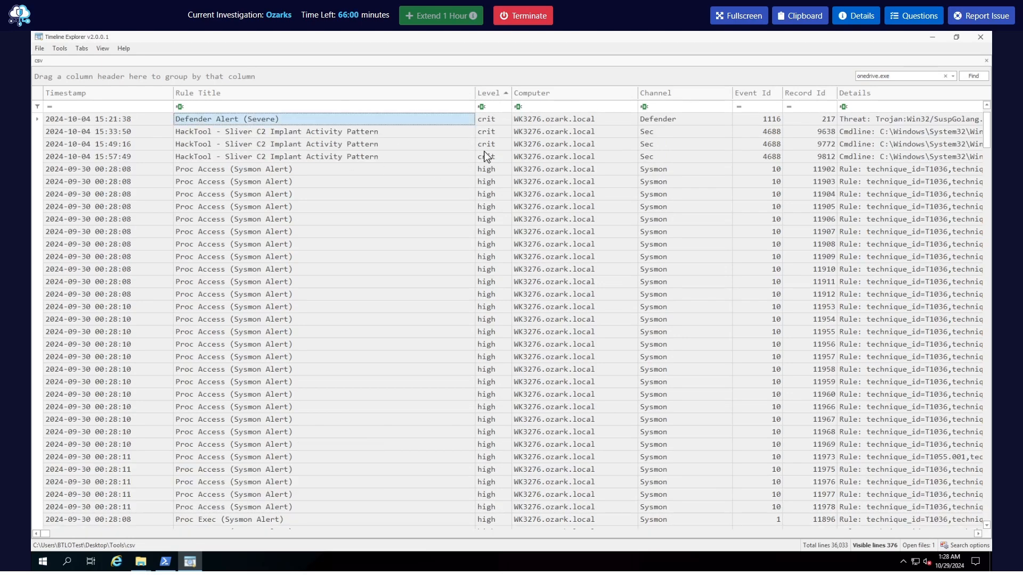
click(701, 180)
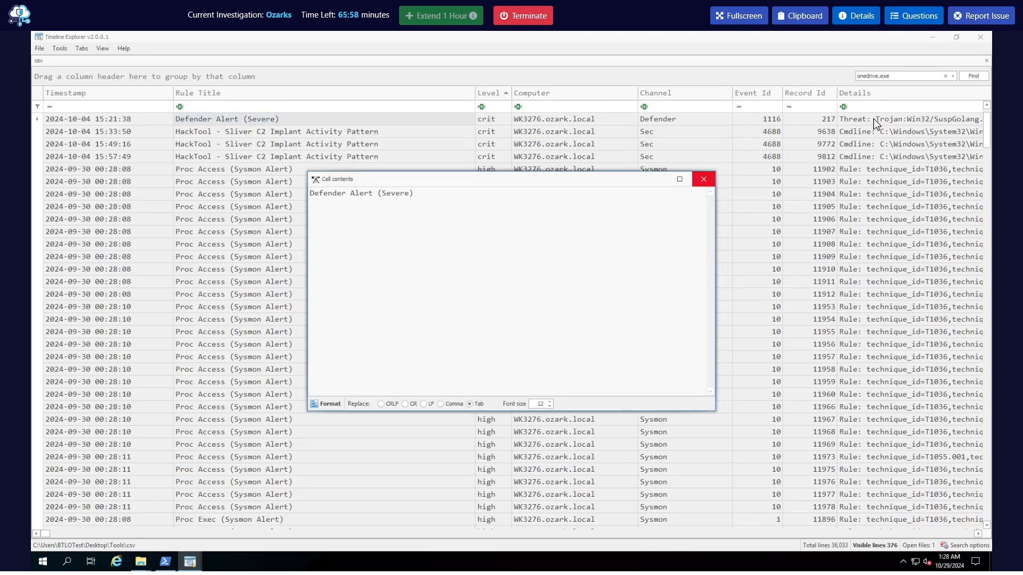
Read the full Details cell of the Defender Alert (Severe) event and return to the timeline's first columns
click(875, 122)
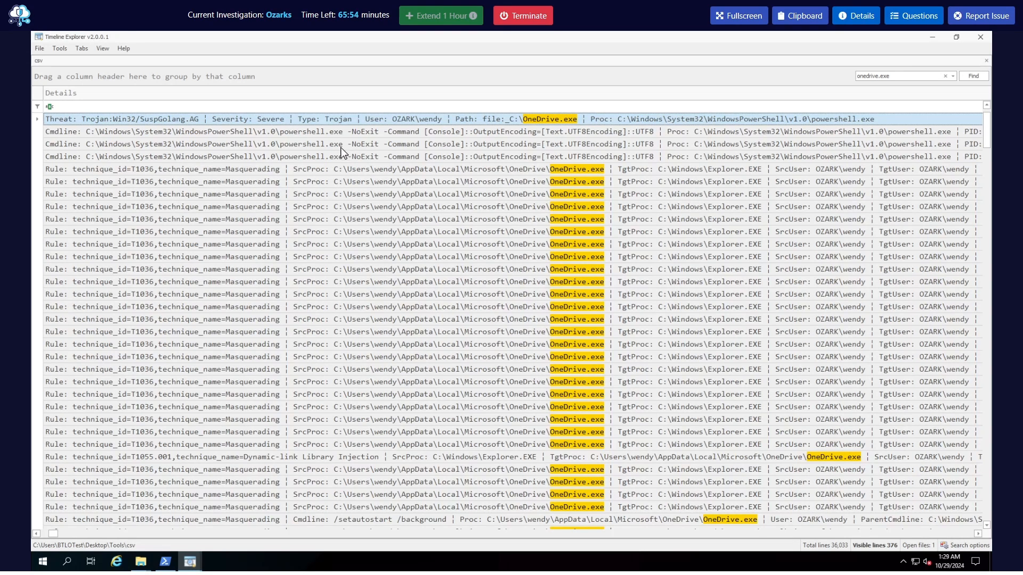
double_click(663, 122)
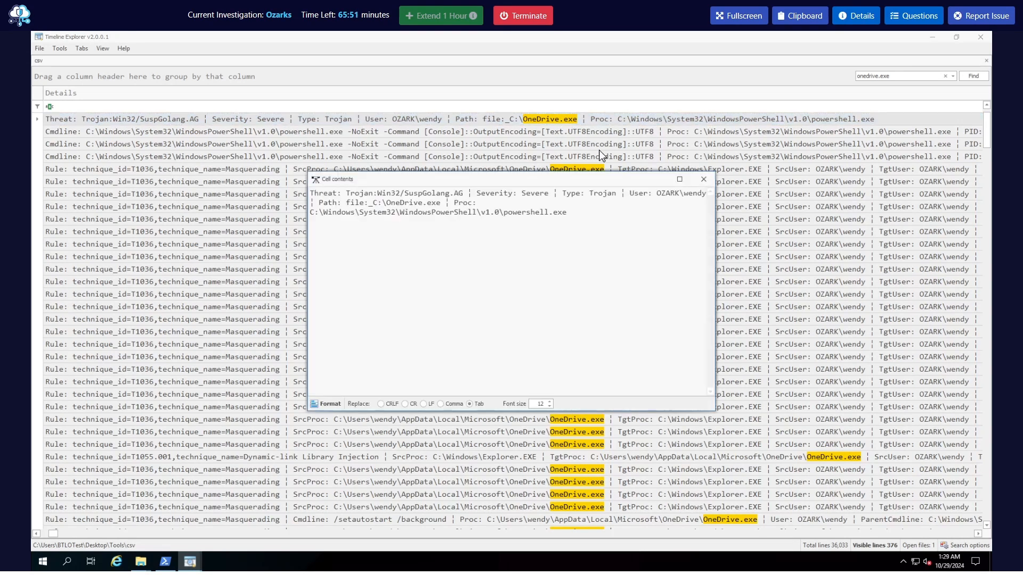
click(703, 179)
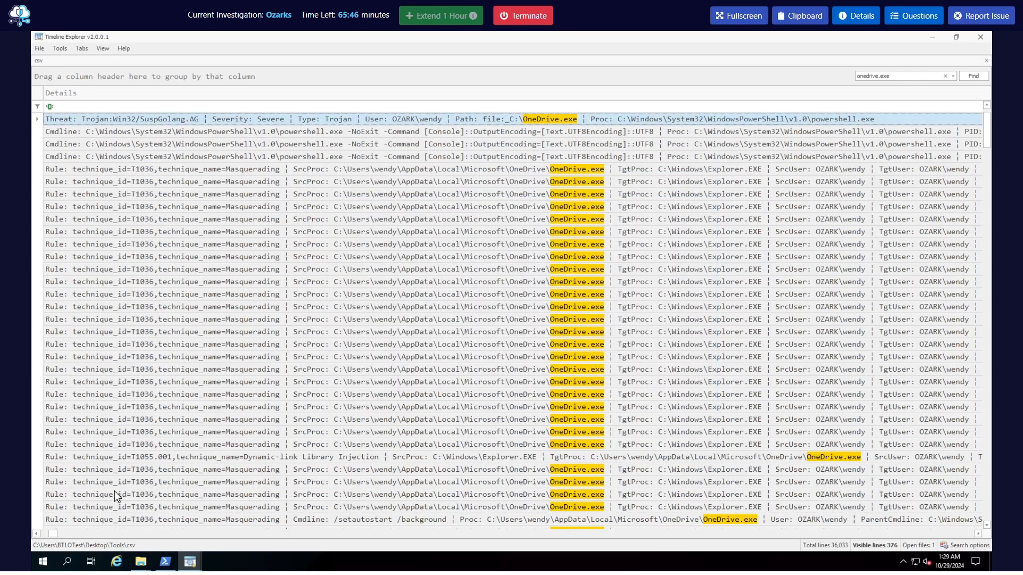
click(46, 533)
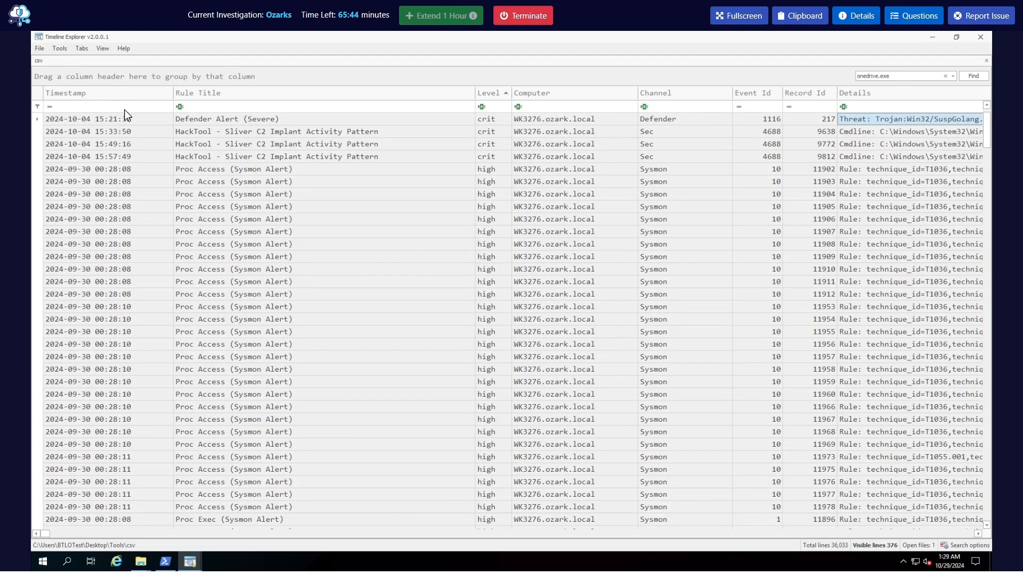
Filter the Details column for Threat and read the full contents of the matching event
click(979, 533)
click(979, 534)
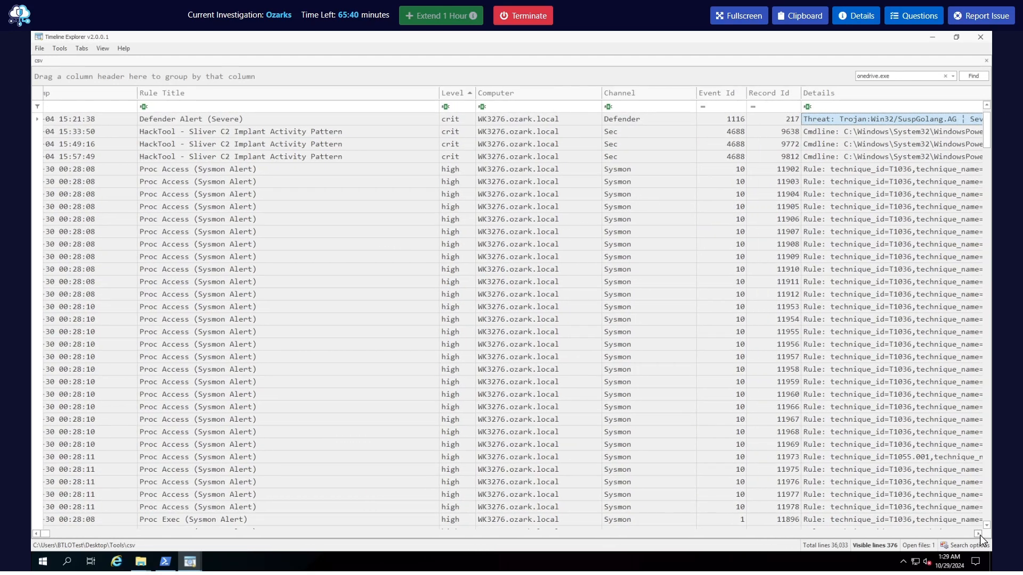
click(979, 533)
click(805, 110)
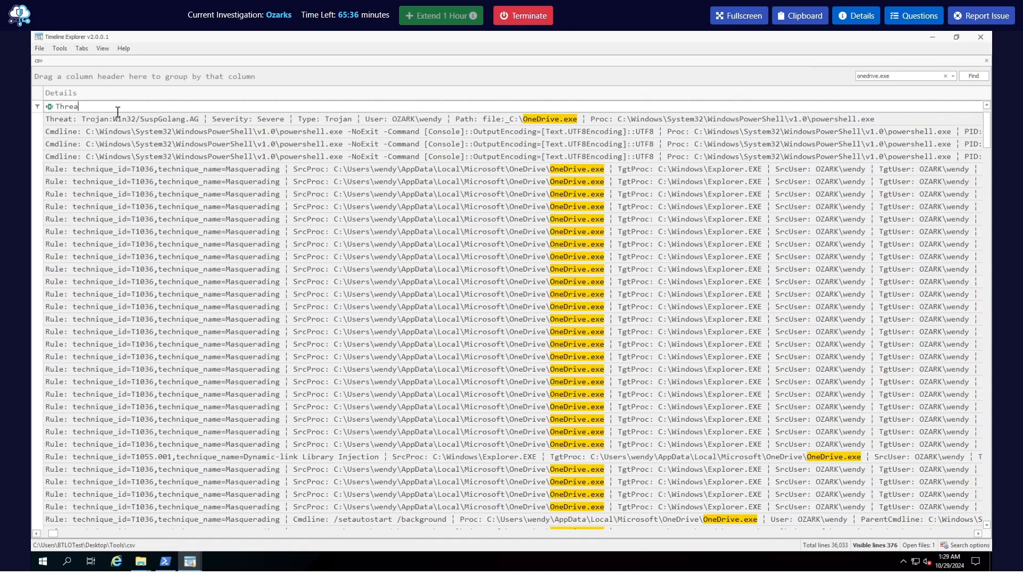
key(Return)
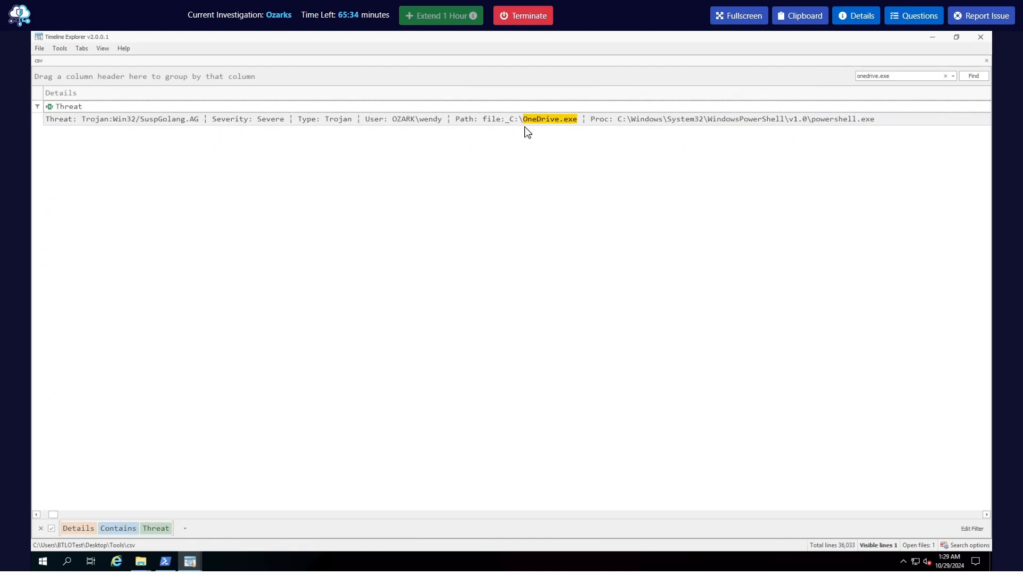
double_click(646, 124)
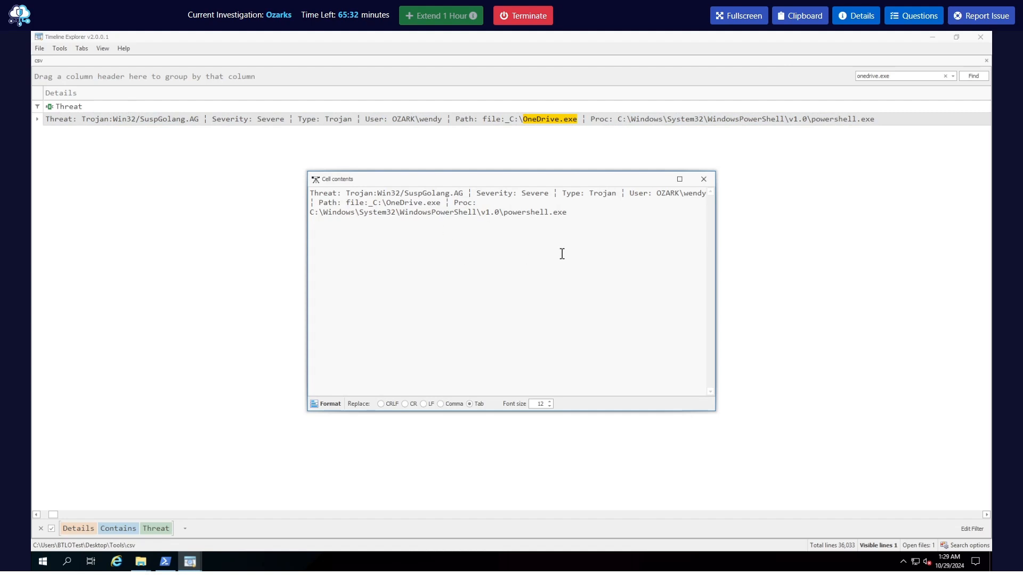
drag(717, 281, 906, 280)
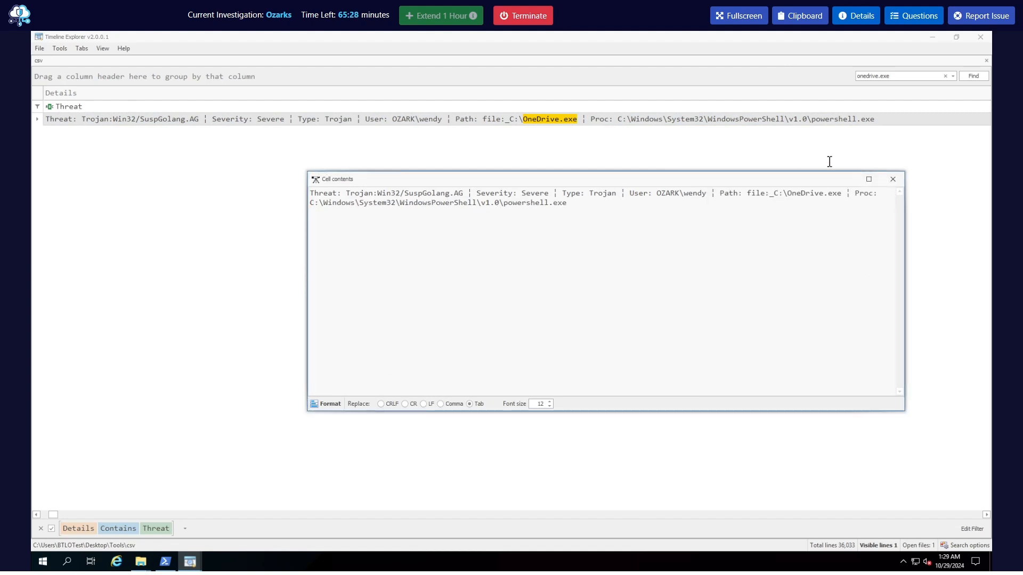
click(892, 179)
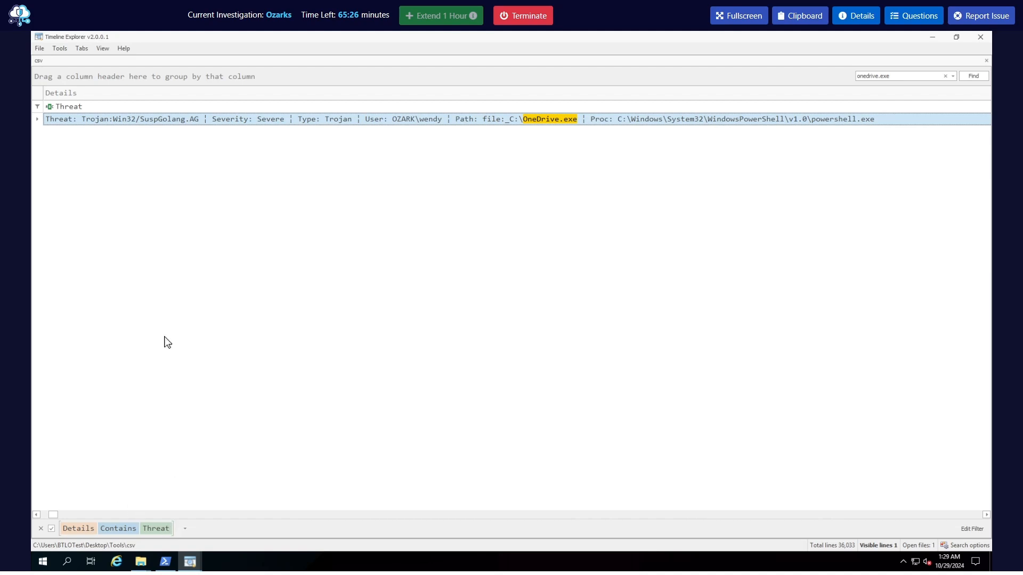
Clear the Threat filter and reread question Q10 about the service detected by Windows Defender AV
click(81, 109)
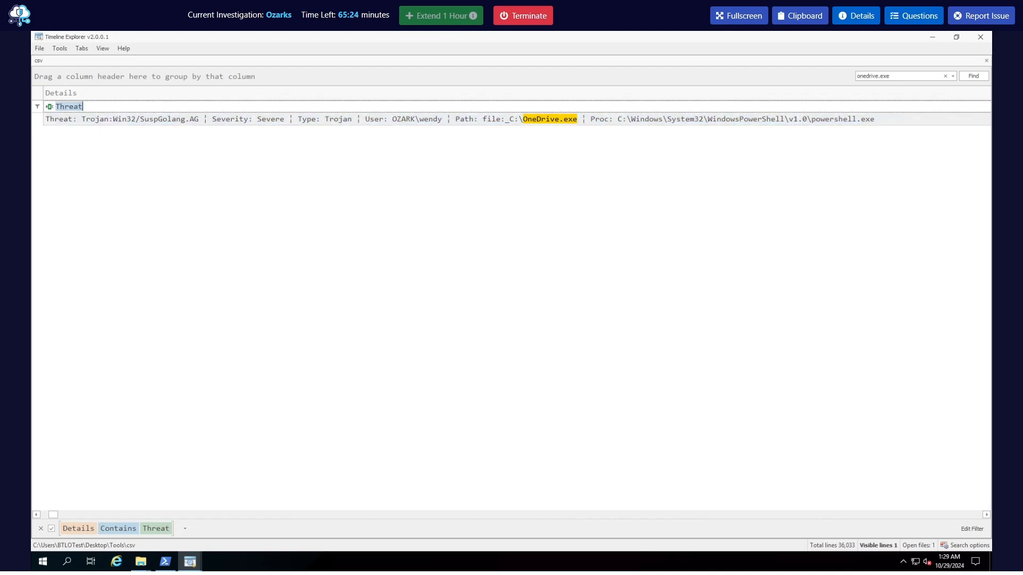
click(914, 15)
scroll(851, 402, down, 10)
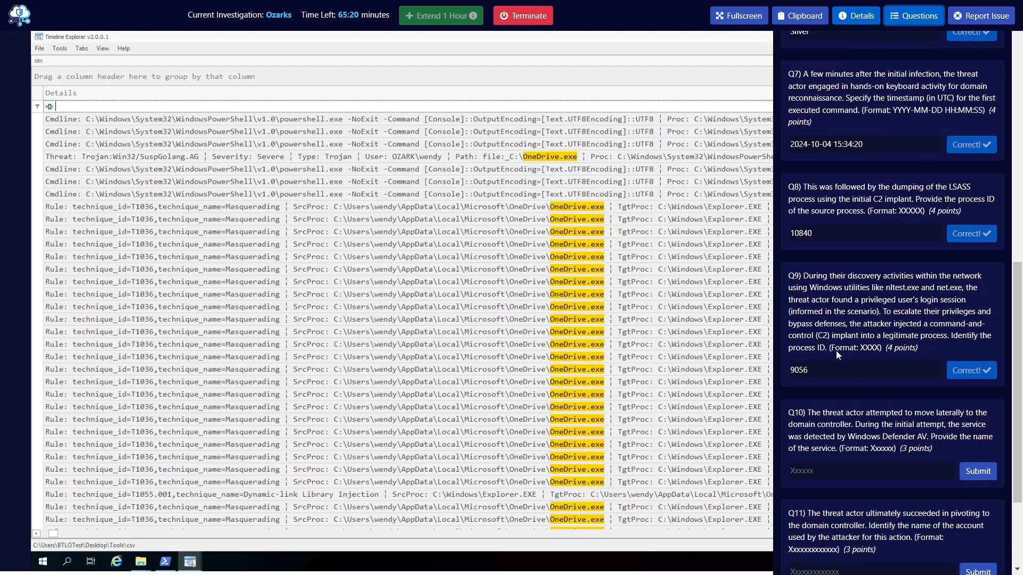
scroll(836, 353, down, 3)
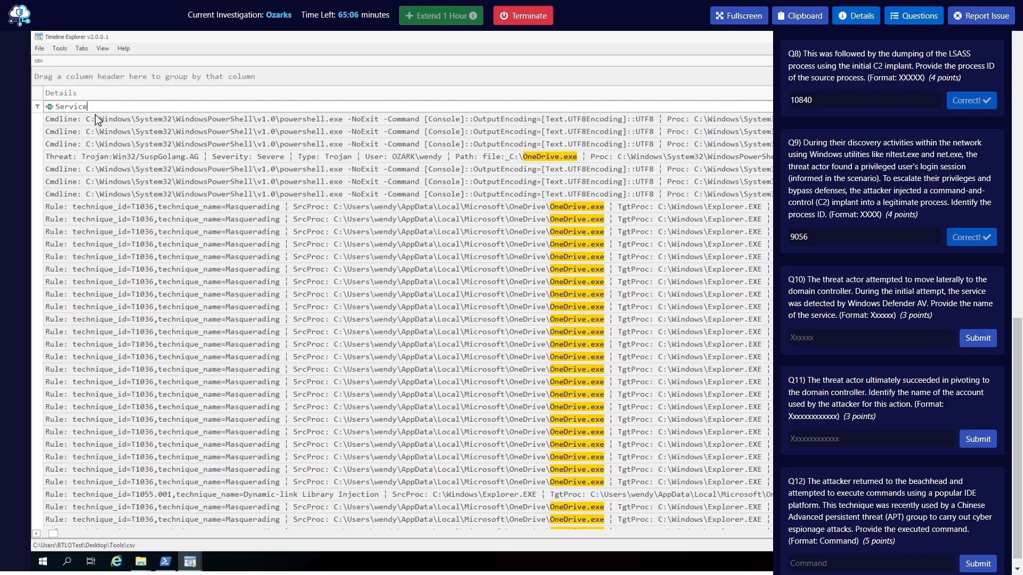
Filter the Details column for Service and clear the onedrive.exe search
key(Return)
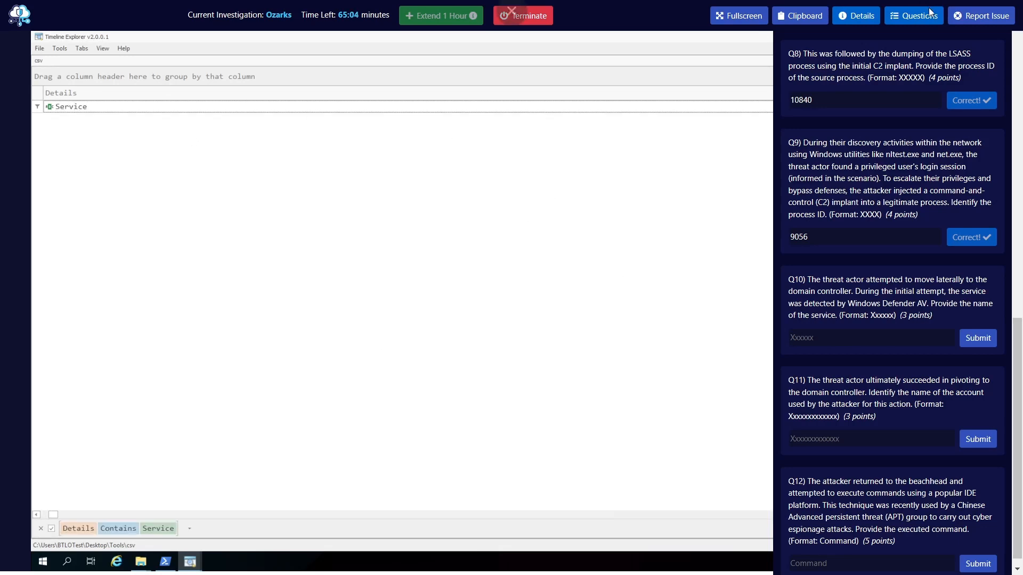
click(912, 16)
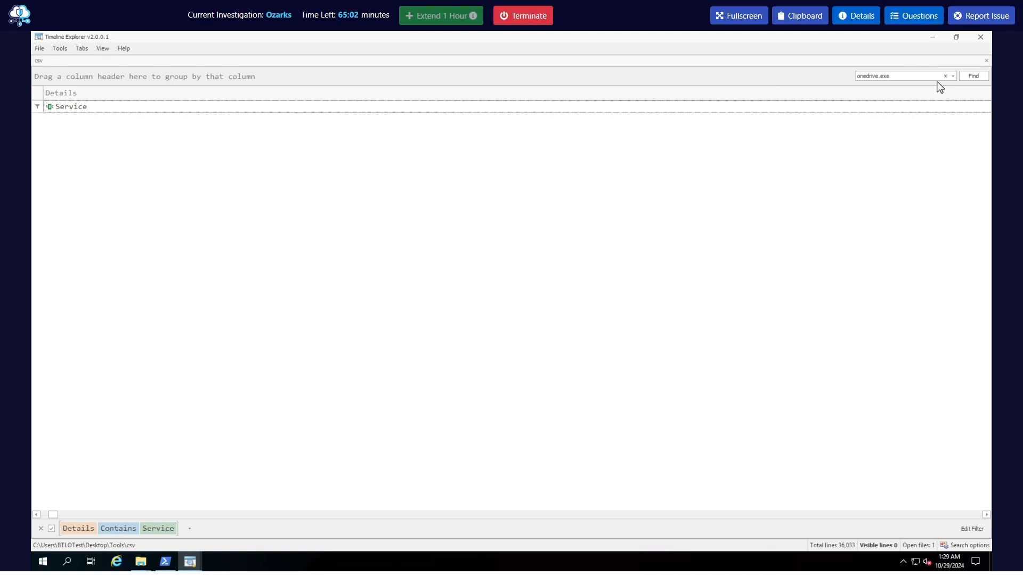
click(944, 76)
click(113, 107)
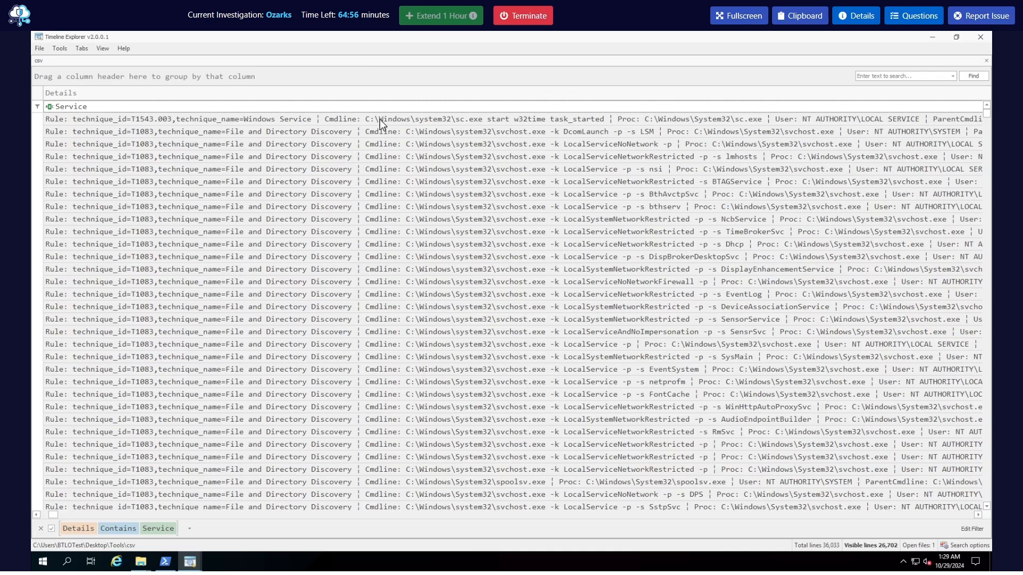
Read the full details of the Windows Service technique event that starts w32time, and look through the other Service entries
double_click(297, 121)
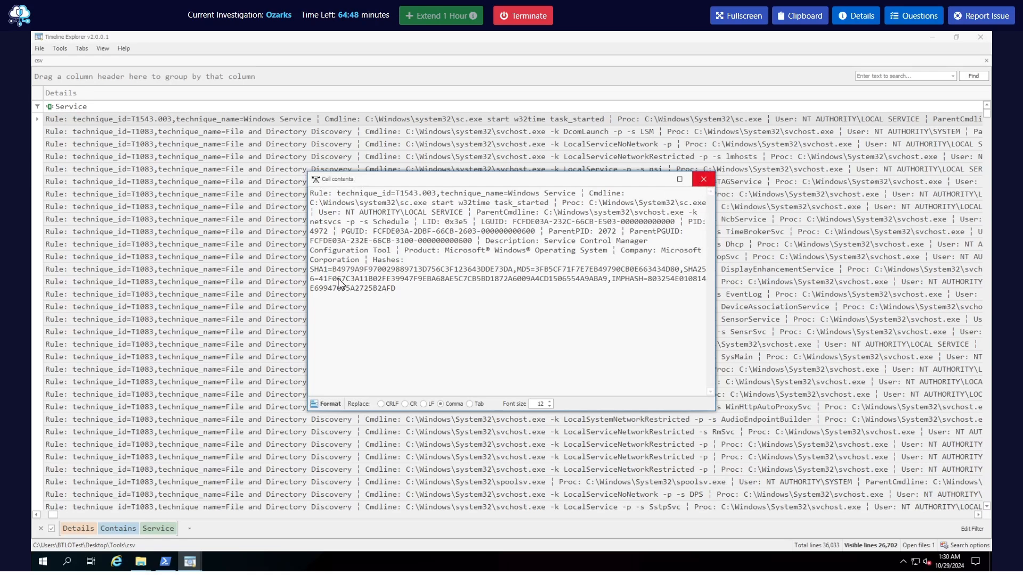
click(704, 179)
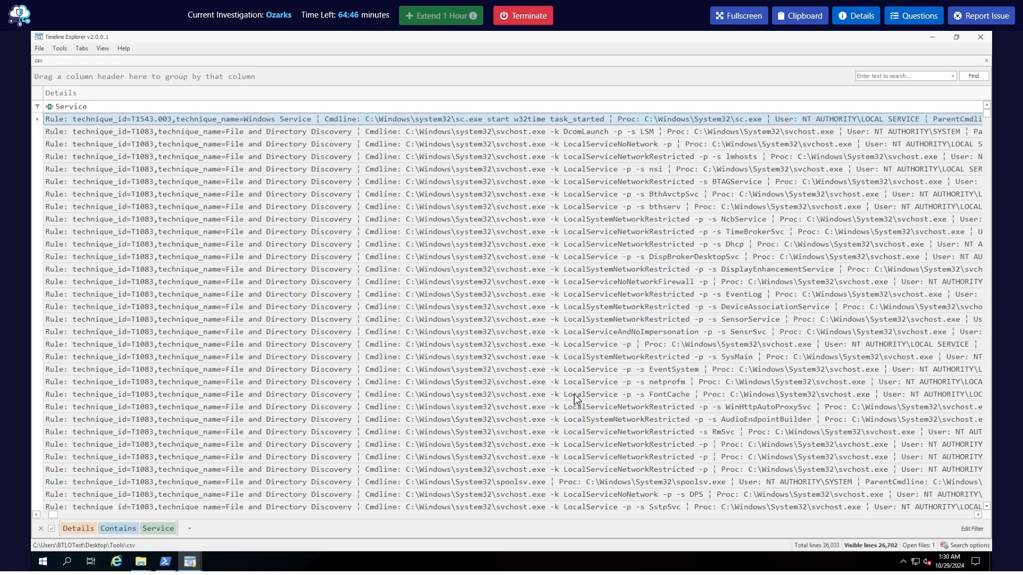
scroll(580, 397, down, 10)
scroll(585, 396, down, 6)
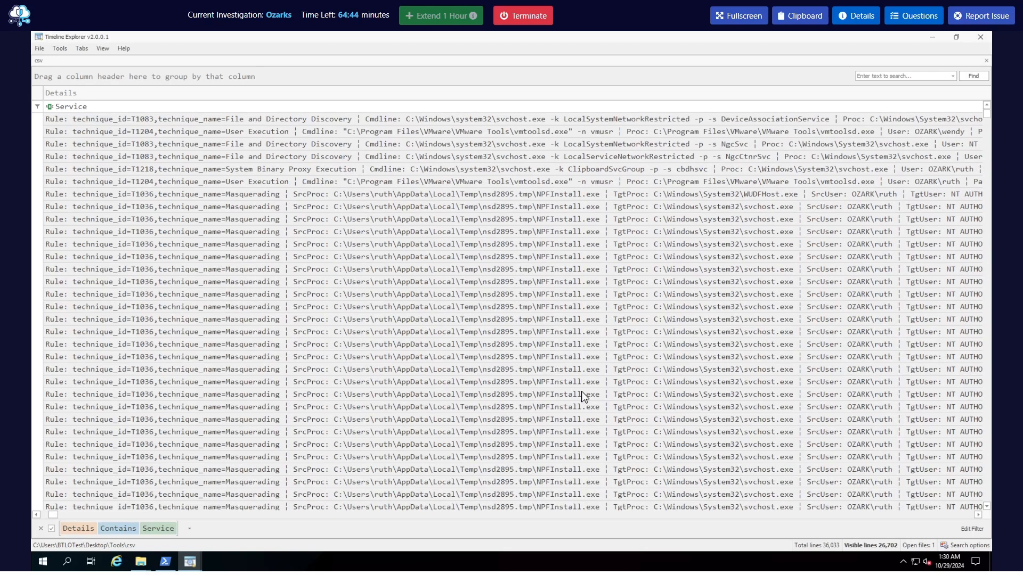
scroll(584, 396, down, 10)
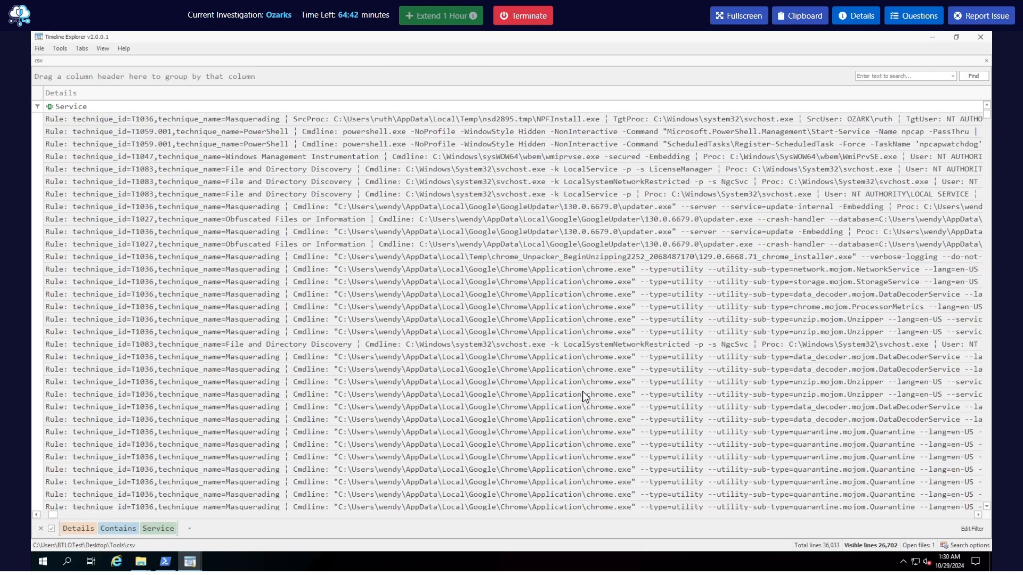
Search the Service entries for onedrive and open the full details of the first match
click(869, 78)
text(onedrive)
key(Return)
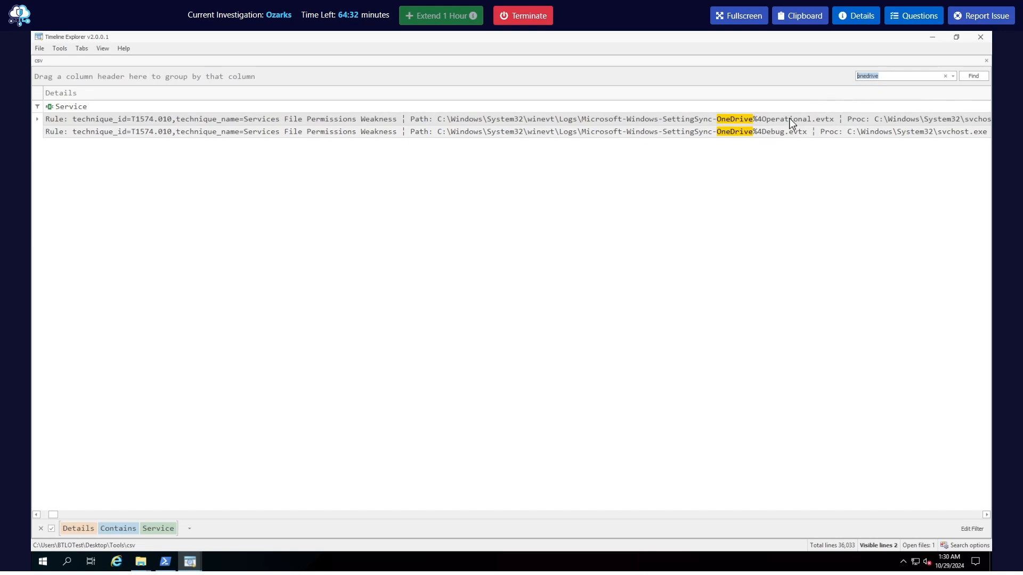
double_click(305, 122)
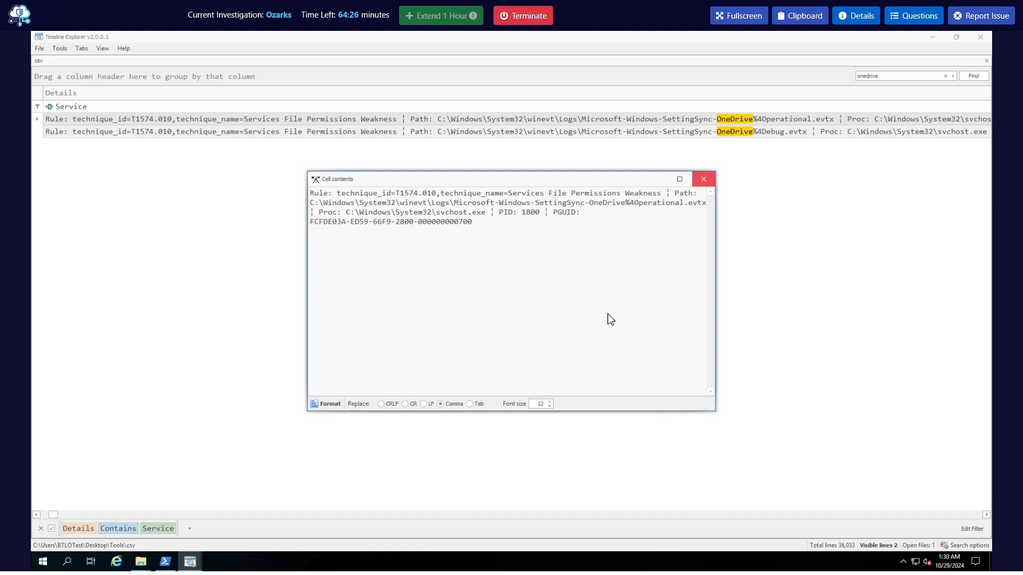
Close the event details and clear both the onedrive search and the Service filter on the Details column
click(705, 179)
mouse_move(49, 515)
mouse_down()
mouse_move(146, 525)
mouse_move(896, 530)
mouse_move(5, 520)
mouse_move(38, 523)
mouse_up()
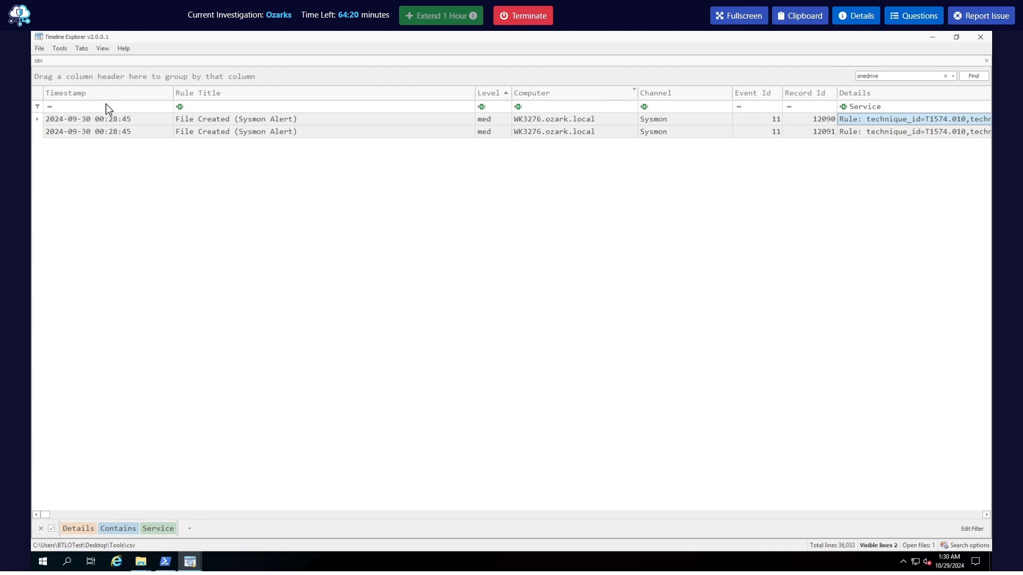
click(888, 108)
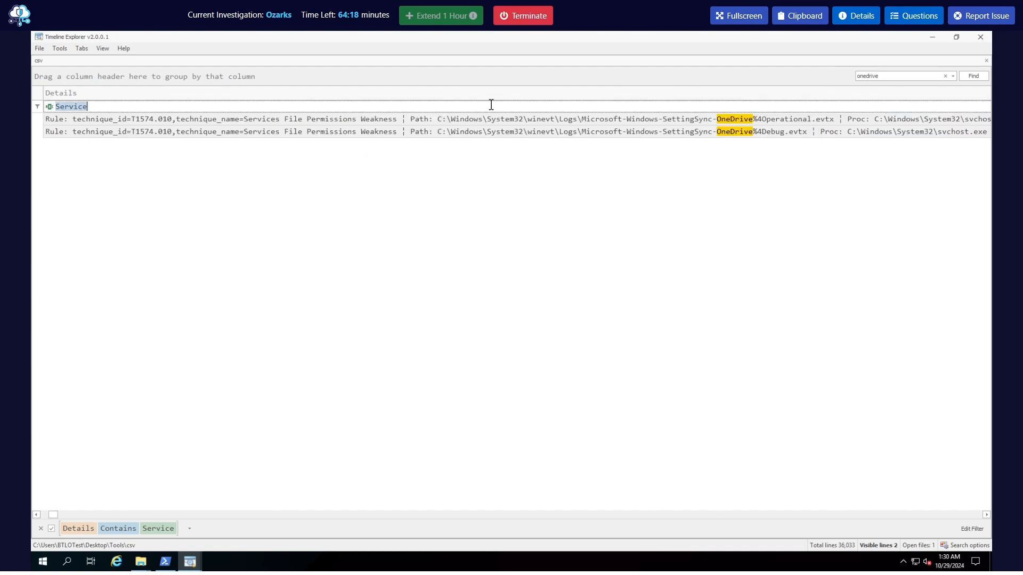
double_click(915, 76)
key(BackSpace)
click(973, 78)
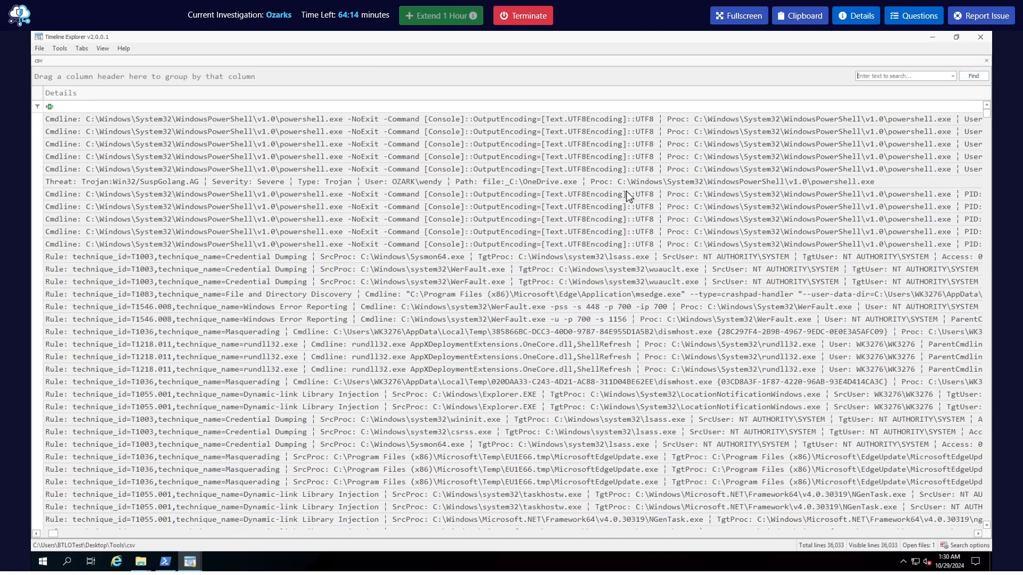
drag(54, 534, 51, 534)
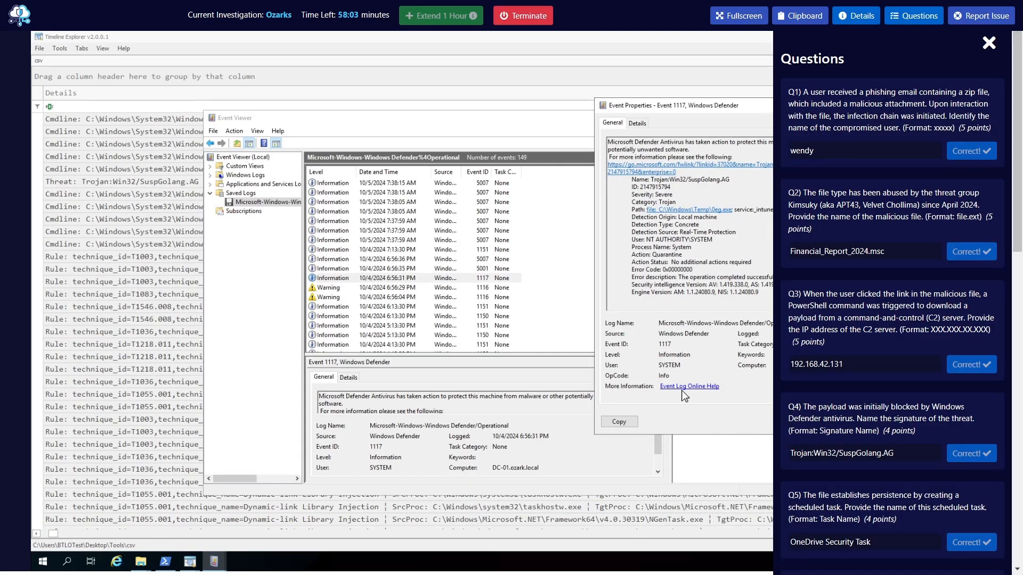
Reread question Q10 about the service detected by Windows Defender AV, then hide the questions
scroll(891, 382, down, 10)
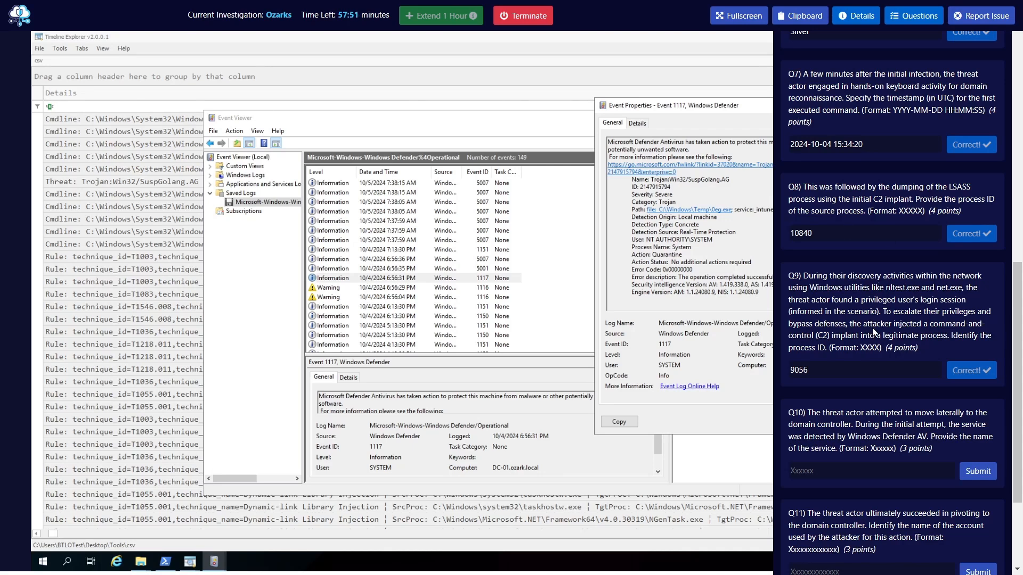
scroll(864, 346, down, 3)
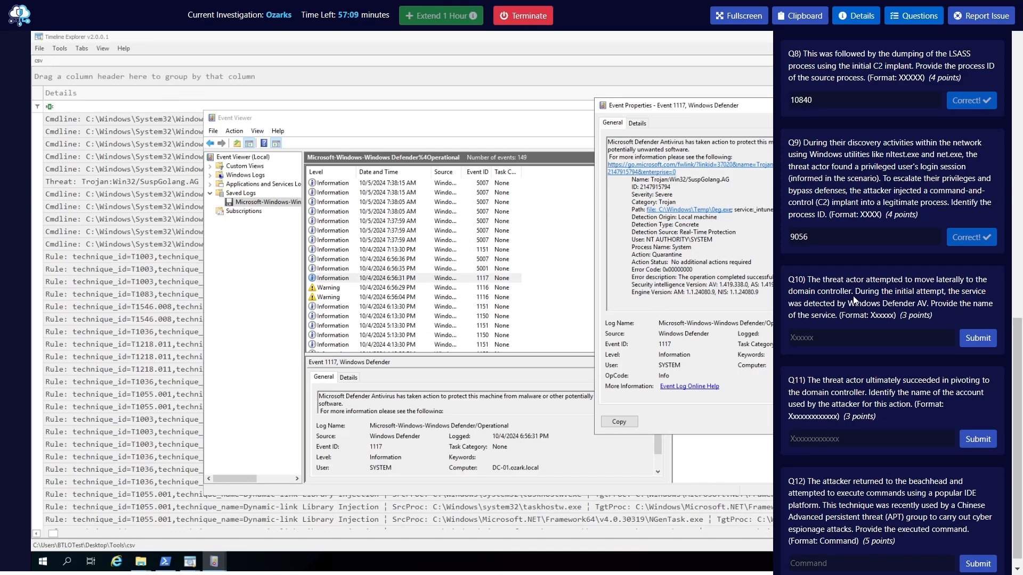
drag(954, 295, 927, 313)
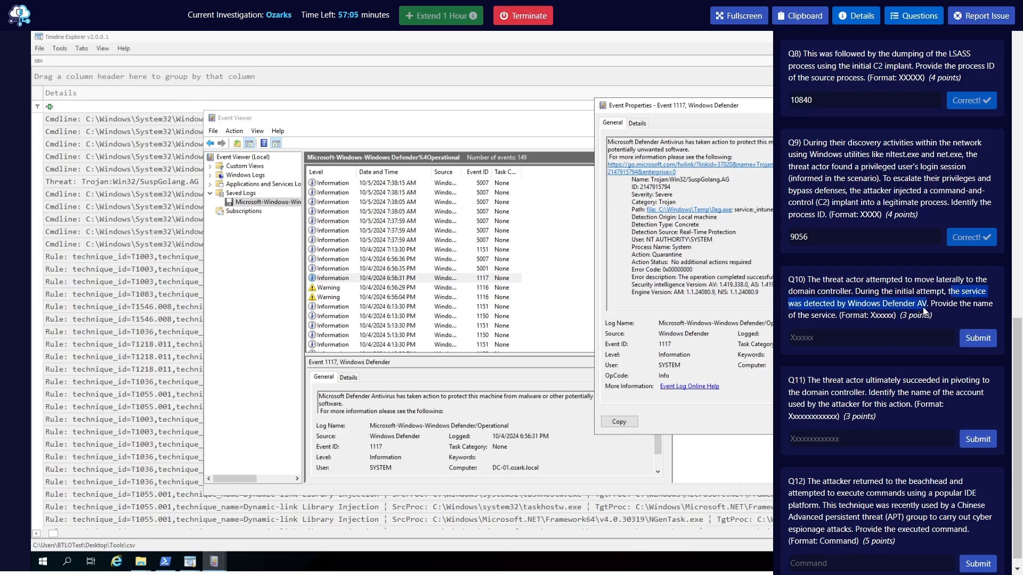
click(869, 297)
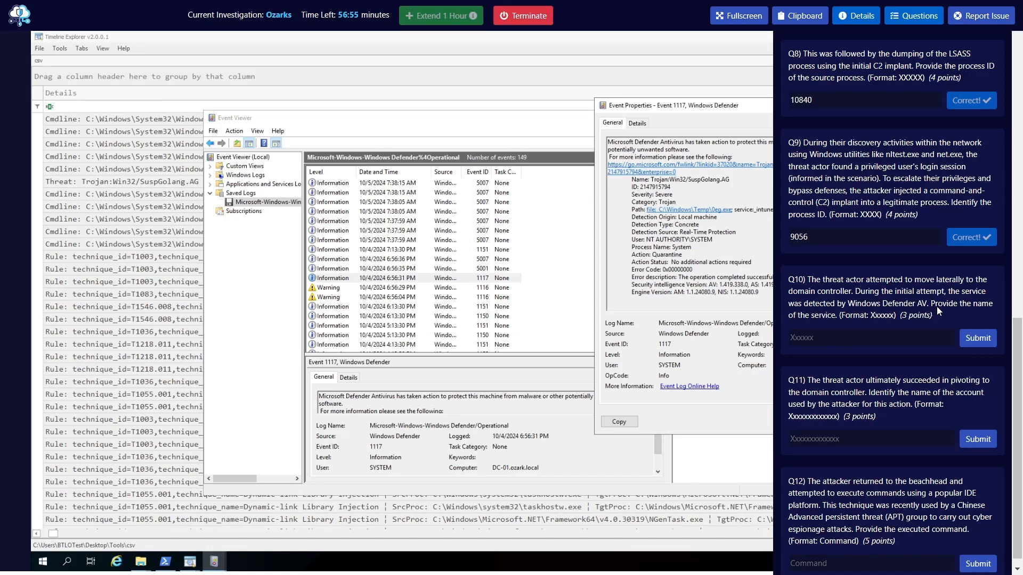
drag(938, 308, 850, 319)
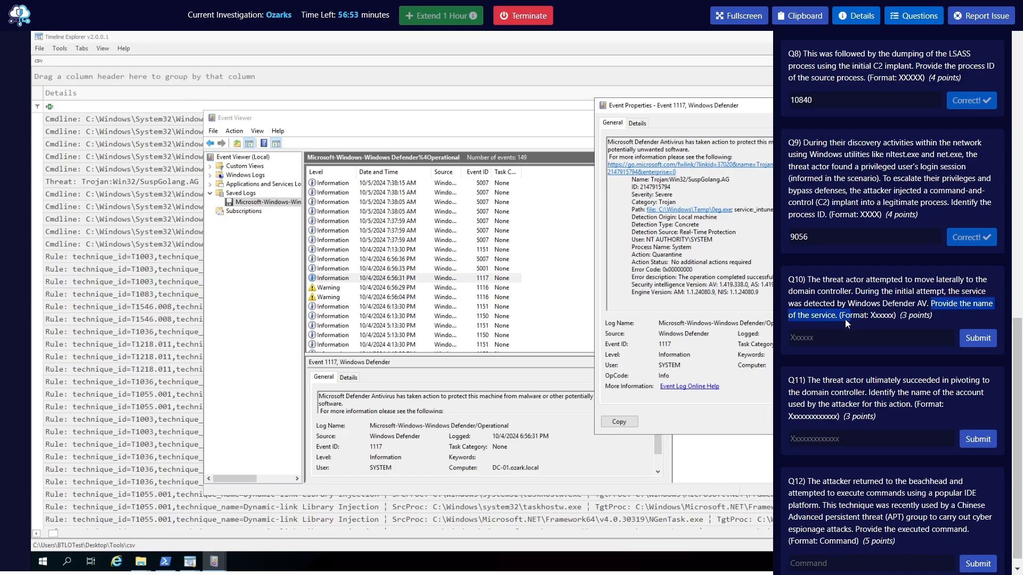
click(837, 318)
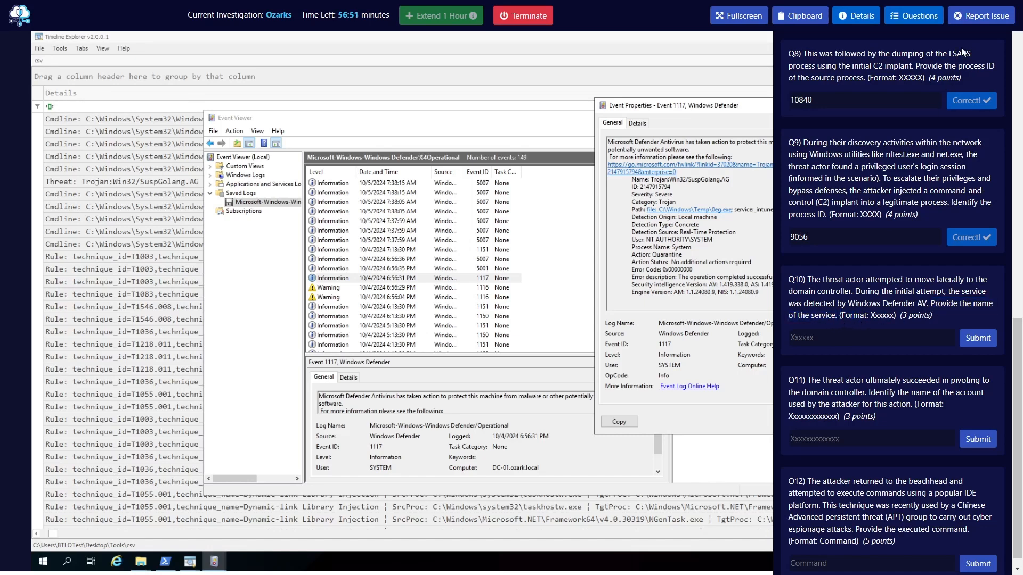
click(914, 16)
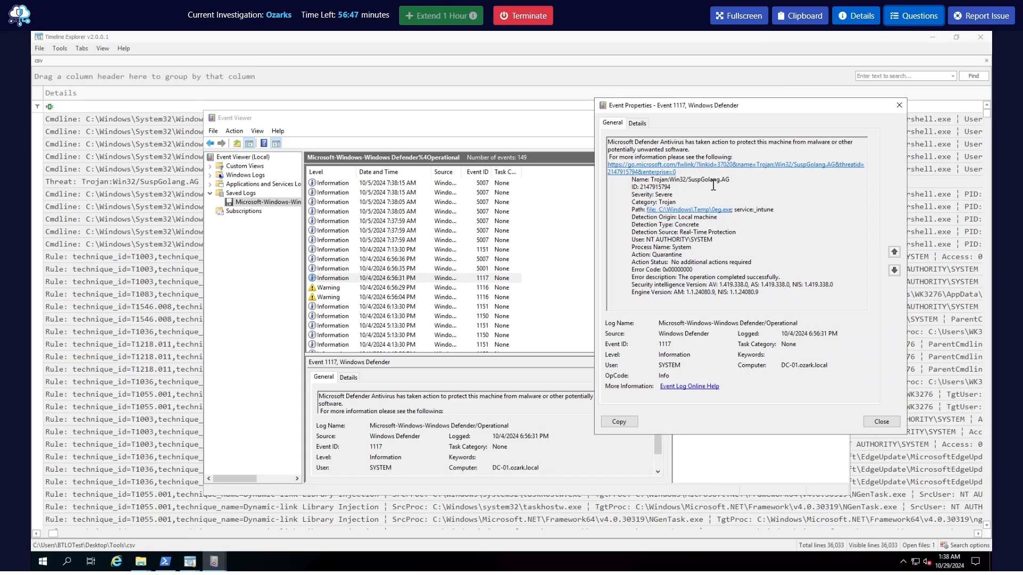
Examine the threat name, path and service, user, action and error description in the Windows Defender event 1117 details
drag(730, 180, 656, 196)
click(684, 202)
click(774, 211)
drag(774, 211, 758, 213)
click(749, 223)
drag(778, 208, 756, 211)
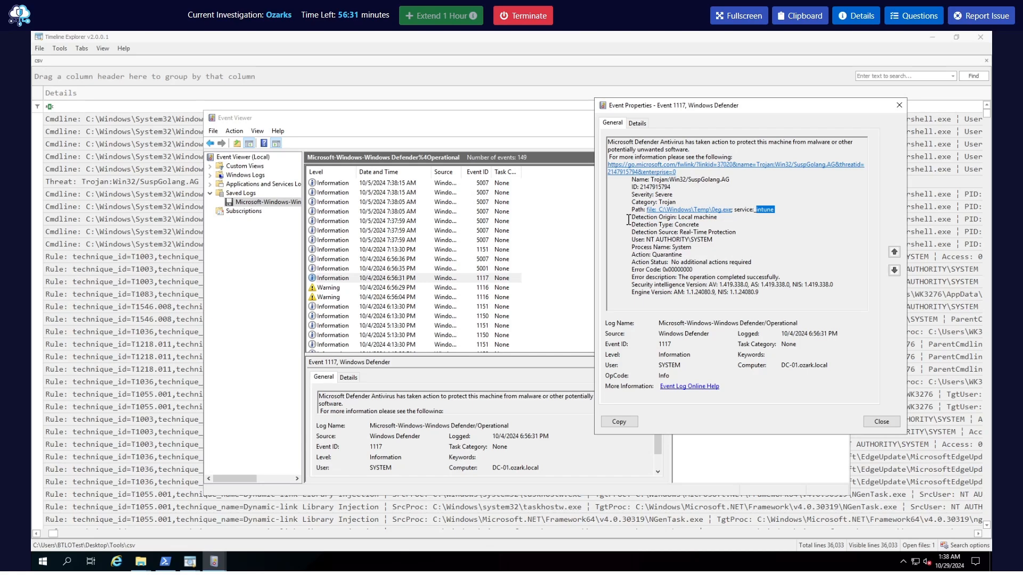
triple_click(674, 239)
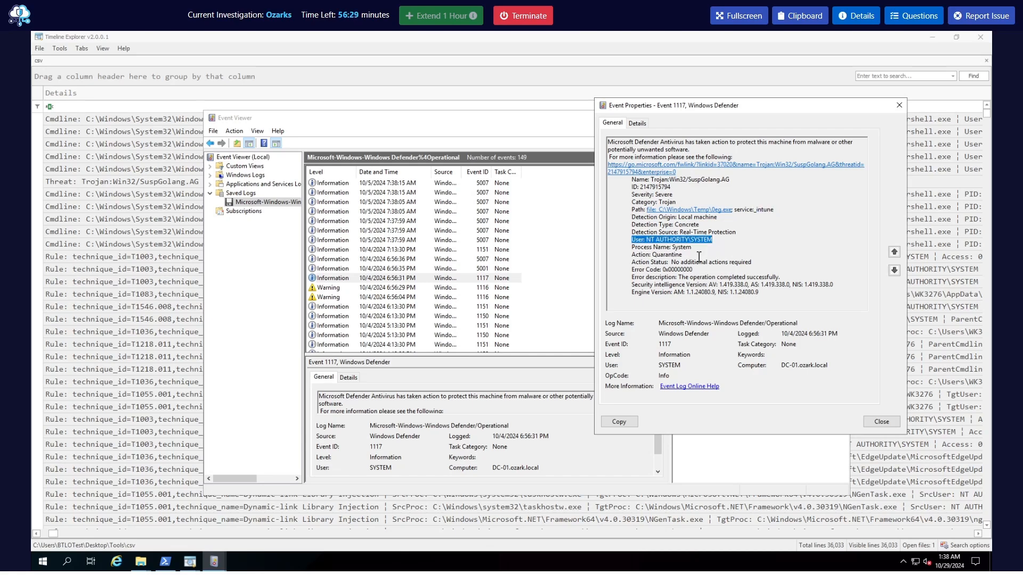
drag(632, 254, 682, 255)
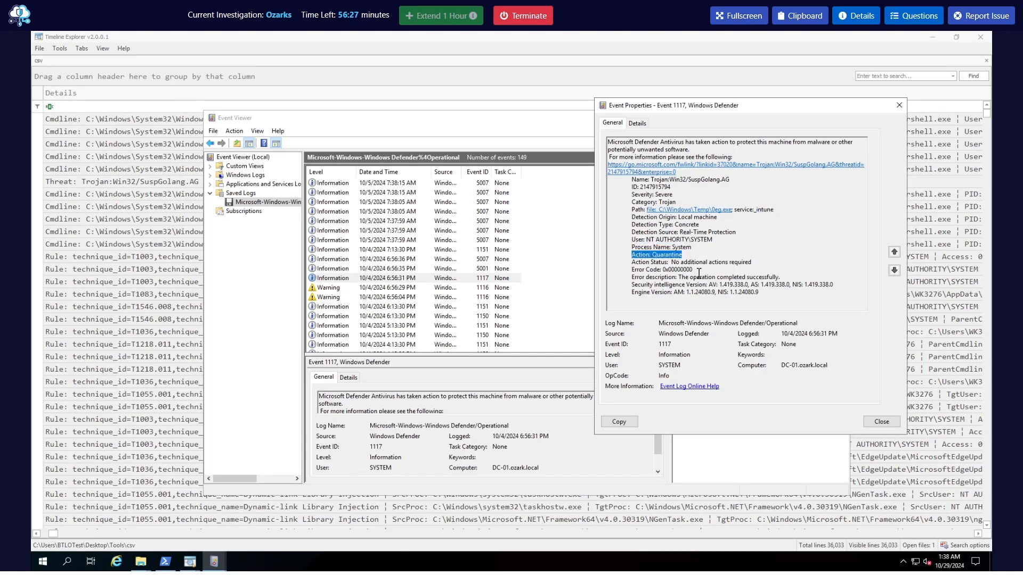
drag(632, 277, 789, 277)
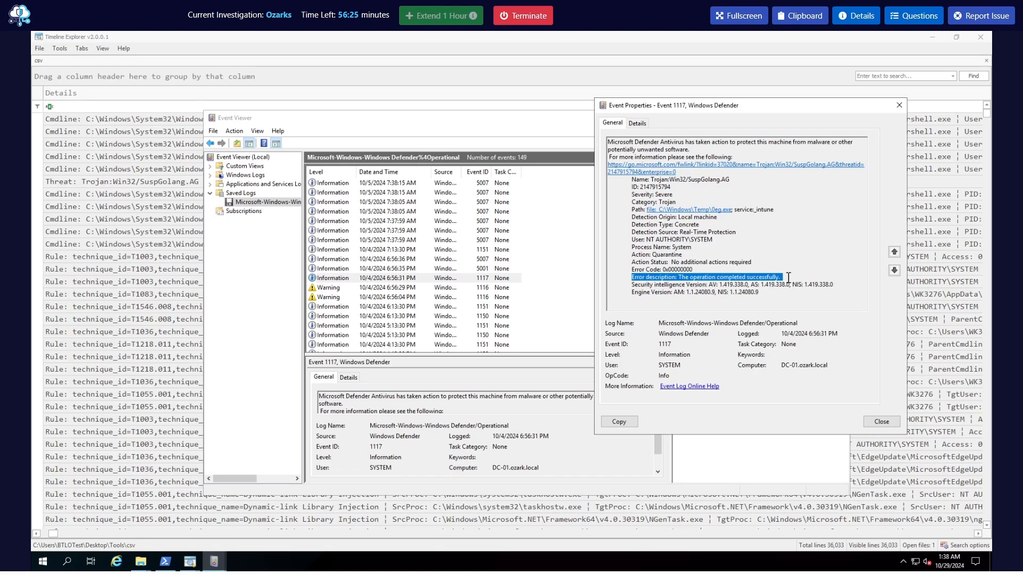
click(675, 277)
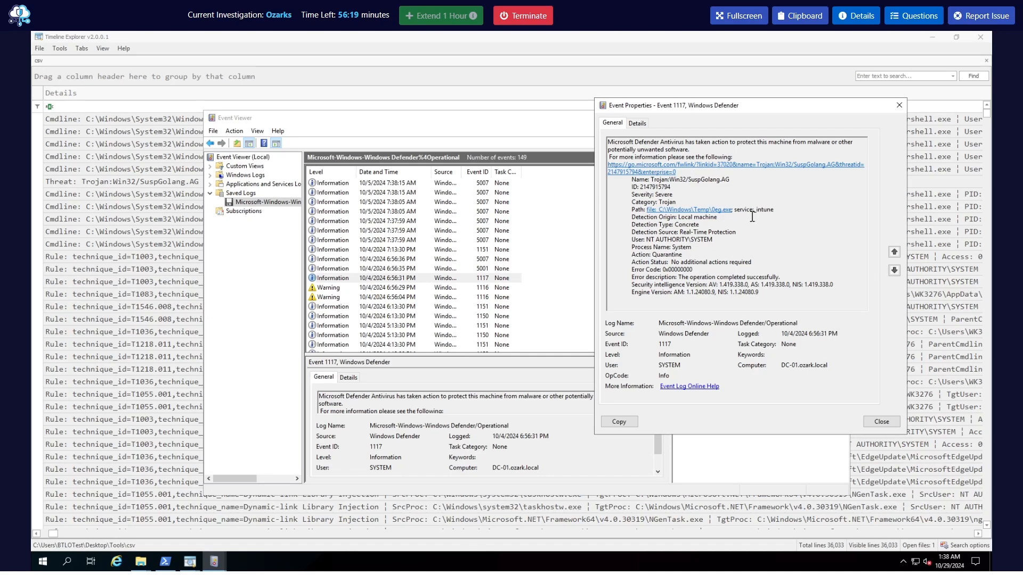
Submit Intune as the answer to question Q10
click(918, 21)
scroll(845, 339, down, 8)
scroll(819, 437, down, 5)
click(862, 338)
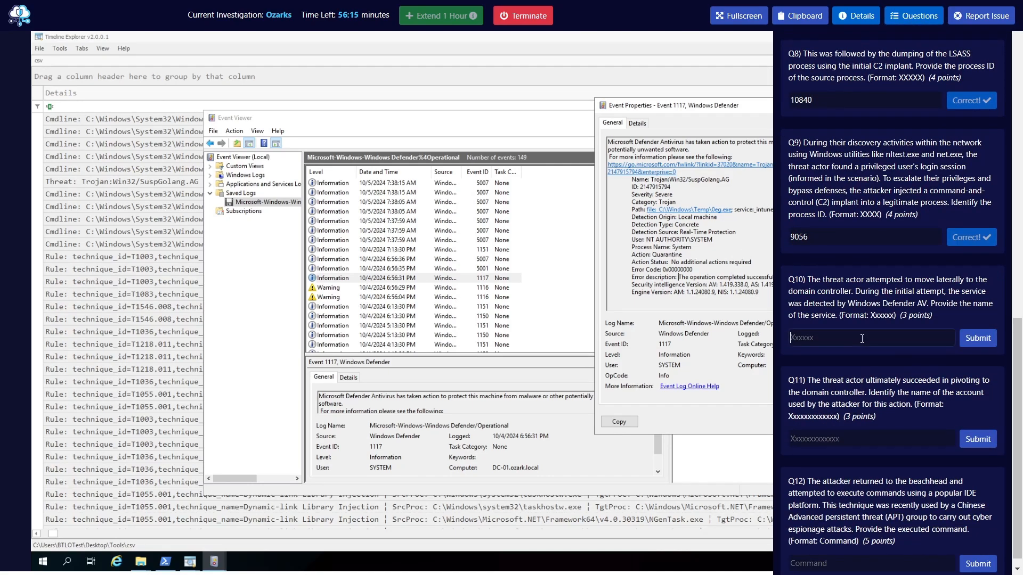
text(Intune)
key(Return)
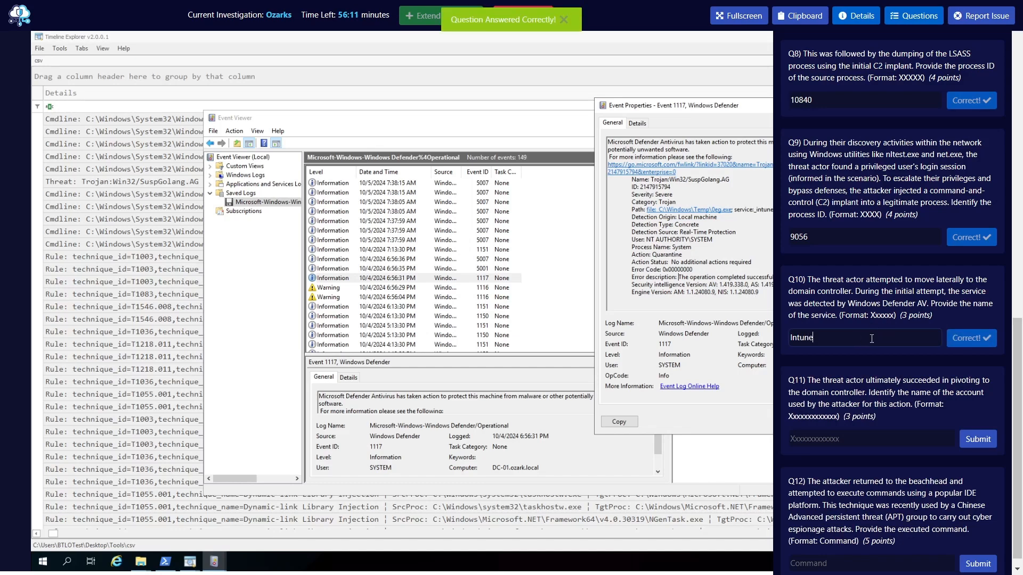
Read question Q11 about the account used to pivot to the domain controller
scroll(878, 387, down, 1)
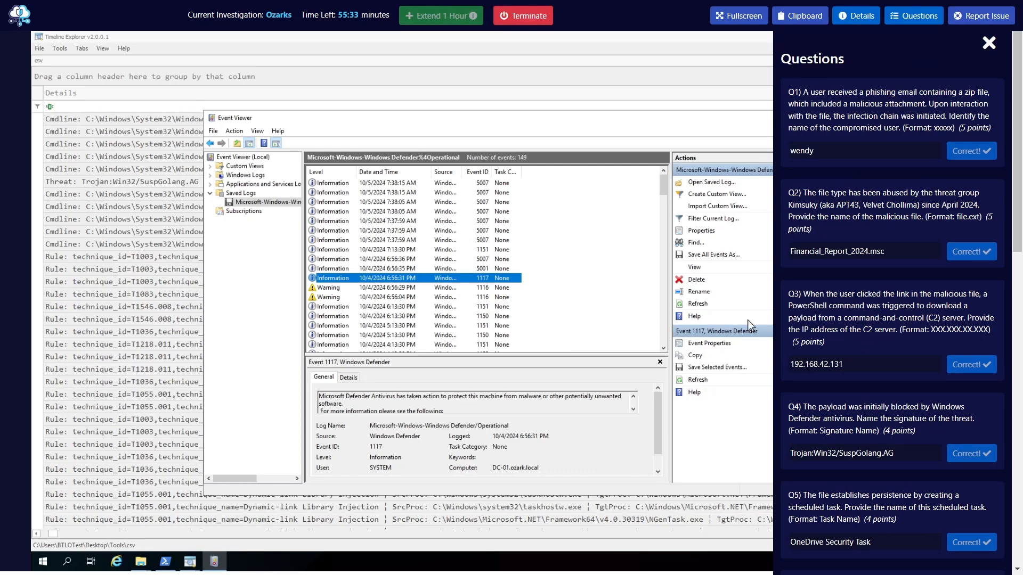
scroll(896, 385, down, 12)
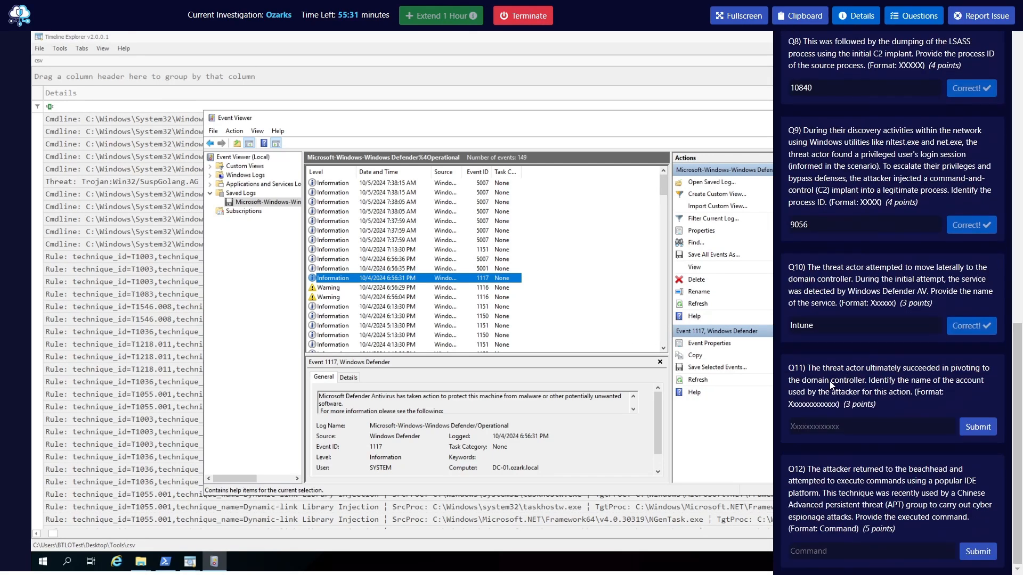
drag(808, 369, 912, 393)
click(841, 377)
drag(809, 368, 864, 371)
click(873, 384)
Switch to File Explorer and open the domain controller's event logs folder, DC\Artifacts\C\Windows\System32\winevt\logs
click(145, 568)
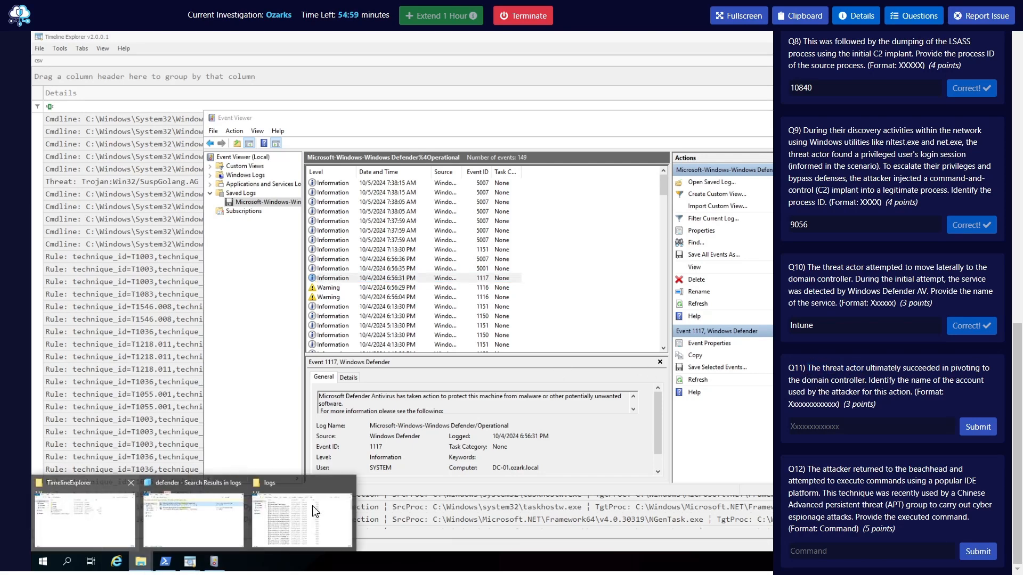
click(318, 500)
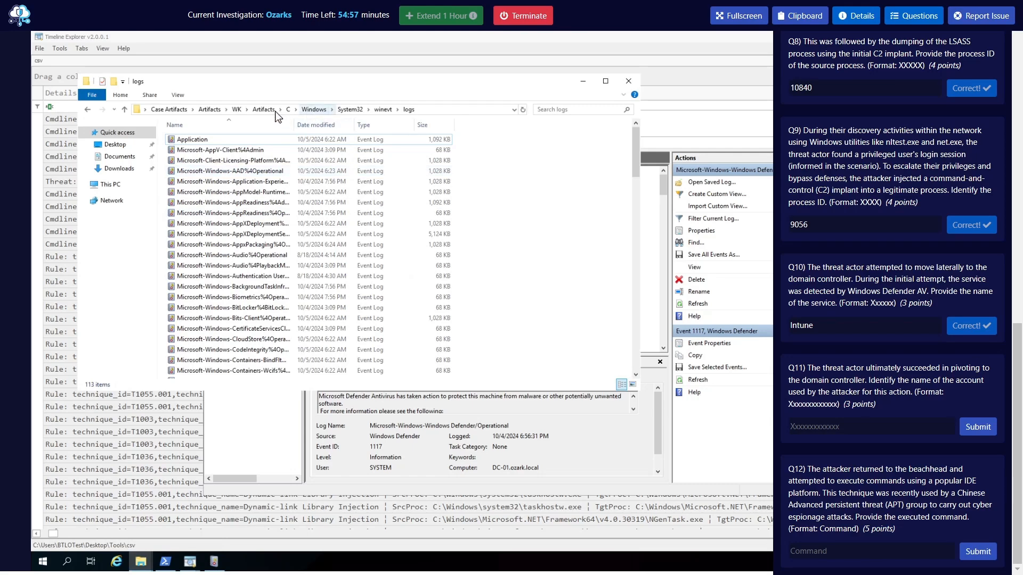
click(212, 109)
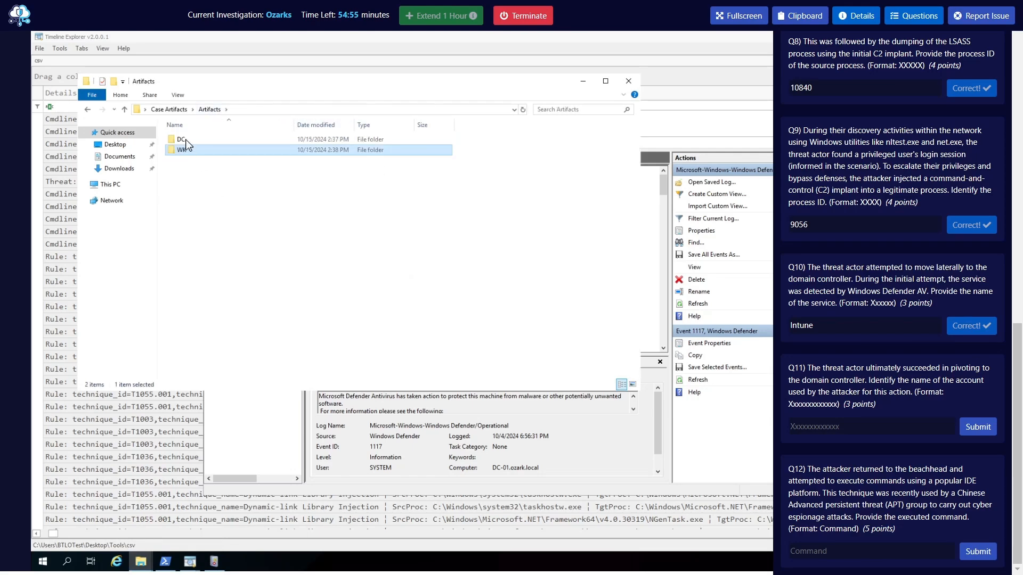
key(Return)
double_click(202, 142)
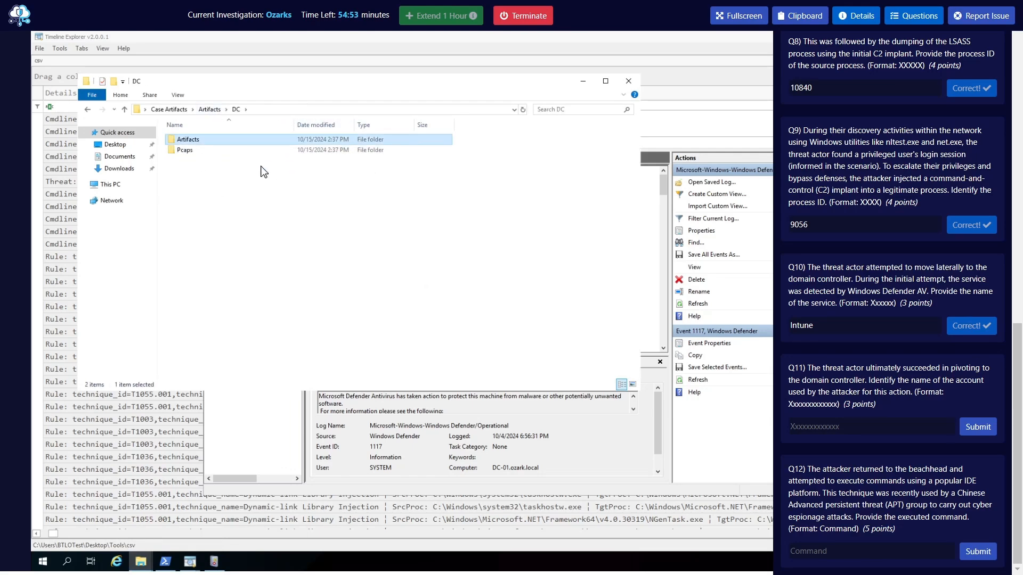
double_click(201, 141)
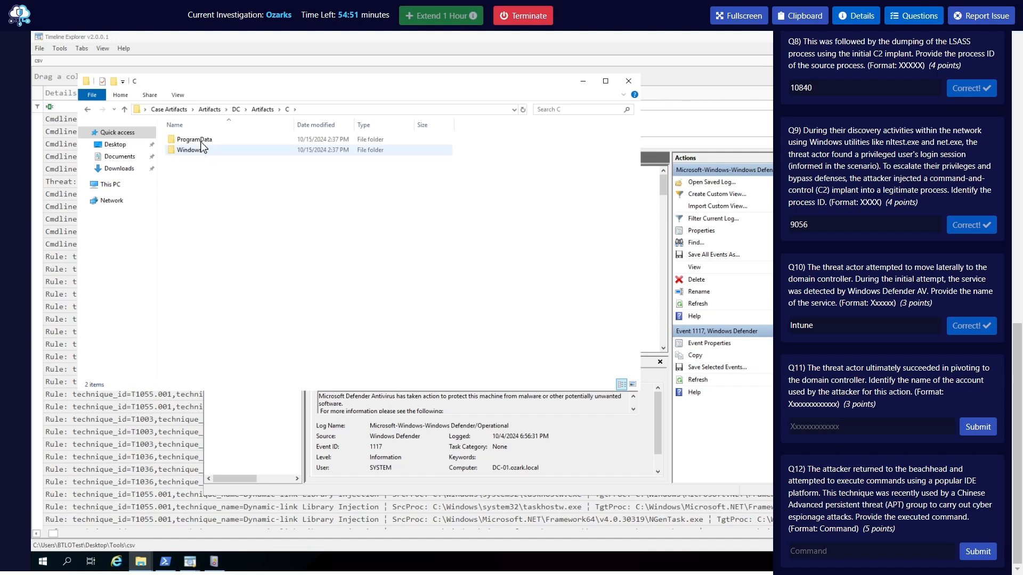
double_click(200, 151)
double_click(189, 139)
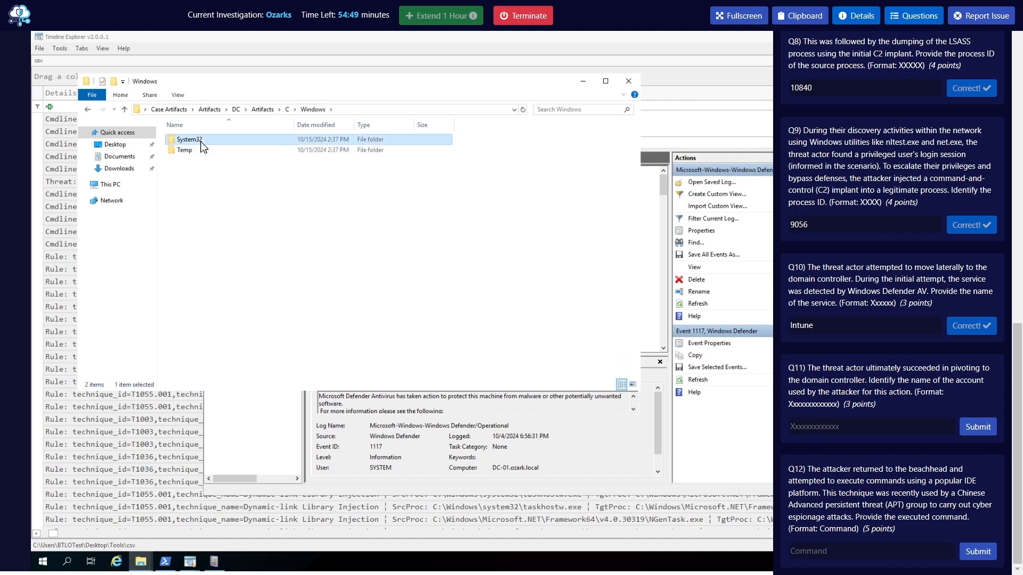
double_click(176, 141)
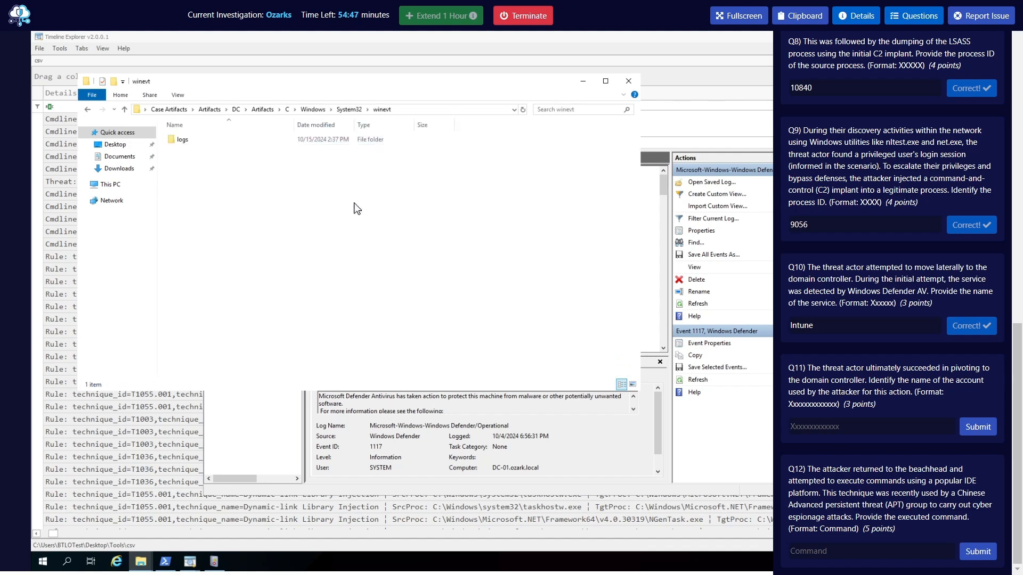
double_click(213, 141)
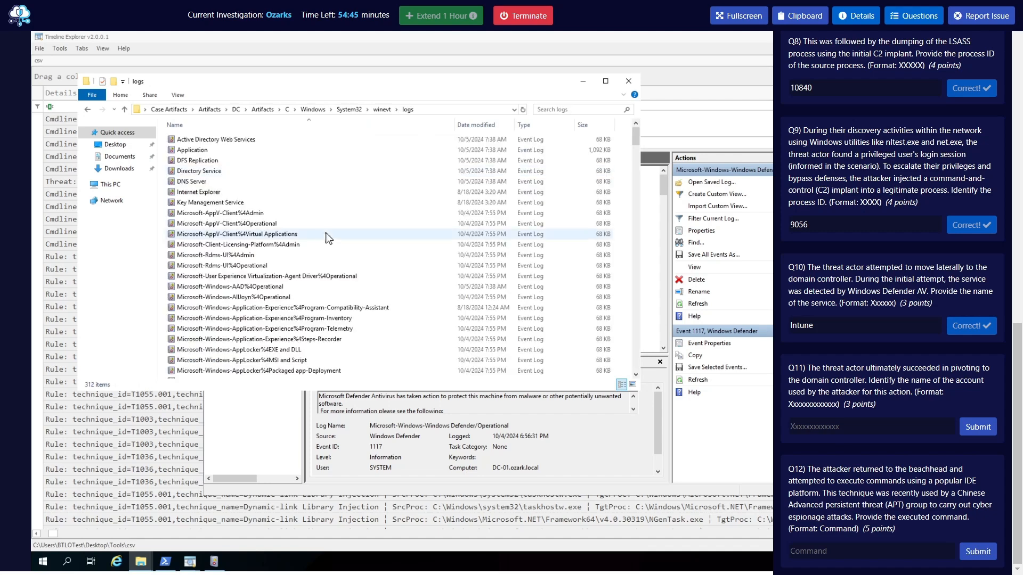
Look through the domain controller's event log files for the Security log
click(323, 228)
scroll(415, 317, down, 6)
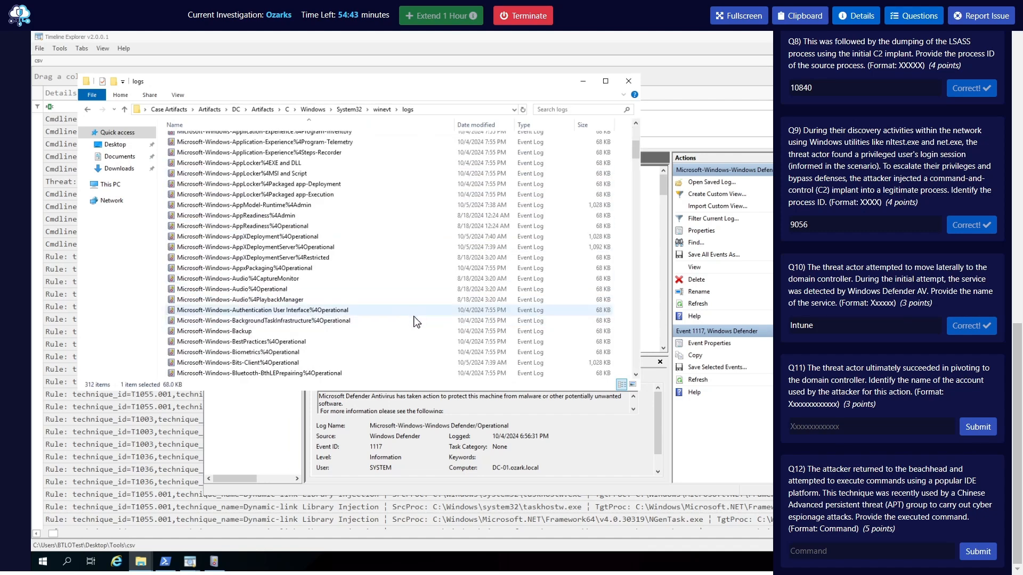
scroll(416, 319, down, 20)
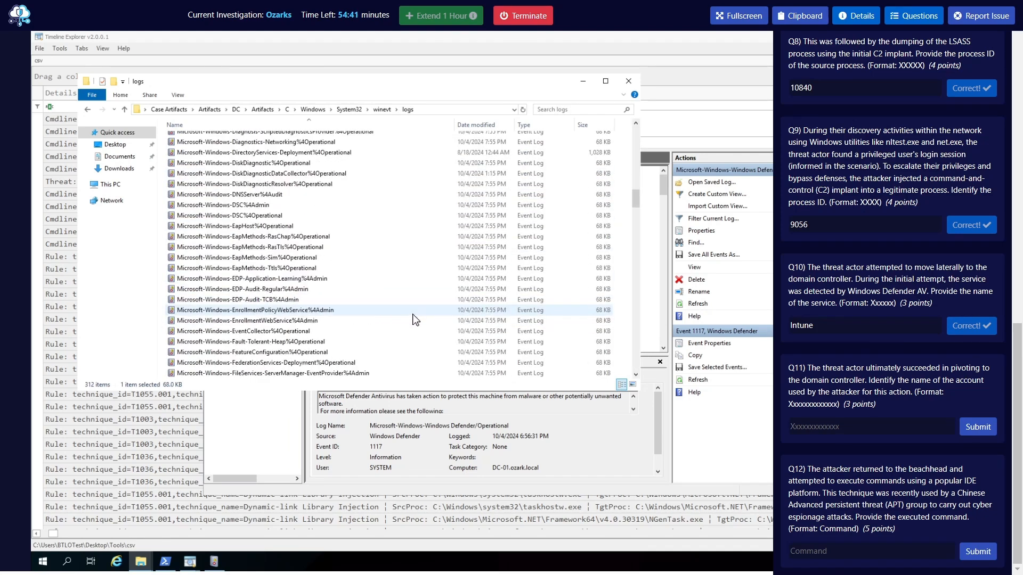
scroll(416, 318, down, 20)
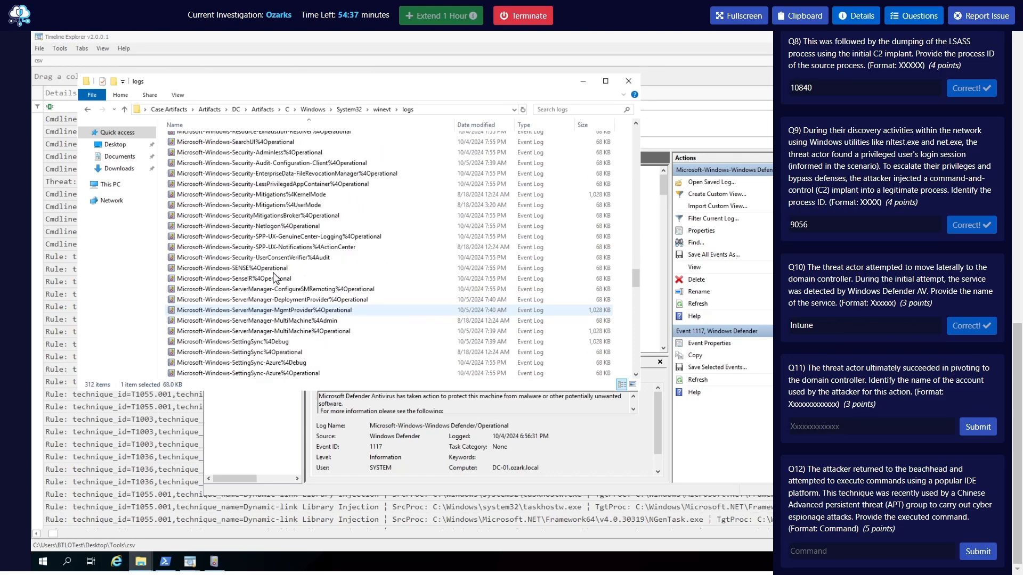
scroll(308, 250, down, 5)
click(309, 250)
scroll(331, 266, up, 2)
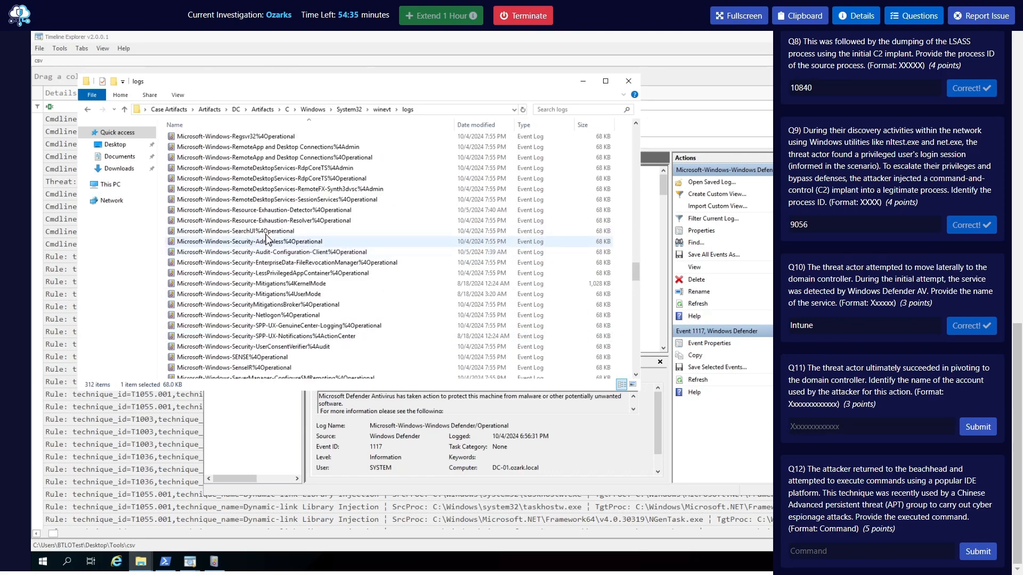
scroll(362, 308, down, 15)
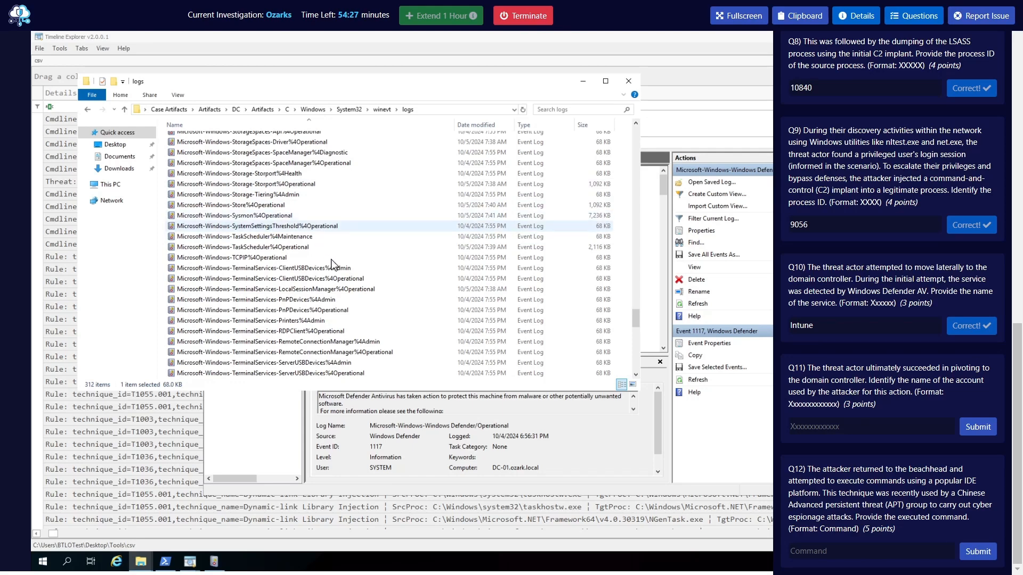
scroll(299, 266, up, 3)
scroll(298, 326, up, 10)
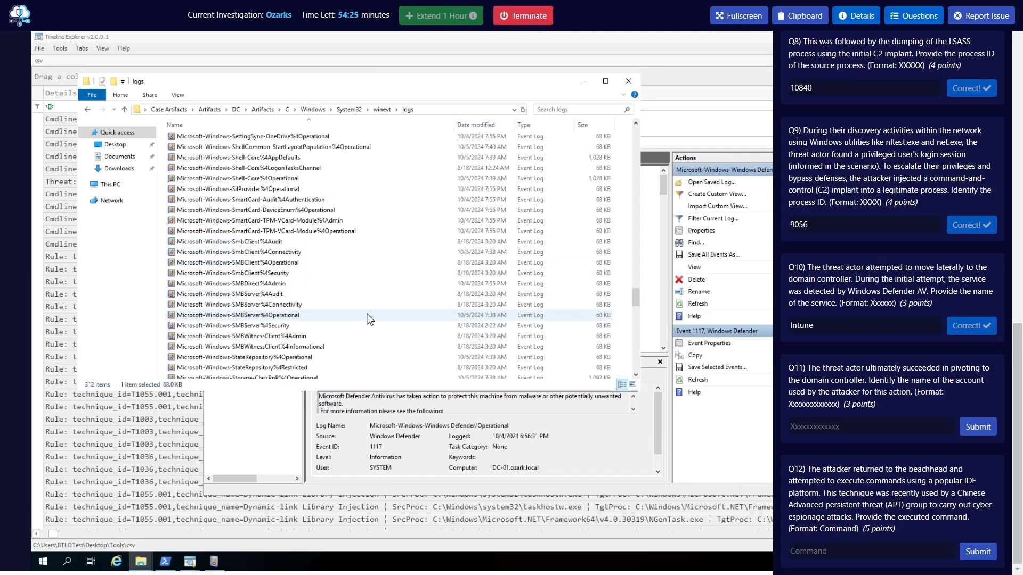
scroll(349, 319, up, 3)
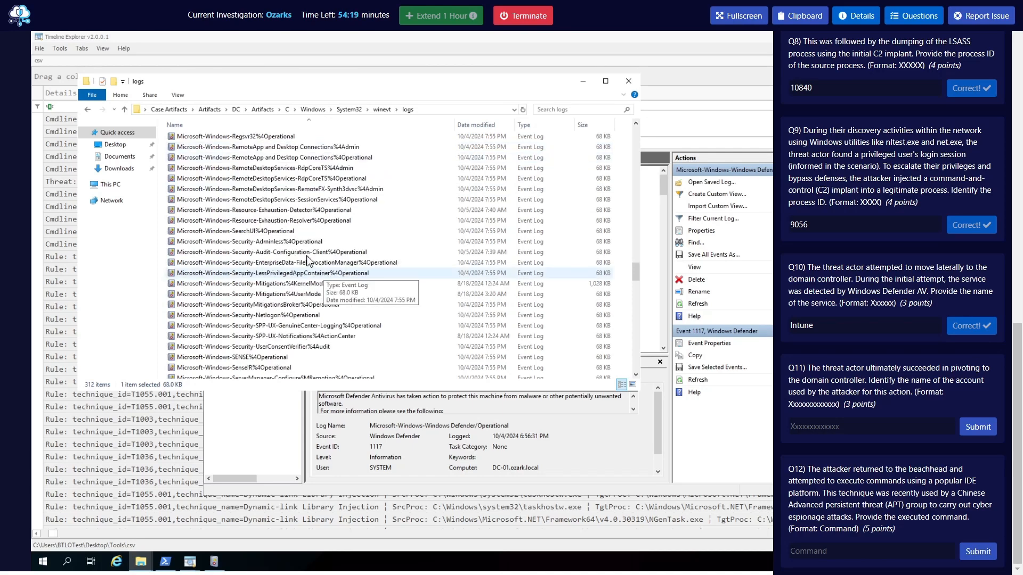
scroll(309, 253, up, 3)
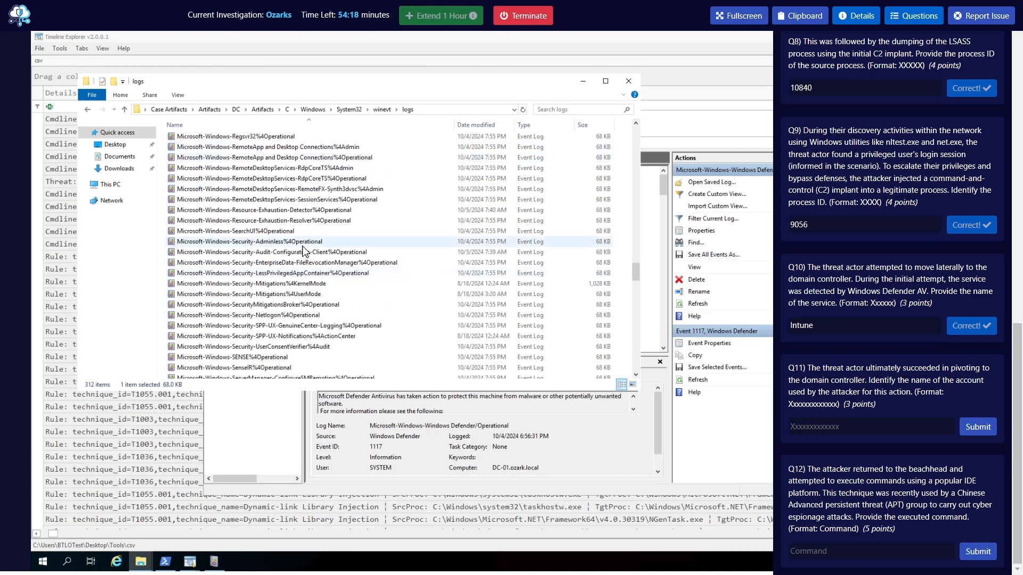
Search the logs folder for "security", open the Security log in Event Viewer, and enlarge its window
click(574, 111)
text(security)
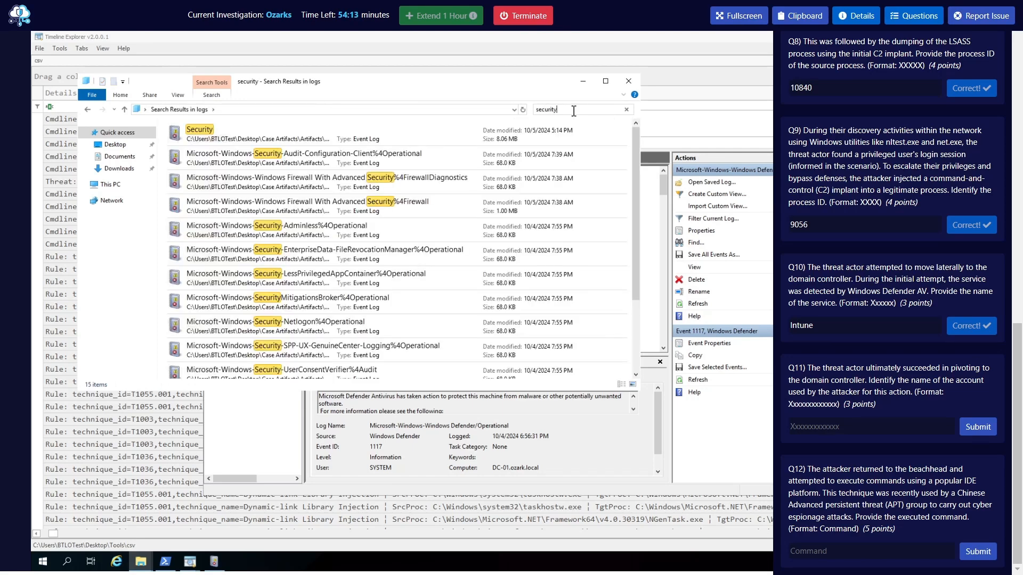
click(278, 159)
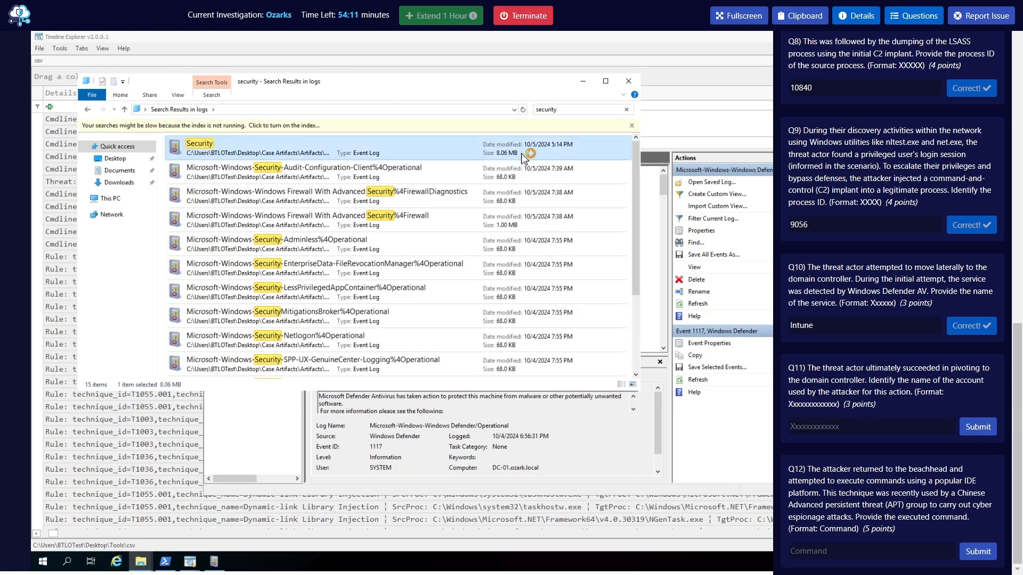
double_click(225, 155)
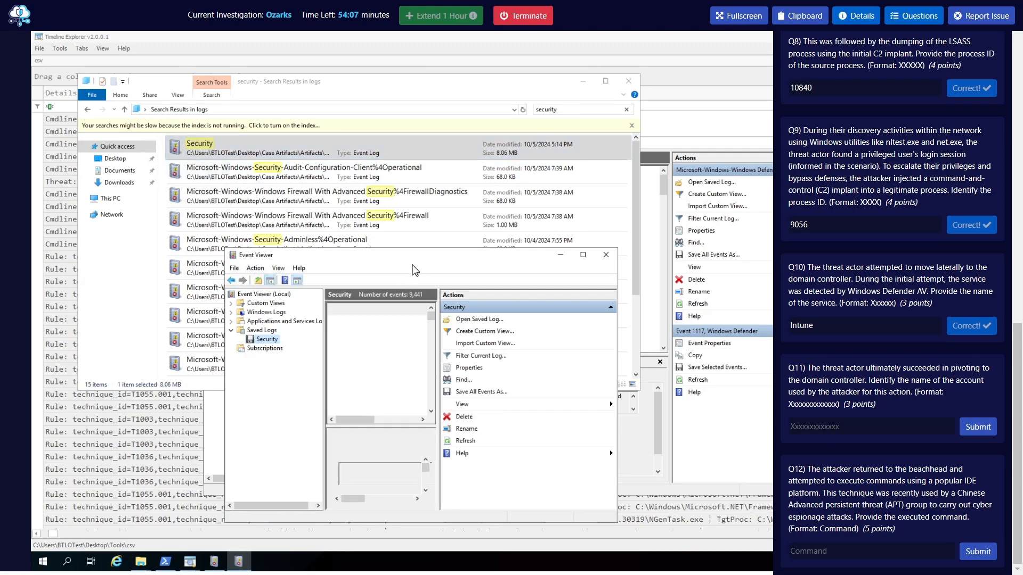
drag(408, 263, 328, 151)
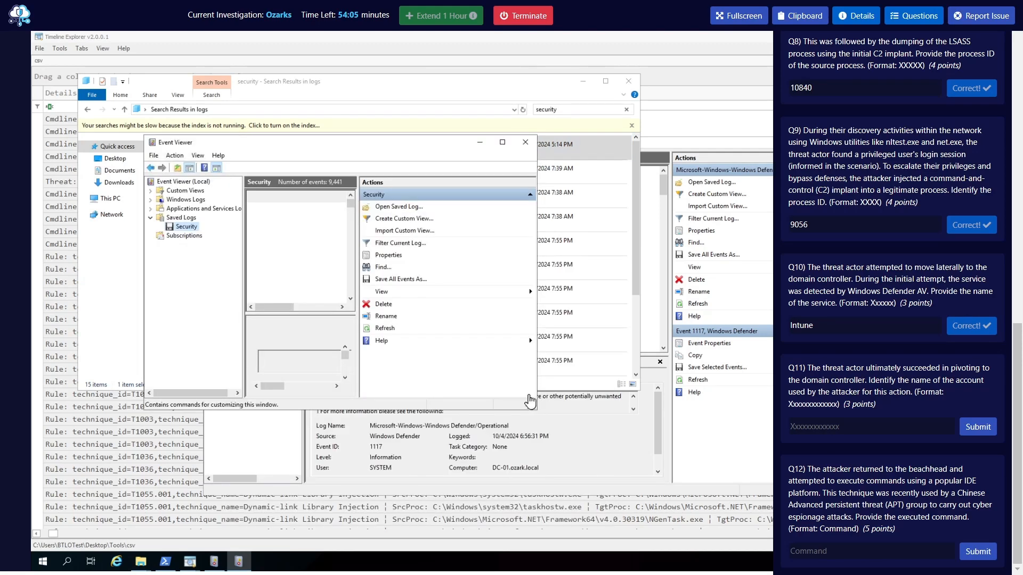
drag(699, 473, 712, 474)
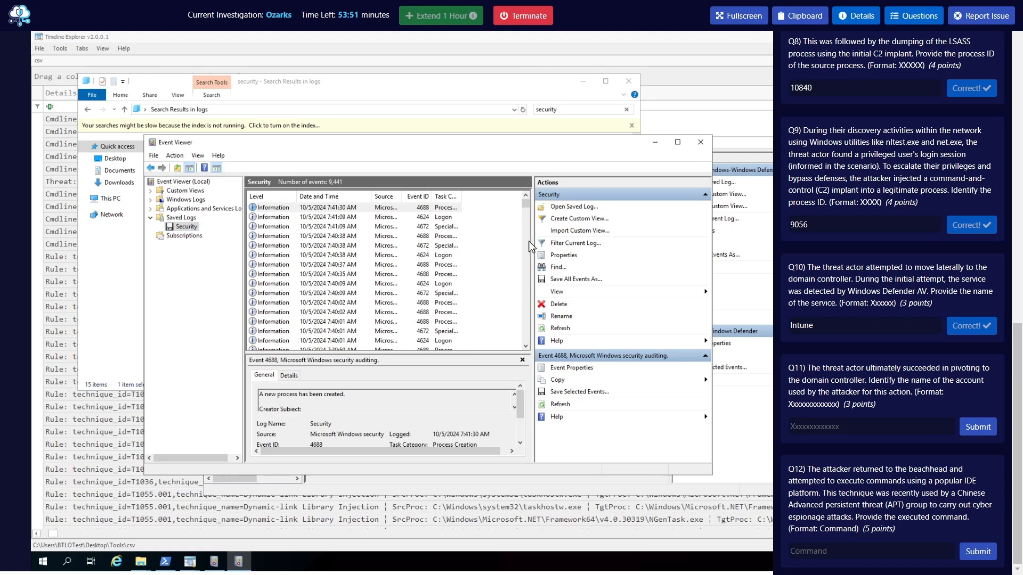
Filter the domain controller's Security log to event ID 4624
click(570, 246)
drag(408, 178, 562, 109)
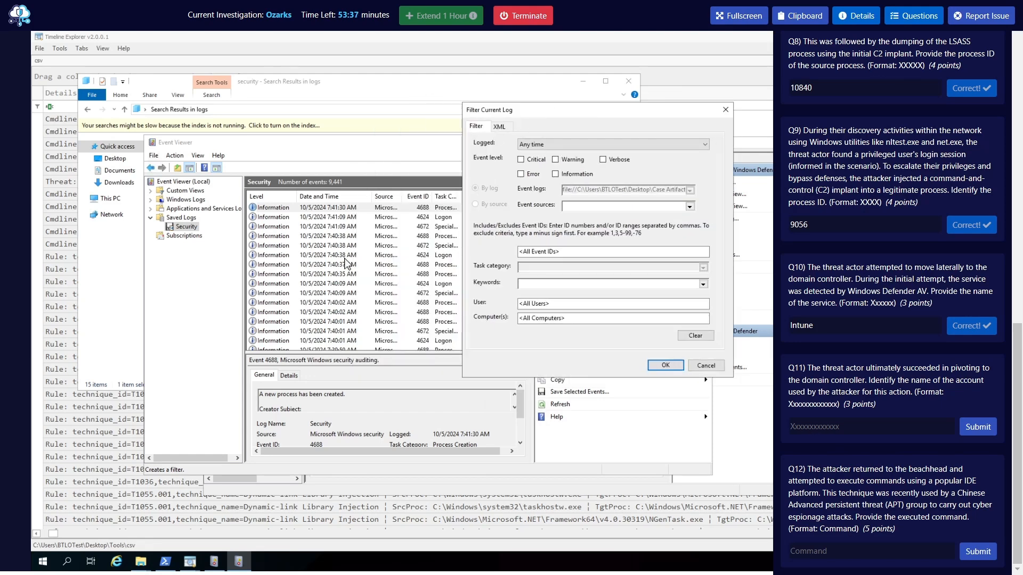
click(564, 250)
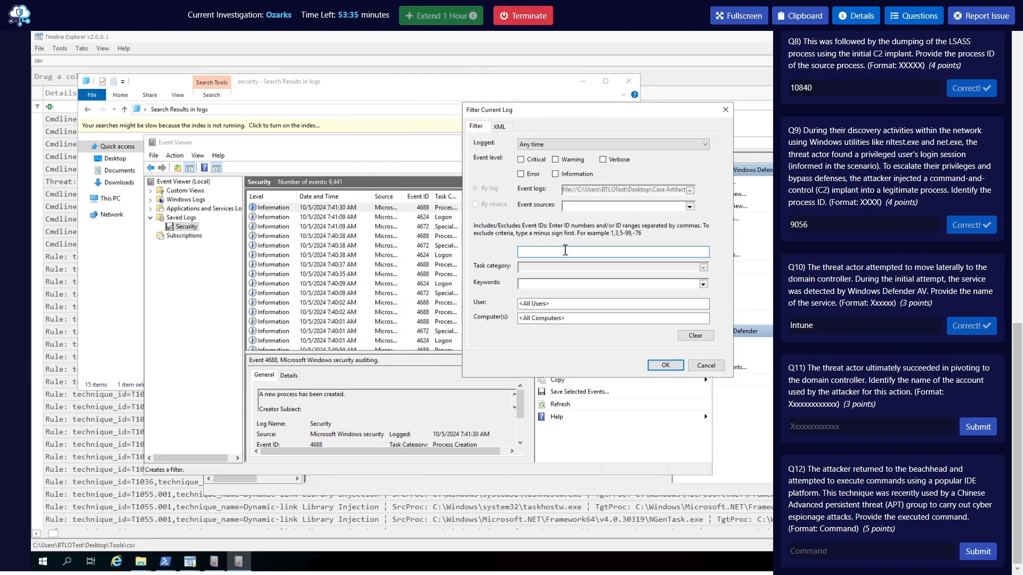
text(2024)
key(BackSpace)
key(BackSpace)
key(BackSpace)
key(BackSpace)
text(62)
key(Return)
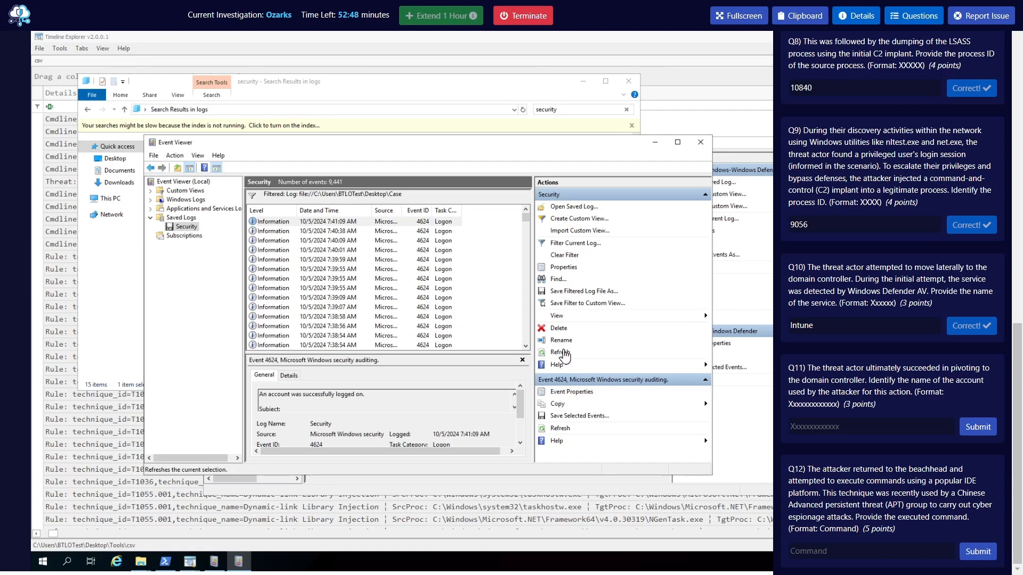
Check several of the recent 4624 logon events from 10/5/2024
click(429, 240)
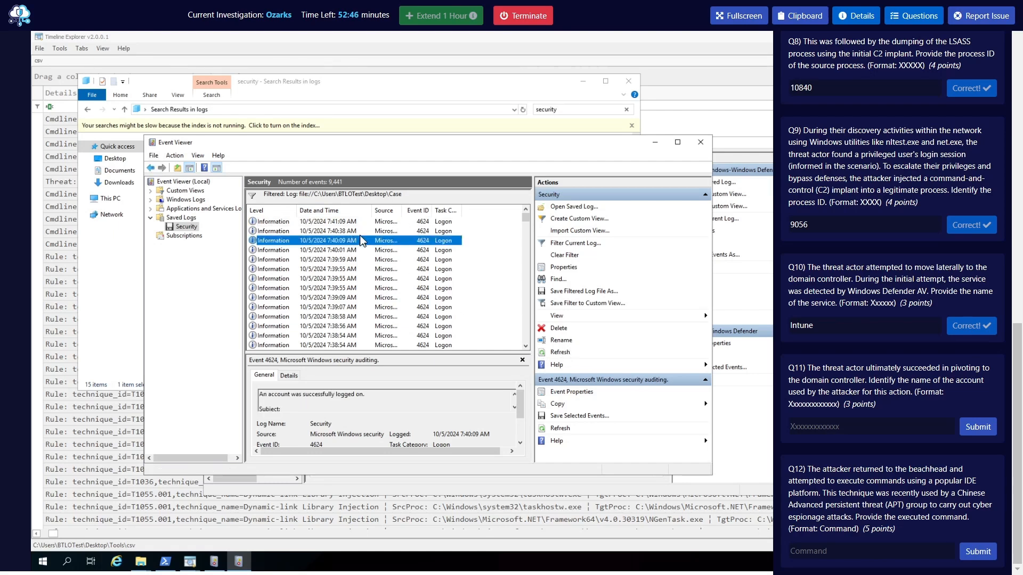
click(346, 308)
click(338, 260)
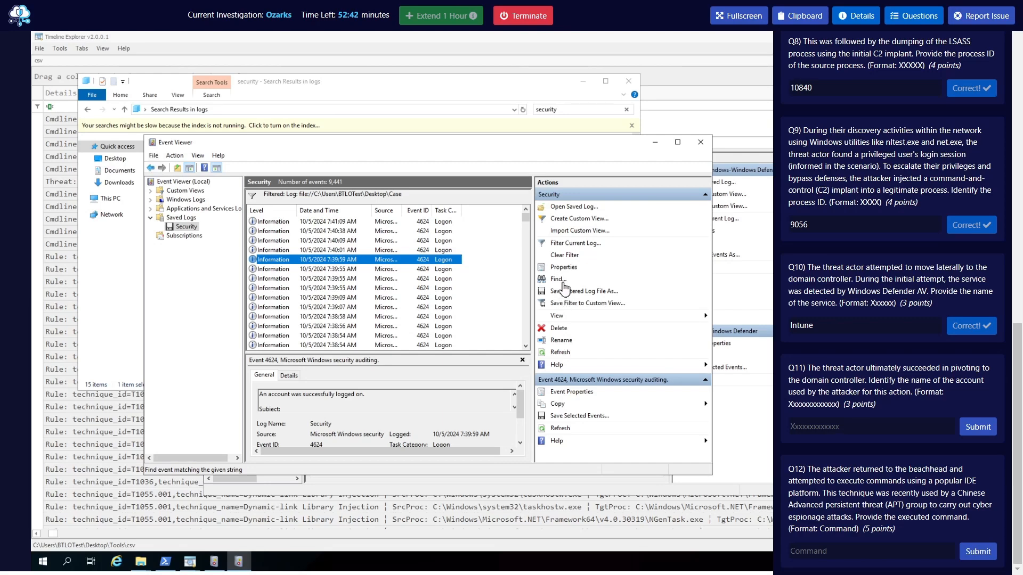
Clear the current filter and filter the Security log to event ID 4672
click(561, 256)
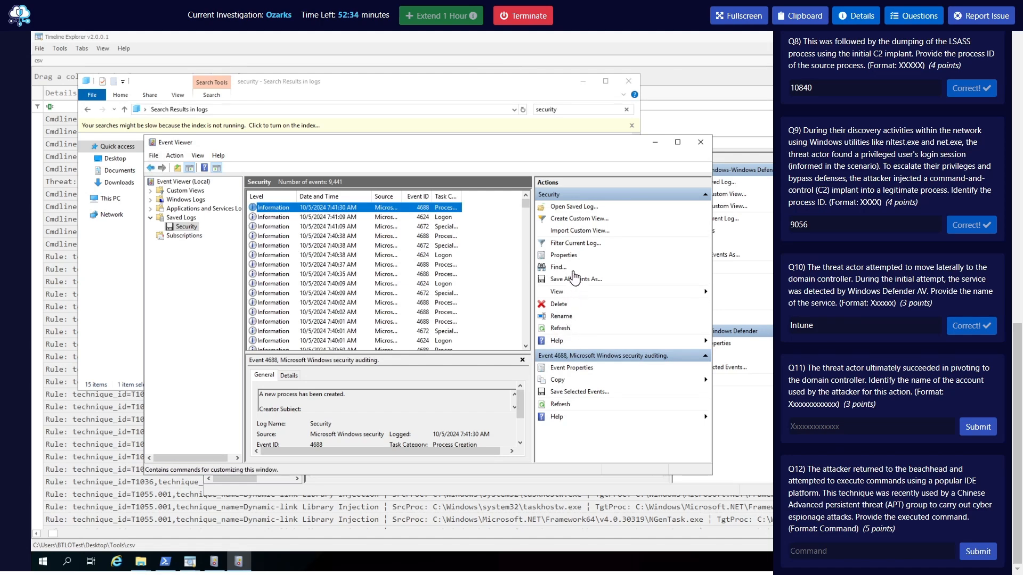
click(565, 244)
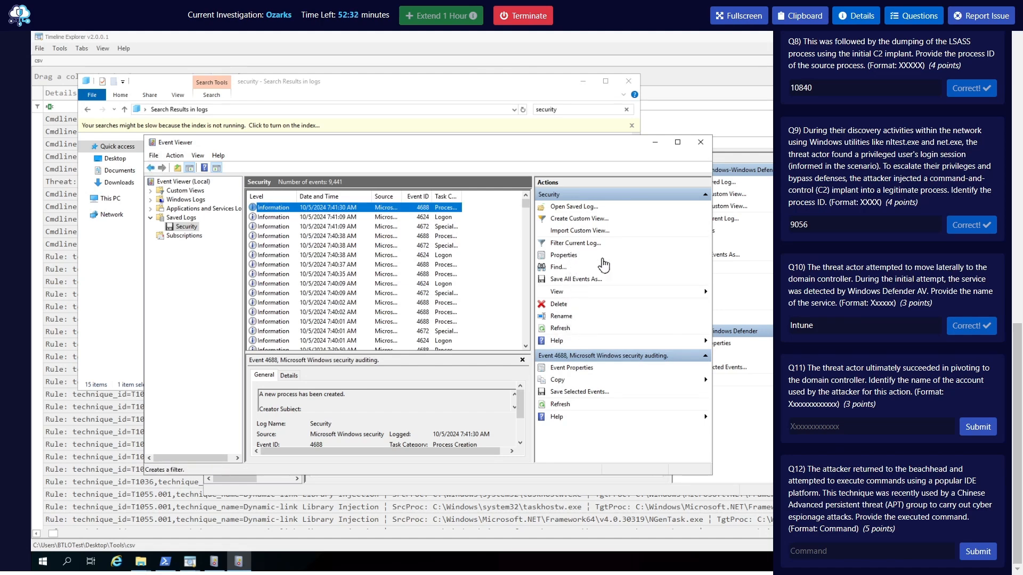
click(372, 318)
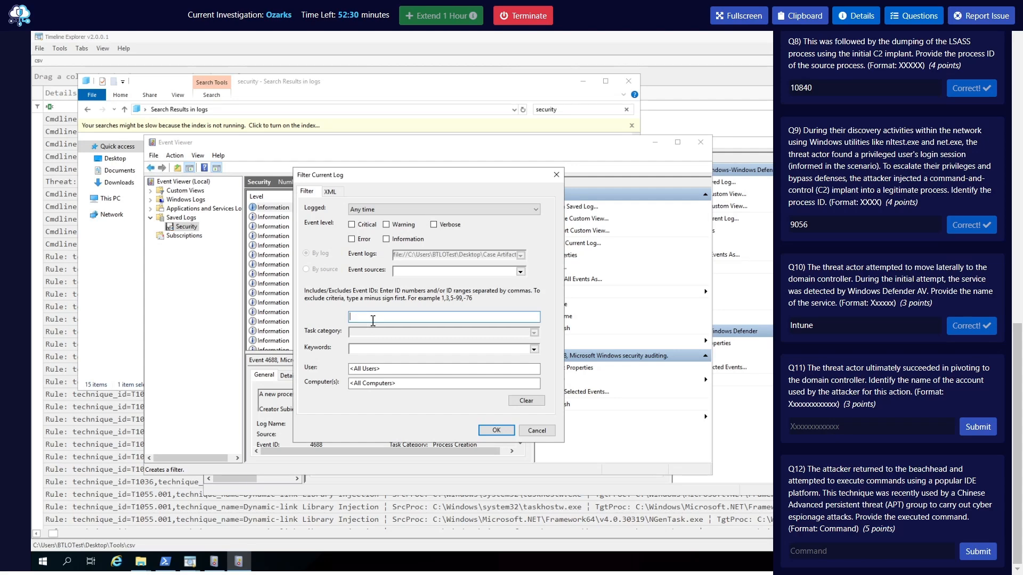
text(4672)
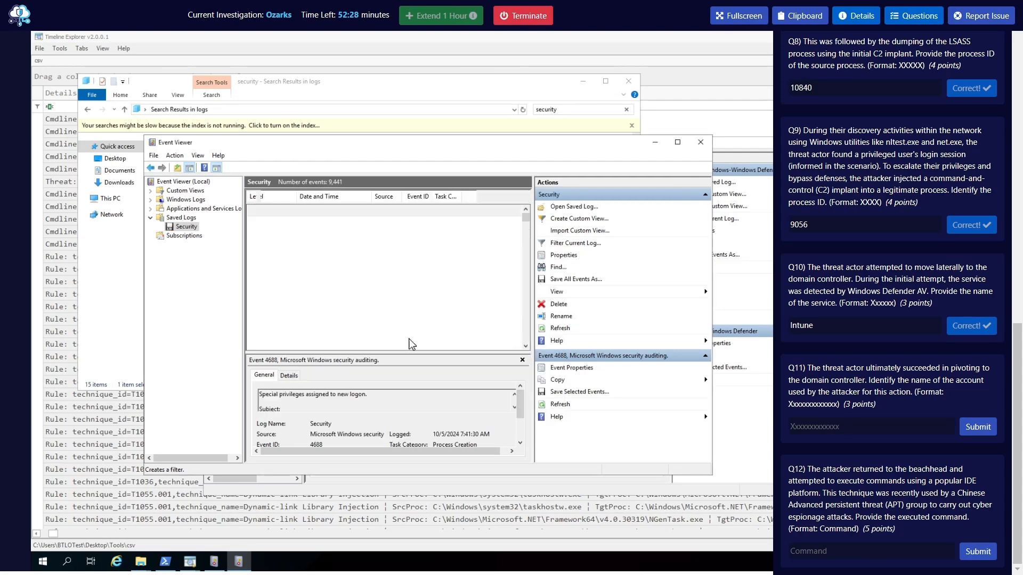
key(Return)
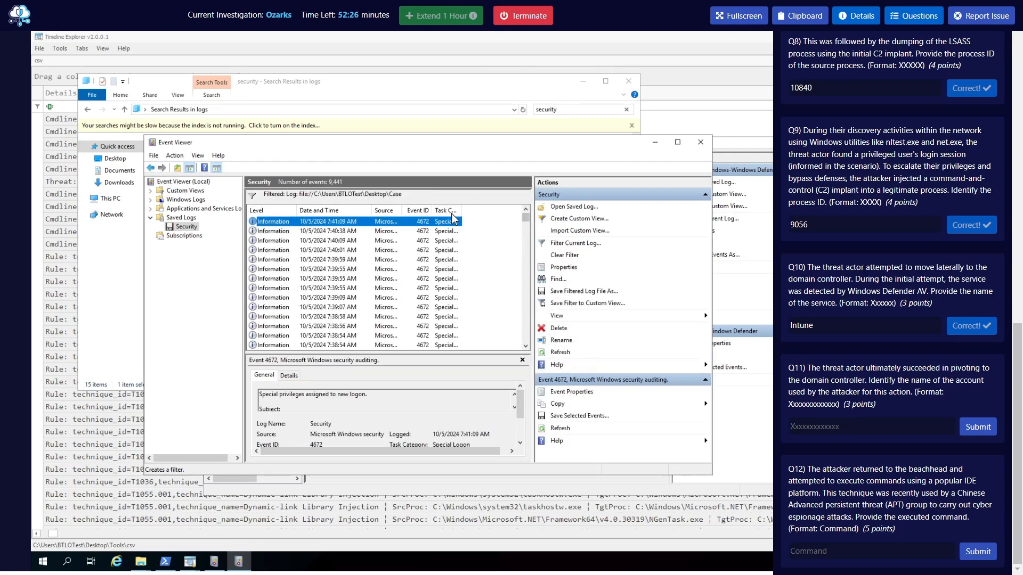
Widen the Event Viewer window and enlarge the event details pane beneath the filtered list
drag(376, 149, 318, 117)
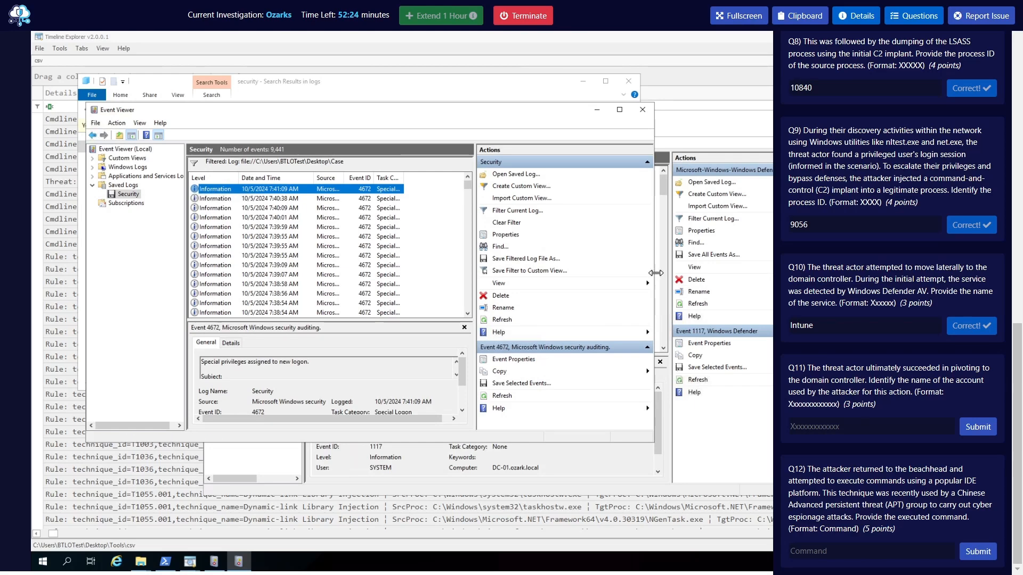
drag(654, 273, 806, 275)
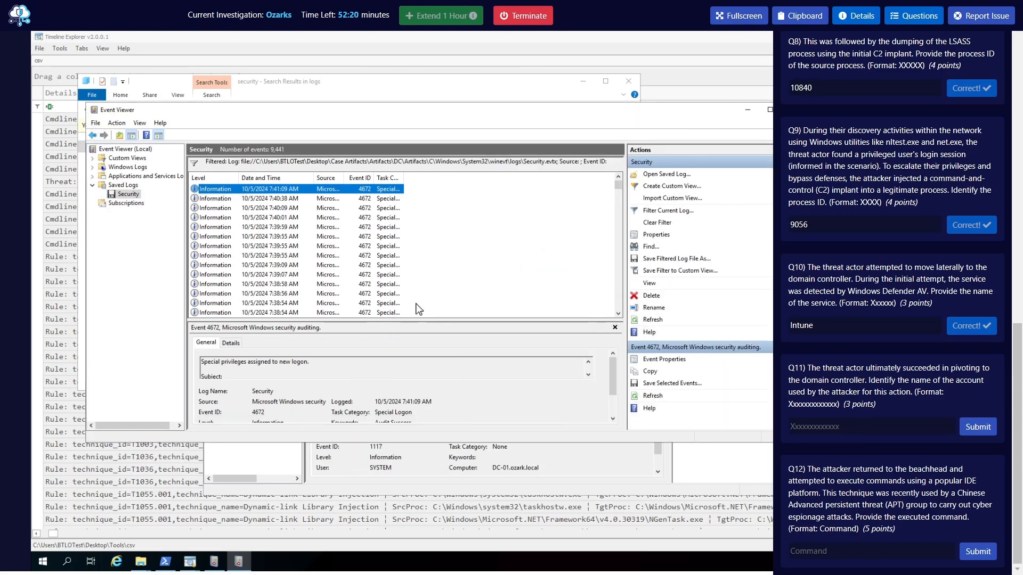
drag(420, 324, 431, 242)
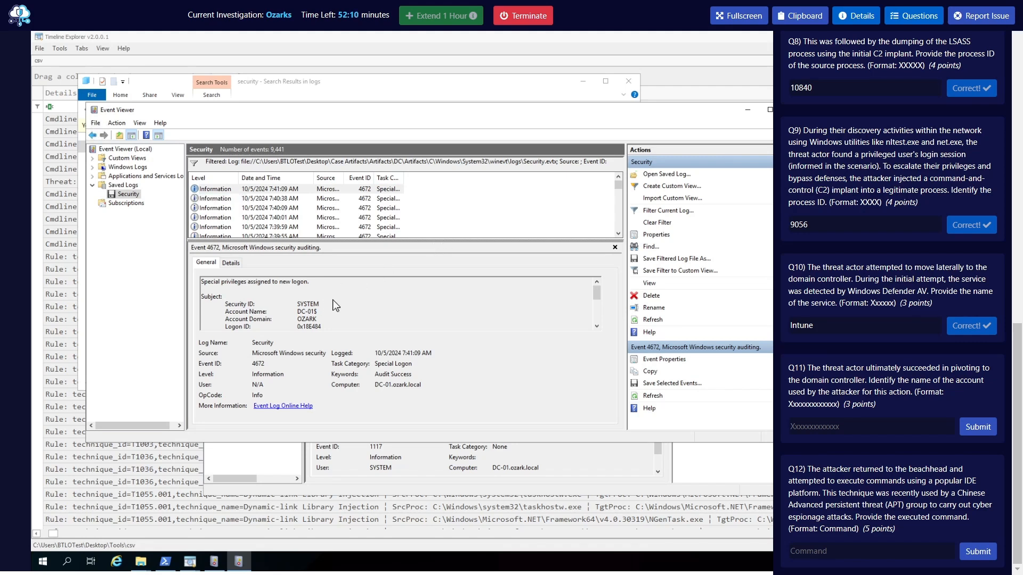
drag(404, 243, 408, 210)
Examine the subject account and assigned privileges in the most recent 4672 events, one after another
scroll(351, 303, down, 2)
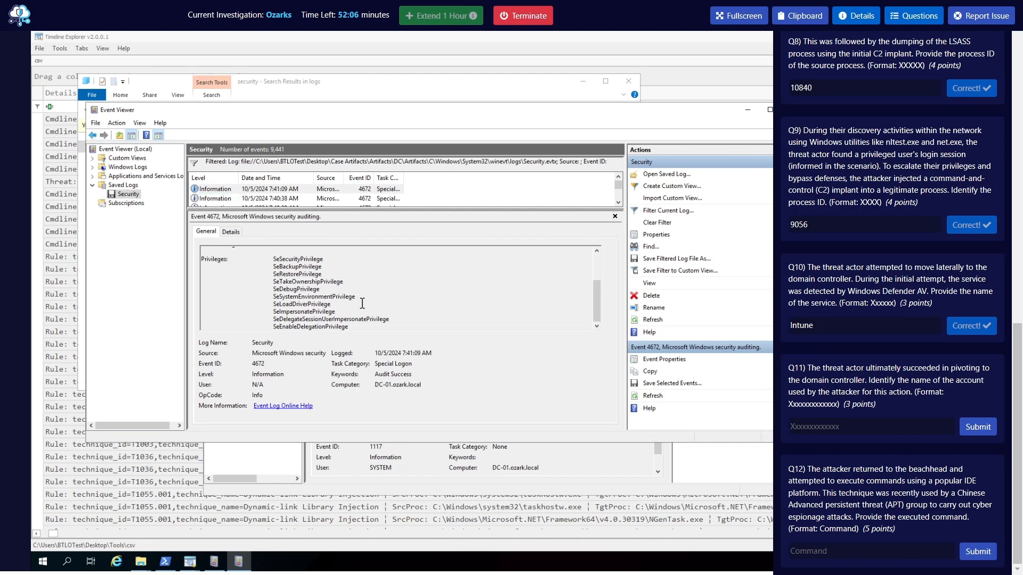
scroll(393, 250, up, 3)
click(379, 190)
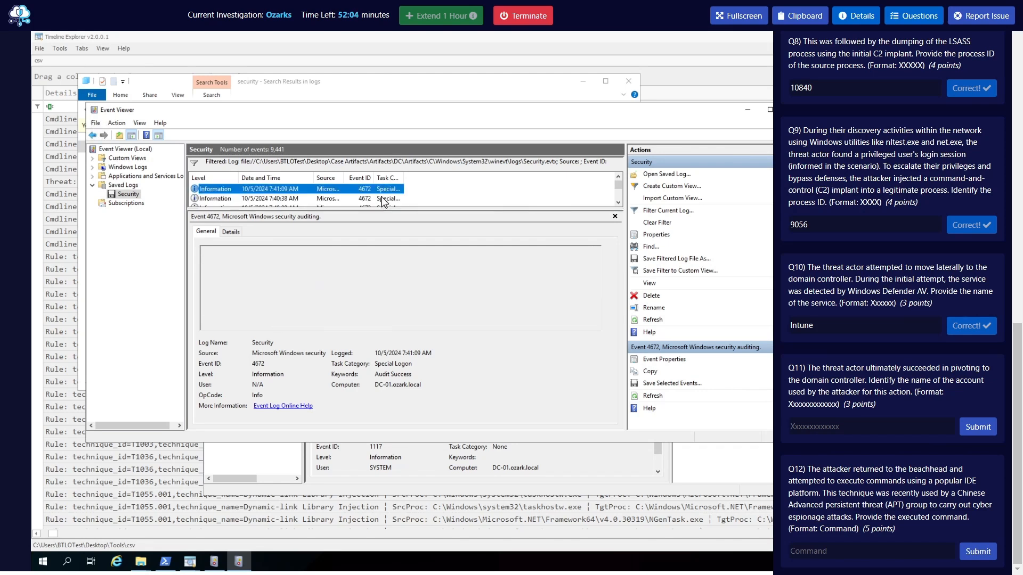
key(Down)
scroll(381, 306, down, 4)
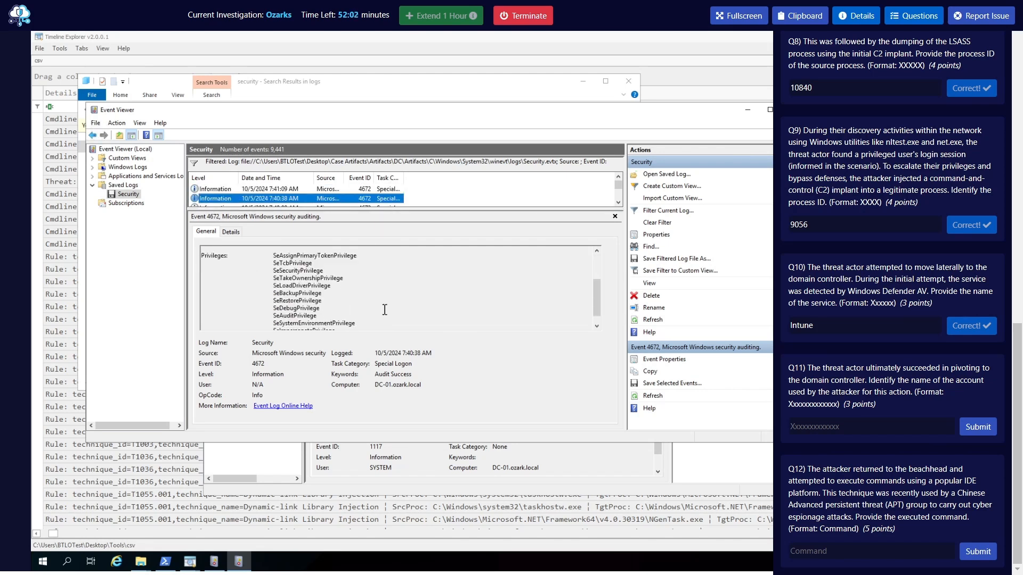
key(Down)
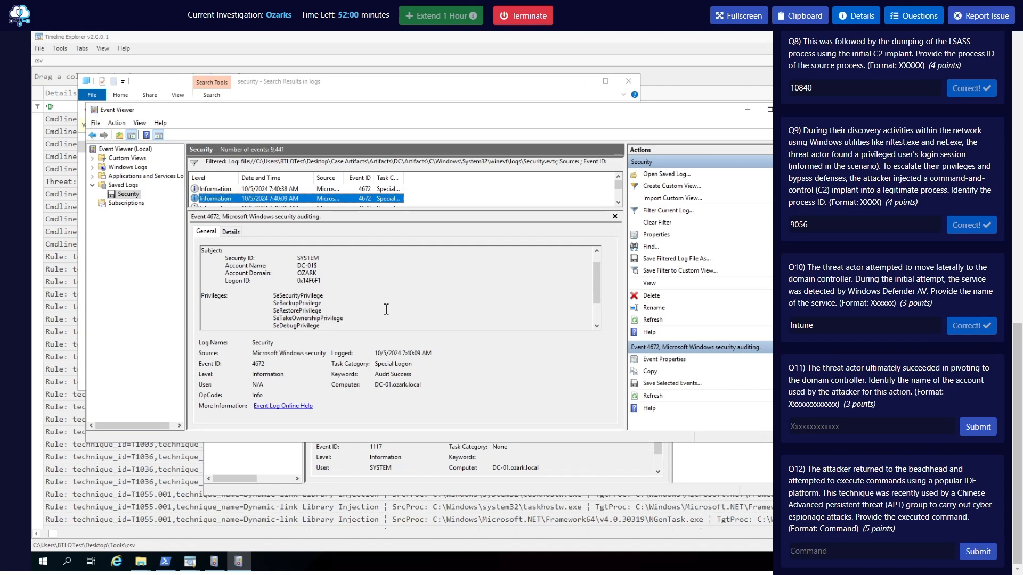
scroll(386, 309, down, 3)
key(Down)
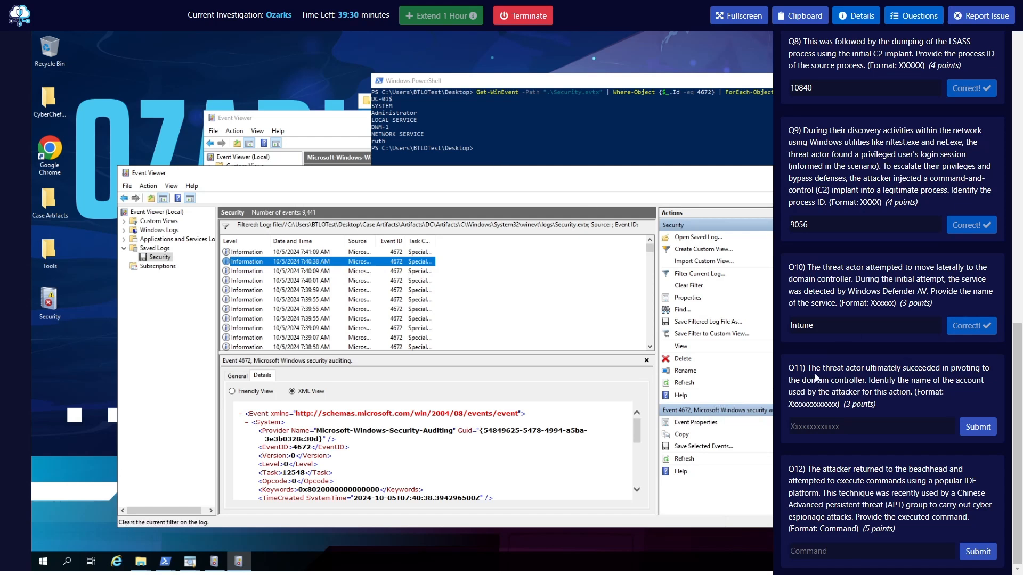
Reread question Q11 about the account used to pivot to the domain controller
drag(808, 368, 966, 374)
click(833, 384)
click(855, 390)
Examine the XML details of the 4672 event logged at 10/5/2024 7:40:38 AM
scroll(386, 459, down, 4)
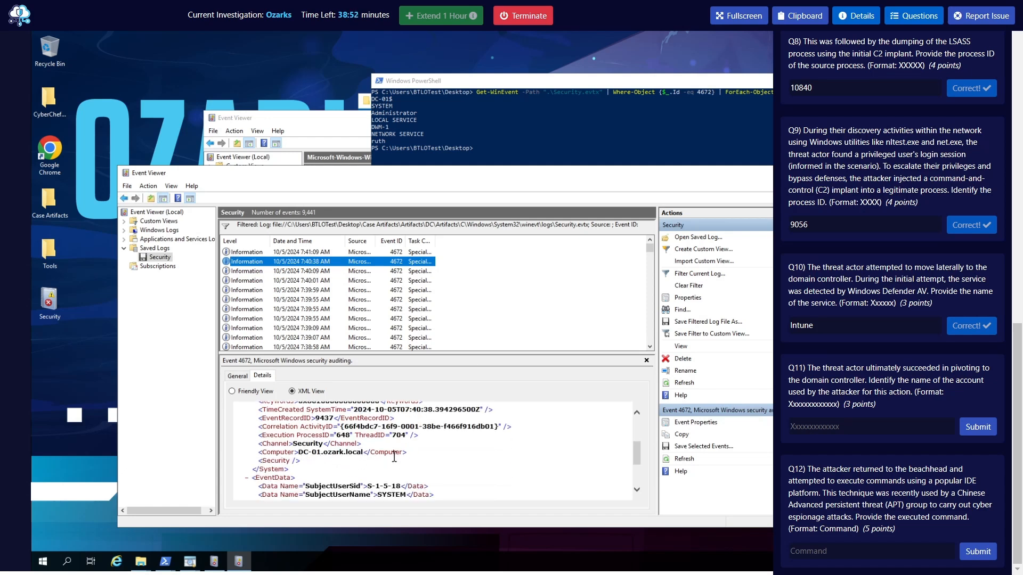
scroll(485, 474, up, 1)
scroll(486, 473, up, 2)
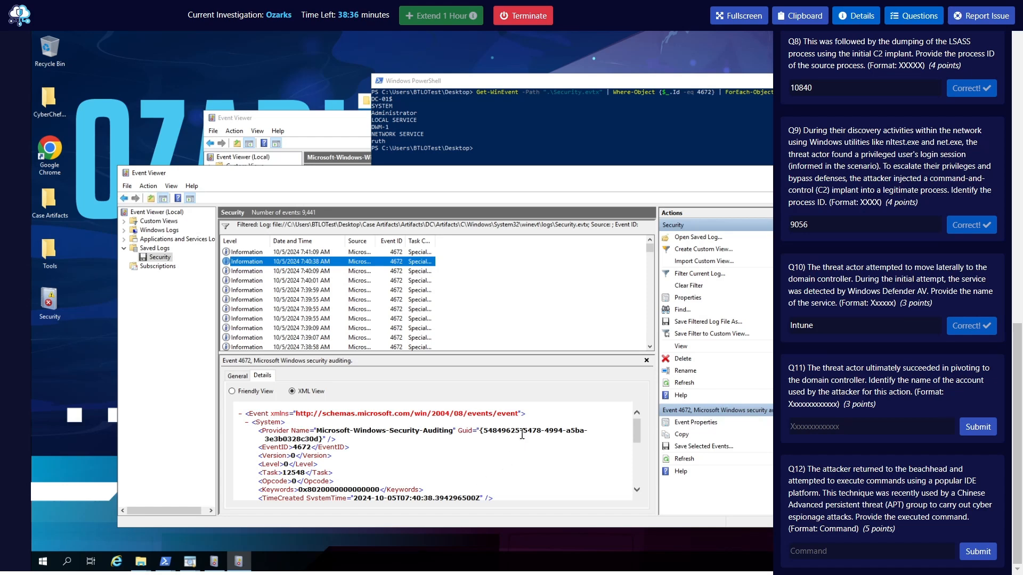
Hide the questions panel and view the details of the first 4672 event logged at 10/5/2024 7:39:55 AM
click(905, 21)
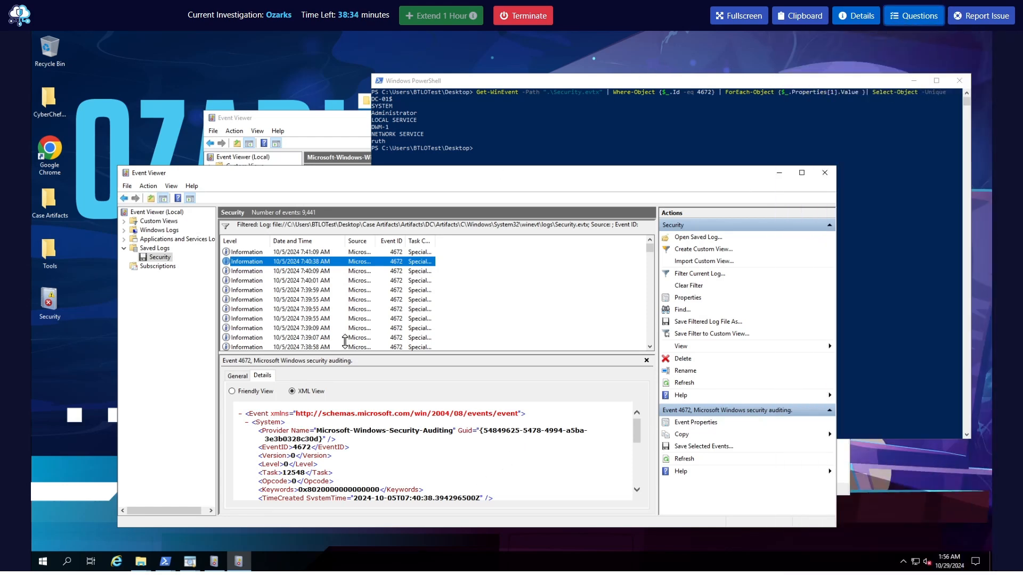
click(415, 299)
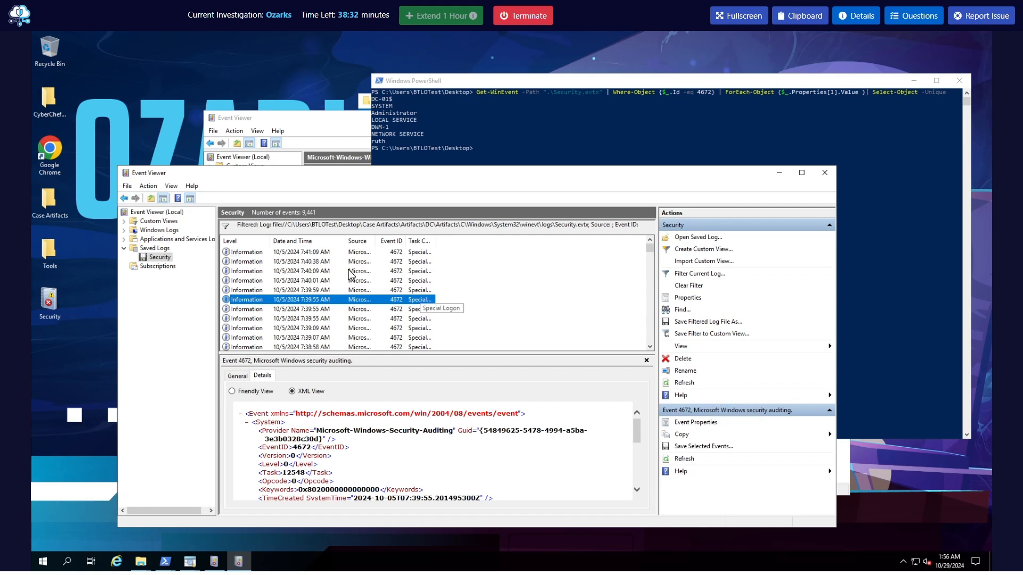
Examine the XML details of further 4672 events, from 10/5/2024 7:41:09 AM back through the 7:38 AM and earlier entries
click(341, 253)
scroll(333, 276, down, 4)
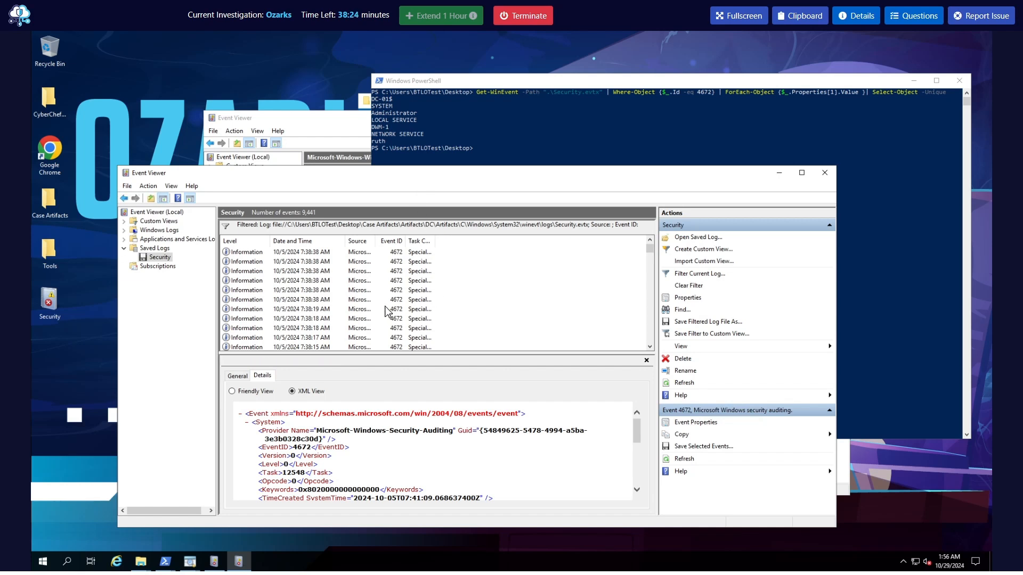
click(432, 290)
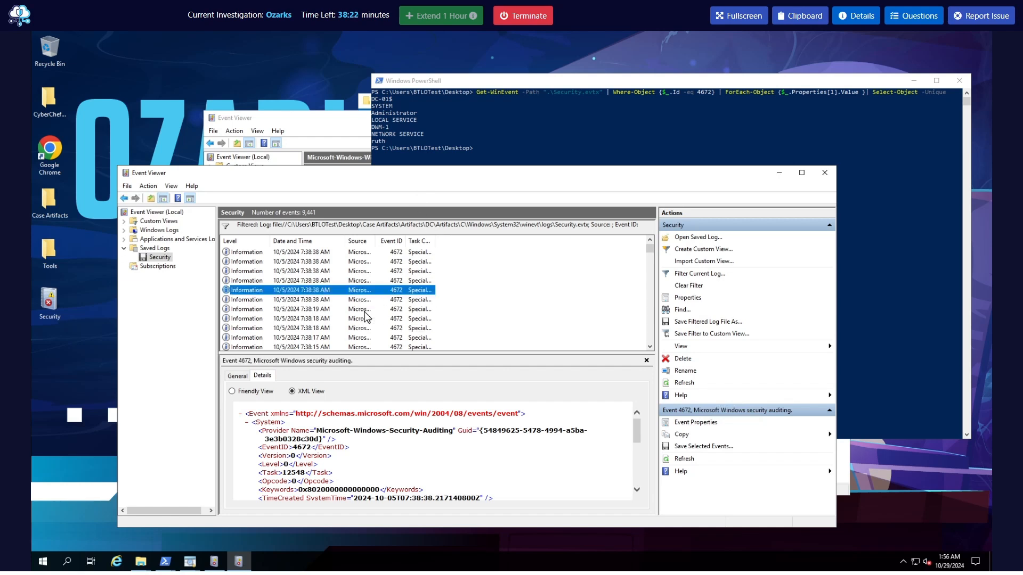
click(364, 311)
scroll(368, 315, down, 5)
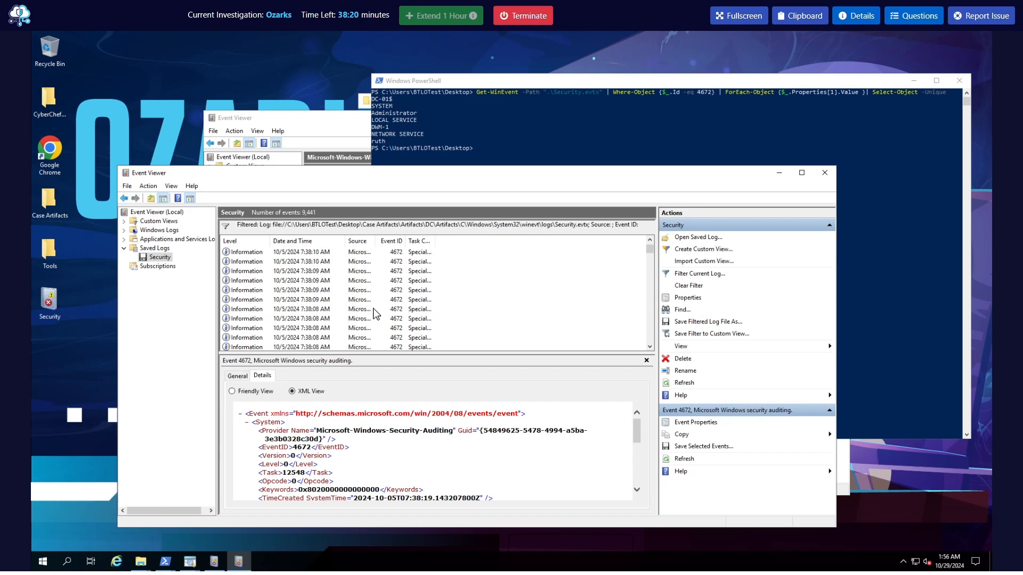
click(406, 301)
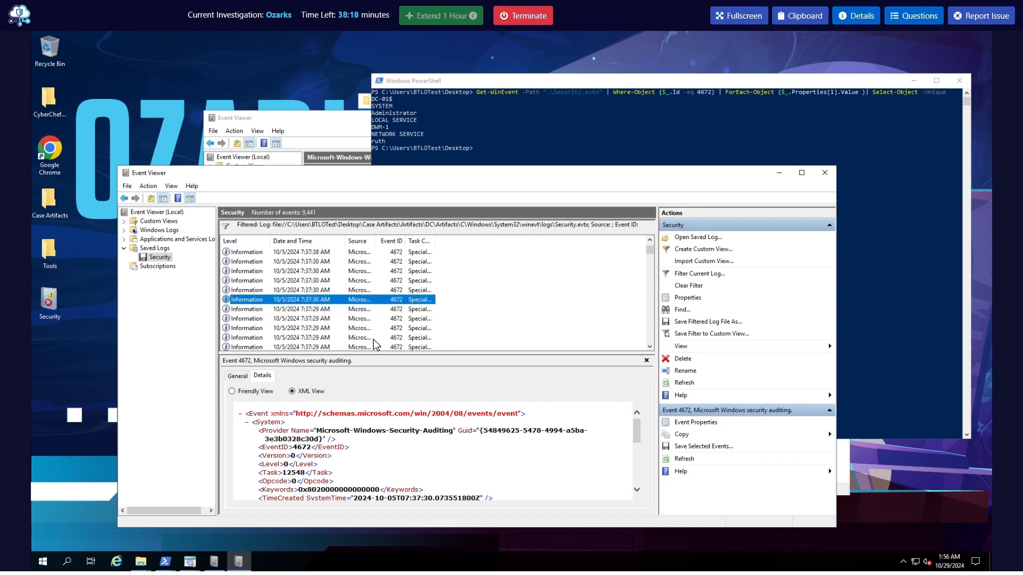
Minimize Event Viewer, then reposition and widen the PowerShell window showing the Get-WinEvent query for event 4672
click(783, 177)
drag(577, 83, 414, 78)
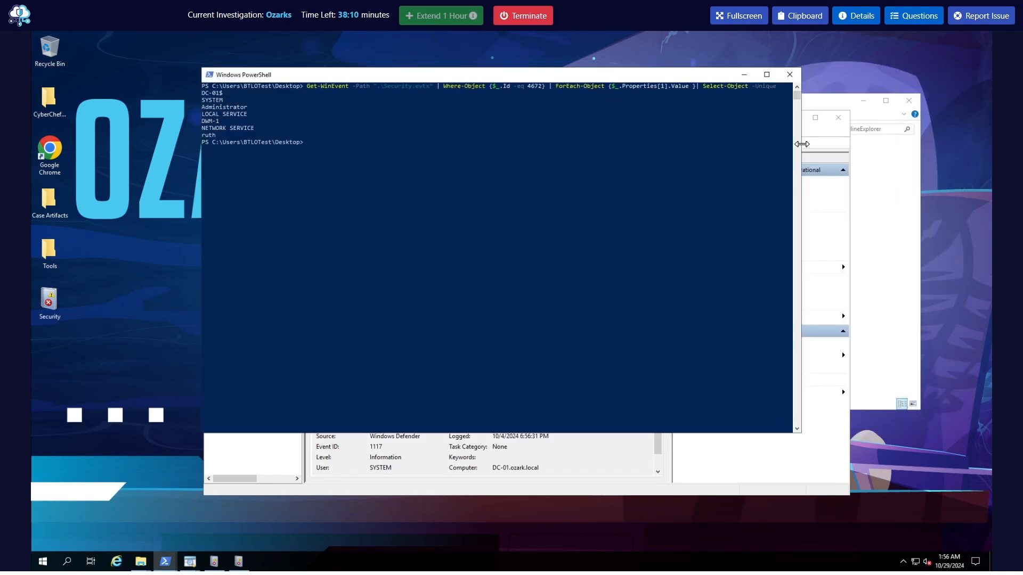
scroll(802, 144, down, 15)
click(728, 129)
scroll(756, 131, up, 11)
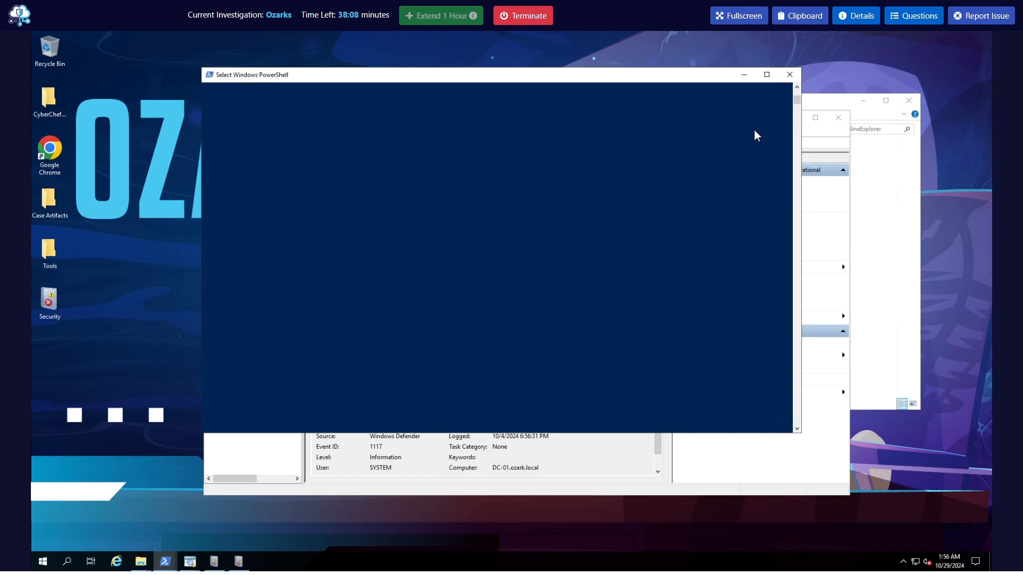
scroll(749, 133, up, 3)
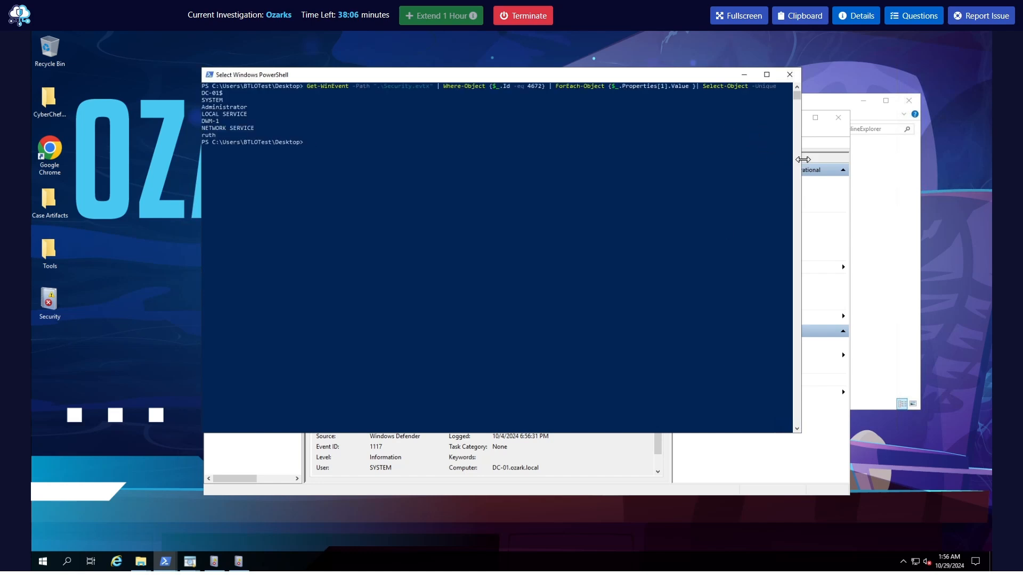
drag(803, 159, 962, 161)
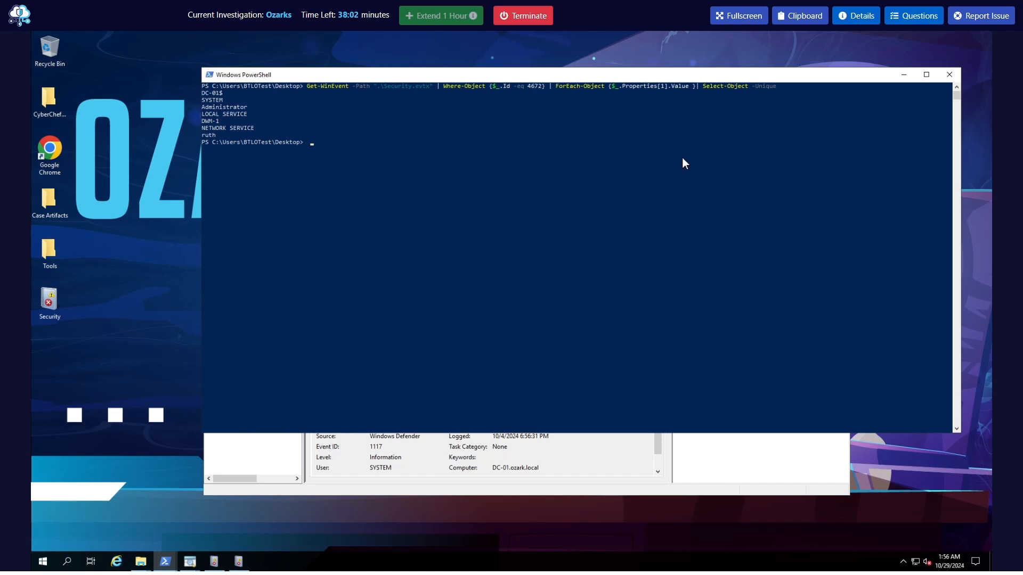
Review the Get-WinEvent command for event ID 4672 on Security.evtx and the unique account names it returned
drag(775, 85, 308, 88)
click(590, 199)
click(49, 304)
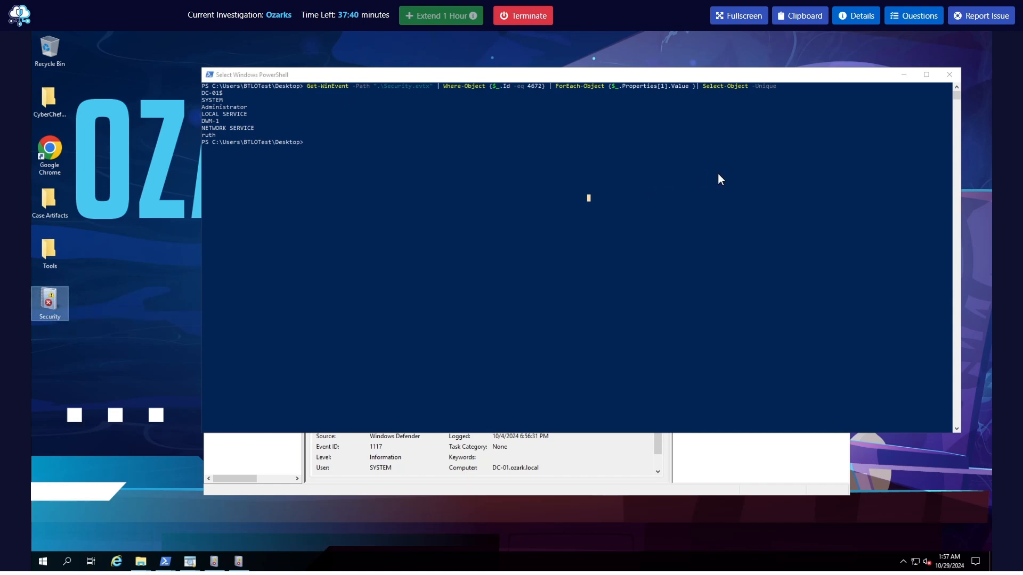
click(530, 89)
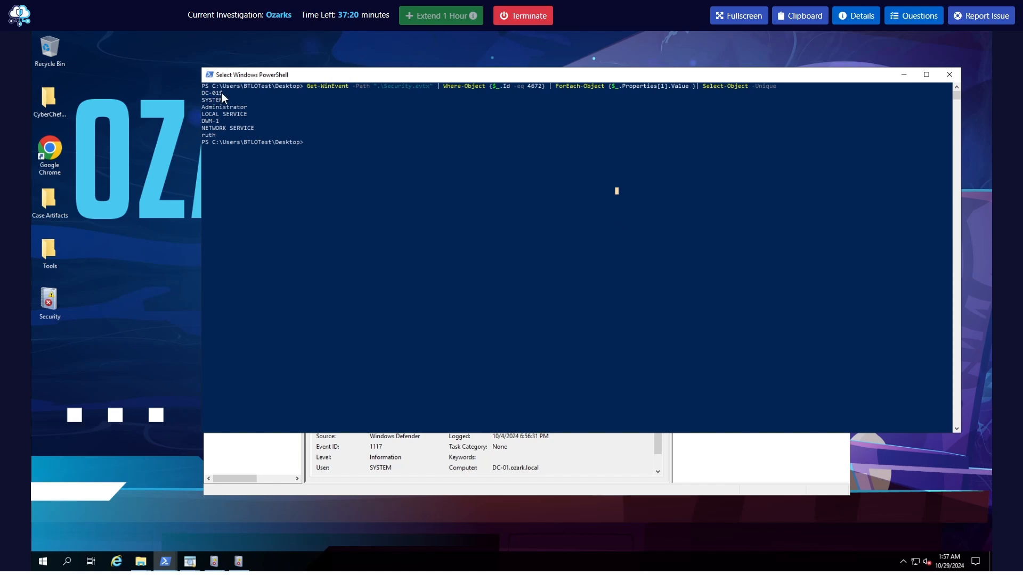
drag(203, 93, 215, 136)
click(283, 163)
Bring up question Q11 about the domain controller pivot account and submit Administrator as its answer
click(913, 16)
scroll(854, 319, down, 10)
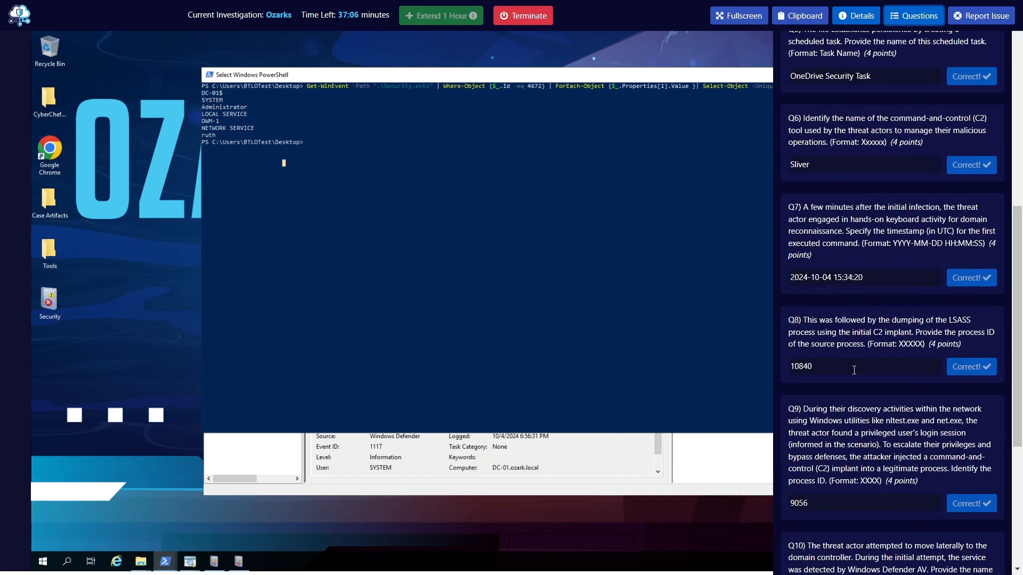
scroll(854, 369, down, 5)
triple_click(863, 383)
click(856, 381)
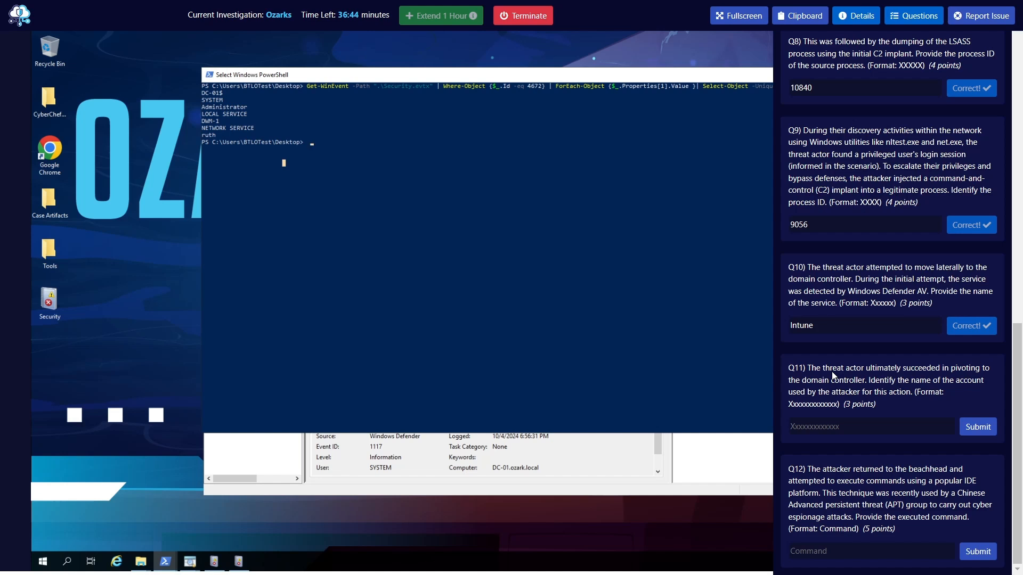
click(810, 426)
click(844, 426)
text(Administrator)
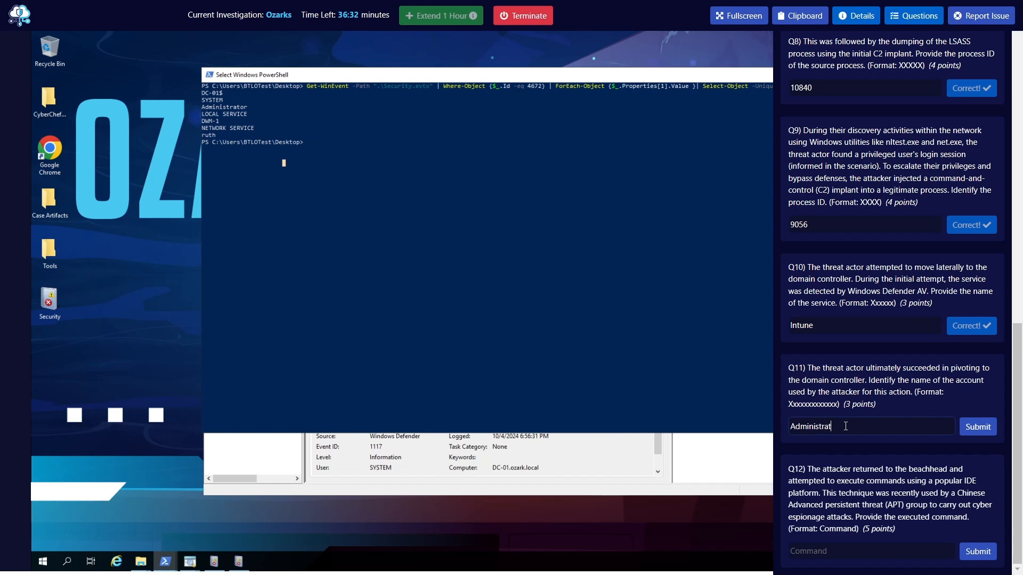
key(Return)
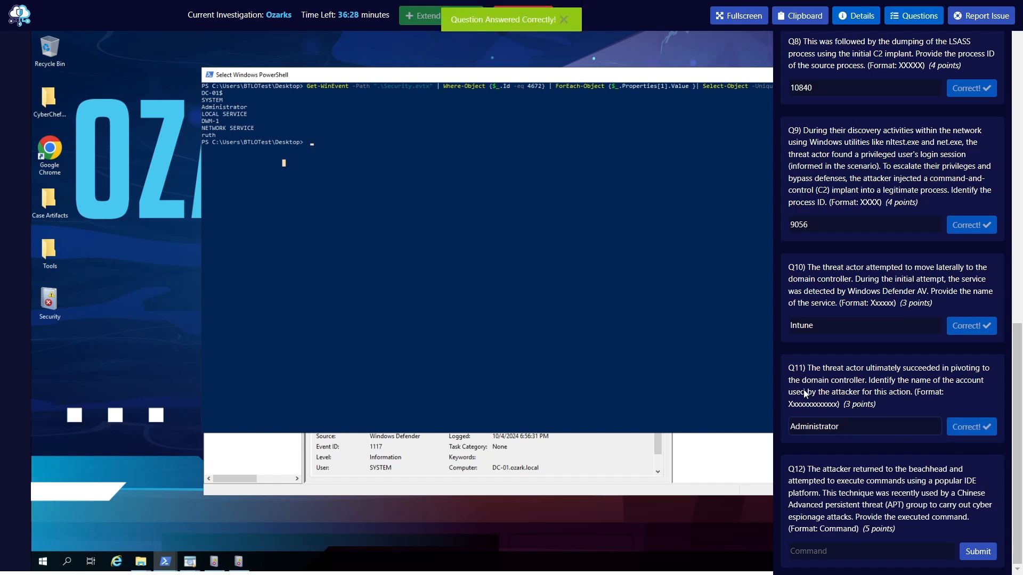
Read question Q12 about the command executed through a popular IDE platform, a technique used by a Chinese APT group
drag(850, 488, 857, 521)
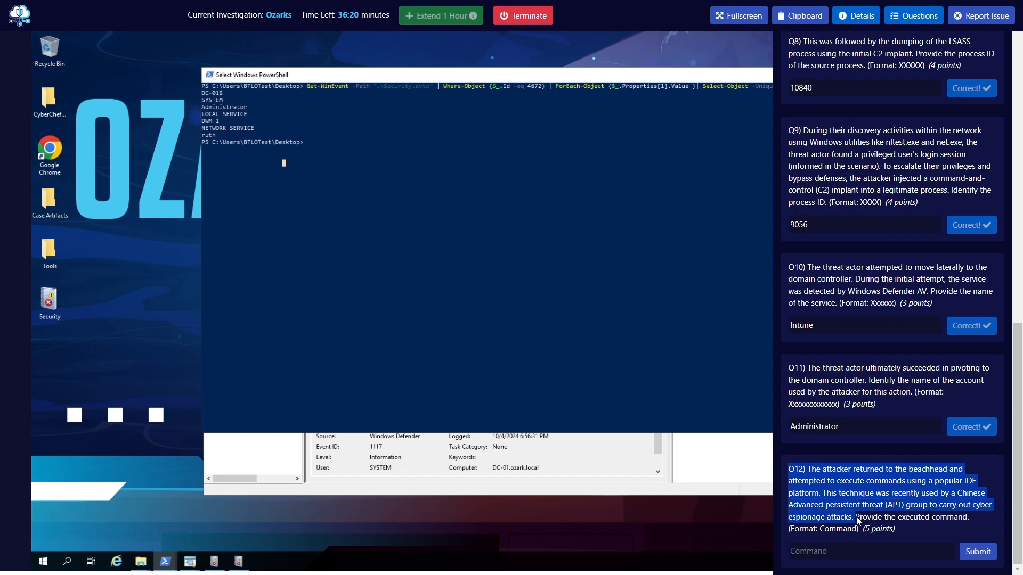
click(854, 486)
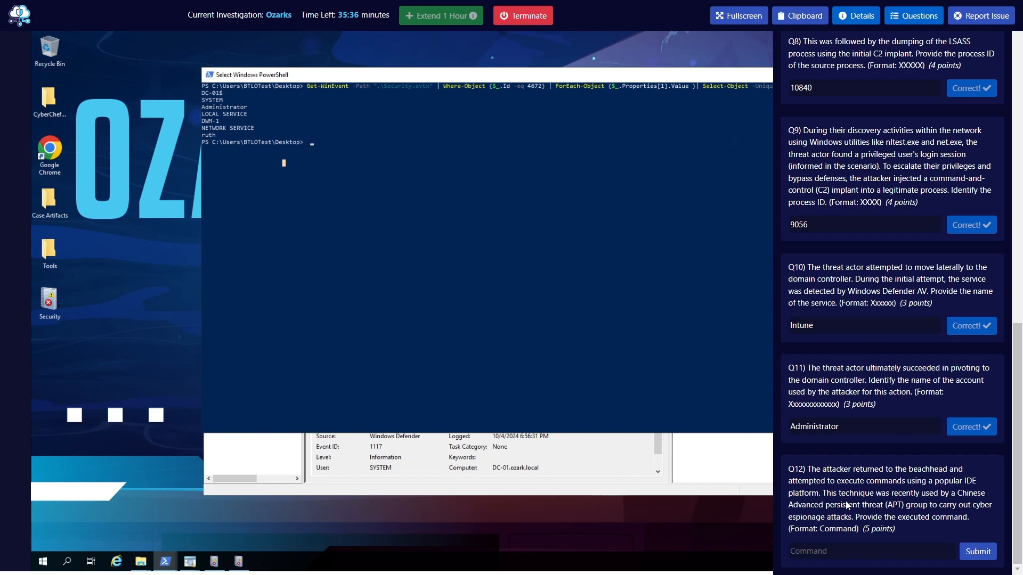
drag(957, 494, 918, 496)
click(940, 492)
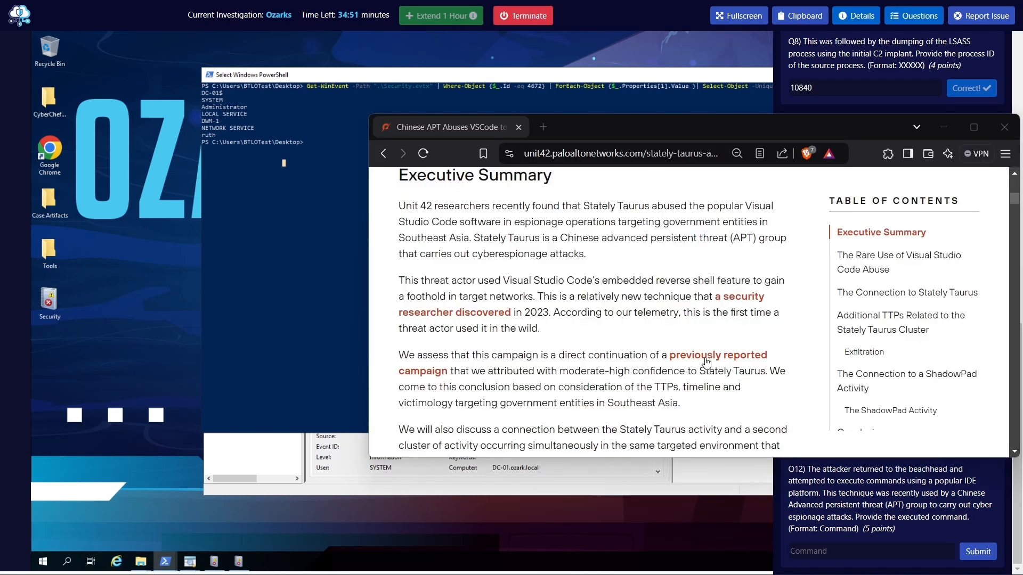
Switch to the browser and read the introduction and executive summary of the Unit 42 article on Chinese APT abuse of VSCode
scroll(605, 322, up, 10)
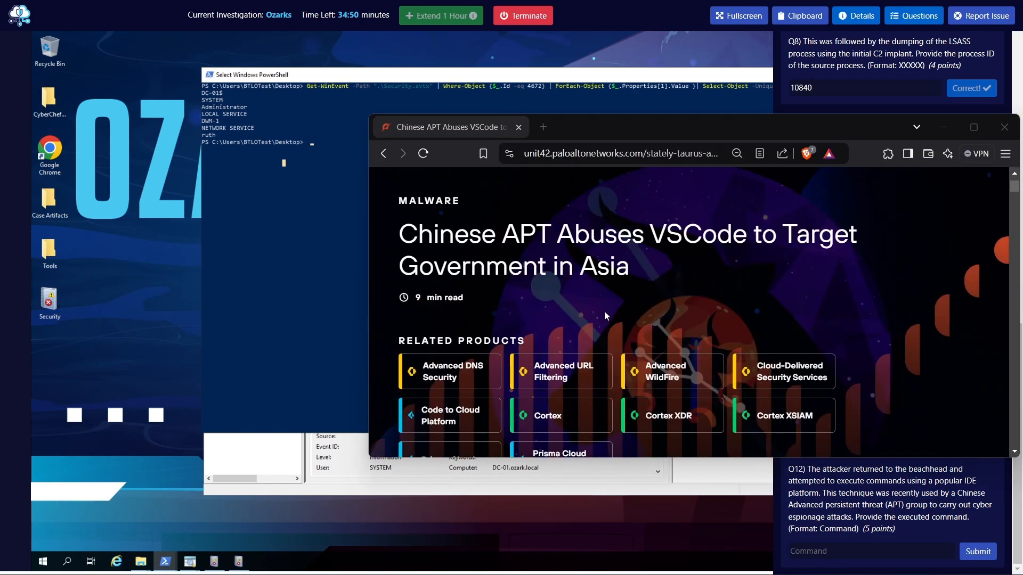
scroll(590, 209, down, 3)
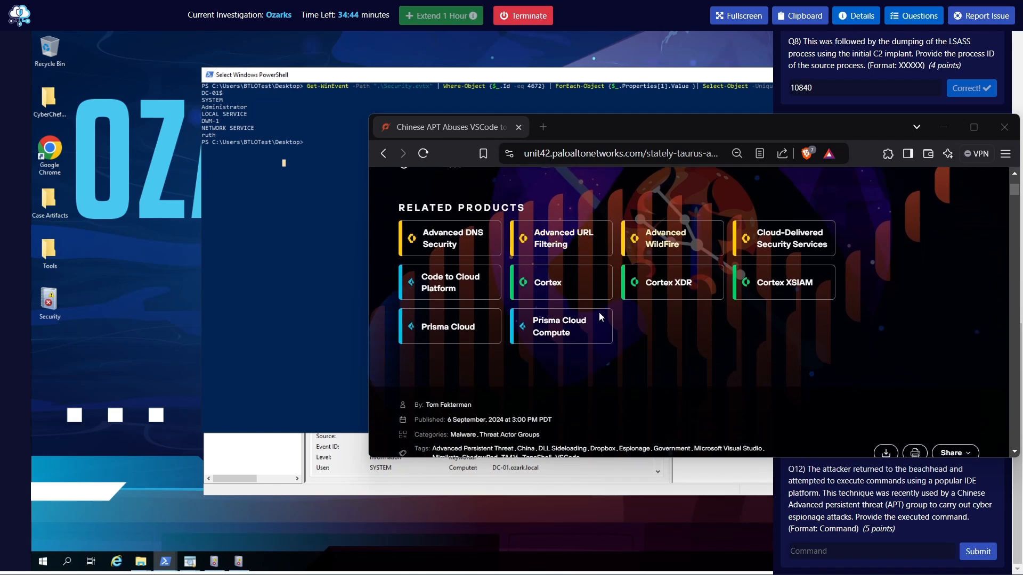
scroll(602, 298, down, 5)
scroll(618, 375, down, 3)
scroll(612, 367, up, 2)
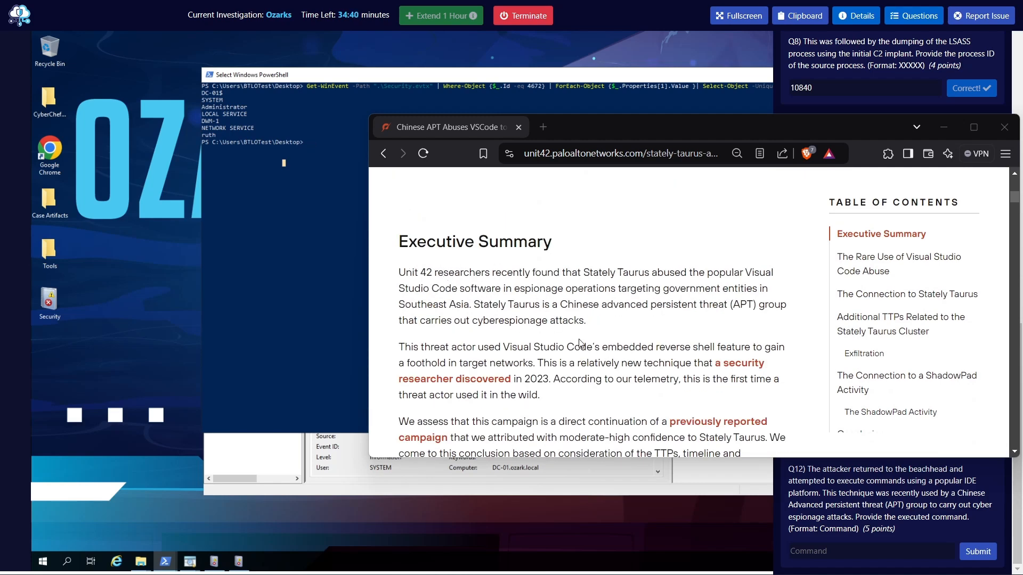
scroll(479, 368, up, 7)
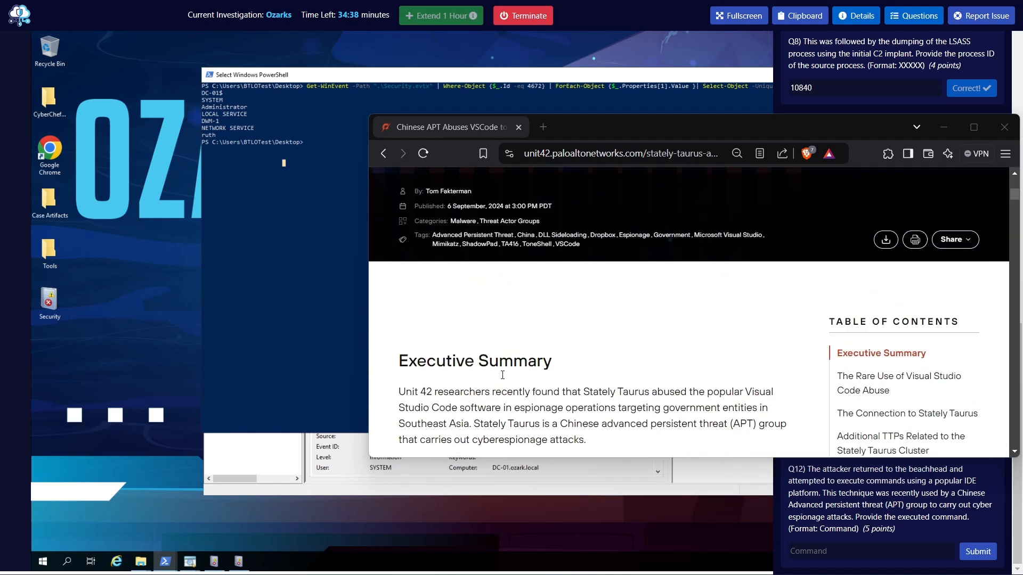
scroll(588, 375, down, 8)
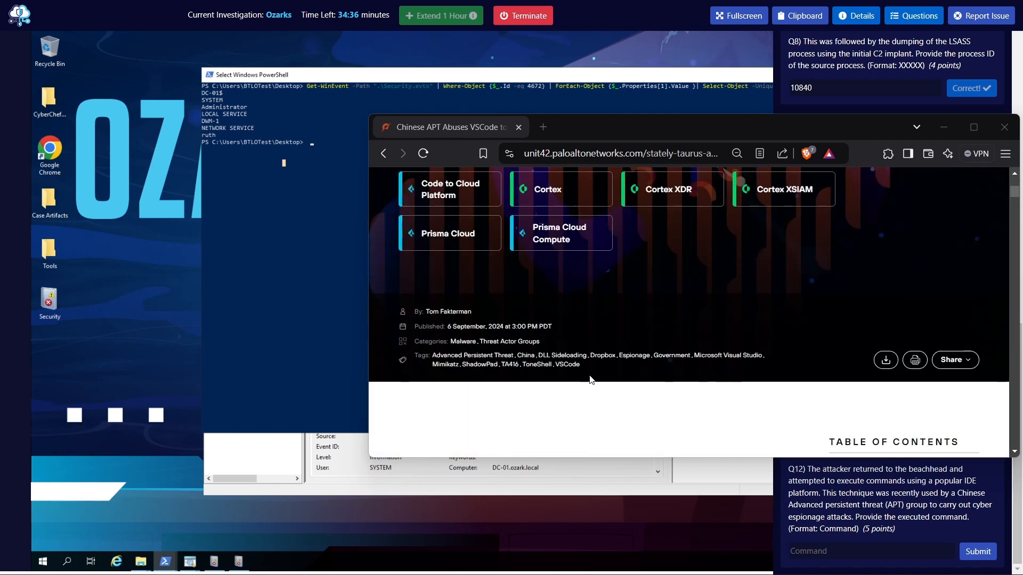
scroll(588, 375, up, 5)
scroll(588, 375, down, 3)
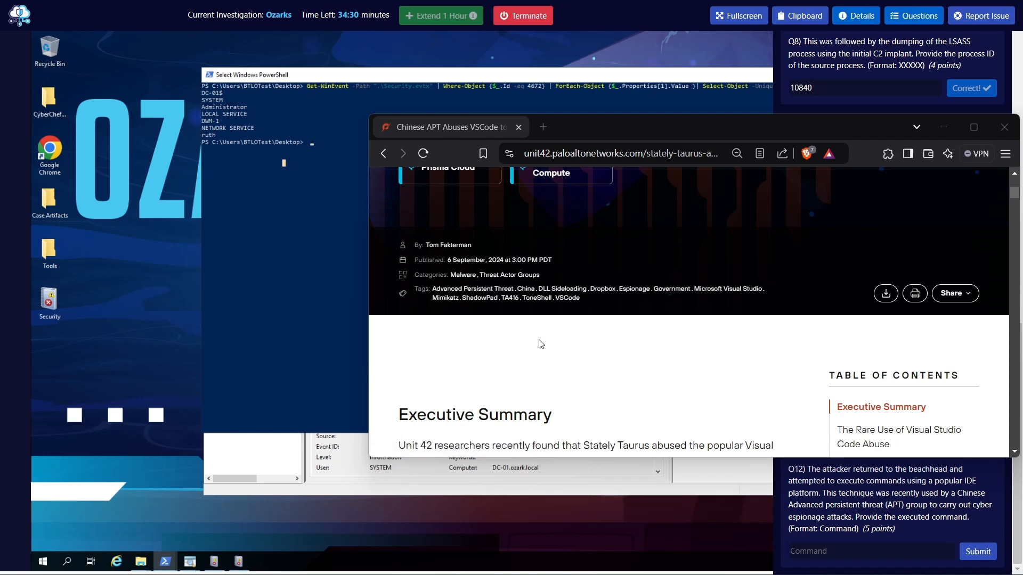
scroll(532, 350, down, 5)
scroll(532, 349, down, 2)
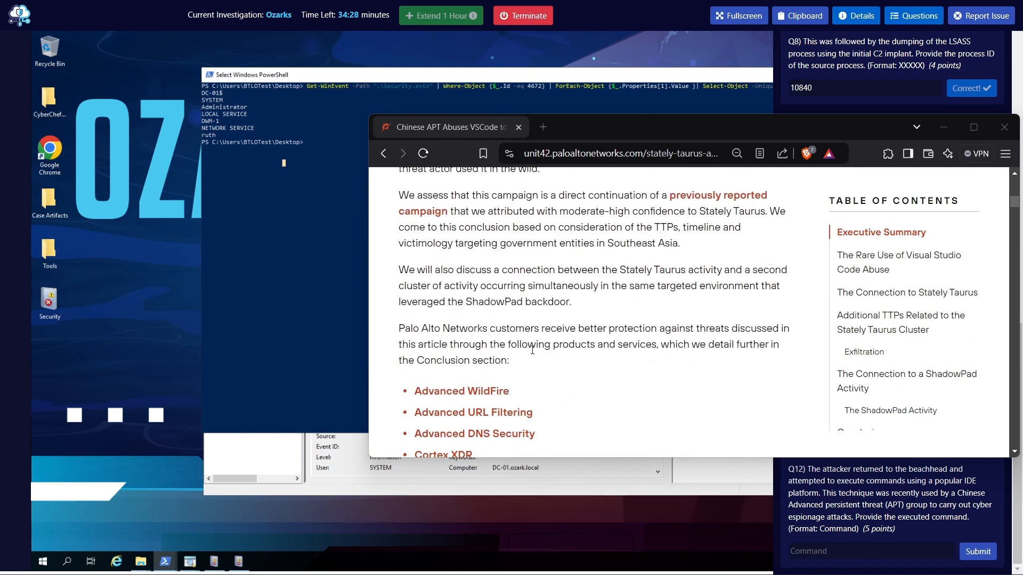
Reopen the investigation's questions list and return to question Q12
click(924, 18)
click(924, 18)
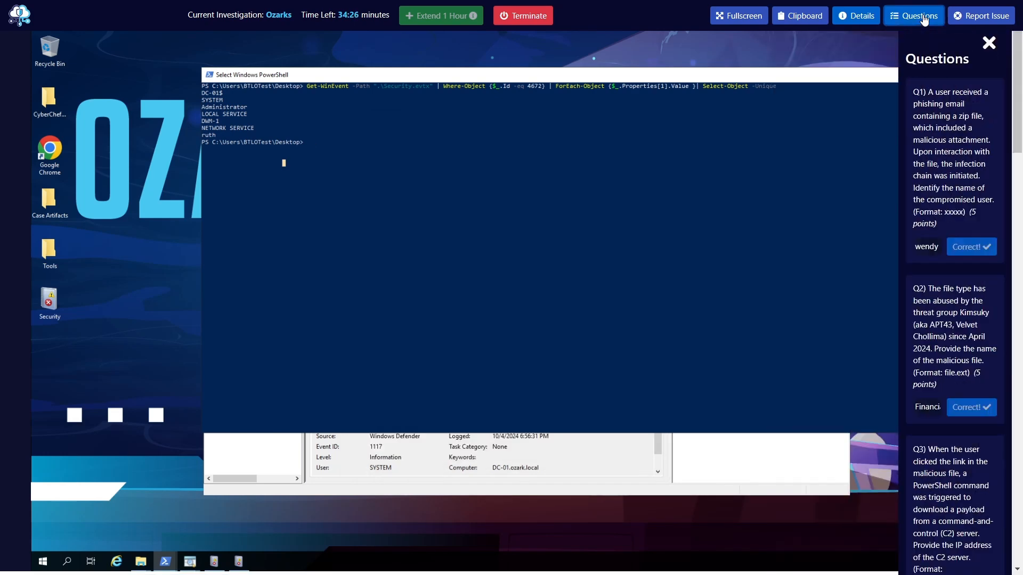
scroll(895, 521, down, 10)
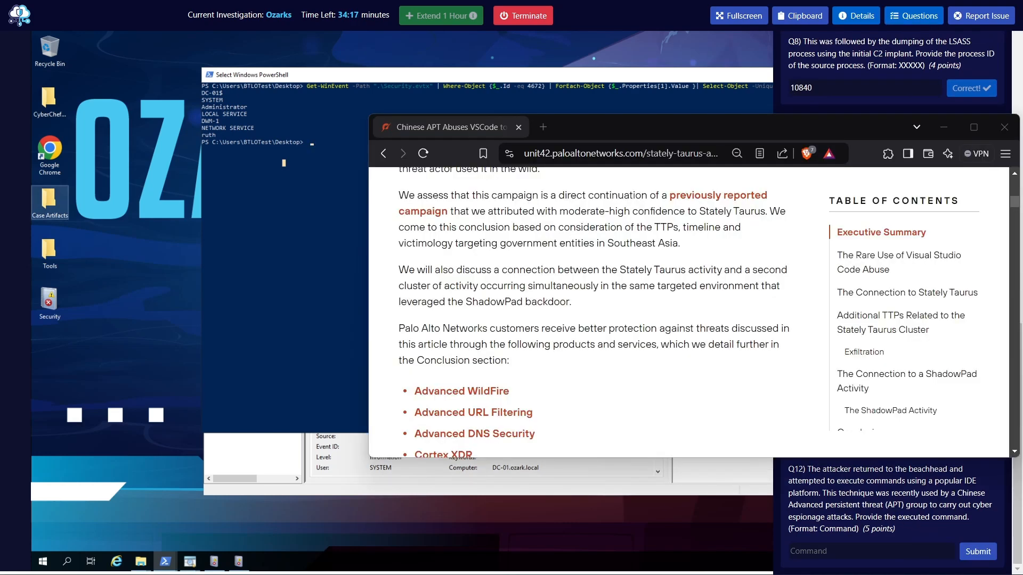
scroll(632, 306, down, 6)
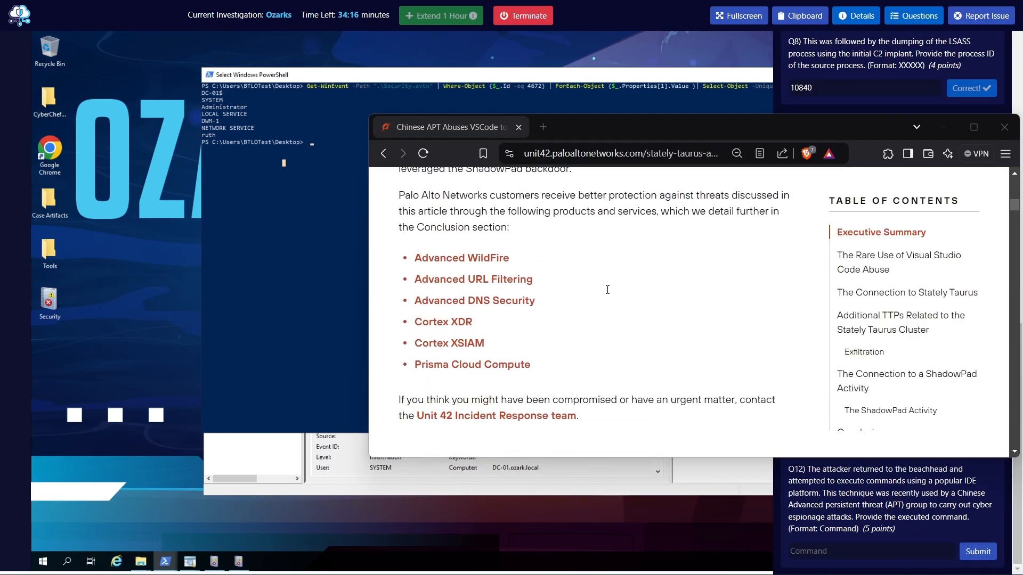
Read the article section "The Rare Use of Visual Studio Code Abuse" for the command that attackers run
scroll(634, 305, down, 3)
drag(458, 259, 607, 266)
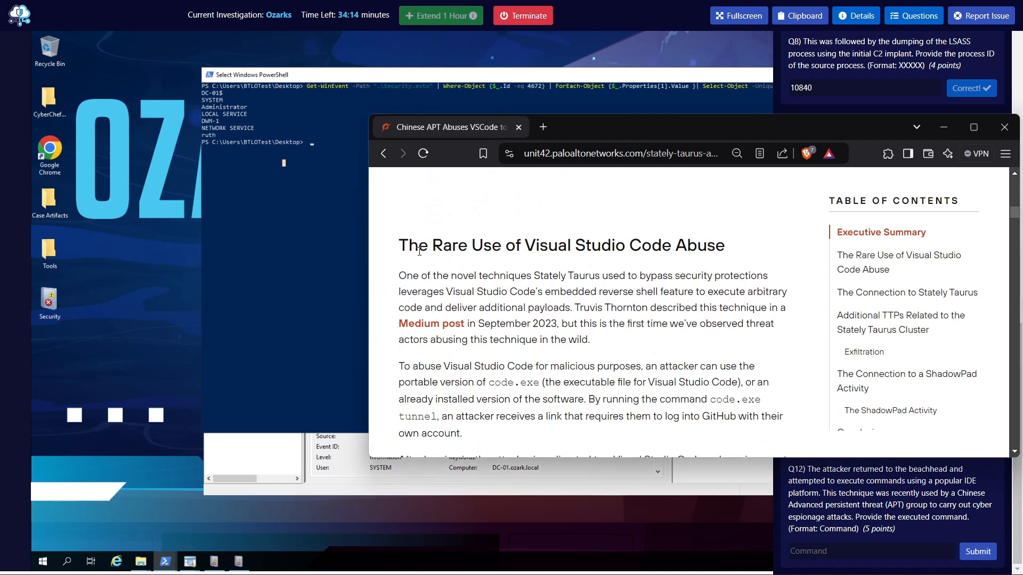
click(563, 314)
scroll(563, 315, down, 3)
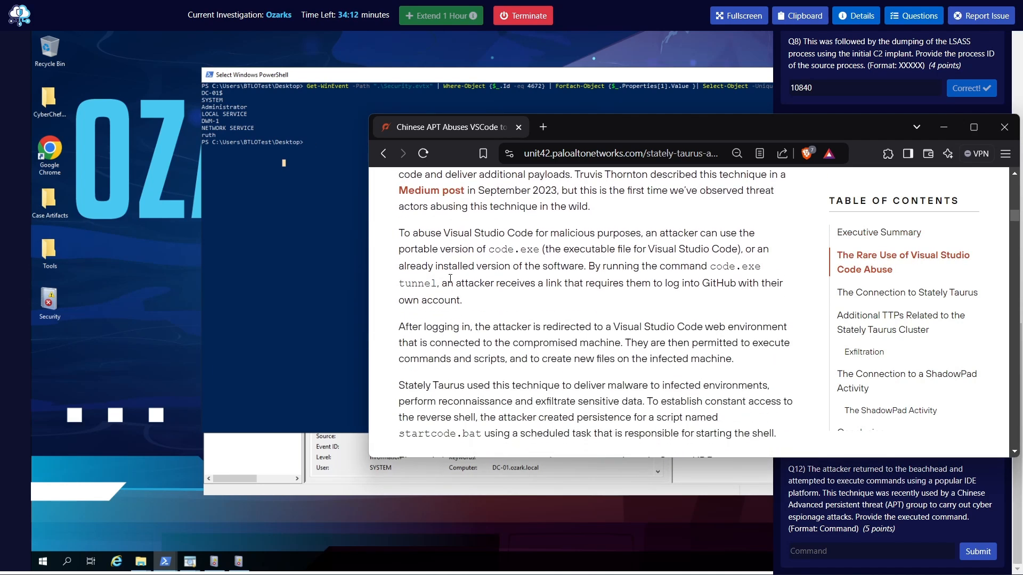
drag(405, 235, 715, 235)
click(487, 251)
drag(489, 252, 777, 256)
click(601, 261)
drag(421, 266, 448, 284)
click(471, 283)
drag(716, 270, 747, 273)
click(735, 282)
Submit "code.exe tunnel" as the answer to question Q12
click(846, 556)
text(code.exe tunn)
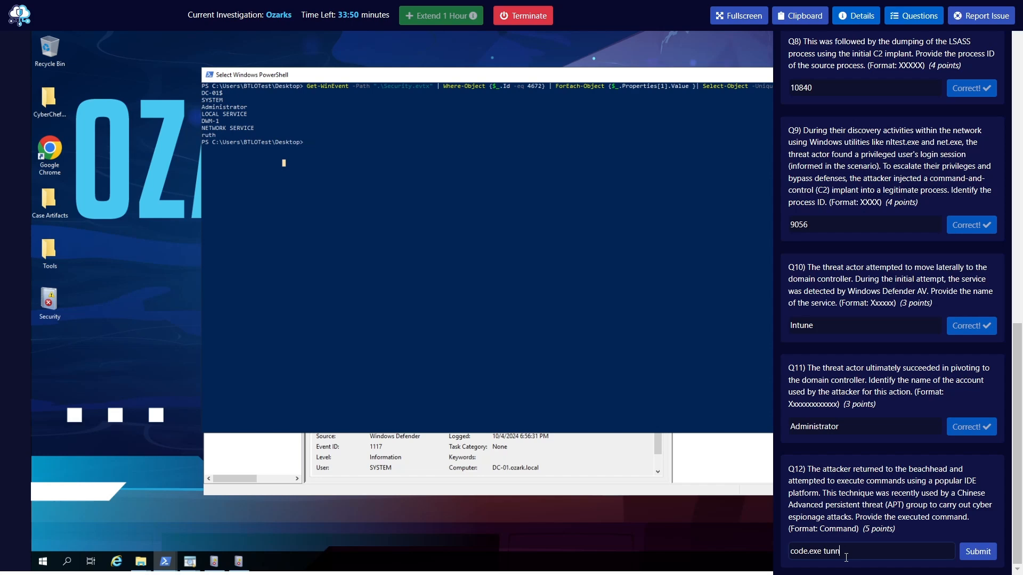
text(el)
key(Return)
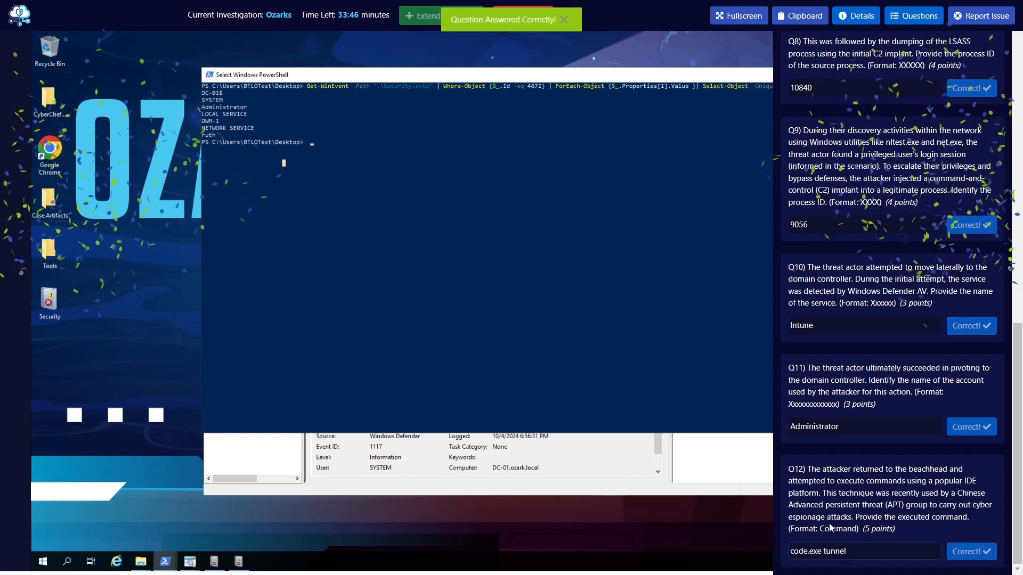
Review the completed answers across the questions list, going back up to Q1 and down again to Q12
scroll(868, 415, up, 2)
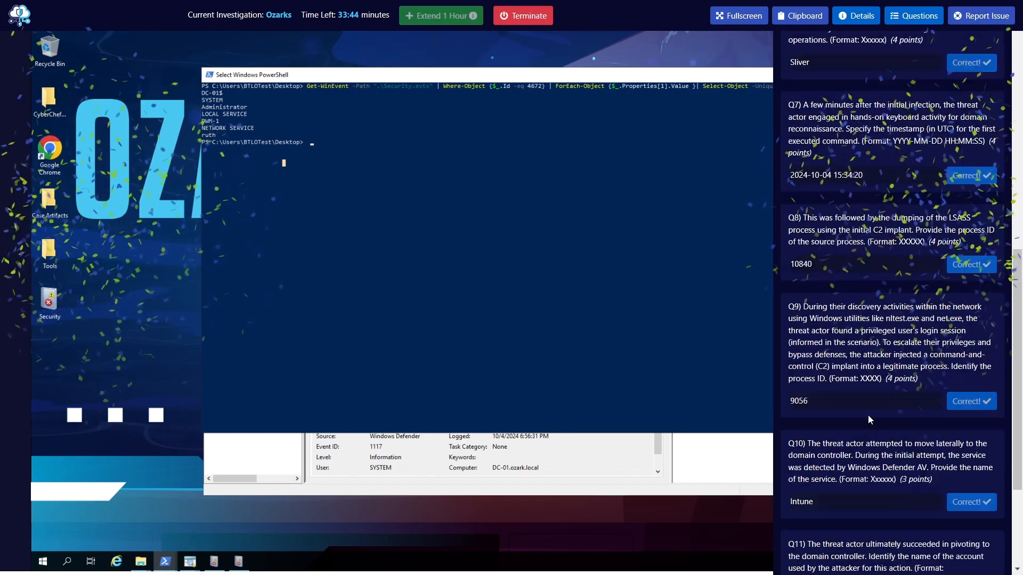
scroll(868, 415, up, 10)
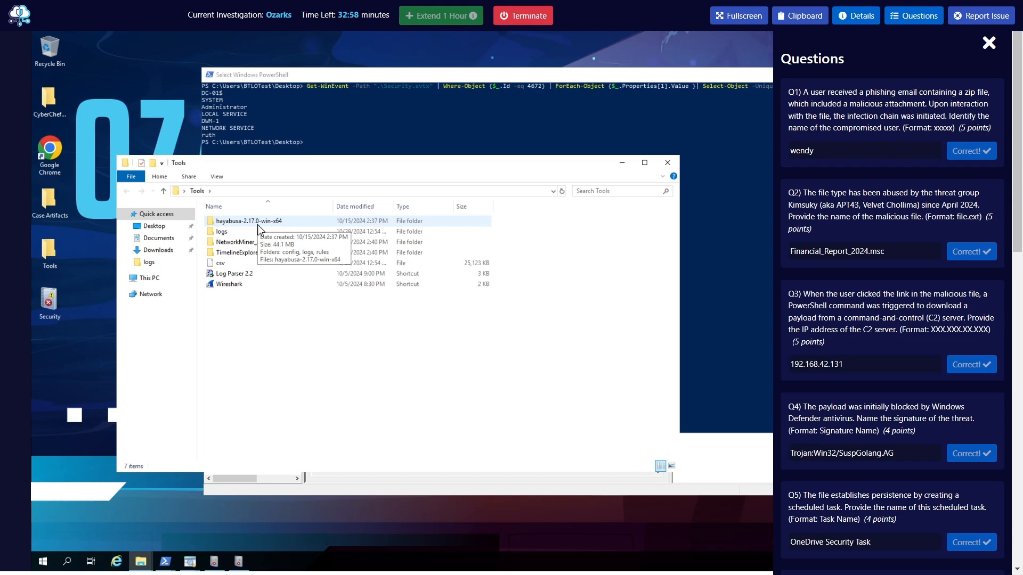
scroll(861, 289, down, 15)
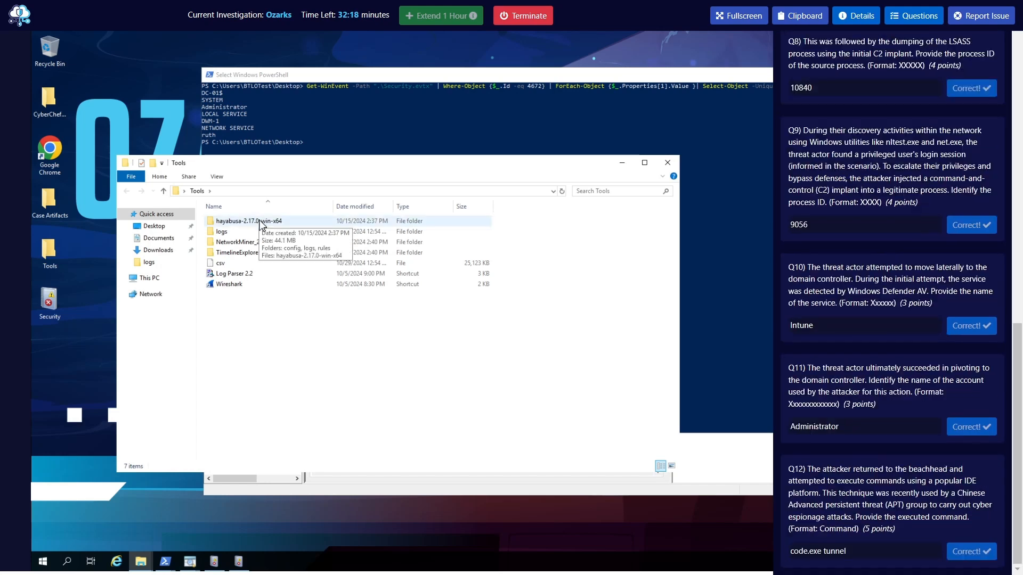